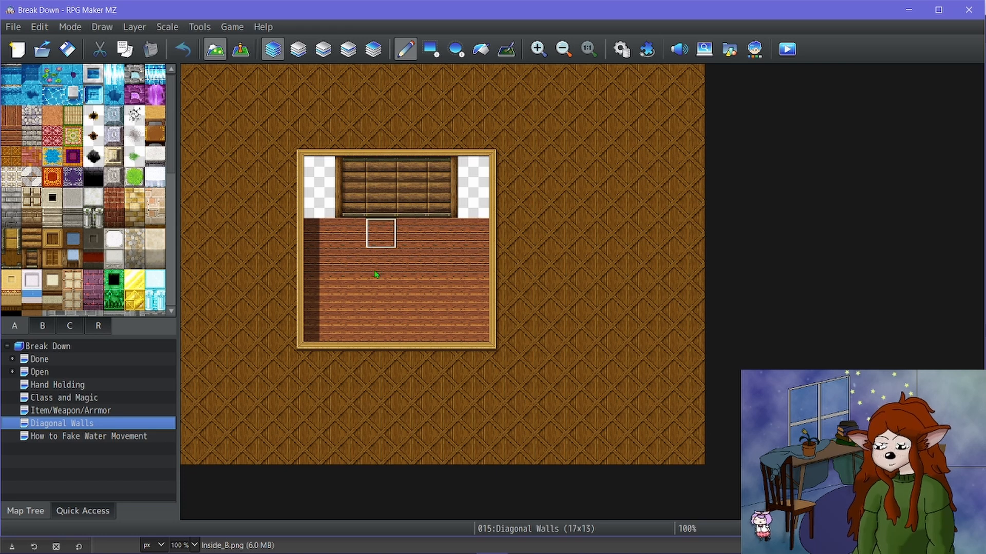
Switch to GIMP and add a new layer named Back Coat to the dia.xcf image.
left_click(367, 544)
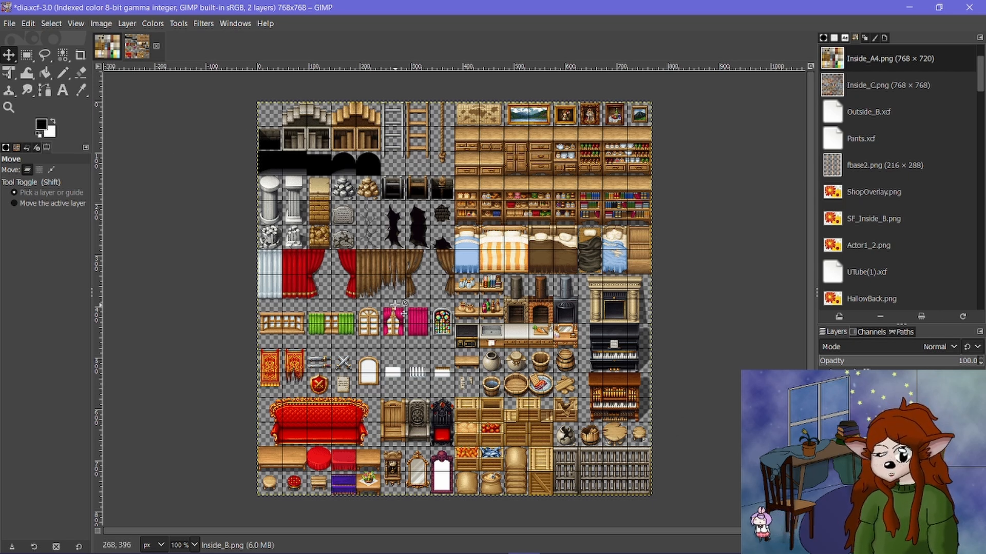
left_click(106, 47)
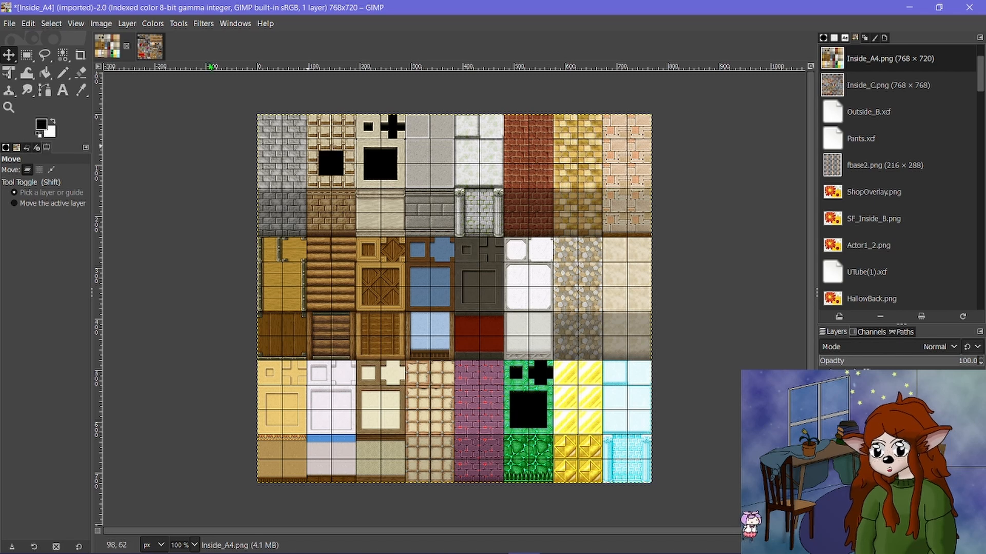
left_click(150, 48)
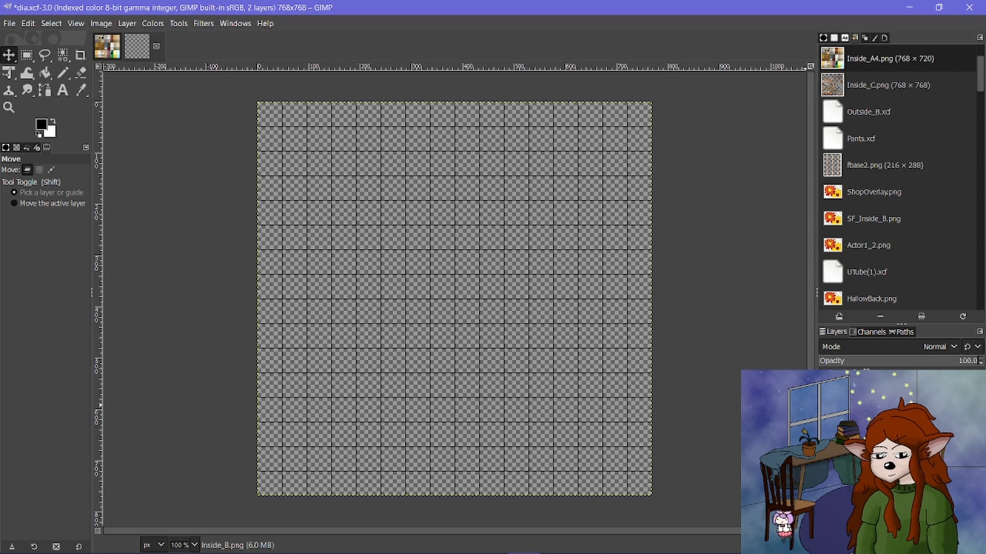
key("ctrl+shift+n")
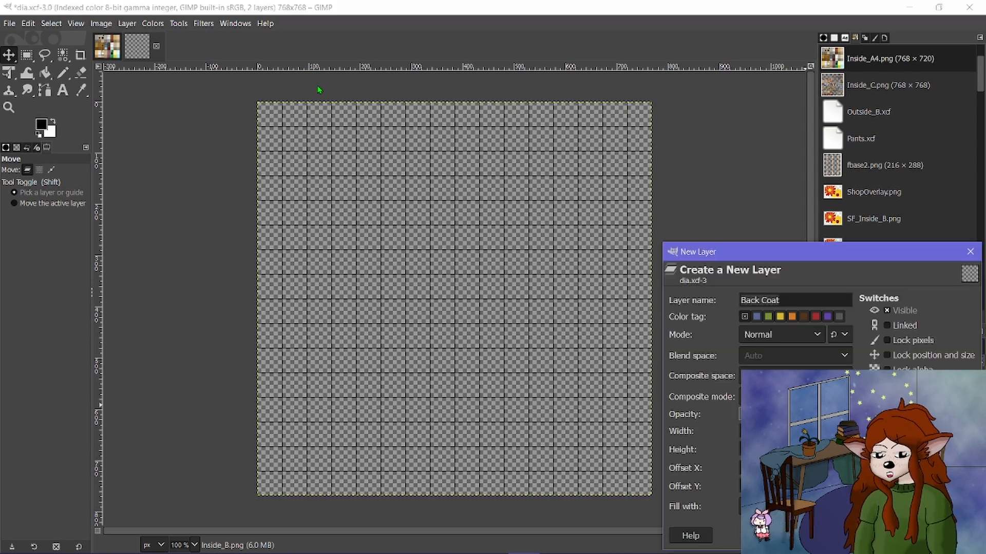
key("Return")
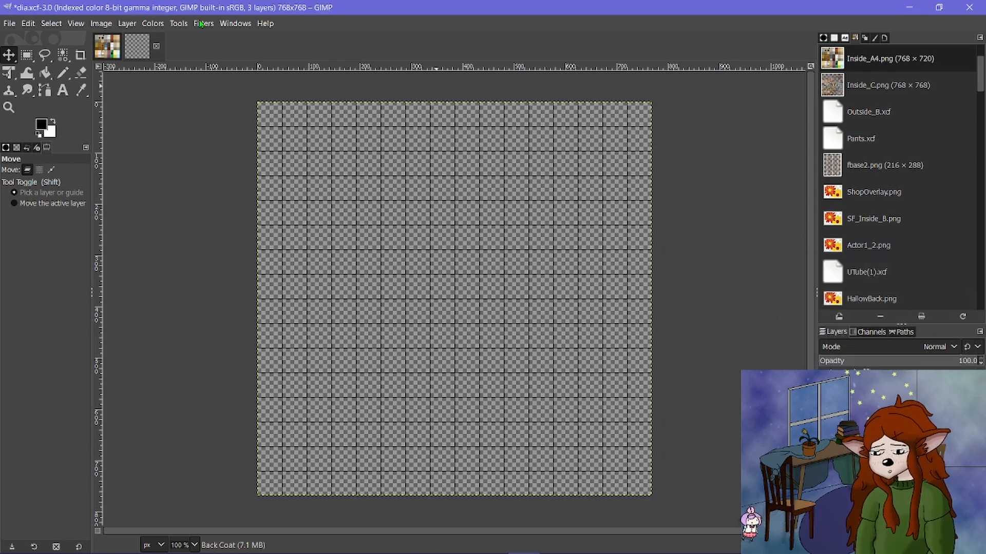
Convert the dia.xcf image from indexed color to RGB mode.
left_click(201, 24)
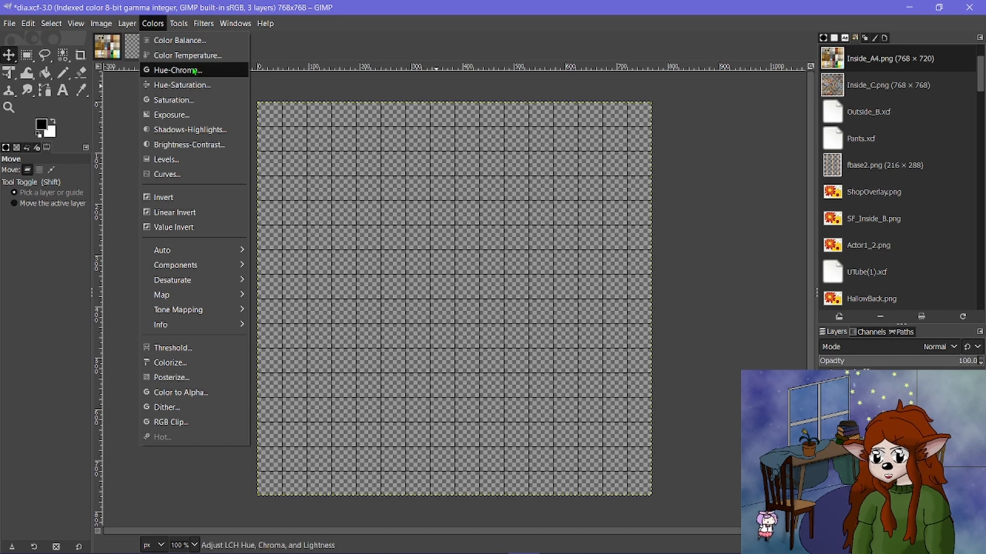
left_click(153, 23)
left_click(128, 24)
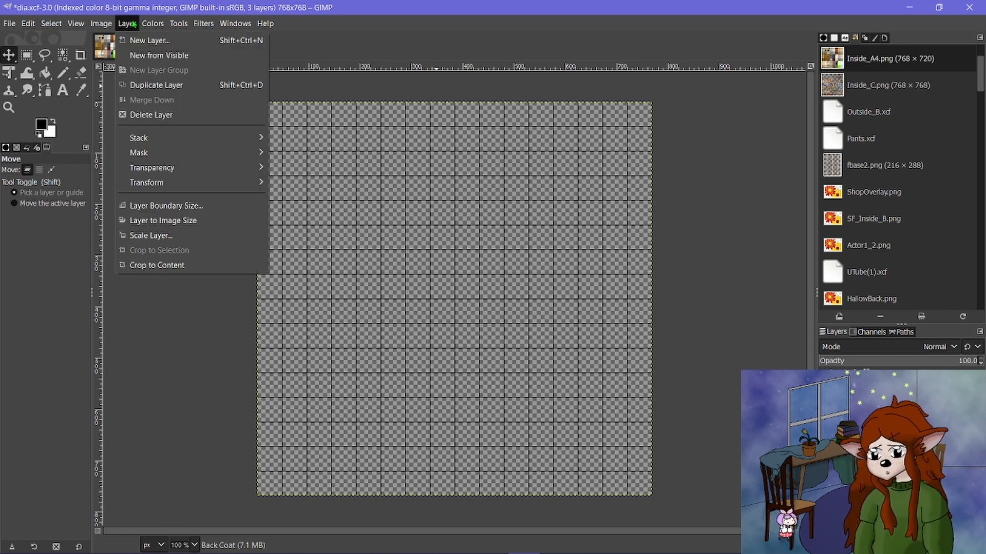
left_click(197, 24)
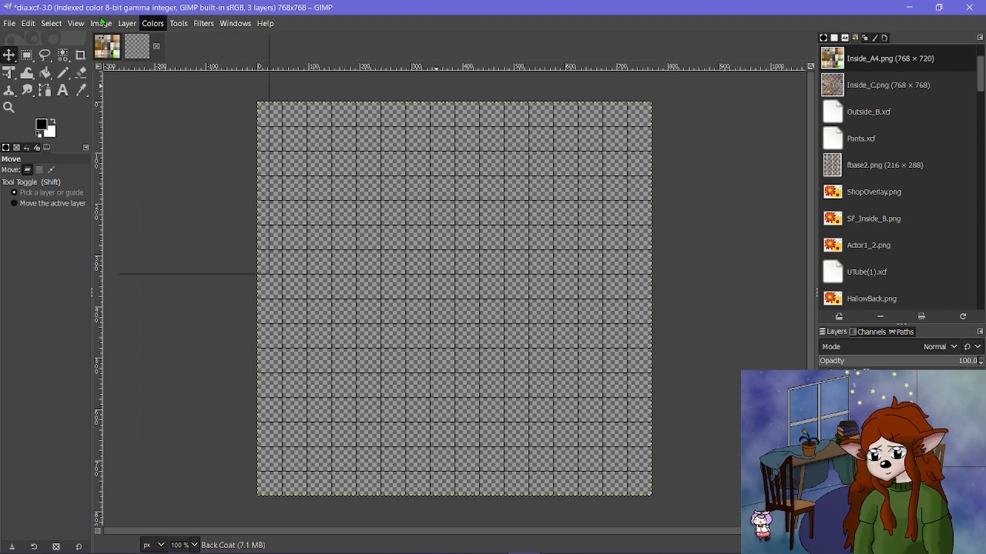
mouse_move(103, 22)
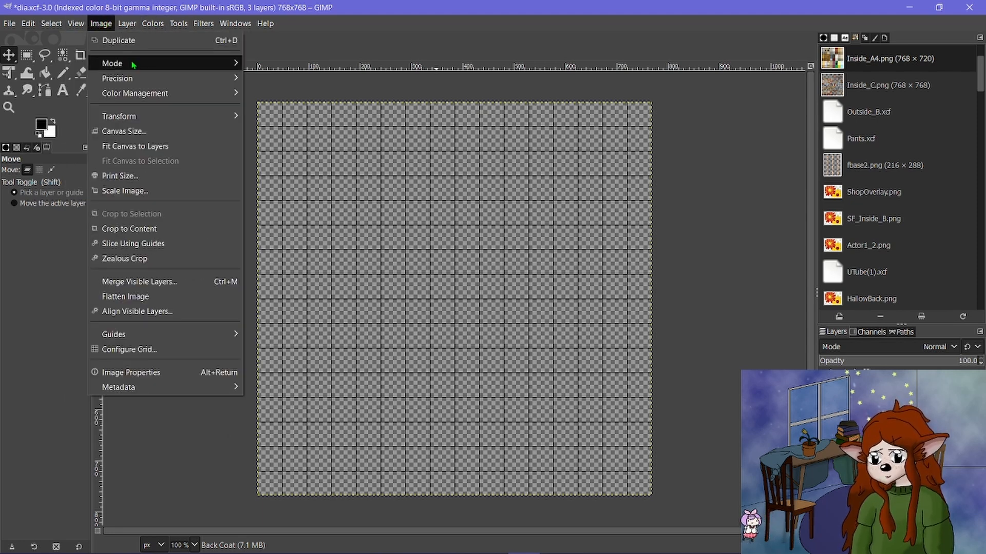
mouse_move(132, 64)
left_click(264, 63)
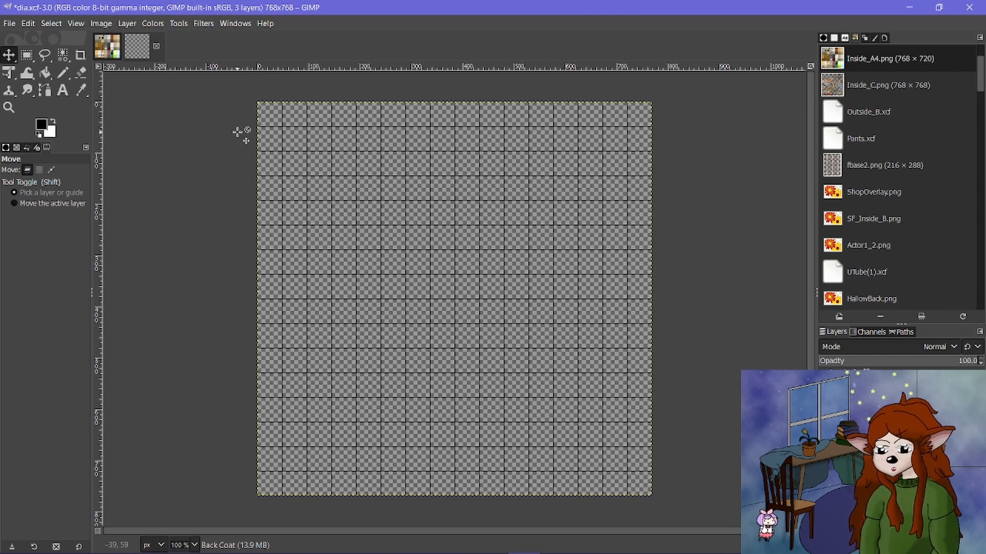
Switch to RPG Maker MZ, look at the Diagonal Walls map's Save as Image option, and return to GIMP.
left_click(106, 46)
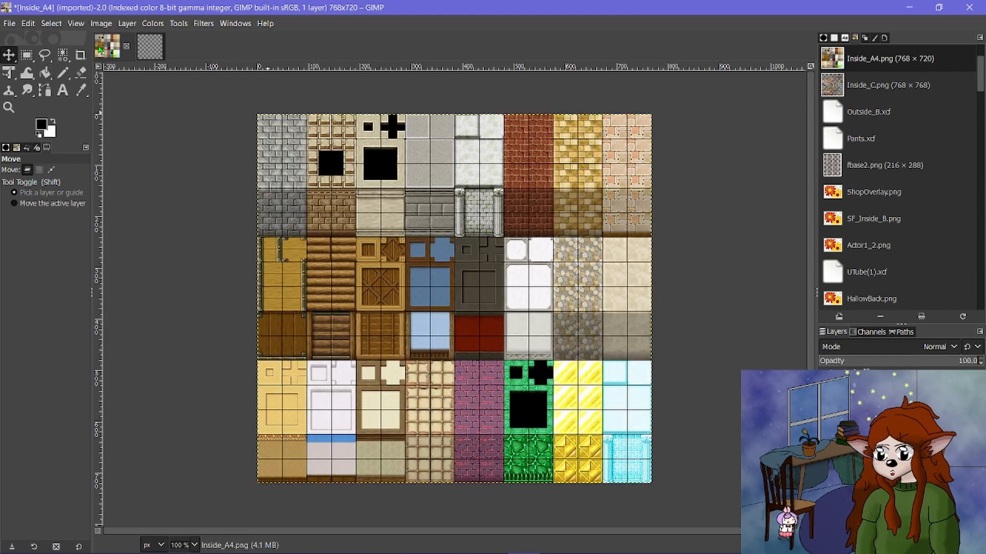
mouse_move(480, 520)
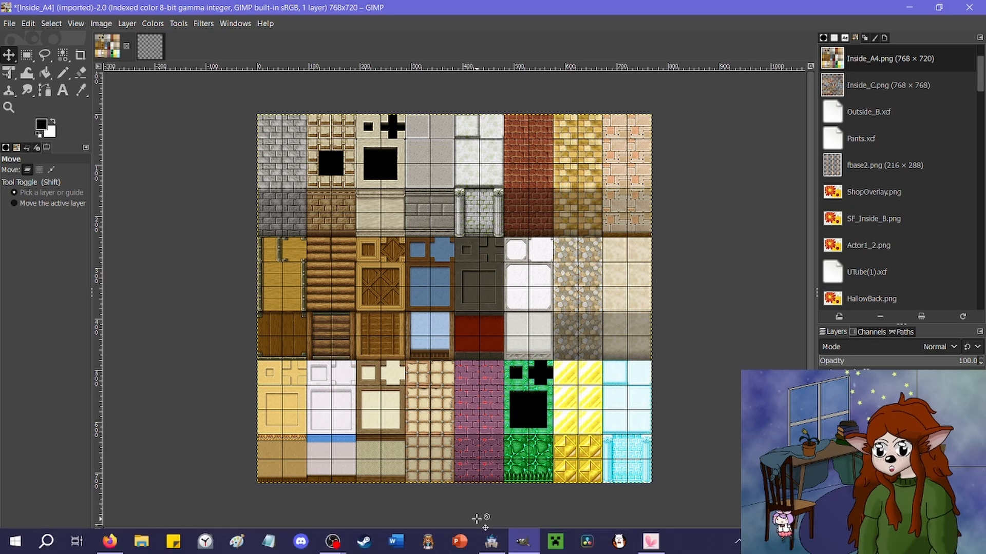
left_click(491, 542)
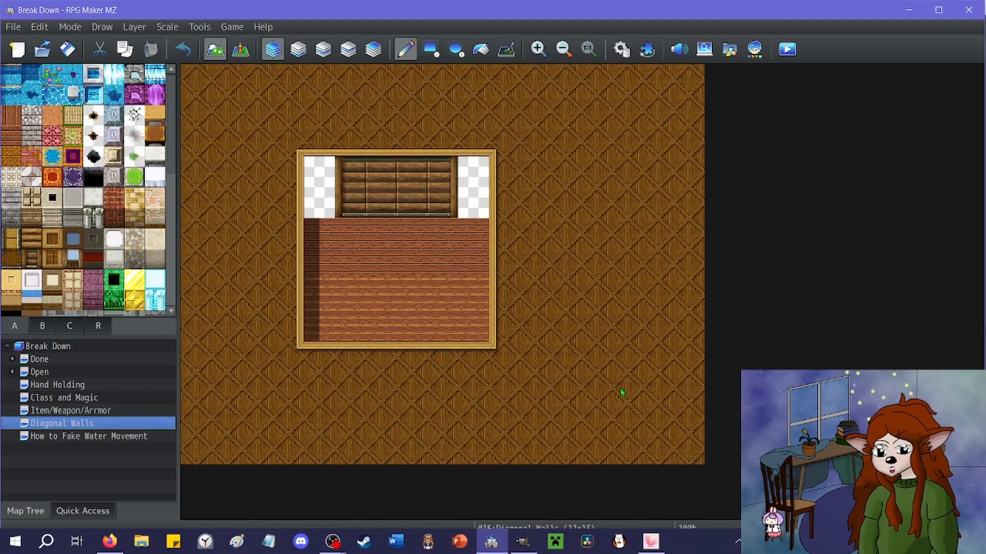
right_click(96, 430)
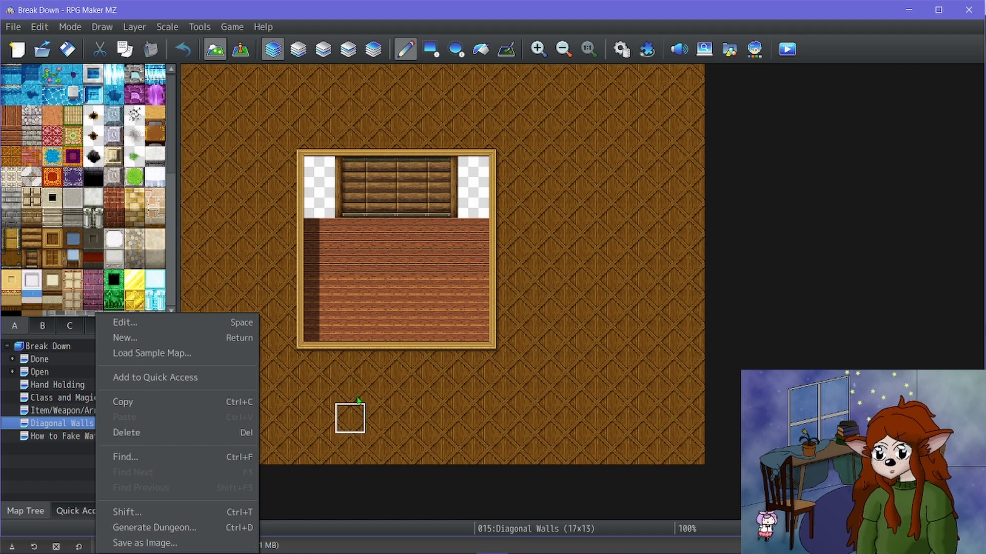
left_click(739, 408)
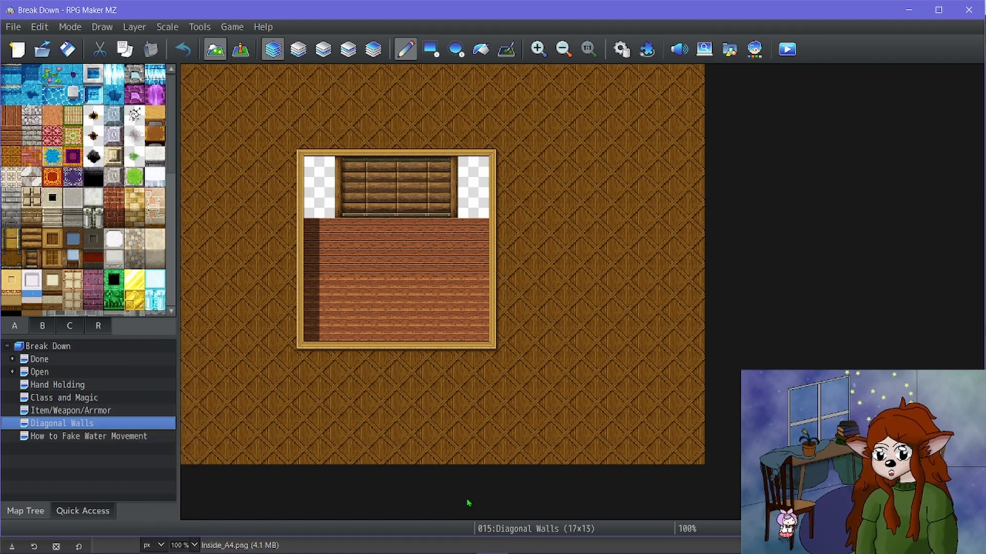
left_click(477, 545)
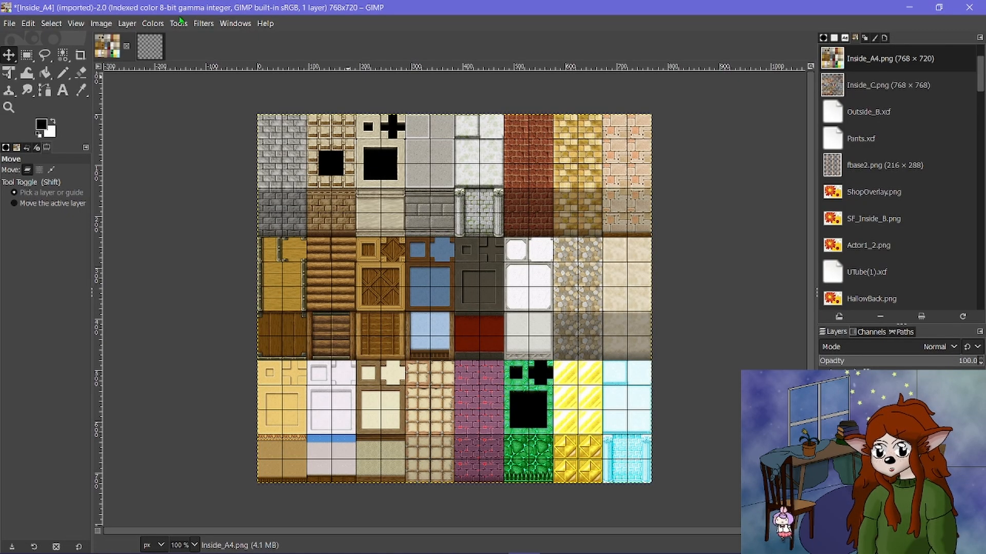
Show the Diagonal Walls map image in dia.xcf as a reference.
left_click(150, 47)
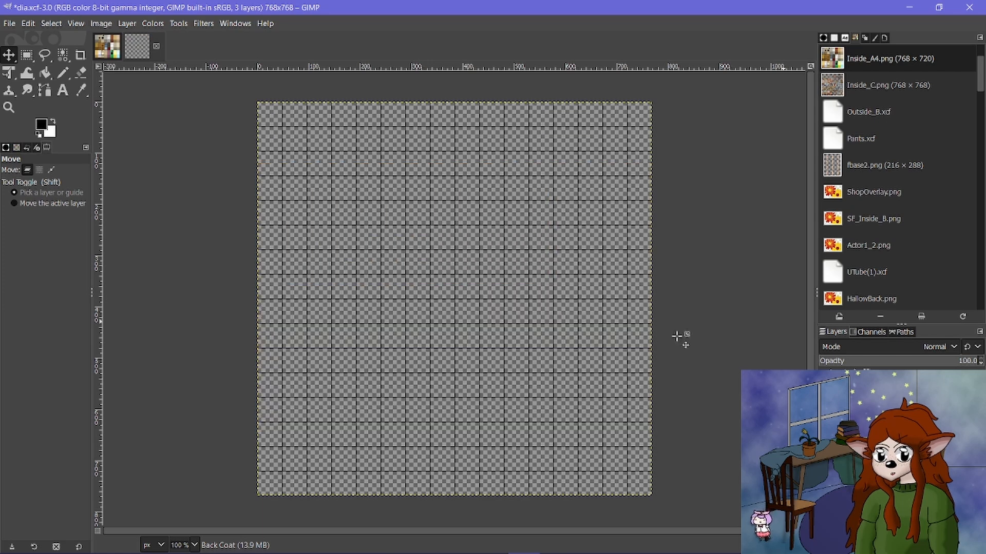
left_click(121, 56)
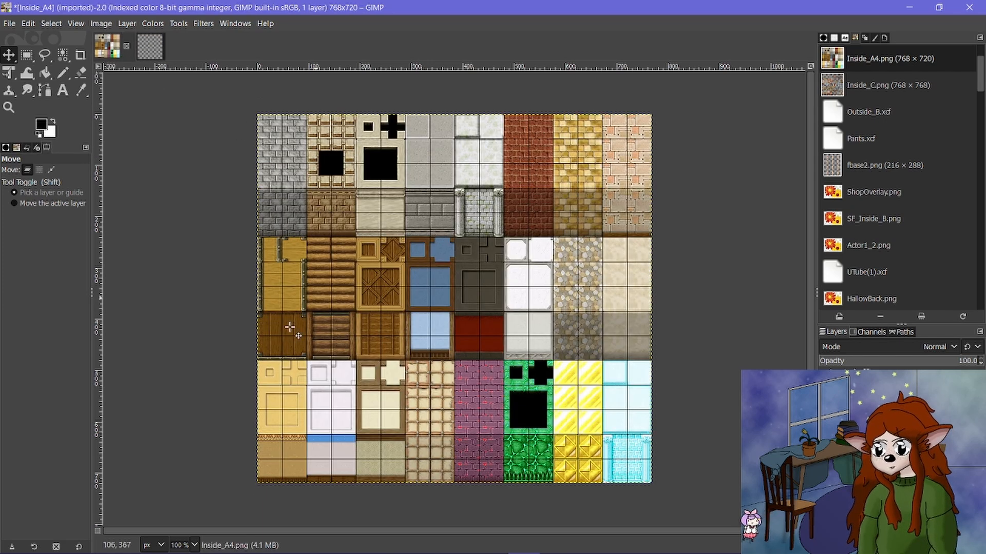
scroll(319, 325, "up", 2)
left_click(150, 47)
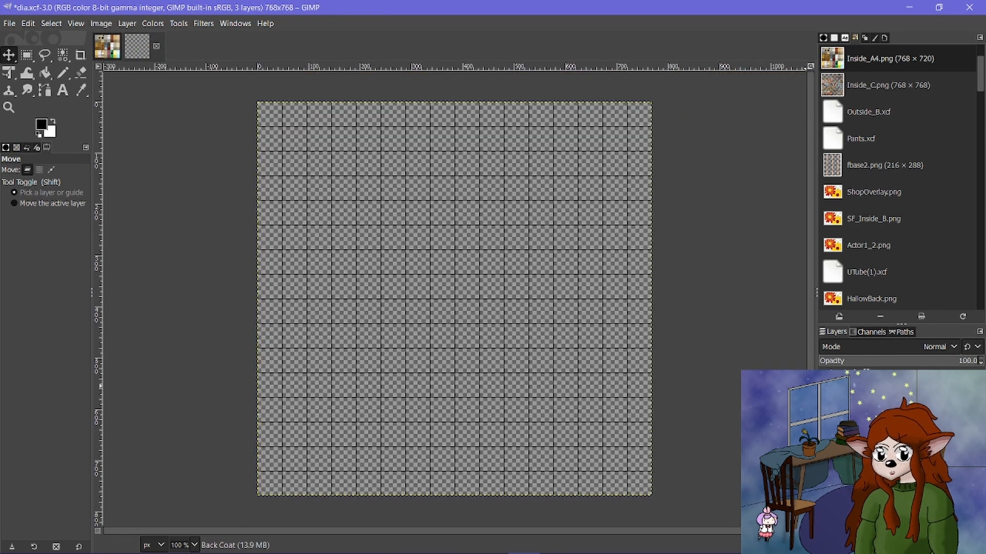
key("ctrl+v")
scroll(410, 258, "up", 1)
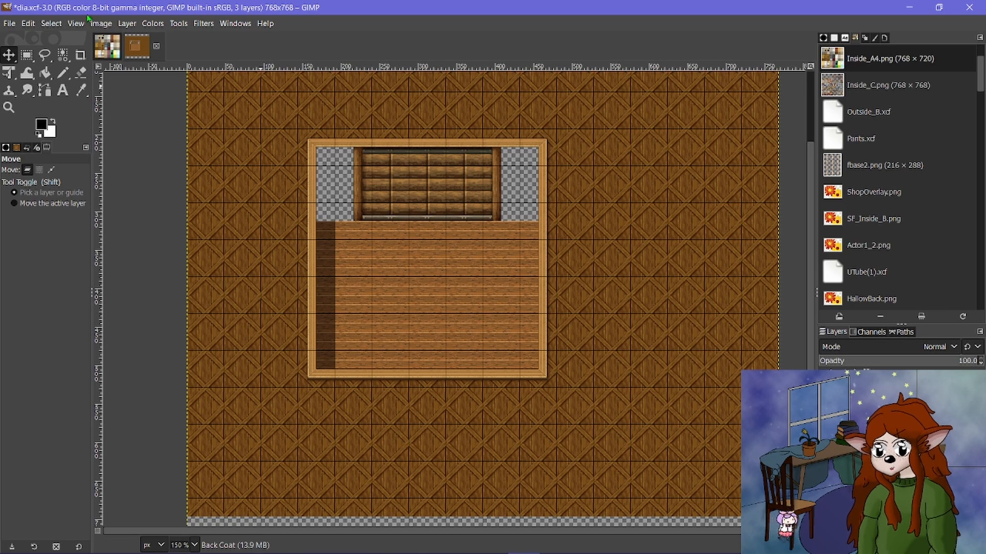
In Inside_A4, select the 96 × 96 px log wall tile at position 96, 384 and copy it.
left_click(106, 46)
scroll(285, 277, "up", 3)
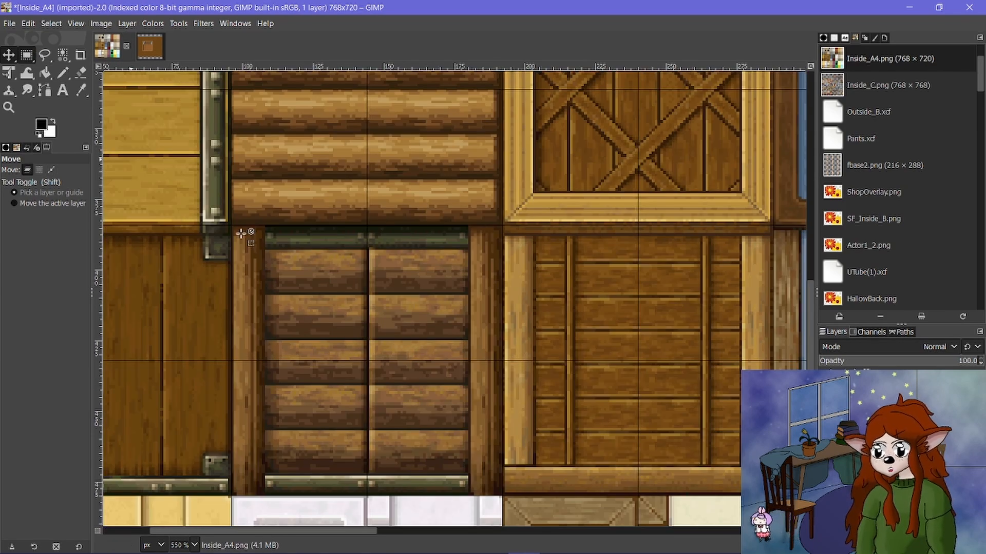
key("r")
scroll(228, 228, "up", 1)
left_click_drag(231, 221, 624, 159)
scroll(326, 258, "down", 5)
scroll(480, 214, "up", 5)
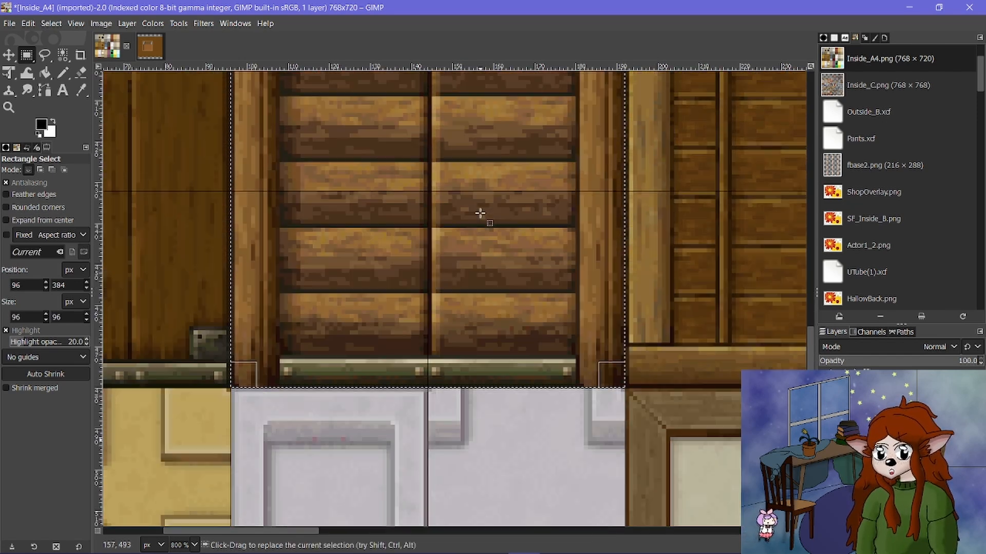
key("ctrl+c")
Paste the log wall tile into dia.xcf as a separate layer and show that layer alone.
left_click(148, 47)
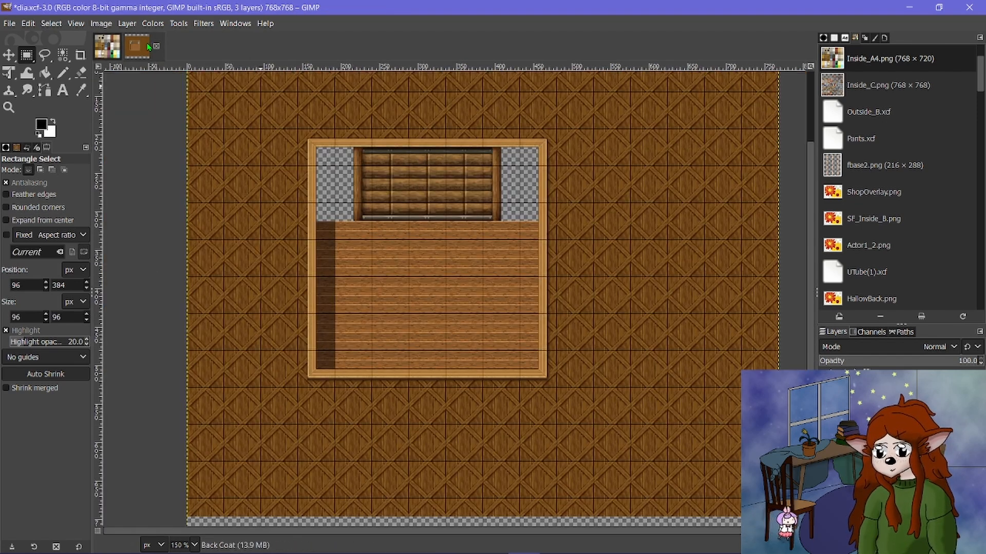
key("ctrl+v")
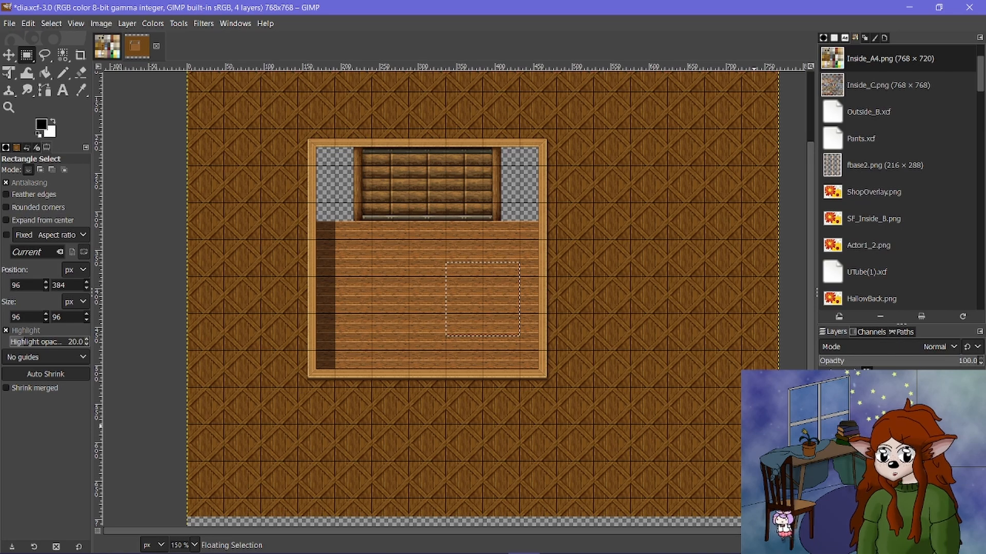
key("shift+ctrl+n")
left_click(825, 422, "shift")
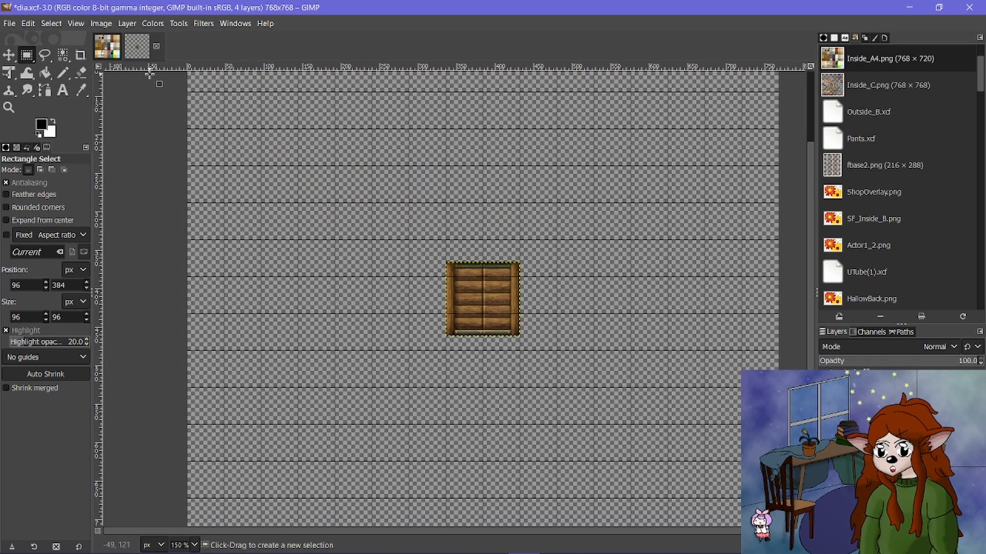
Close the Inside_A4 image without saving its changes.
left_click(111, 53)
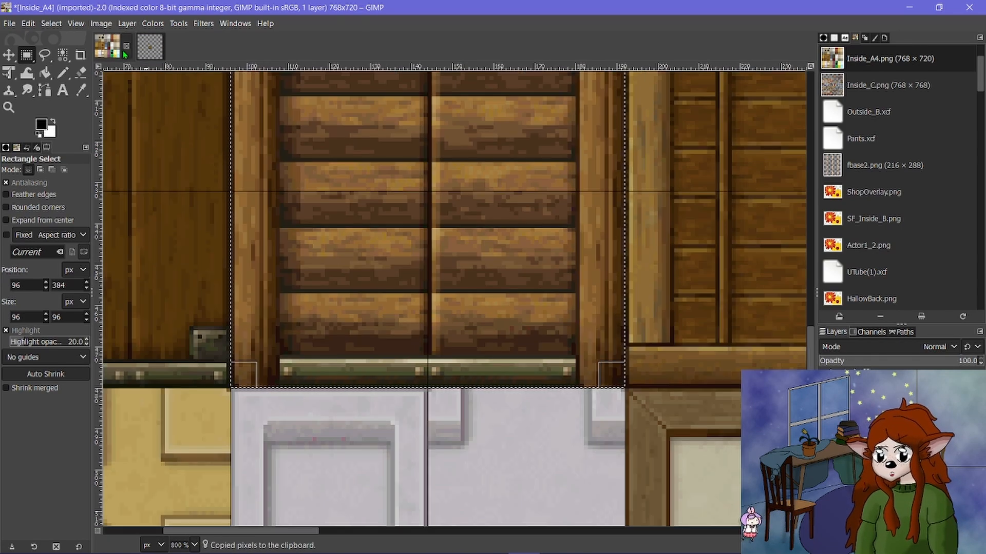
left_click(126, 46)
left_click(513, 345)
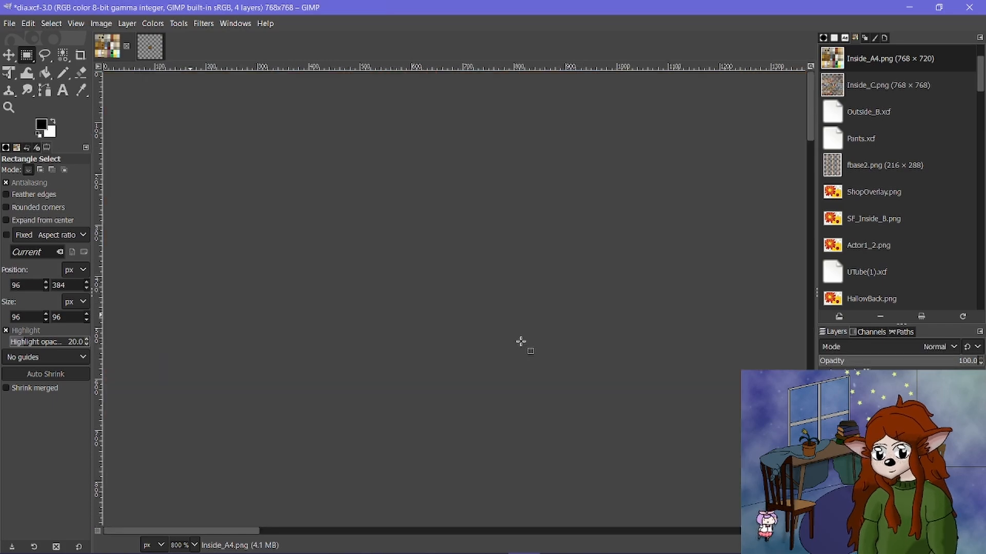
scroll(480, 316, "down", 1)
scroll(481, 316, "up", 1)
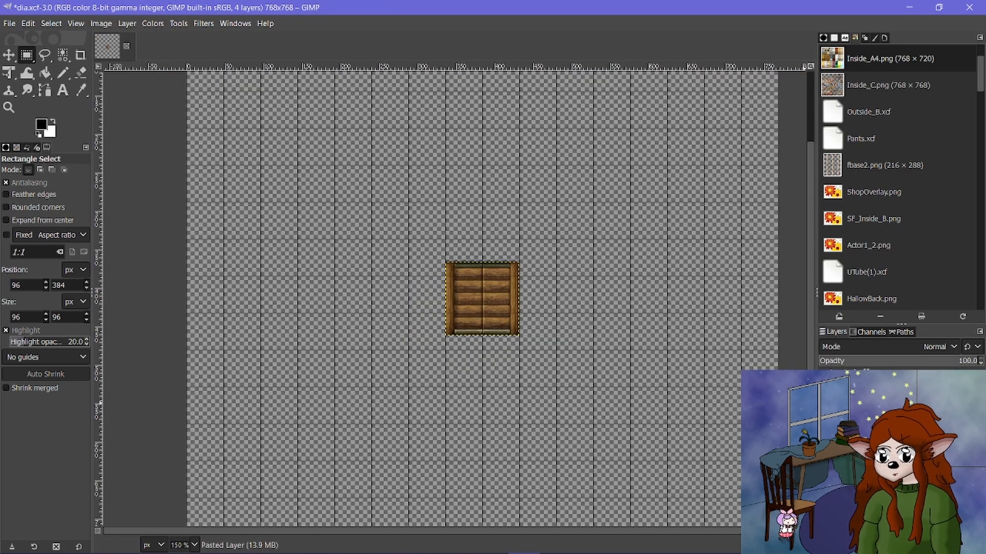
Show the map image again and move it onto the grid, with its upper-left corner at about 0, 48 px.
left_click(826, 408)
left_click(826, 430)
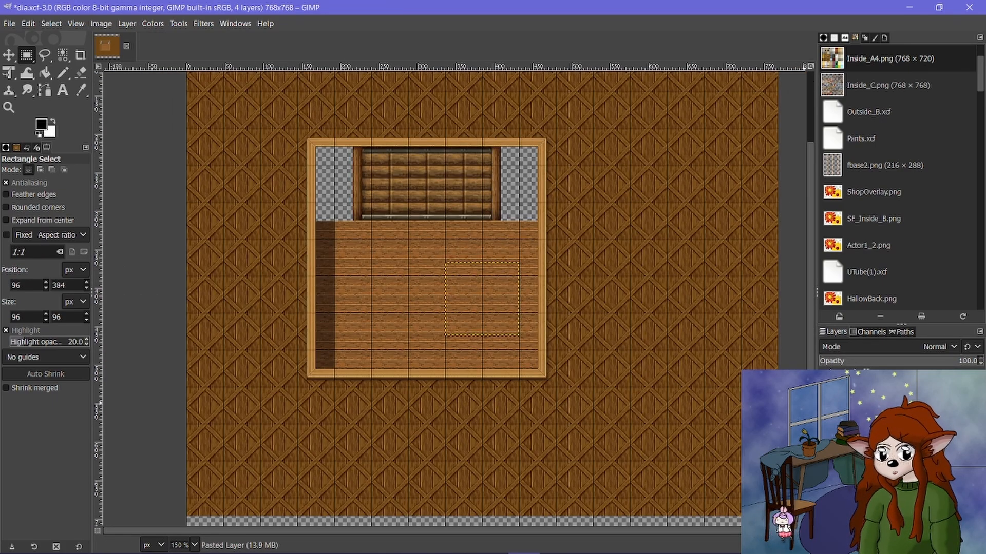
scroll(465, 368, "down", 2)
key("m")
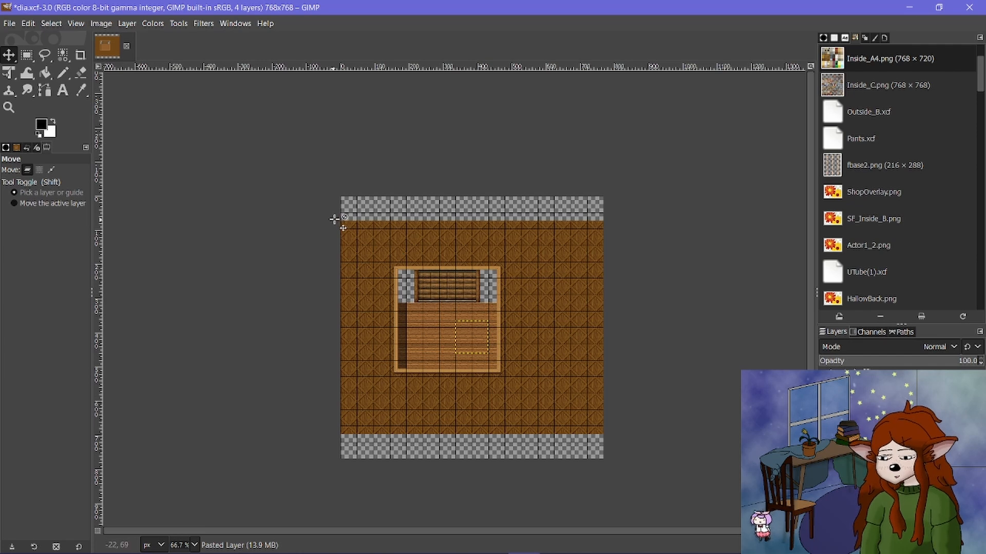
scroll(336, 219, "up", 3)
left_click_drag(388, 238, 401, 221)
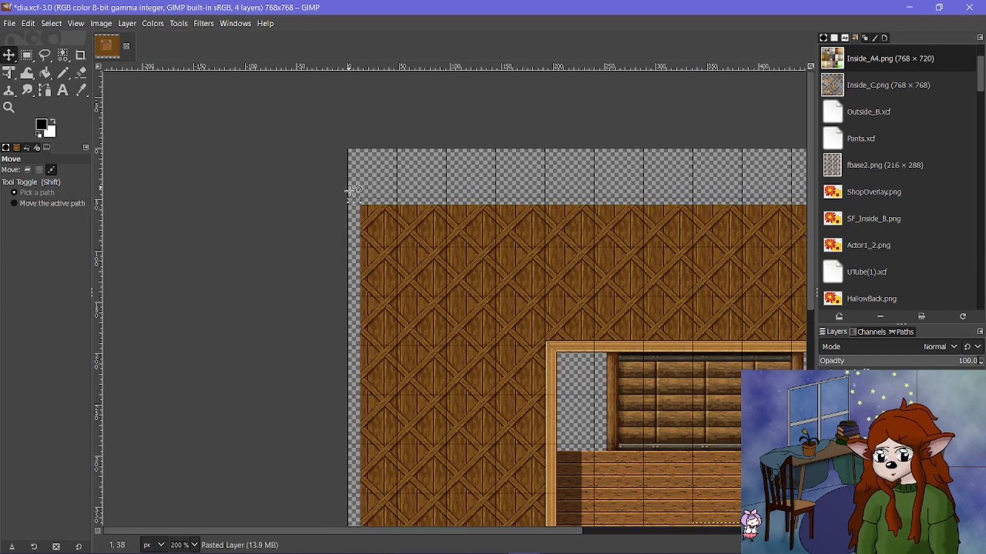
scroll(344, 200, "up", 5)
left_click_drag(440, 275, 385, 246)
scroll(385, 246, "down", 7)
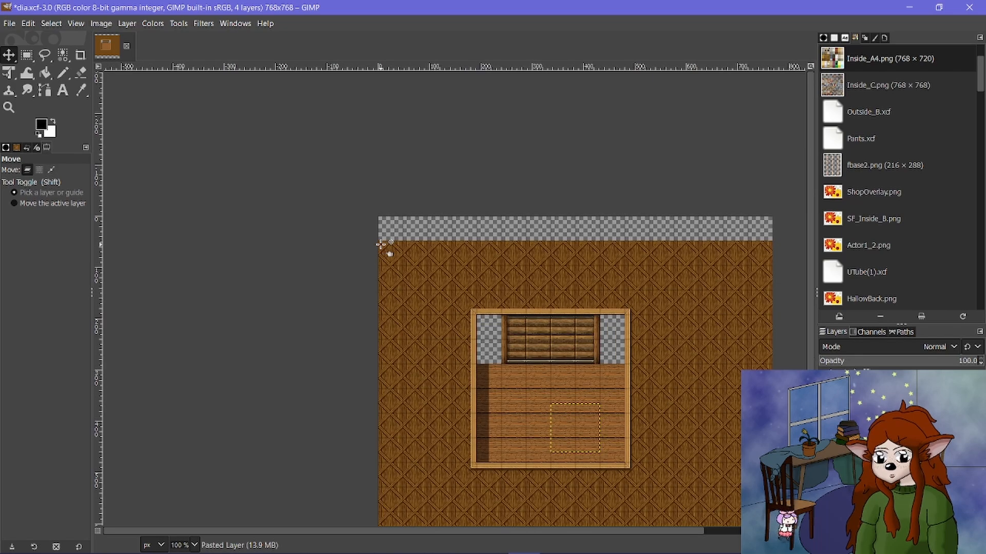
scroll(380, 245, "right", 2)
Make the Back Coat layer active and set up the Pencil with a 1 px brush and a red foreground color.
left_click(873, 423)
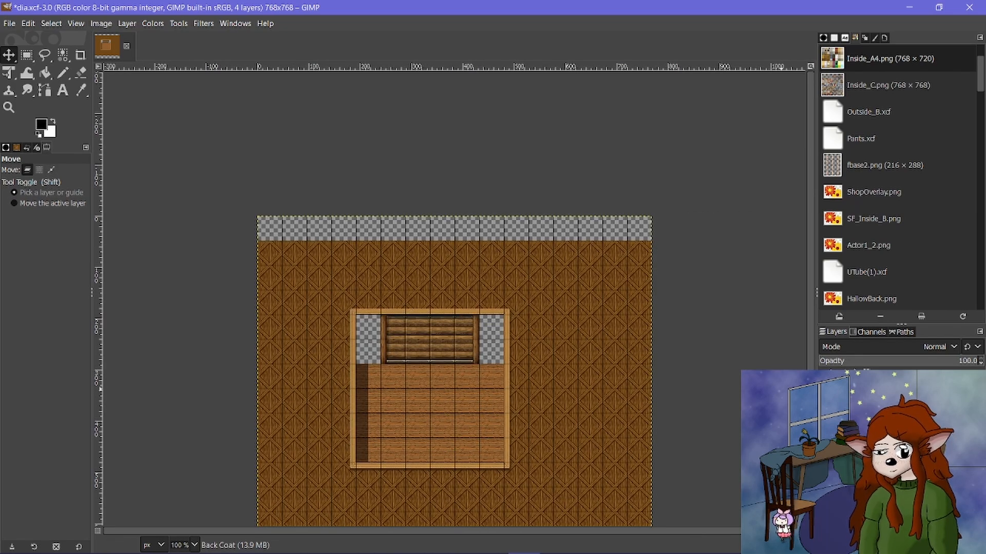
left_click(63, 73)
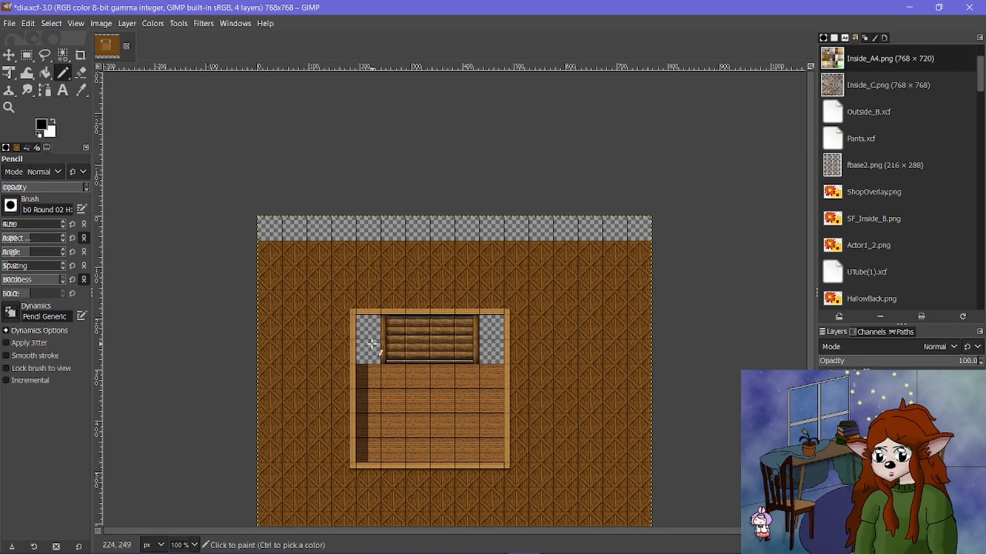
scroll(379, 369, "up", 8)
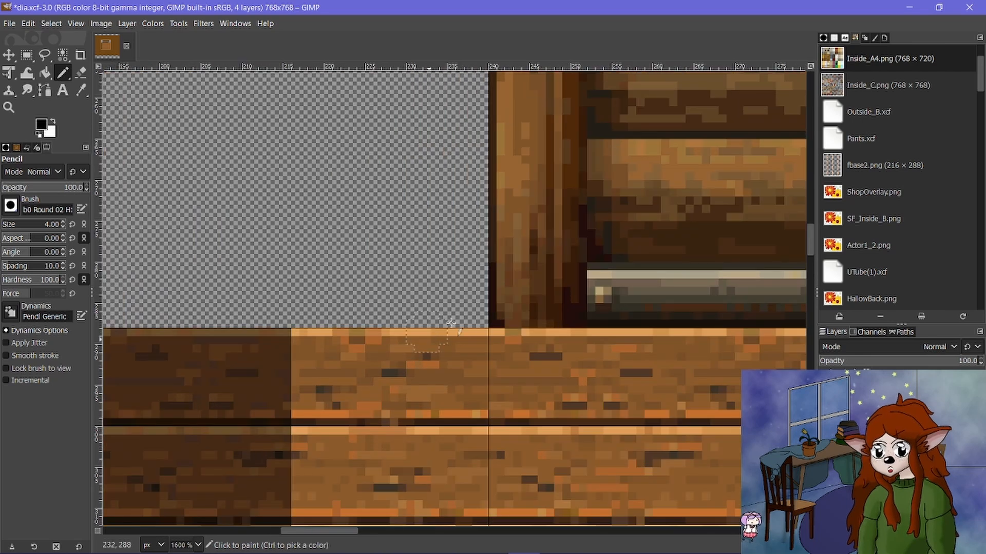
left_click_drag(22, 224, 5, 216)
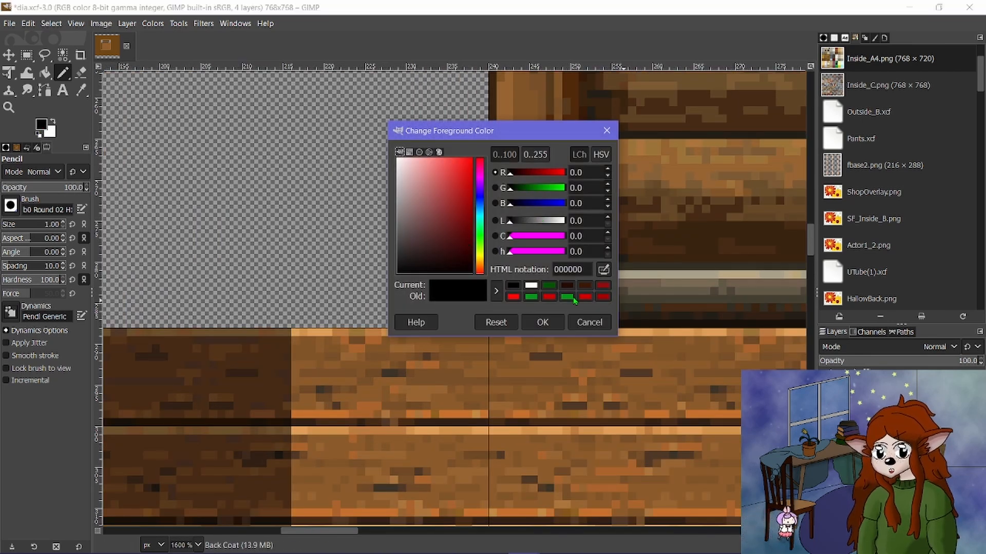
left_click(584, 297)
left_click(542, 323)
Draw a red diagonal line across the floor from pixel 239, 287 to pixel 192, 335.
scroll(488, 329, "up", 2)
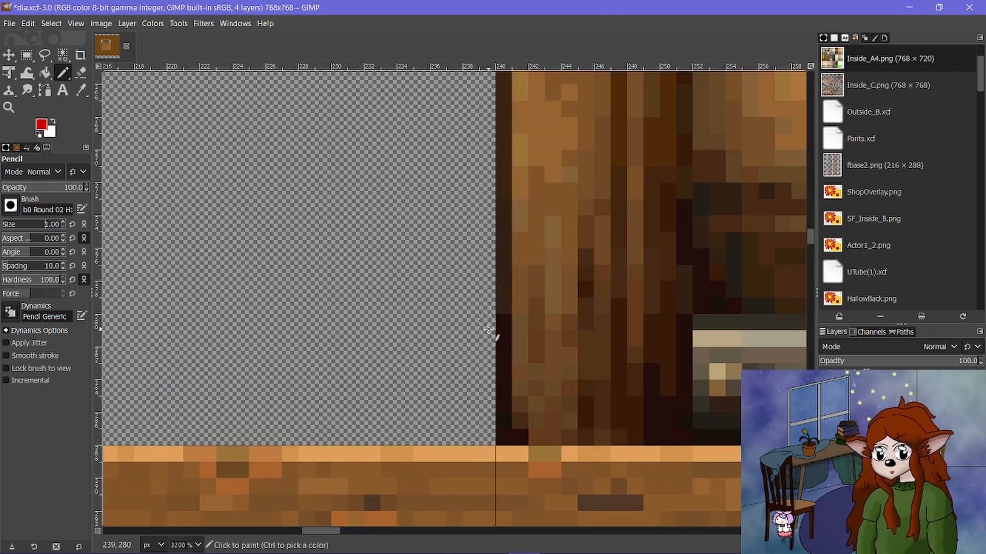
left_click(487, 437)
scroll(488, 437, "down", 3)
scroll(382, 413, "down", 4)
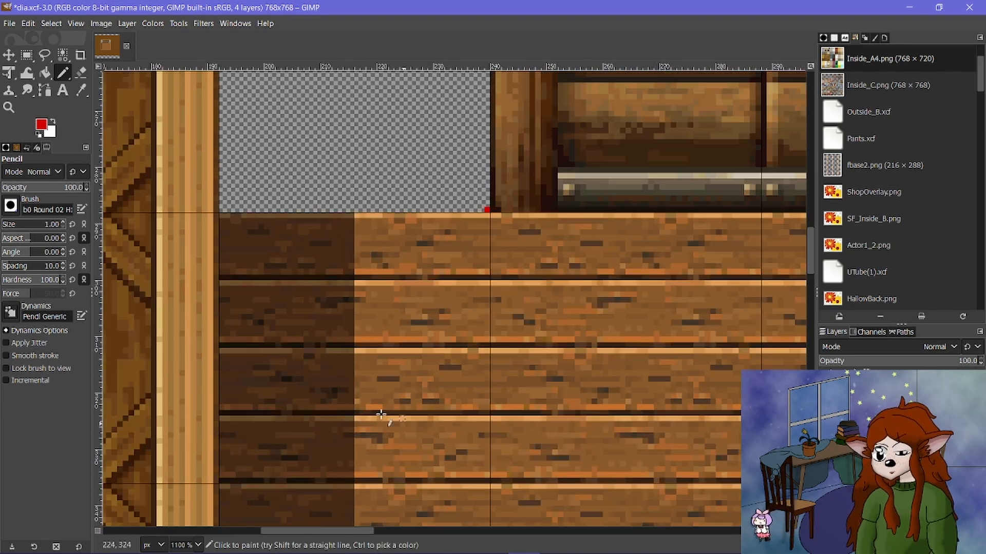
scroll(221, 480, "up", 4)
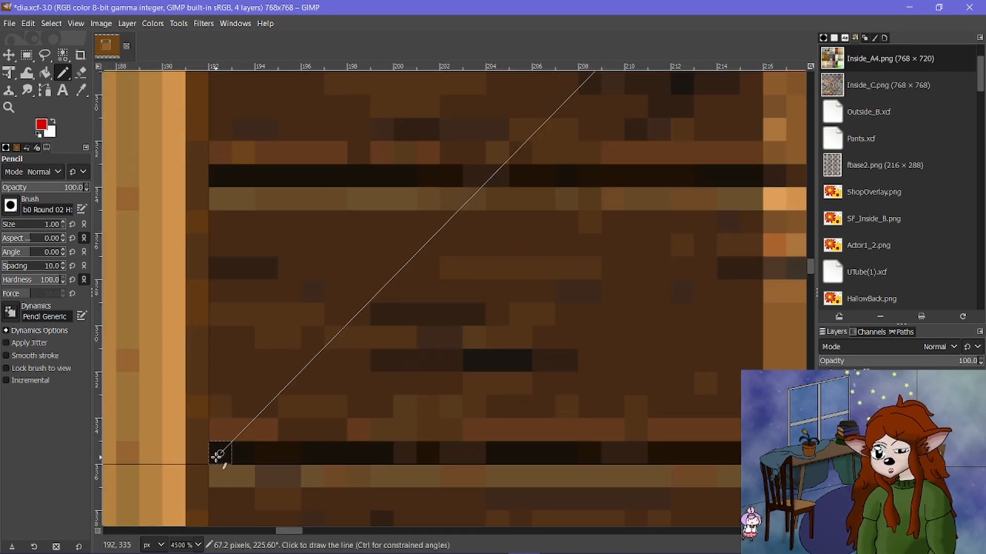
left_click(217, 455, "shift")
Draw a red vertical line along the frame's inner edge from the diagonal's lower end up to pixel 192, 192.
scroll(228, 436, "down", 6)
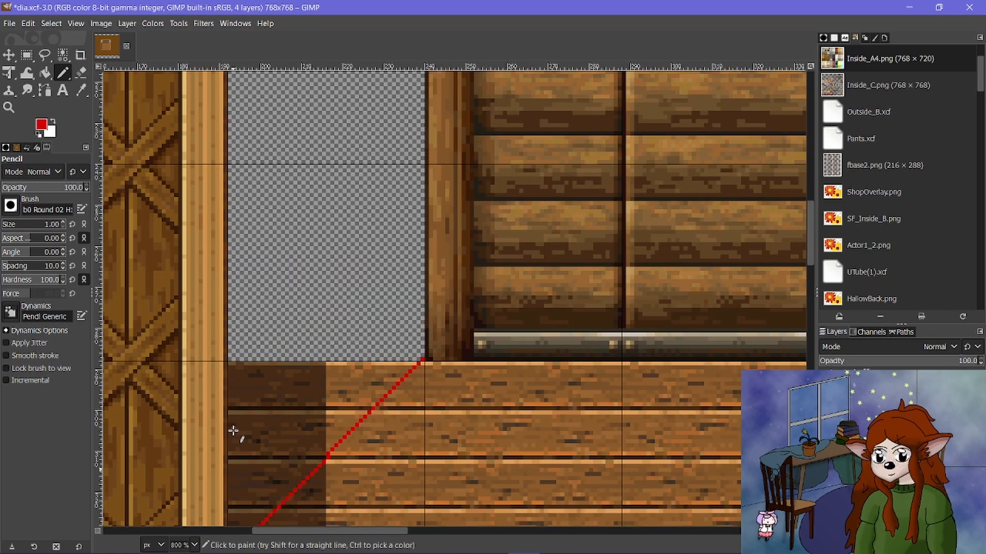
scroll(233, 431, "up", 5)
scroll(227, 433, "up", 3)
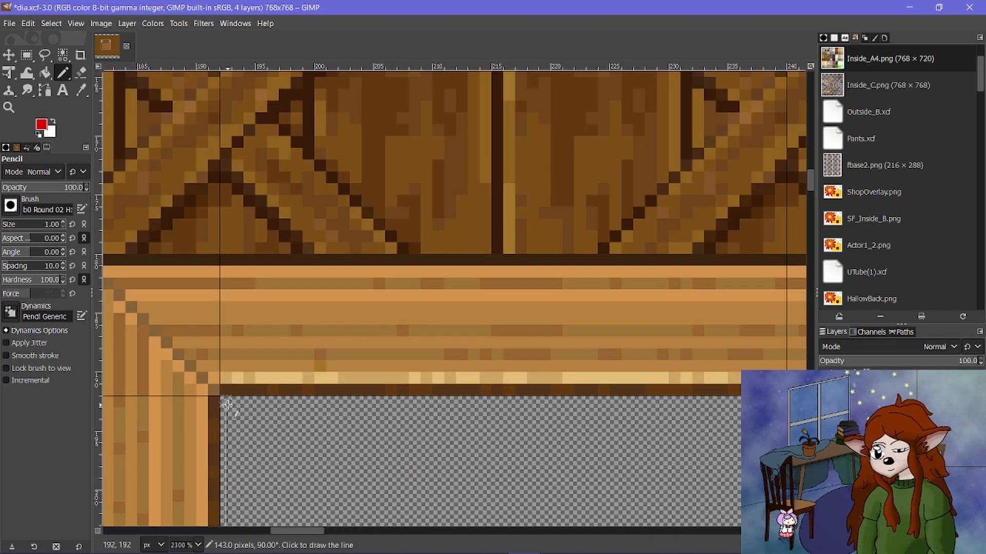
left_click(227, 405, "shift")
Outline the gap's upper edge in red to pixel 239, 192, and continue down beside the log wall to the diagonal's start.
scroll(226, 403, "down", 3)
scroll(327, 296, "down", 3)
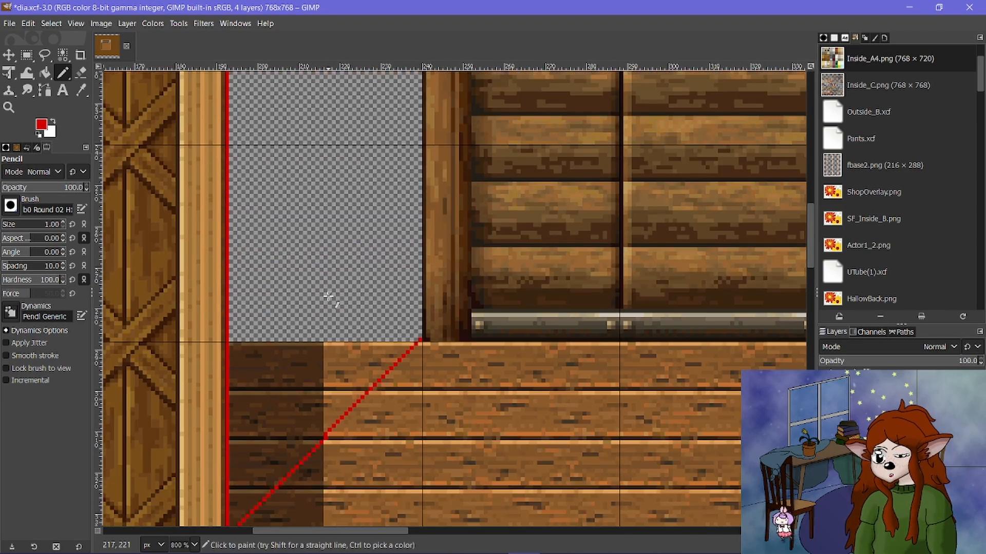
scroll(326, 295, "up", 3)
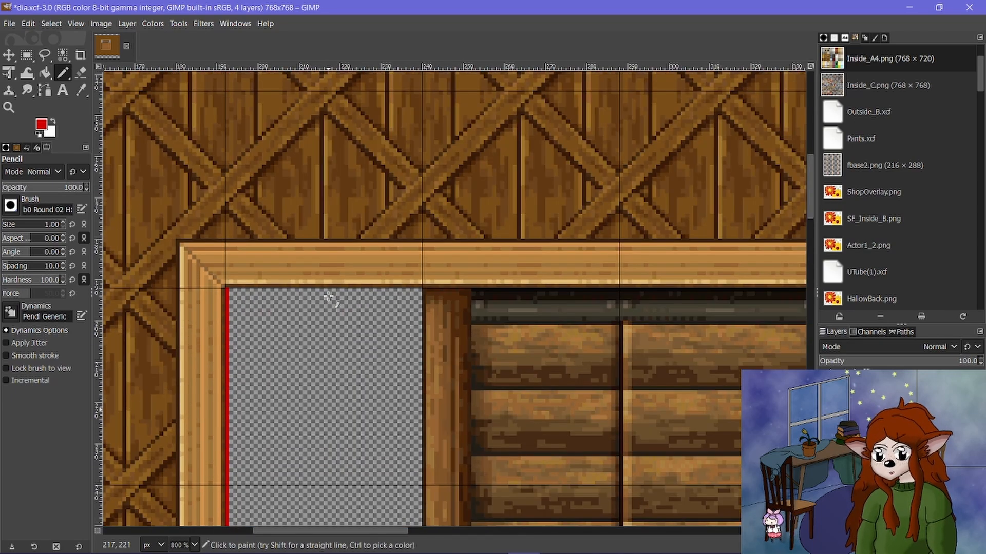
scroll(425, 293, "up", 2)
left_click(419, 288, "shift")
scroll(416, 289, "down", 8)
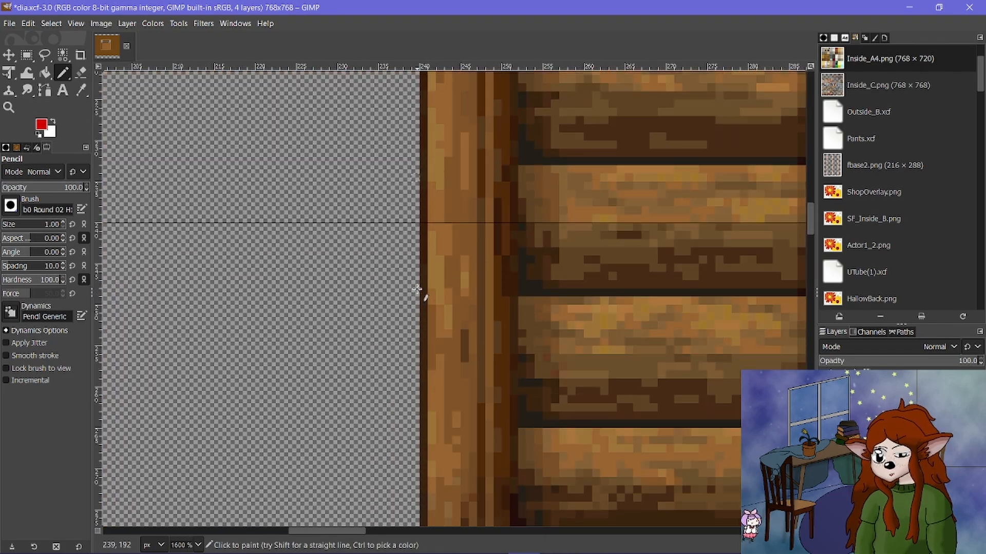
scroll(416, 289, "down", 2)
left_click(417, 280, "shift")
Draw a second red diagonal from the outline's upper-right corner to its left edge at about pixel 192, 239.
scroll(413, 301, "down", 2)
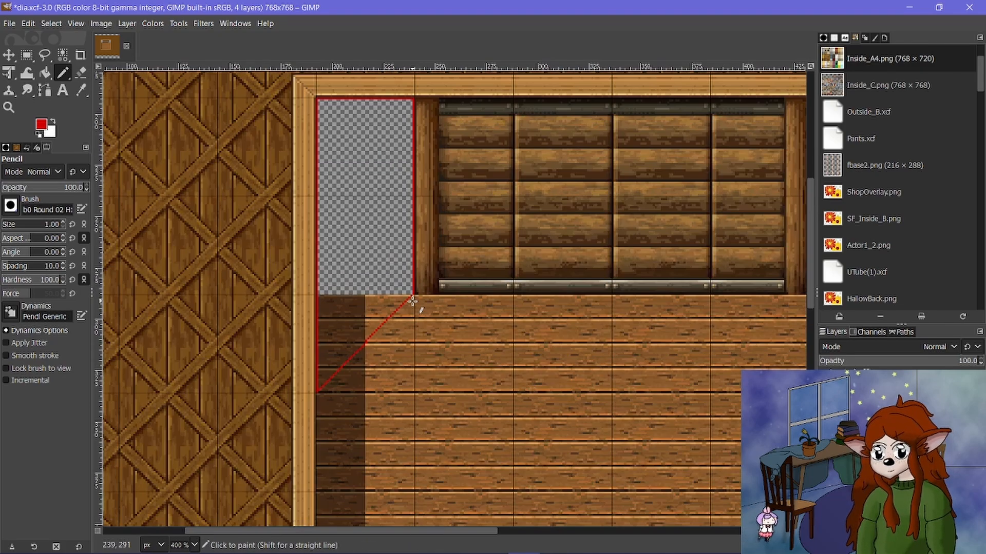
scroll(412, 300, "down", 3)
scroll(403, 222, "up", 8)
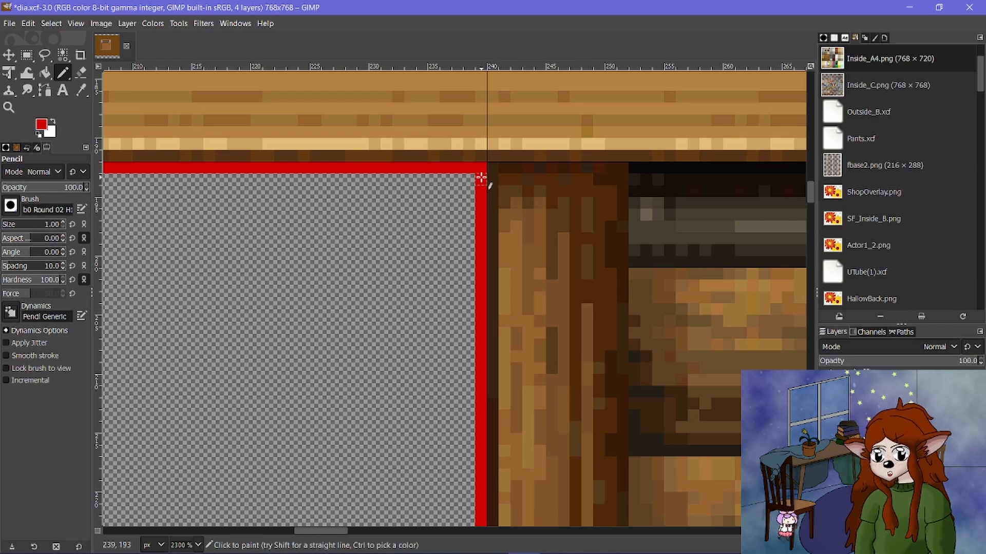
scroll(374, 292, "down", 4)
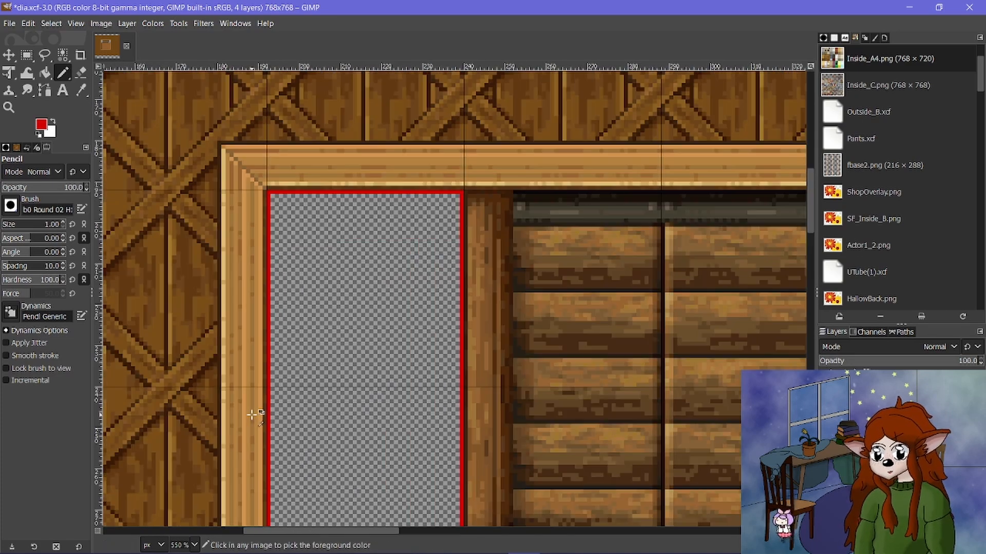
scroll(252, 414, "up", 3)
left_click(260, 354, "shift")
scroll(260, 354, "down", 2)
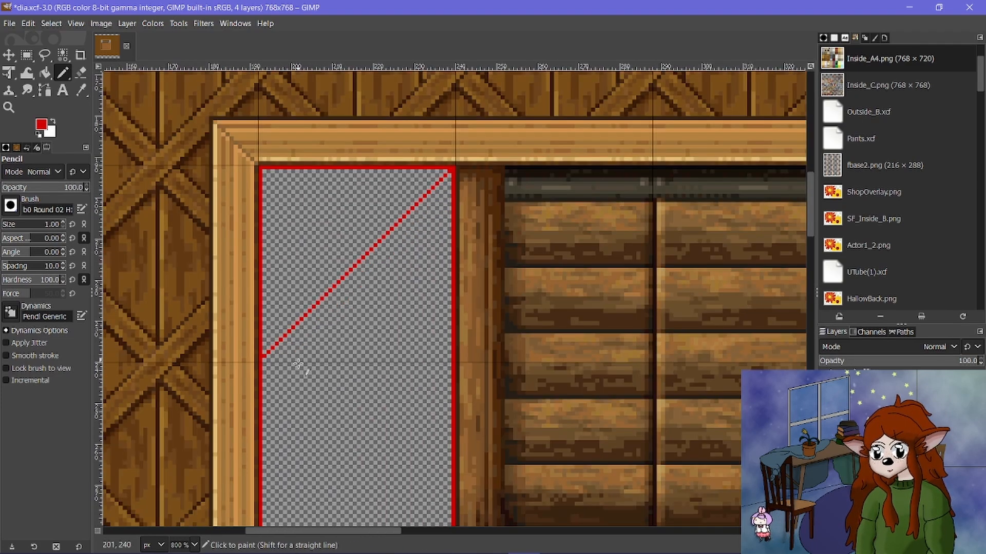
Make white the foreground color and bucket-fill the inside of the red wall outline.
scroll(299, 364, "down", 3)
scroll(310, 362, "down", 3)
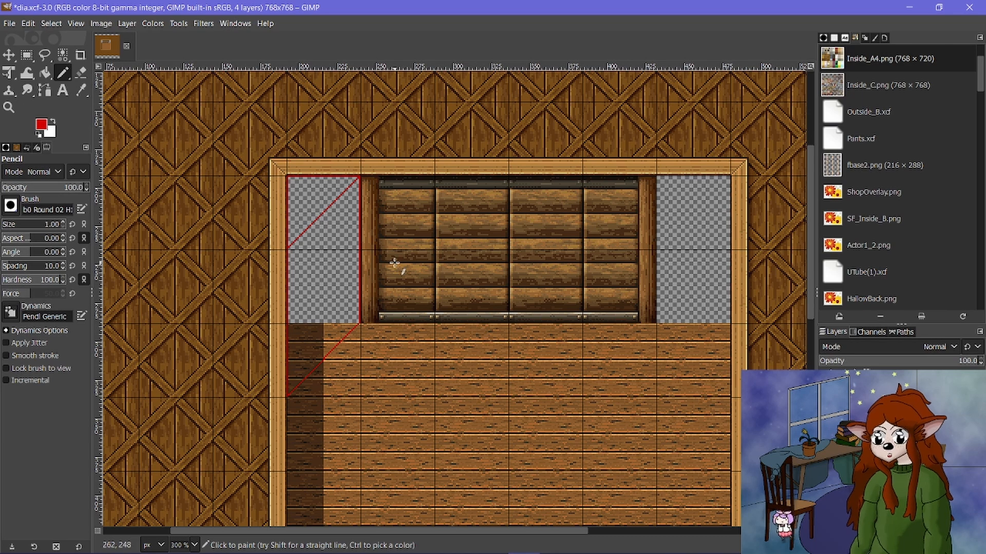
scroll(268, 271, "up", 1)
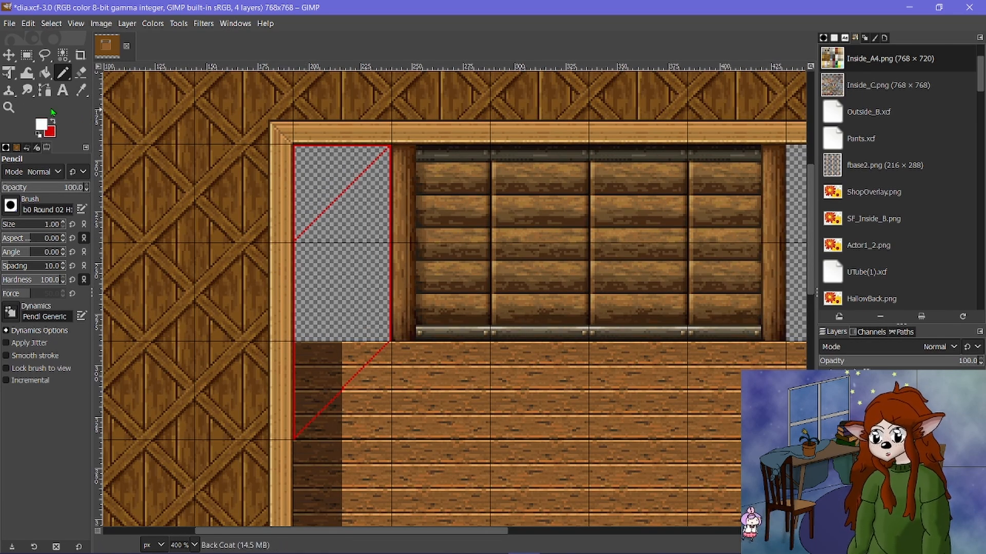
left_click(312, 183)
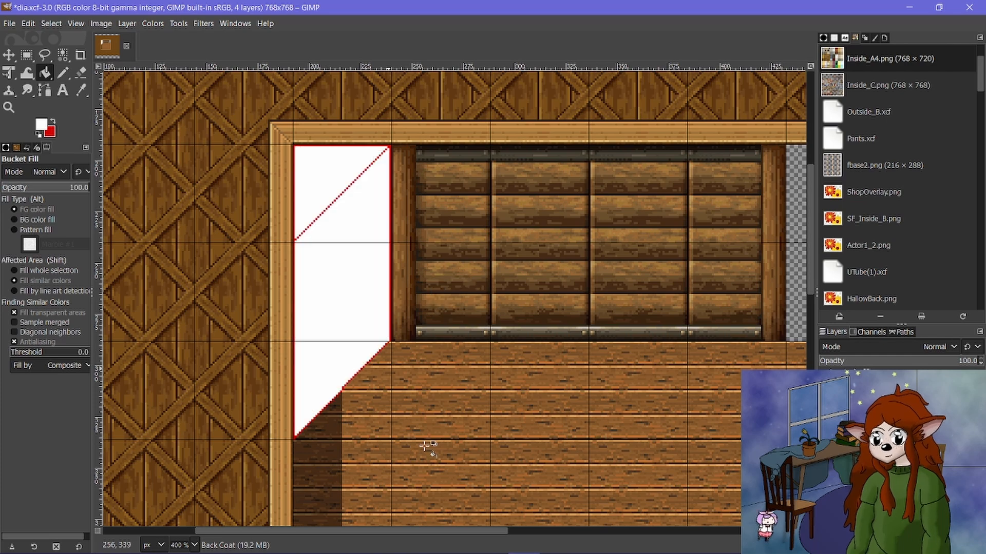
Examine how the white wall shape's upper and lower diagonals line up with the frame, the log wall and the floor.
scroll(218, 215, "up", 1)
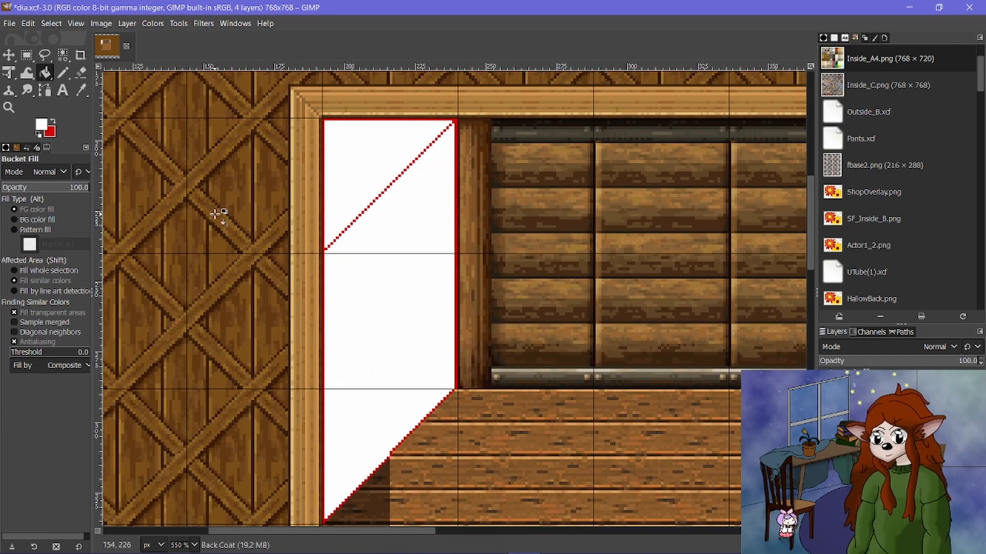
scroll(218, 214, "down", 3)
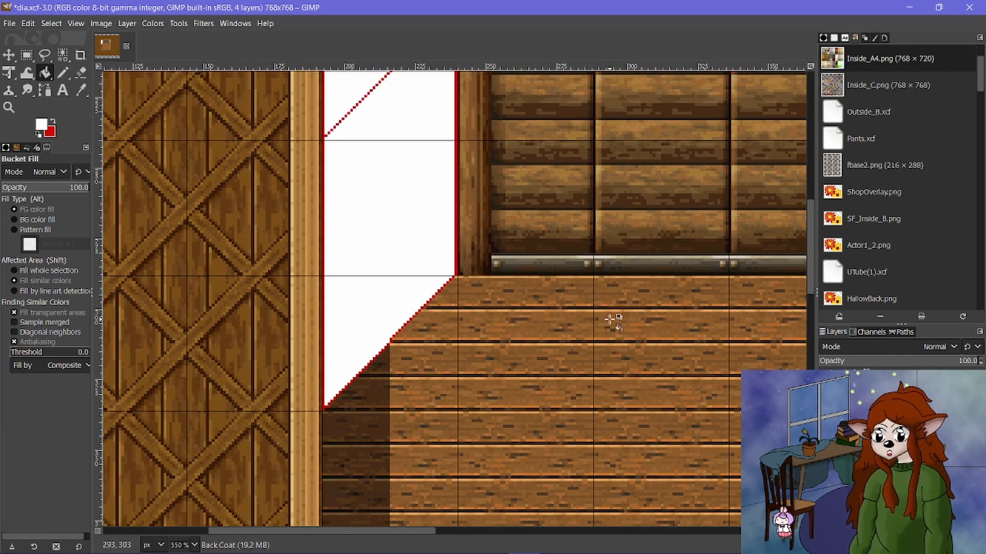
scroll(519, 328, "up", 3)
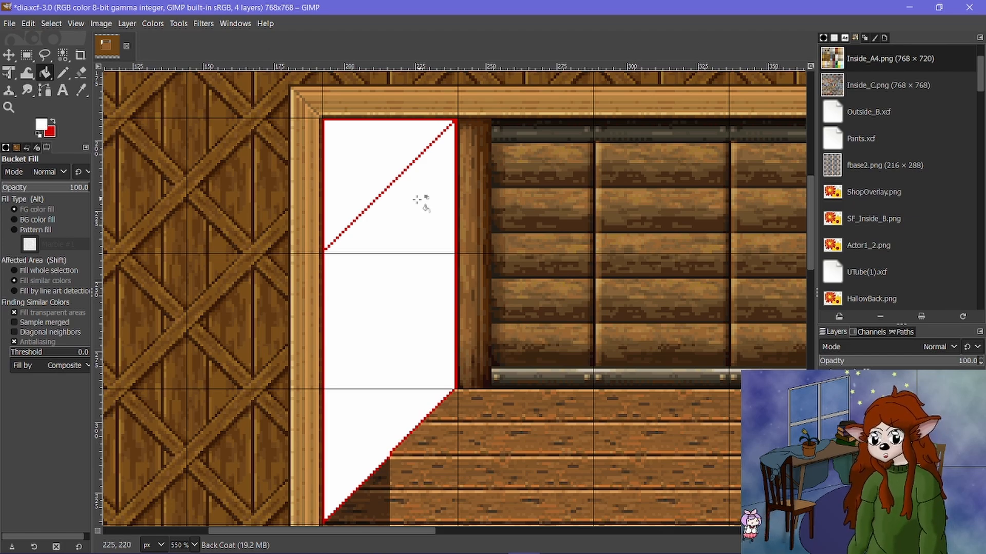
scroll(417, 199, "up", 3)
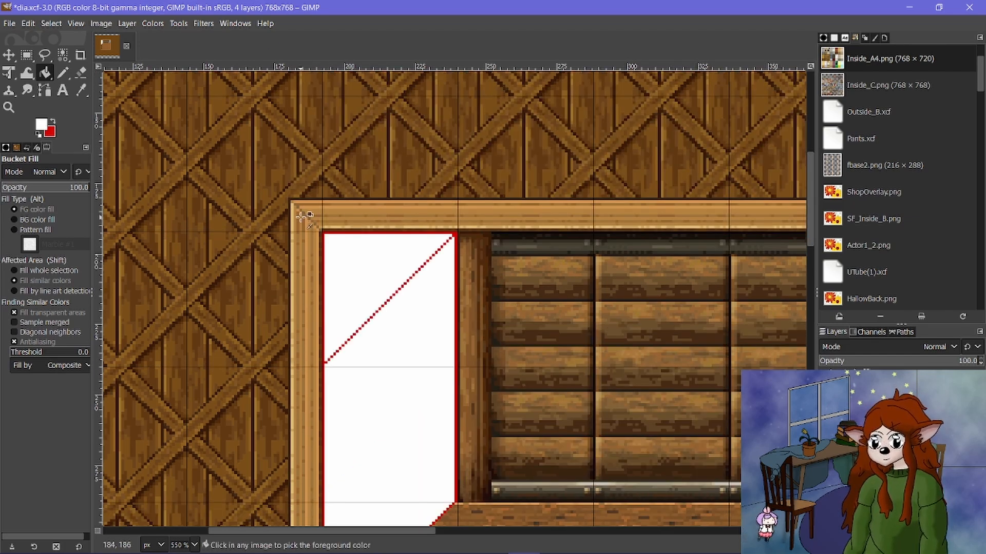
scroll(304, 218, "down", 2)
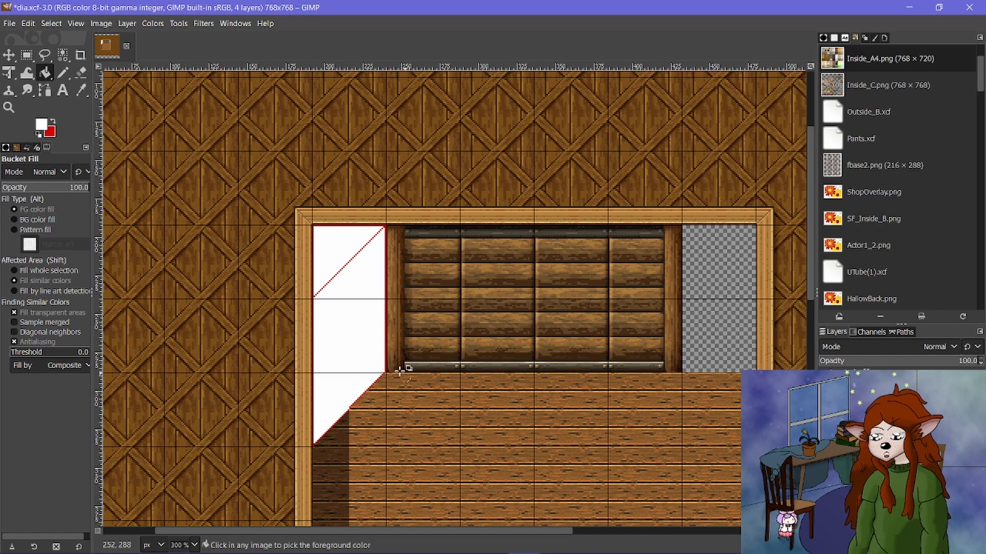
scroll(406, 359, "up", 2)
scroll(323, 390, "up", 2)
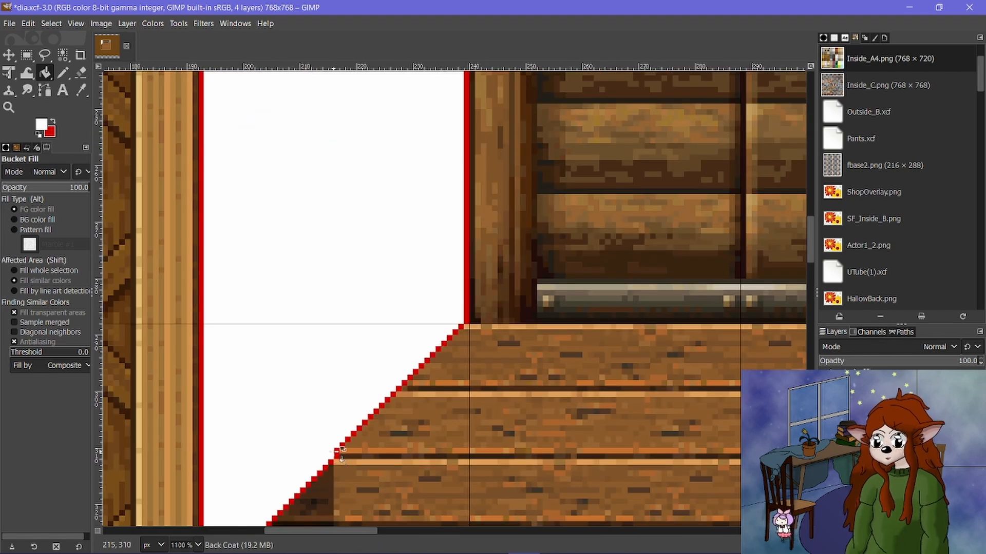
scroll(331, 444, "down", 4)
scroll(333, 432, "up", 1)
scroll(331, 425, "up", 1)
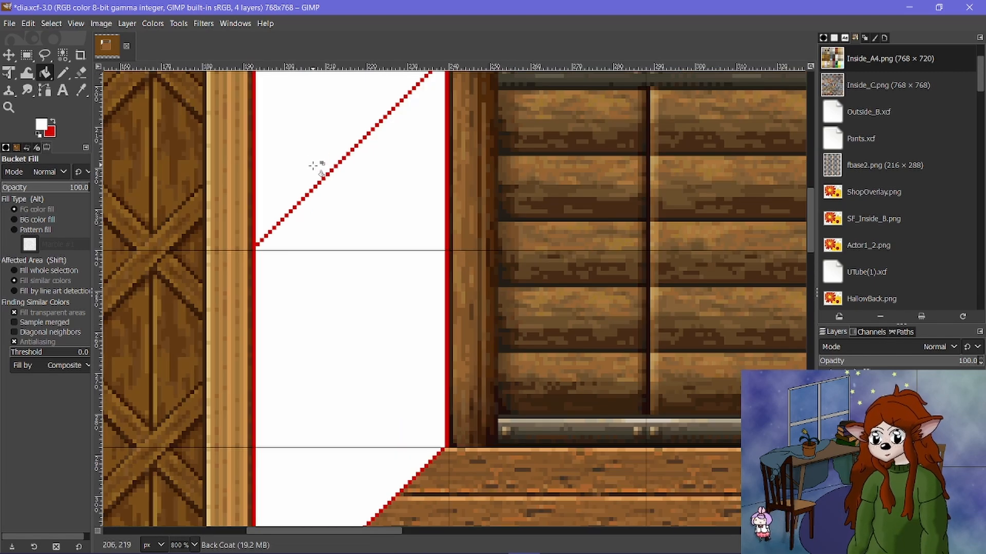
scroll(313, 165, "up", 3)
scroll(313, 177, "down", 4)
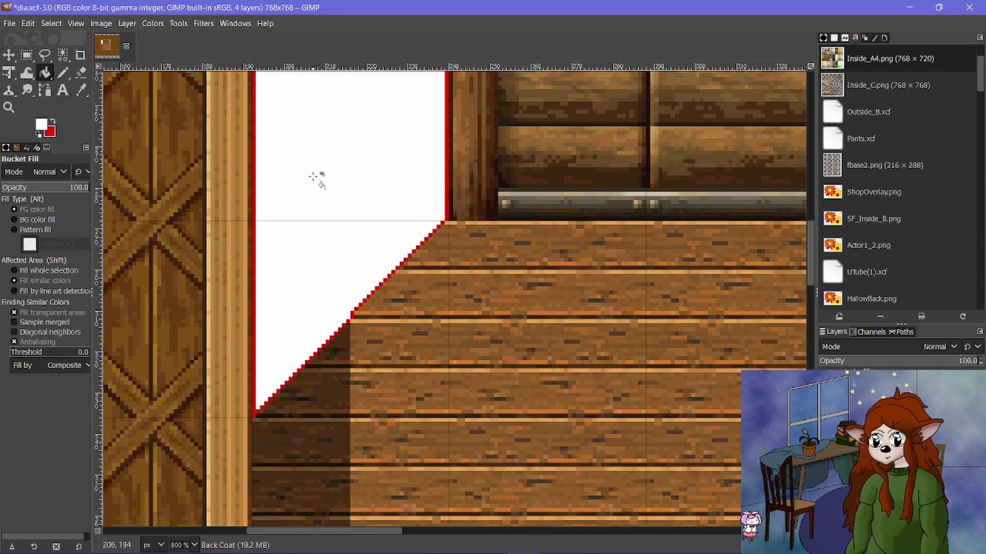
With the Pencil in red, extend the outline's right edge down by one pixel to 239, 288.
left_click(63, 73)
key("x")
scroll(442, 221, "up", 4)
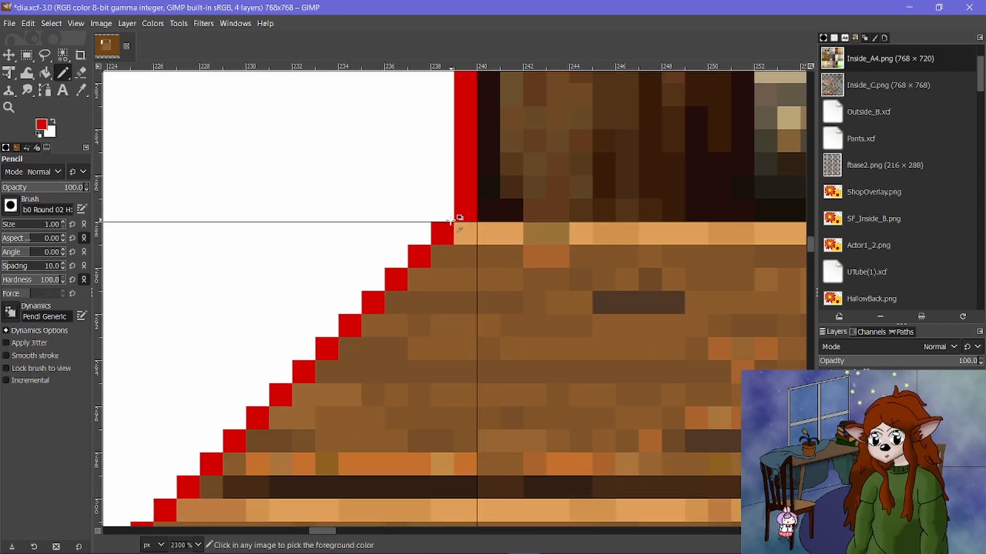
scroll(461, 256, "up", 1)
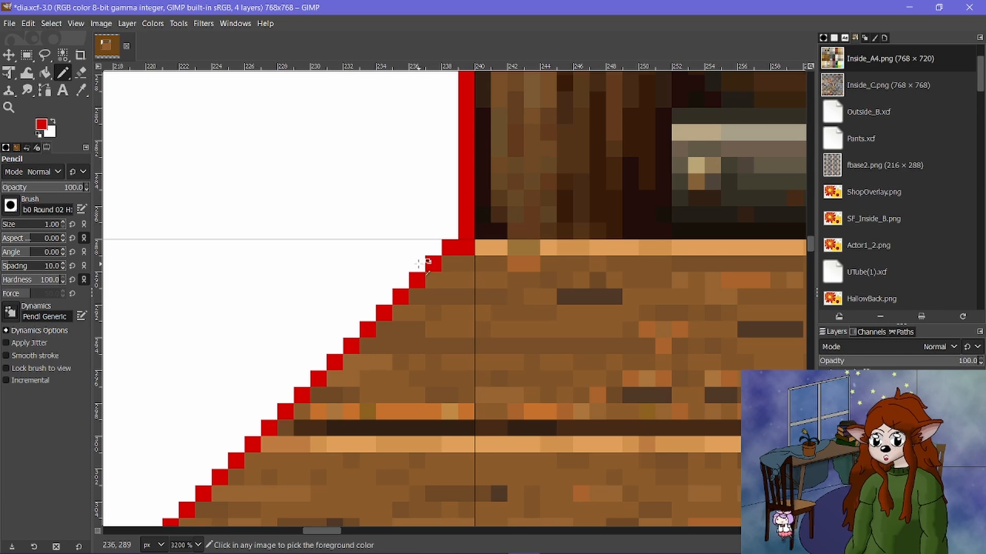
Pick white from the fill and paint over the lower red diagonal from pixel 239, 287 to pixel 192, 335.
left_click(417, 259, "ctrl")
left_click(468, 235)
scroll(464, 308, "down", 2)
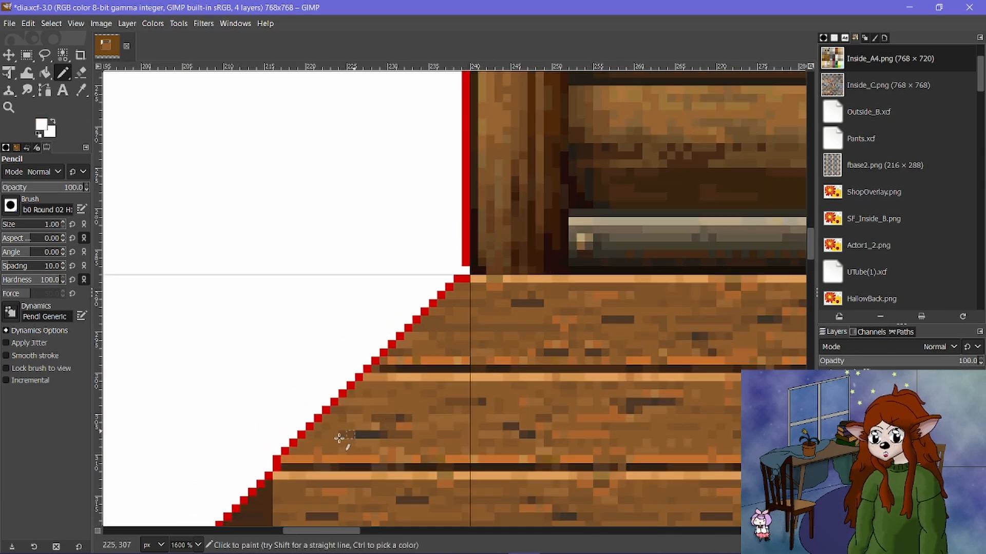
scroll(338, 441, "down", 5)
scroll(335, 439, "left", 6)
scroll(378, 470, "up", 1)
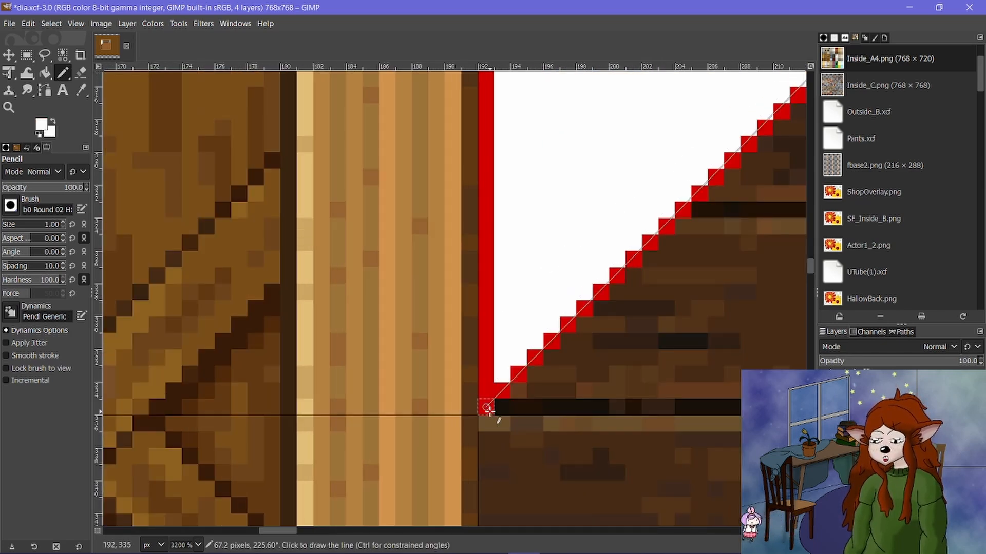
left_click(486, 411, "shift")
Pick red from the outline, repair the right edge's lower end, and redraw the lower diagonal to the left edge at row 335.
scroll(458, 422, "down", 2)
scroll(464, 426, "right", 8)
scroll(457, 424, "up", 7)
scroll(334, 395, "up", 2)
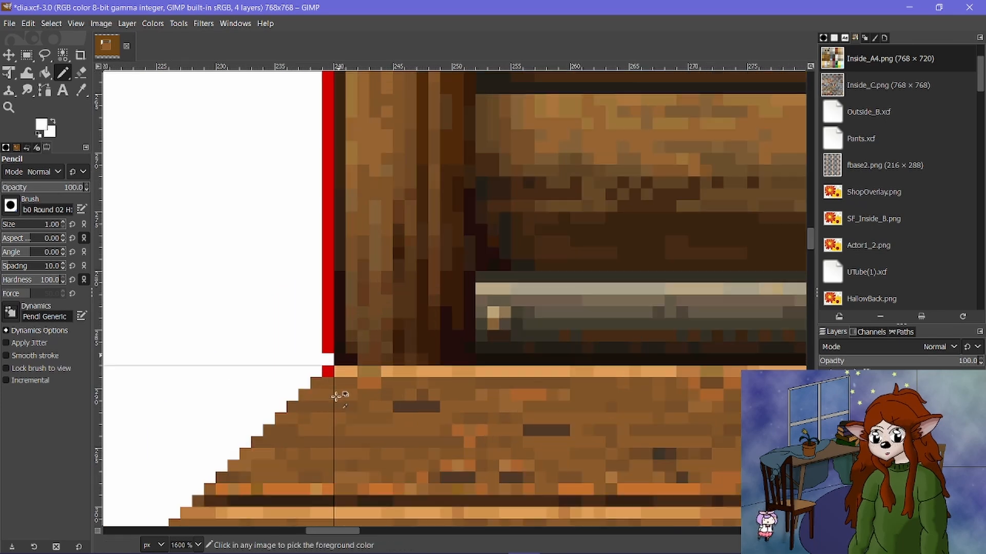
left_click(328, 308, "ctrl")
left_click(324, 347)
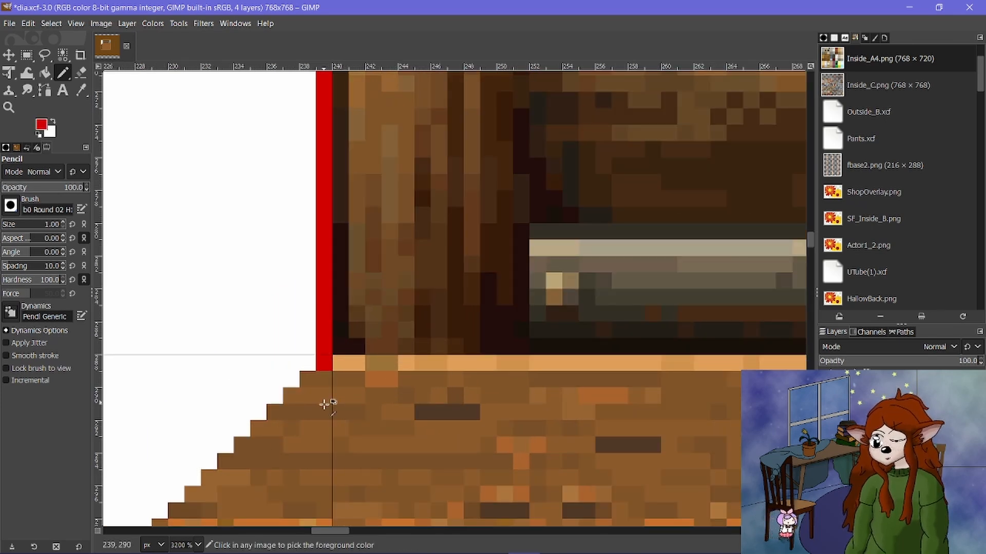
scroll(324, 404, "down", 3)
scroll(328, 411, "left", 5)
scroll(590, 451, "up", 3)
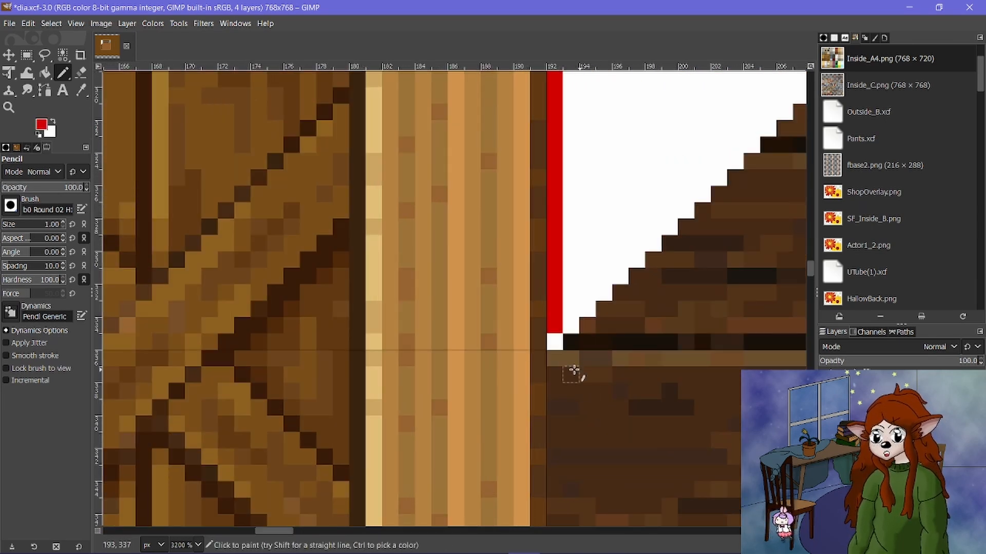
left_click(570, 343, "shift")
scroll(544, 355, "down", 4)
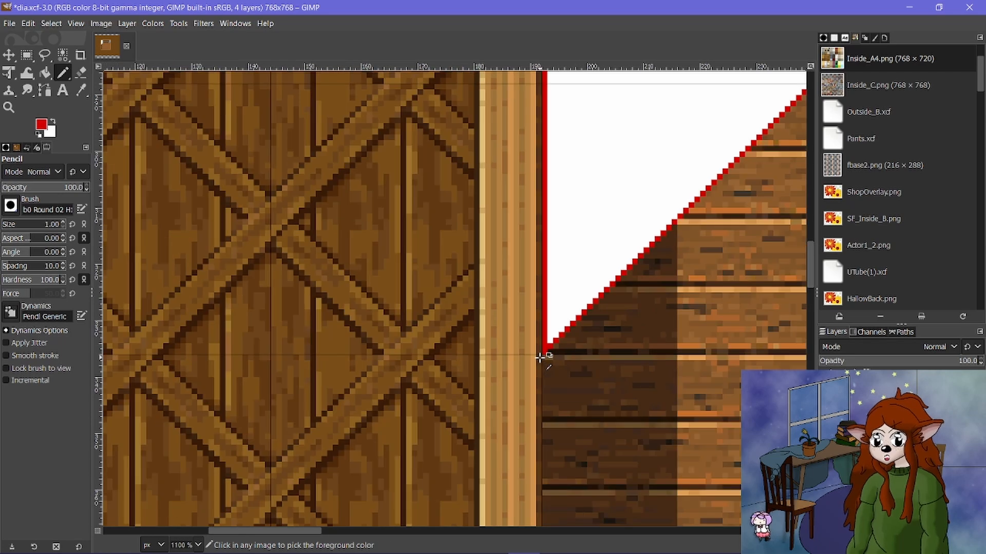
Select the 48 × 48 px lattice wall tile at 144, 96, copy it and paste it as a new layer.
scroll(595, 359, "right", 5)
scroll(476, 392, "up", 3)
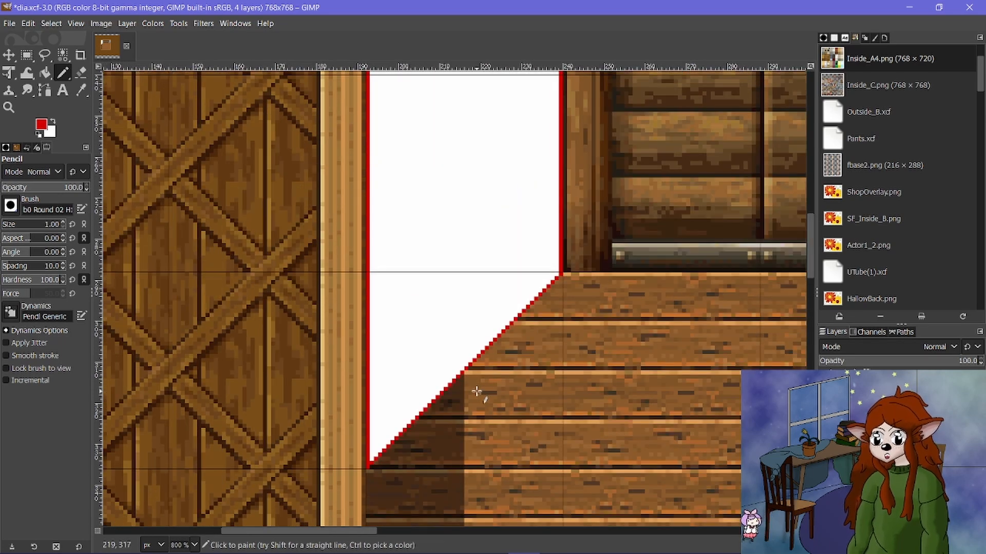
scroll(476, 392, "up", 5)
scroll(476, 391, "down", 3)
scroll(478, 391, "down", 2)
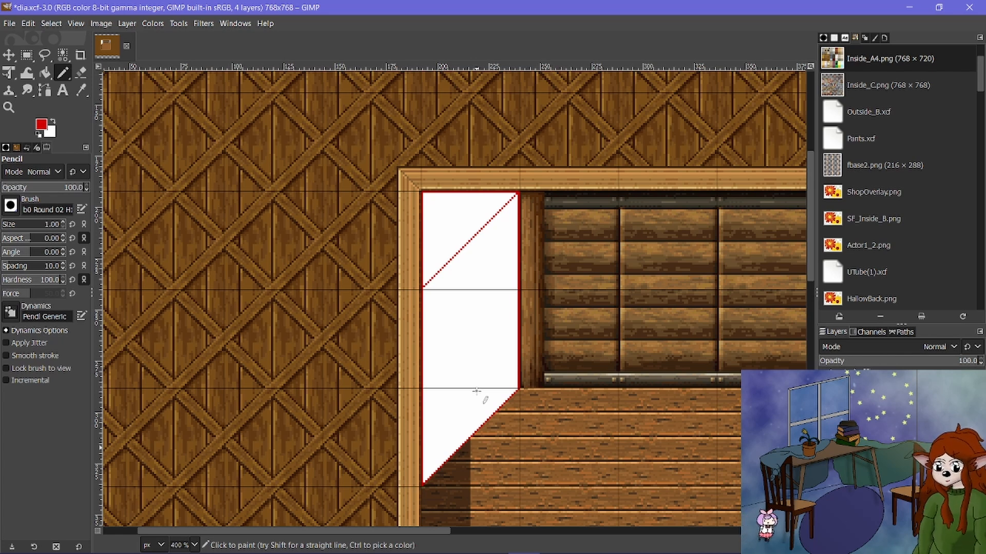
scroll(384, 249, "up", 5)
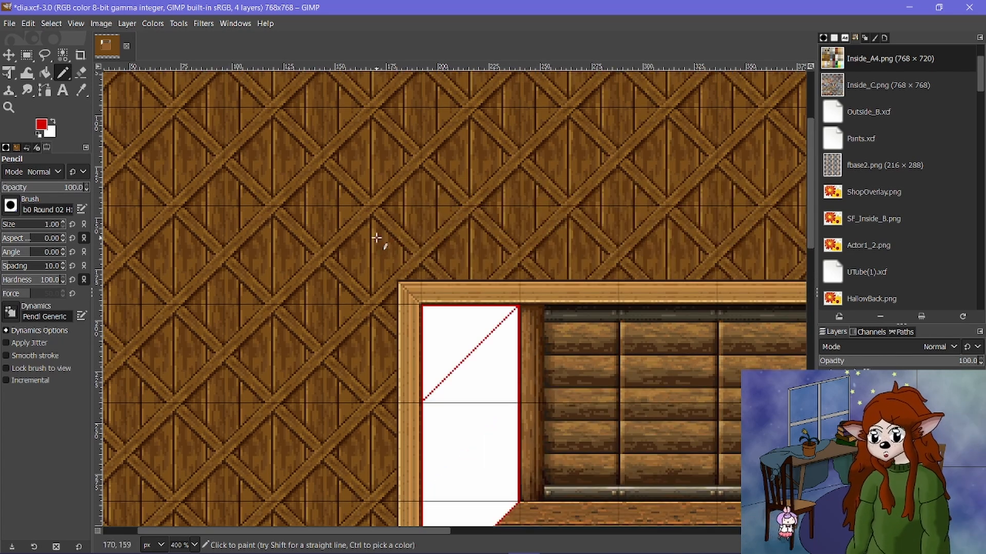
key("r")
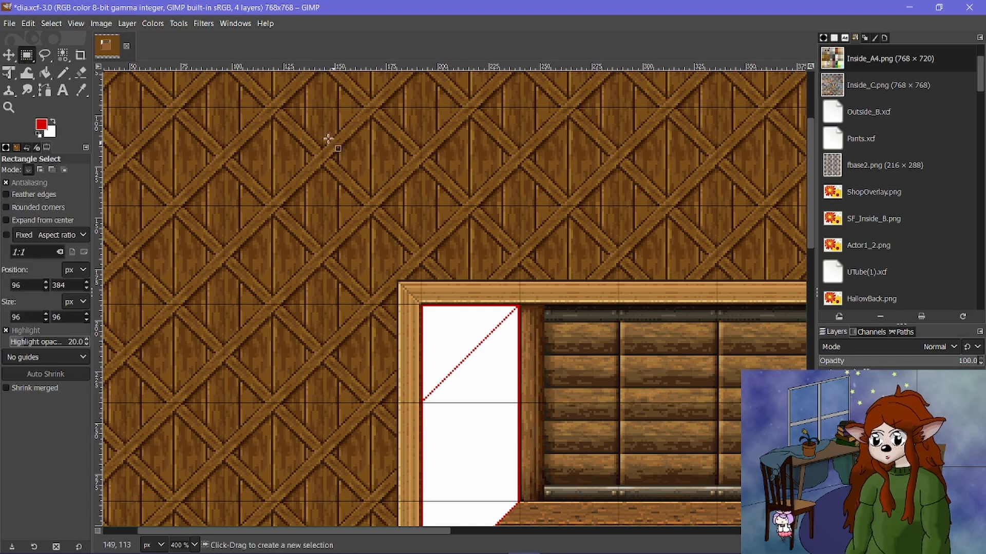
scroll(327, 139, "up", 5)
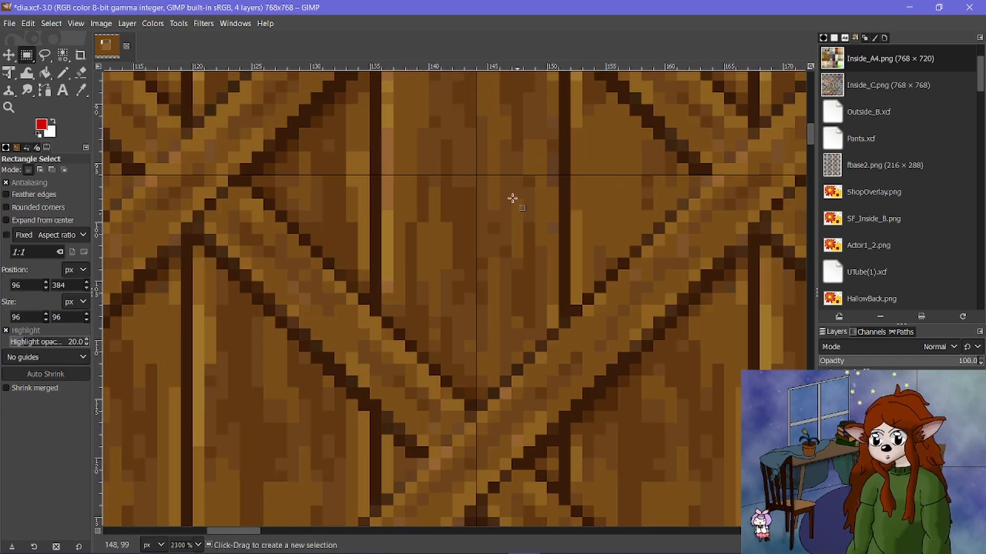
scroll(505, 245, "right", 6)
left_click_drag(475, 176, 694, 399)
scroll(585, 287, "down", 6)
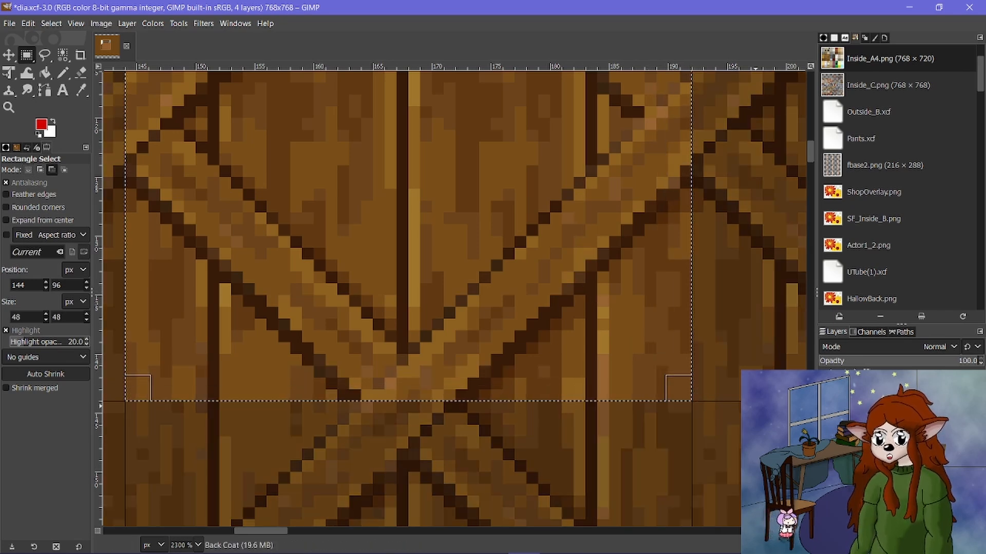
key("ctrl+c")
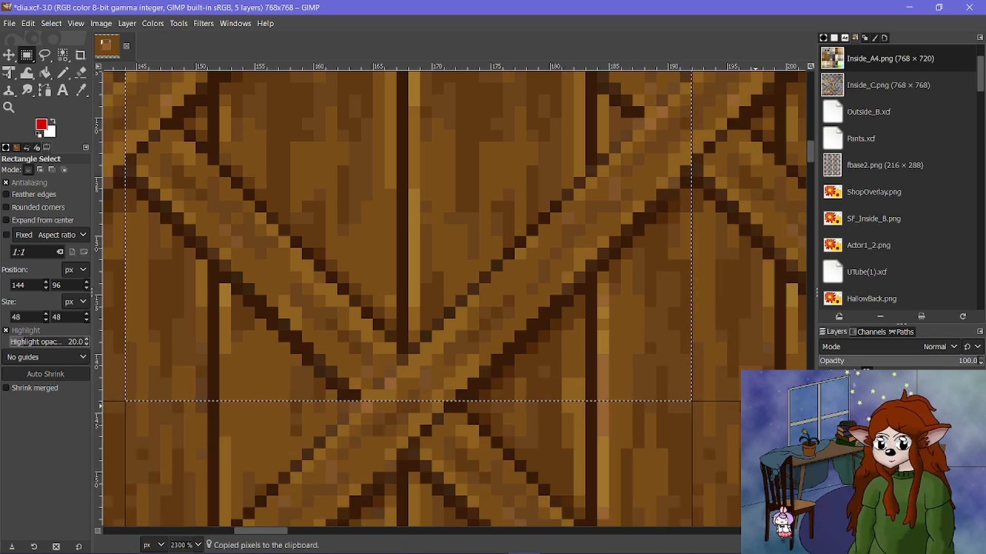
Move the pasted tile onto the grid cell inside the frame's corner, so it covers the top of the white wall shape.
scroll(472, 291, "down", 3)
key("m")
left_click_drag(448, 231, 546, 243)
scroll(509, 280, "down", 7)
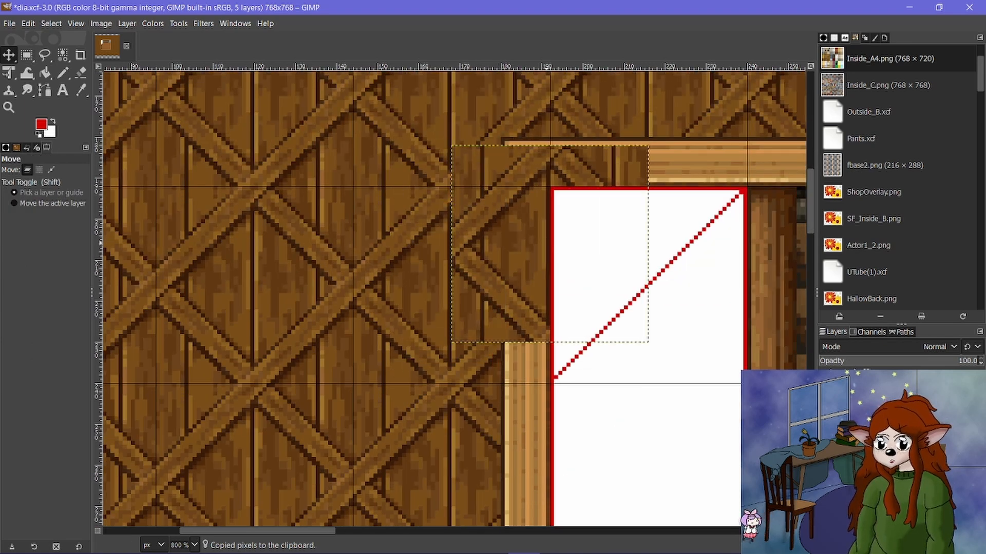
key("Delete")
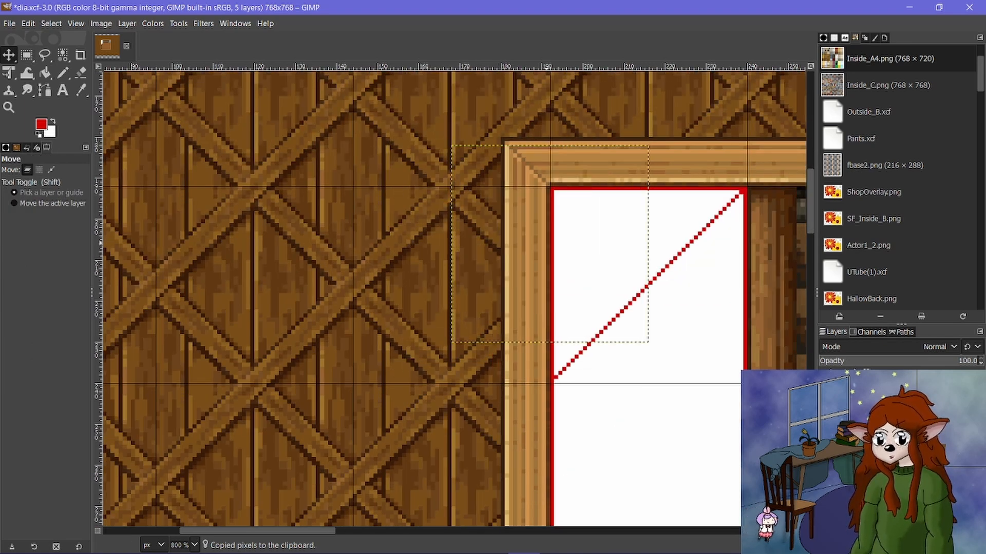
left_click(825, 397)
scroll(712, 369, "right", 3)
scroll(455, 366, "up", 1)
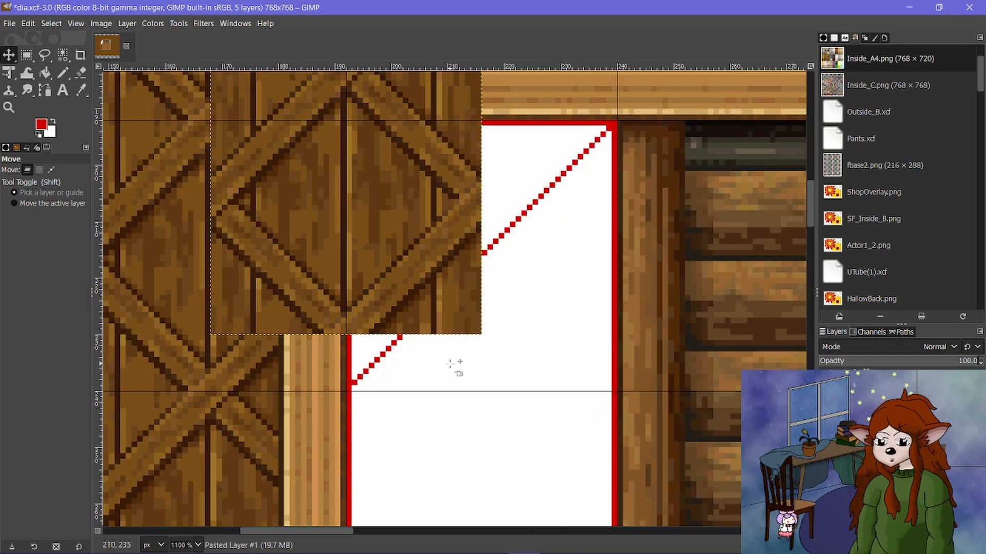
left_click_drag(439, 280, 572, 336)
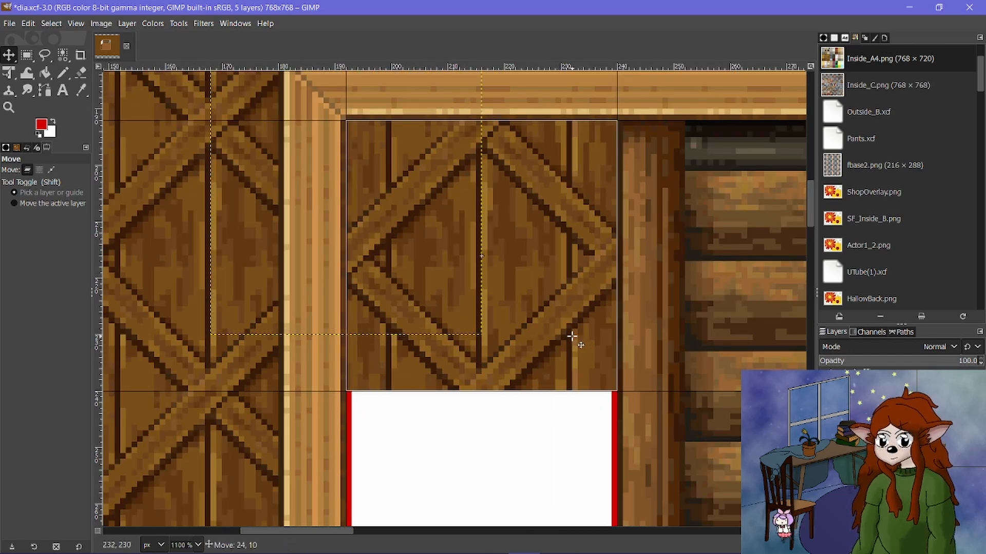
scroll(421, 307, "down", 2)
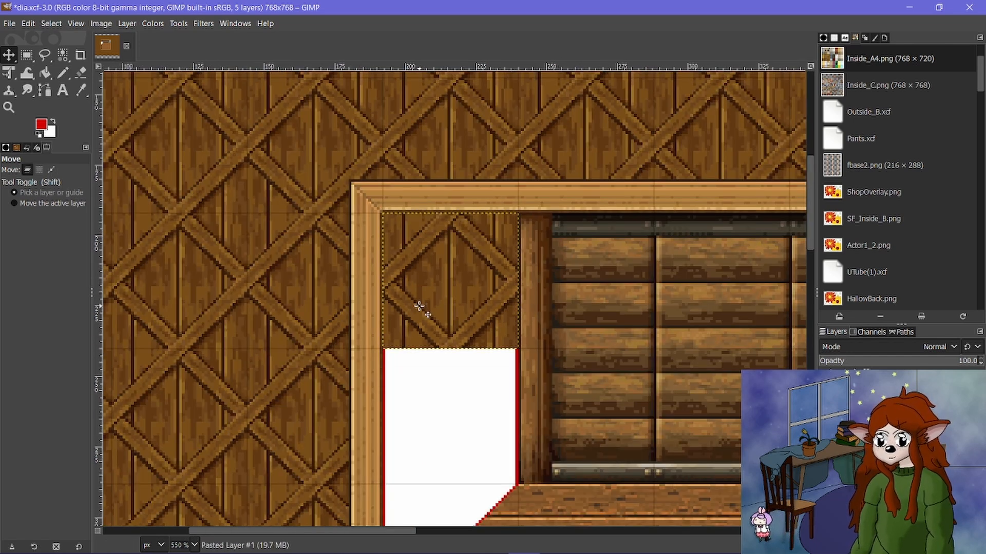
scroll(434, 159, "up", 1)
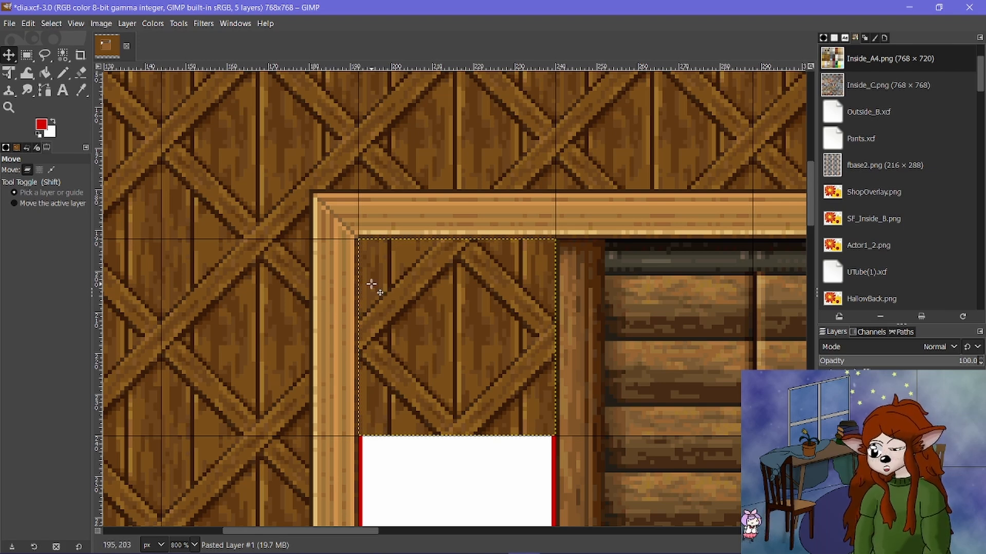
scroll(373, 284, "down", 3)
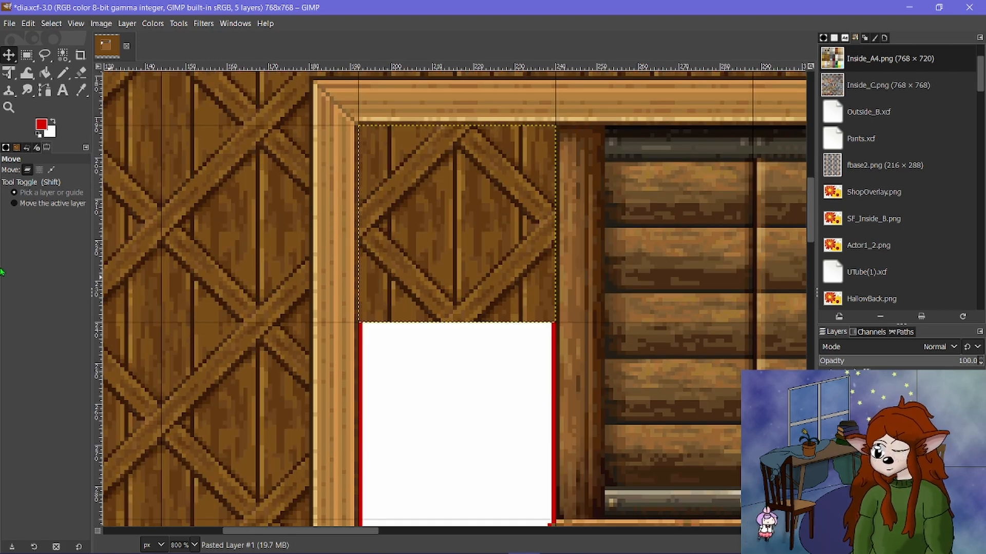
Make the Back Coat layer active and select the template's red outline by color.
key("shift+e")
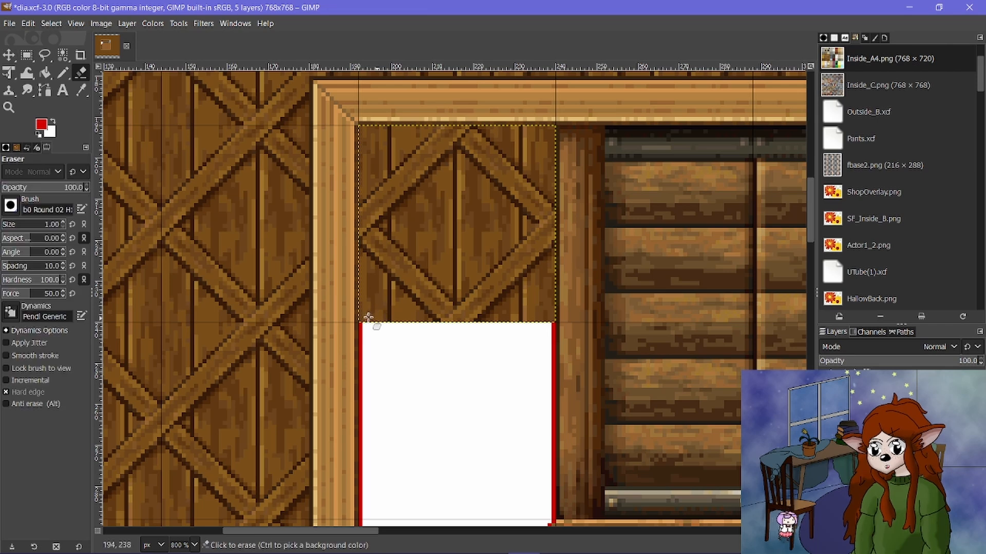
key("ctrl+h")
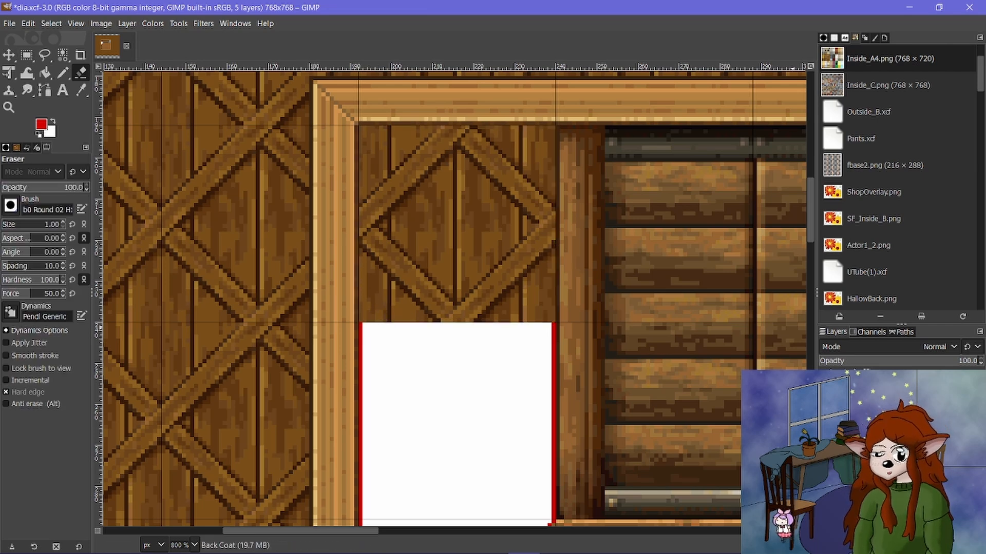
key("shift+o")
scroll(382, 398, "up", 2)
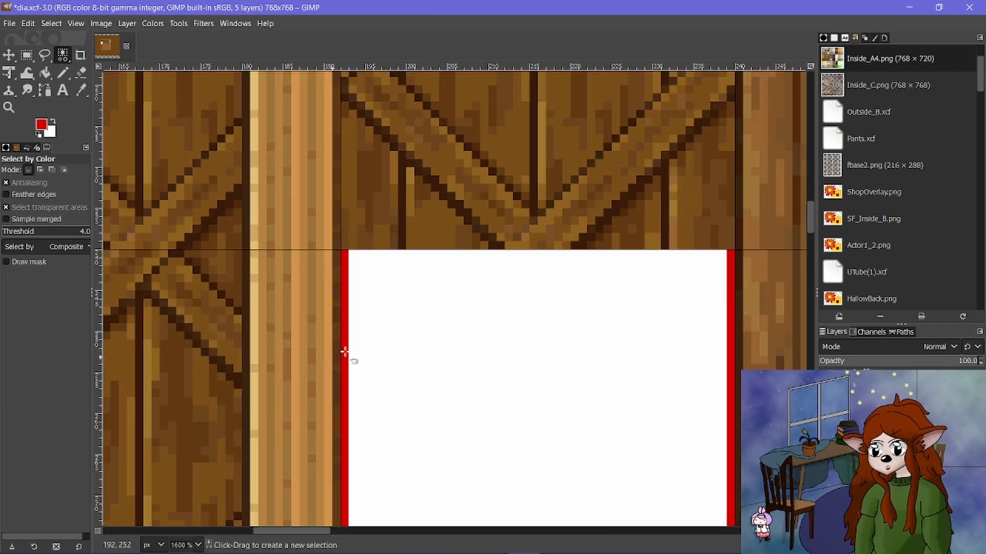
left_click(345, 352)
scroll(344, 351, "up", 3)
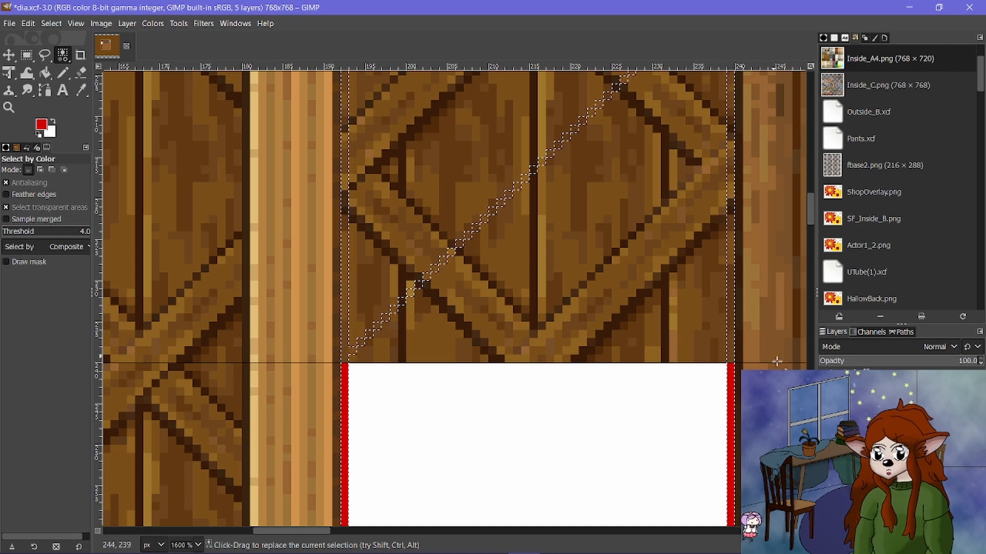
Fuzzy Select the template's white triangle above the upper diagonal and add the red outline to the selection.
key("u")
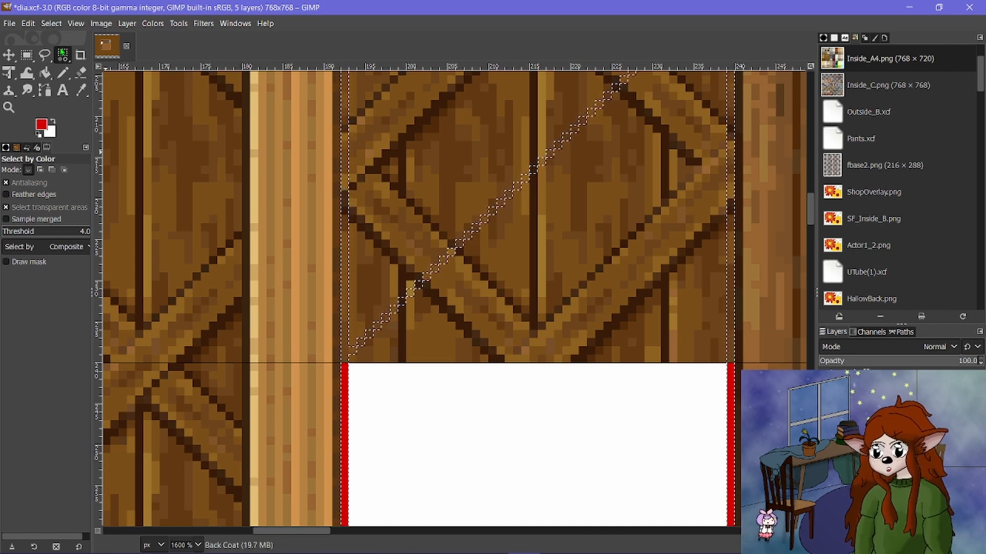
scroll(432, 174, "up", 3)
left_click(431, 178)
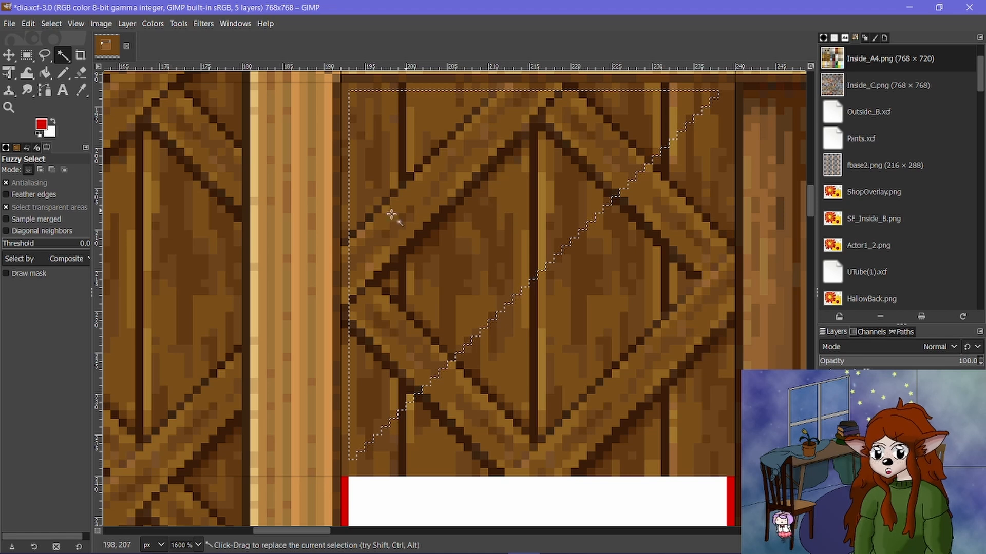
key("shift")
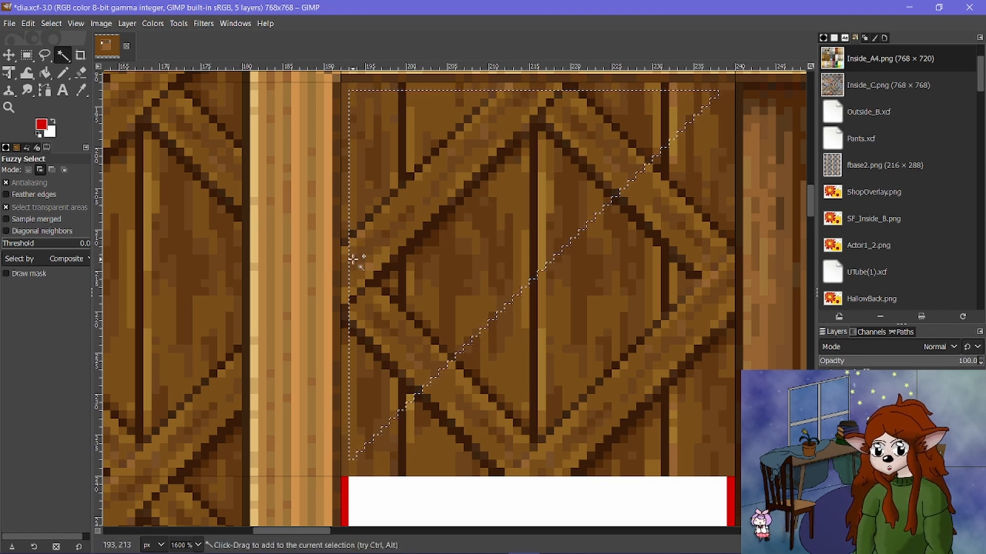
left_click(344, 264, "shift")
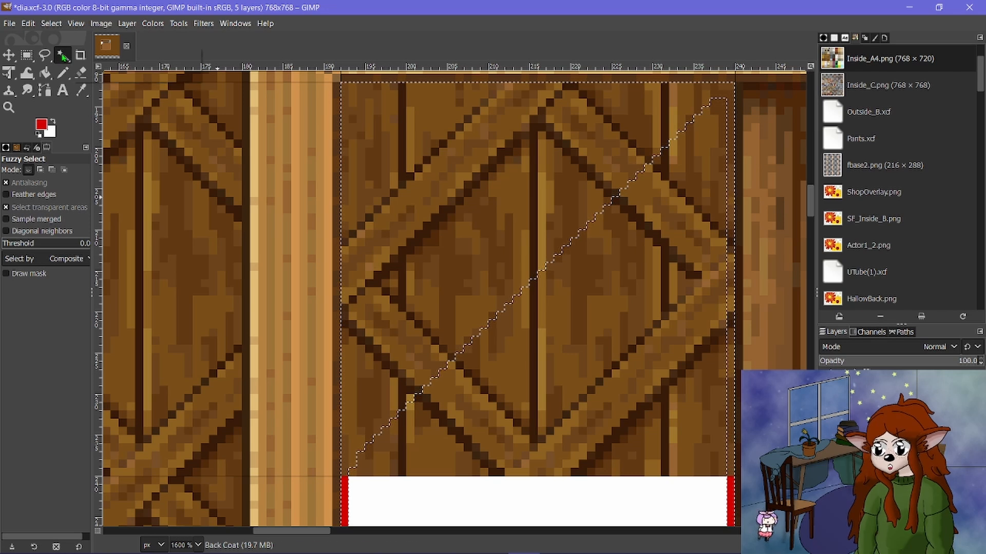
left_click_drag(62, 56, 110, 71)
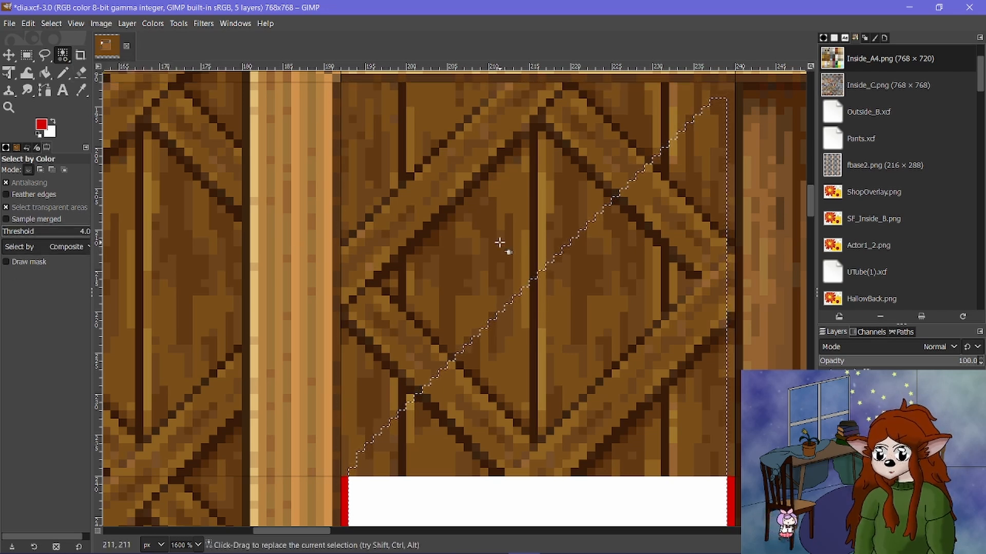
left_click(503, 264)
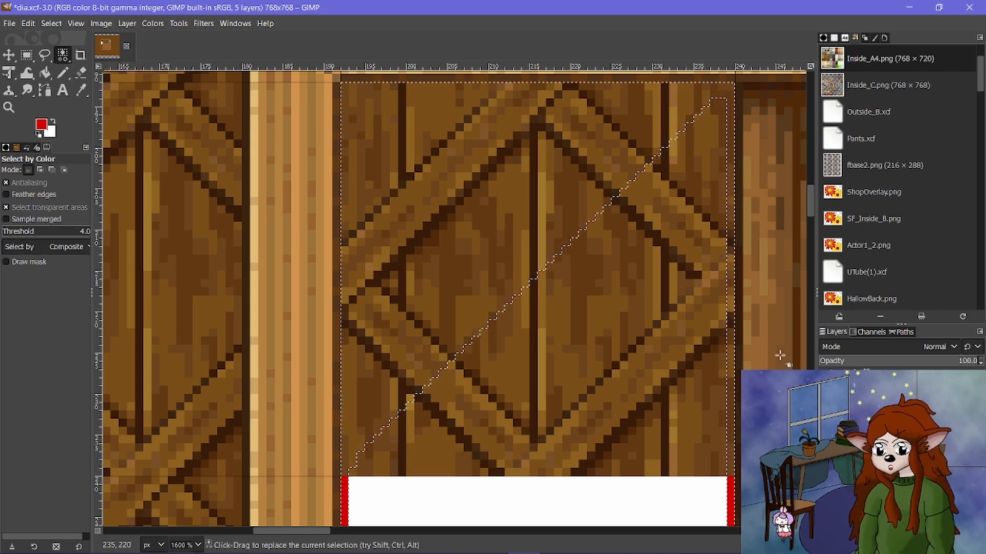
Check the selection with the pasted tile hidden, show the tile again, invert the selection and delete the tile's pixels below the diagonal.
left_click(824, 398)
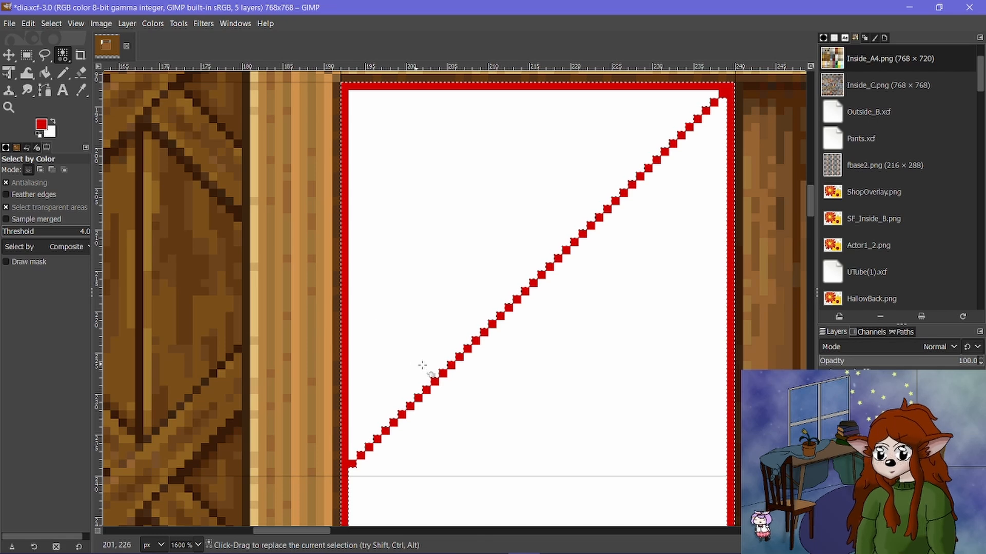
scroll(461, 380, "up", 2)
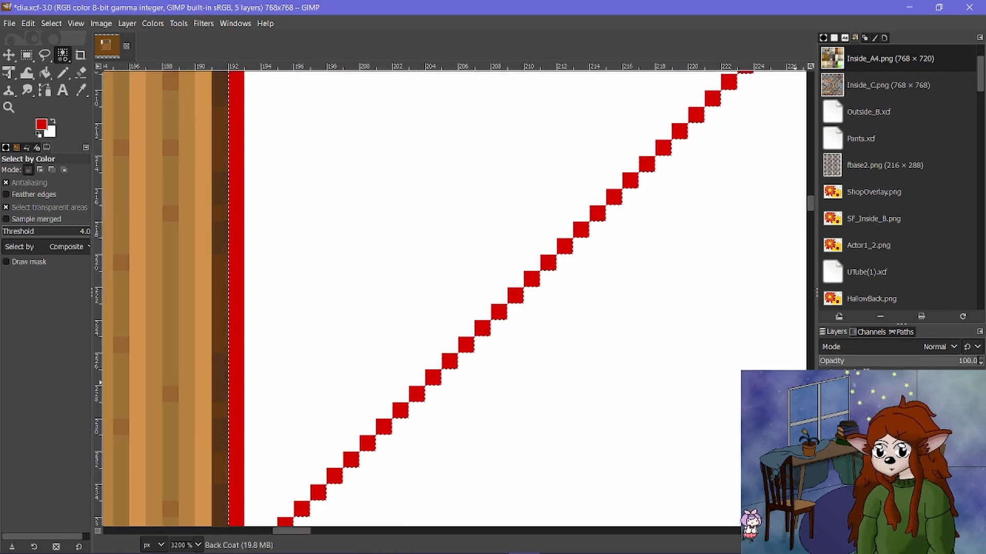
left_click(825, 398)
scroll(538, 336, "down", 2)
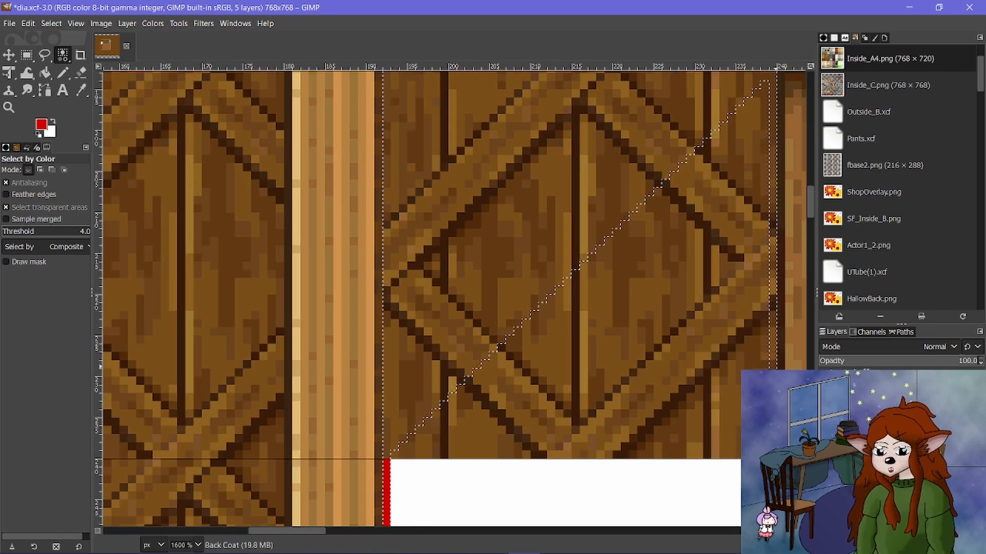
scroll(433, 286, "right", 3)
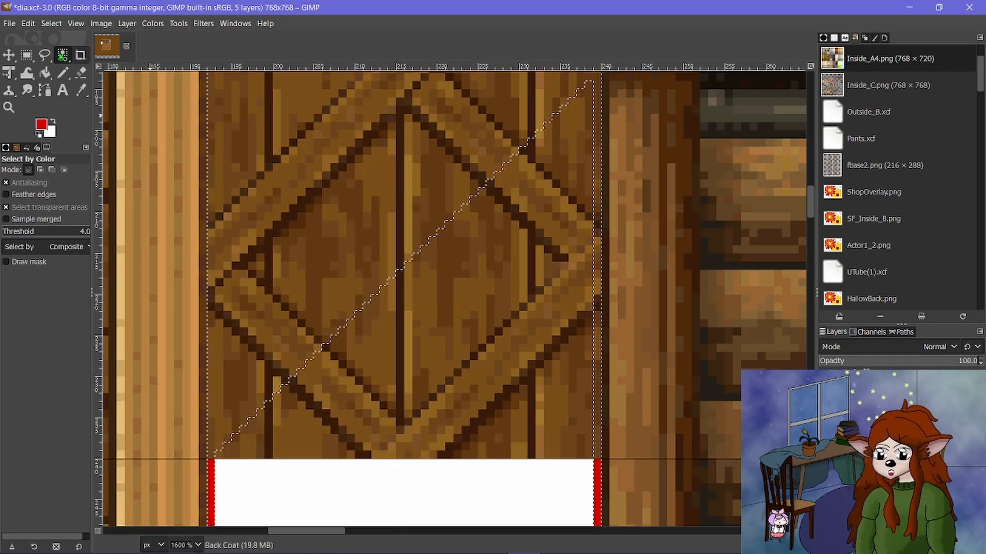
left_click(53, 24)
left_click(66, 69)
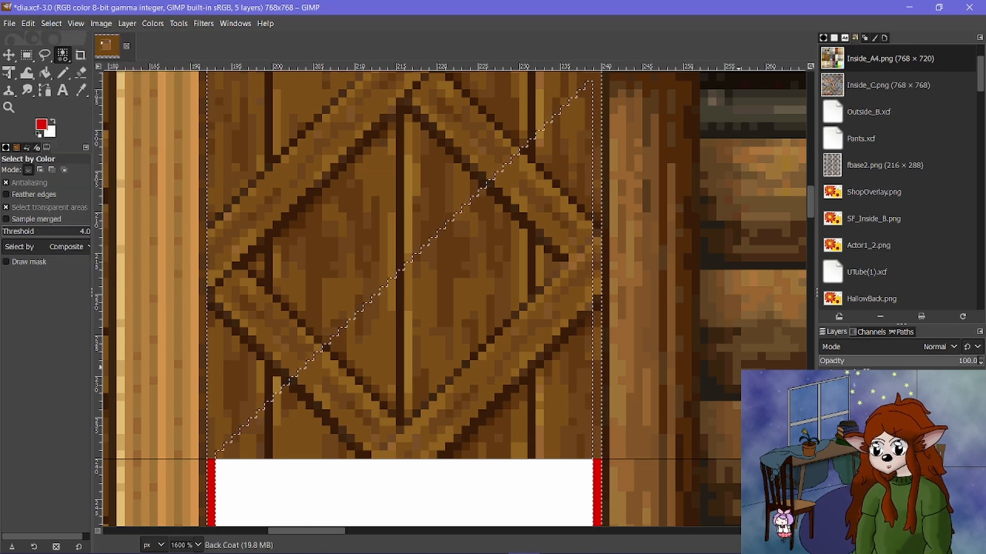
key("ctrl+v")
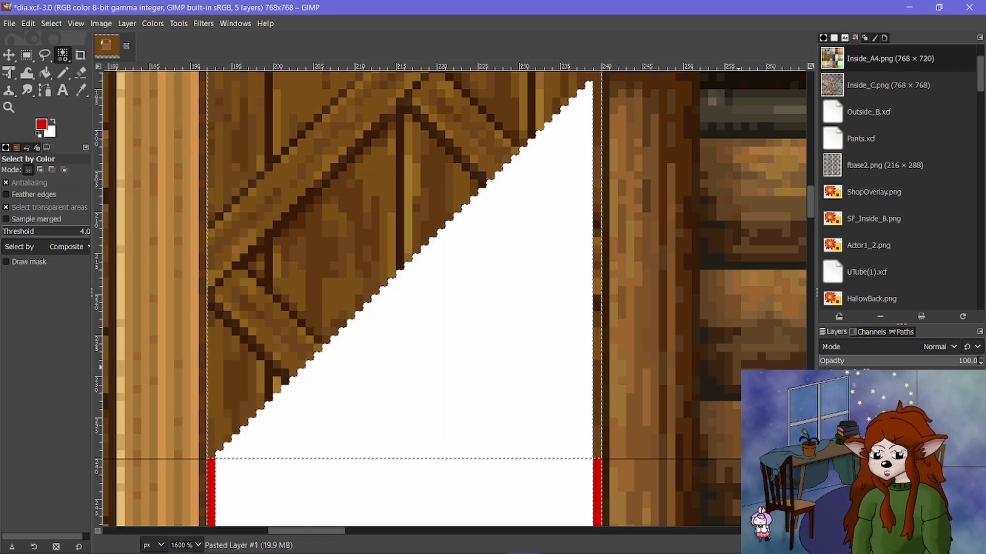
Clear the selection and erase the leftover one-pixel column along the pasted tile's right edge with a straight Eraser stroke.
scroll(349, 256, "up", 5)
scroll(349, 257, "down", 1)
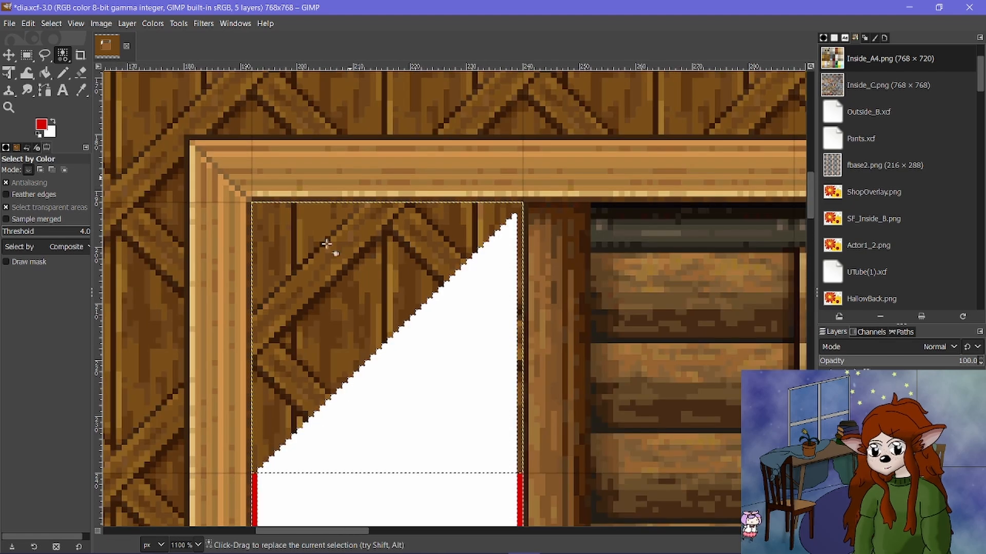
left_click(59, 24)
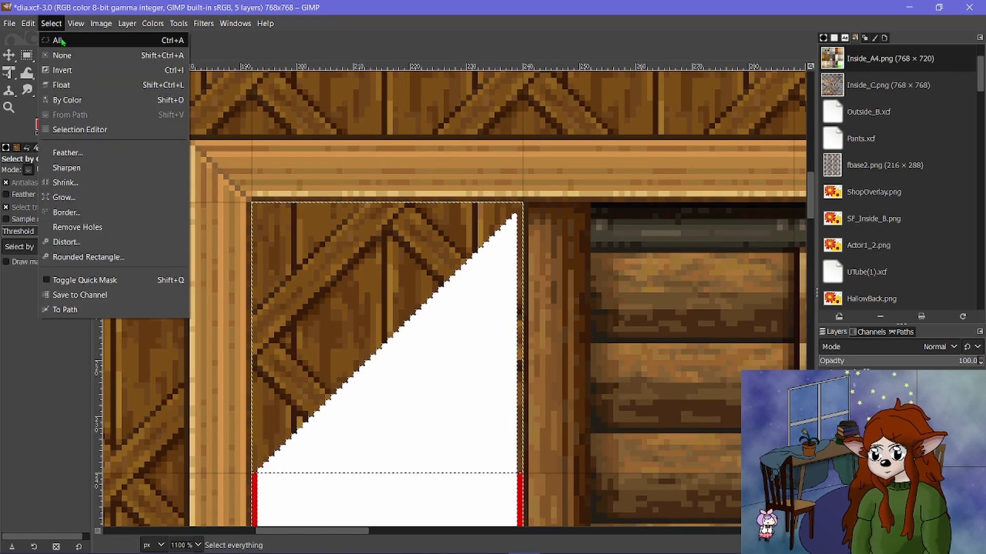
left_click(61, 55)
left_click(80, 73)
scroll(524, 219, "up", 4)
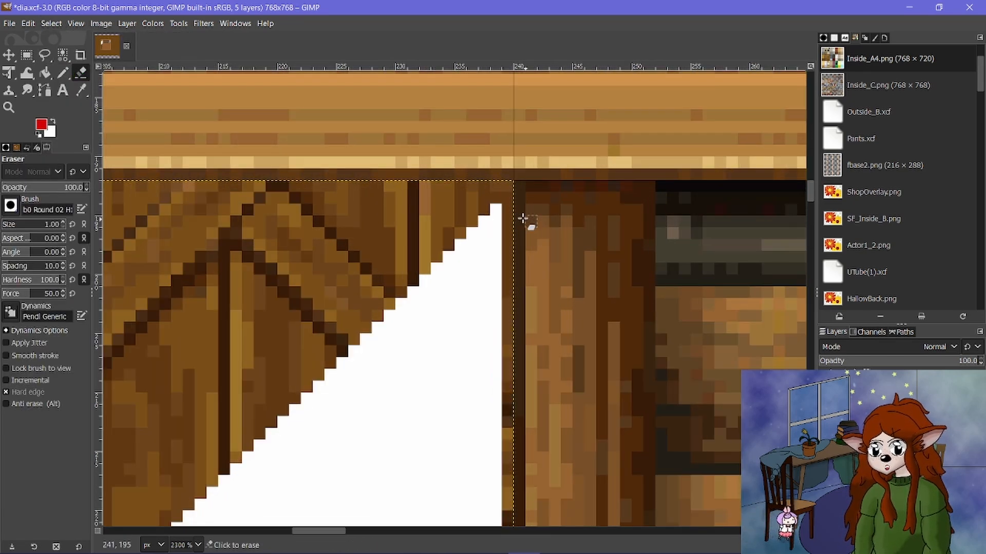
left_click(491, 182)
scroll(505, 255, "down", 4)
scroll(505, 255, "down", 8)
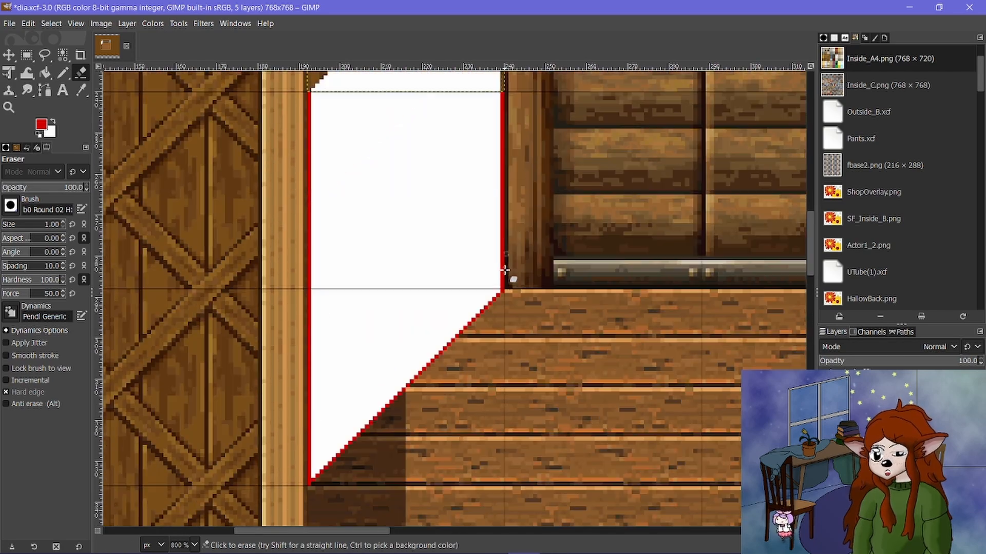
left_click(504, 279, "shift")
scroll(505, 279, "up", 3)
scroll(507, 279, "down", 2)
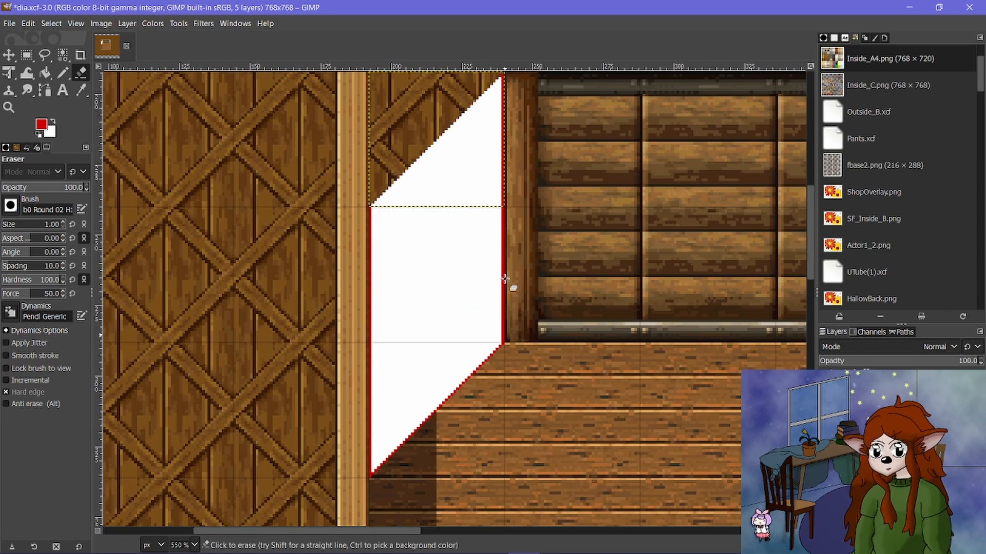
Sample the frame's light tan highlight with the Pencil and draw a straight one-pixel line just inside the tile's diagonal edge.
scroll(485, 228, "up", 2)
scroll(433, 202, "up", 2)
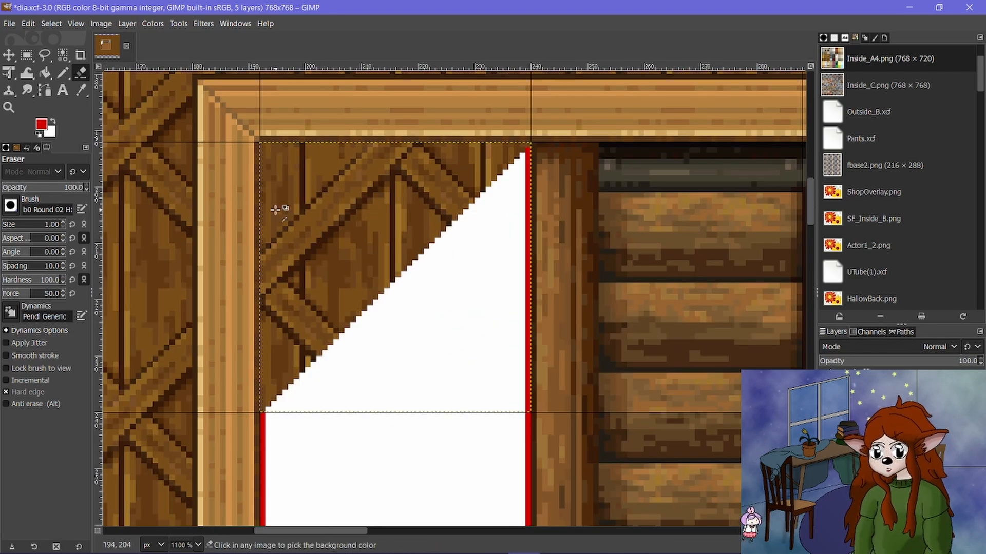
scroll(276, 209, "up", 1)
scroll(381, 264, "down", 1)
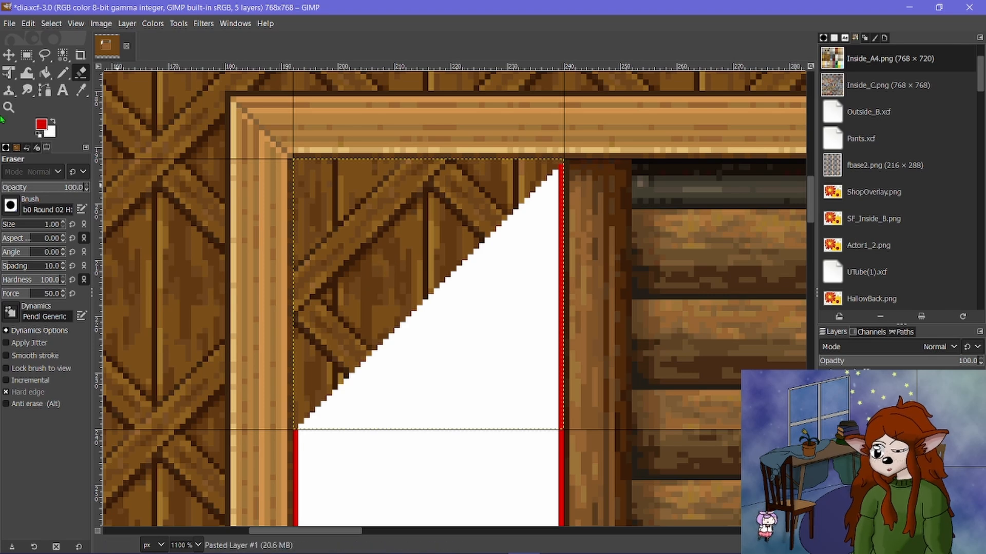
key("n")
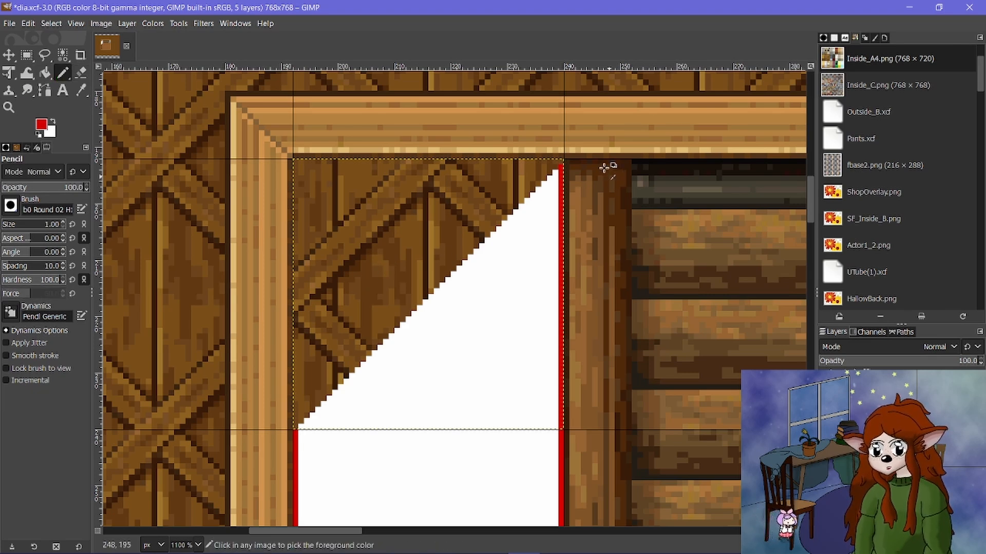
scroll(606, 171, "up", 2)
left_click(537, 137, "ctrl")
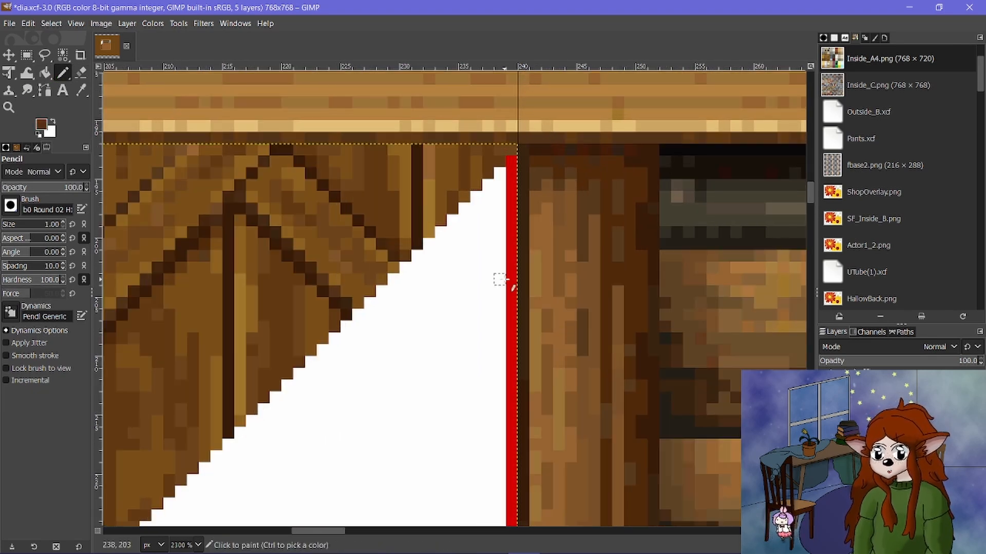
scroll(488, 173, "up", 1)
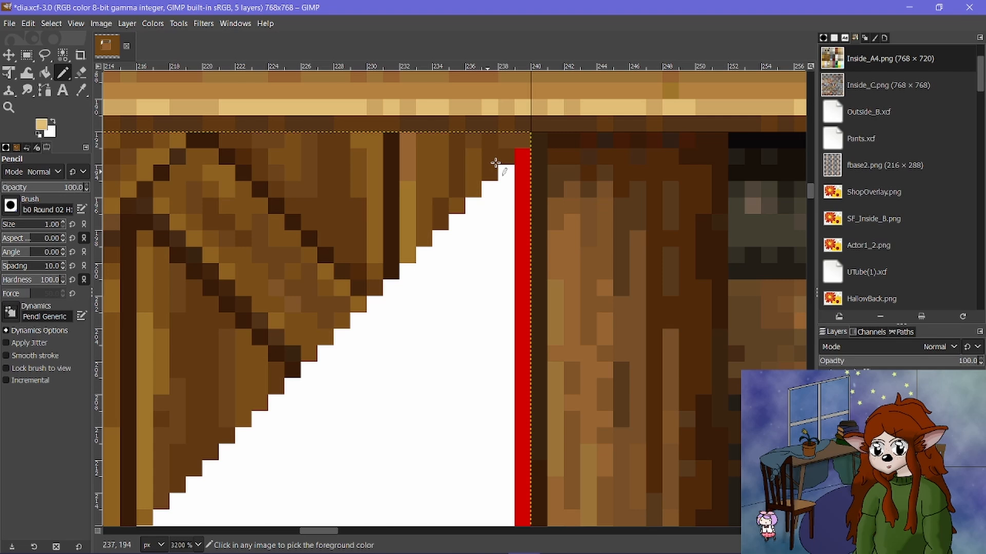
left_click(510, 139)
scroll(505, 227, "down", 3)
scroll(436, 317, "left", 3)
scroll(379, 452, "up", 3)
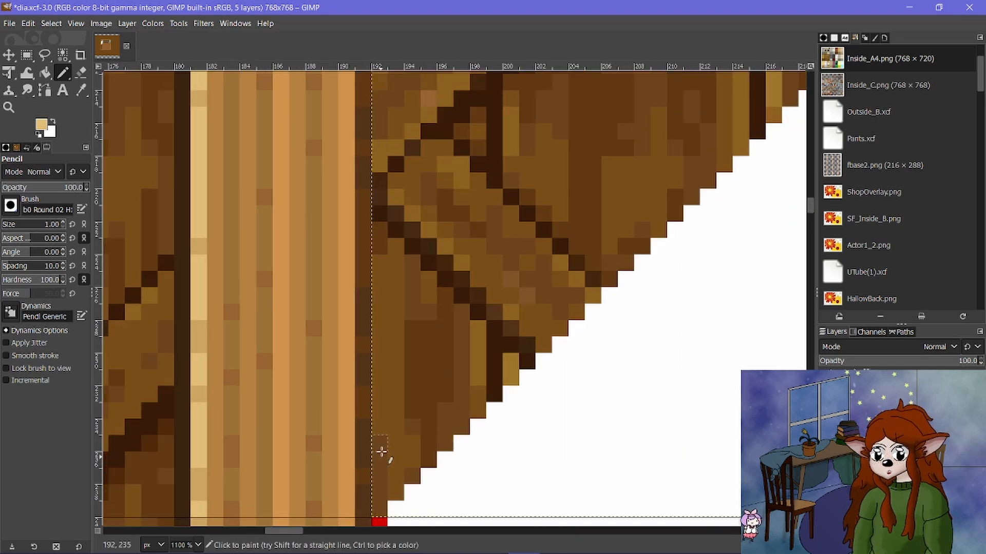
left_click(379, 475, "shift")
scroll(410, 400, "down", 3)
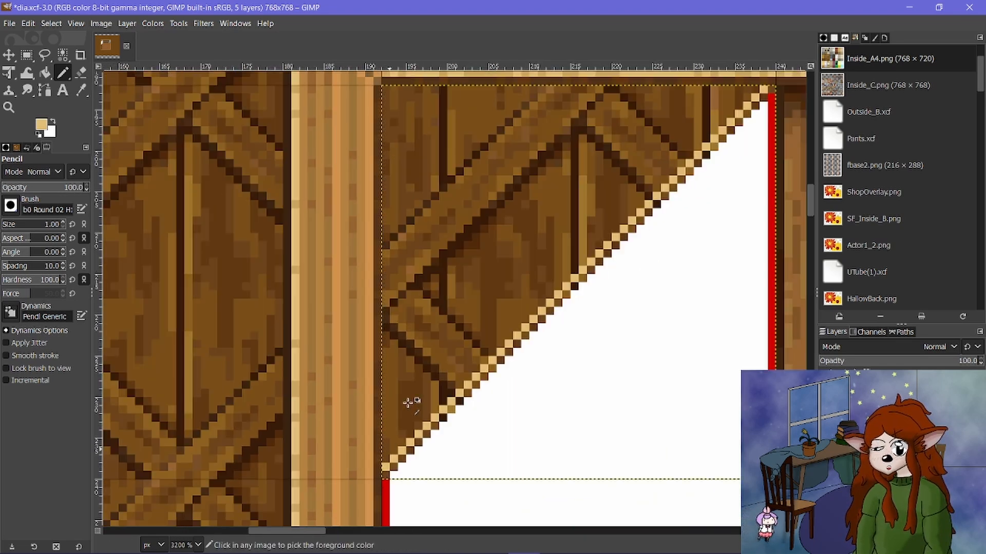
Sample the frame's dark brown and draw a straight one-pixel outline along the outermost pixels of the tile's diagonal edge.
scroll(367, 418, "up", 3)
left_click(286, 386, "ctrl")
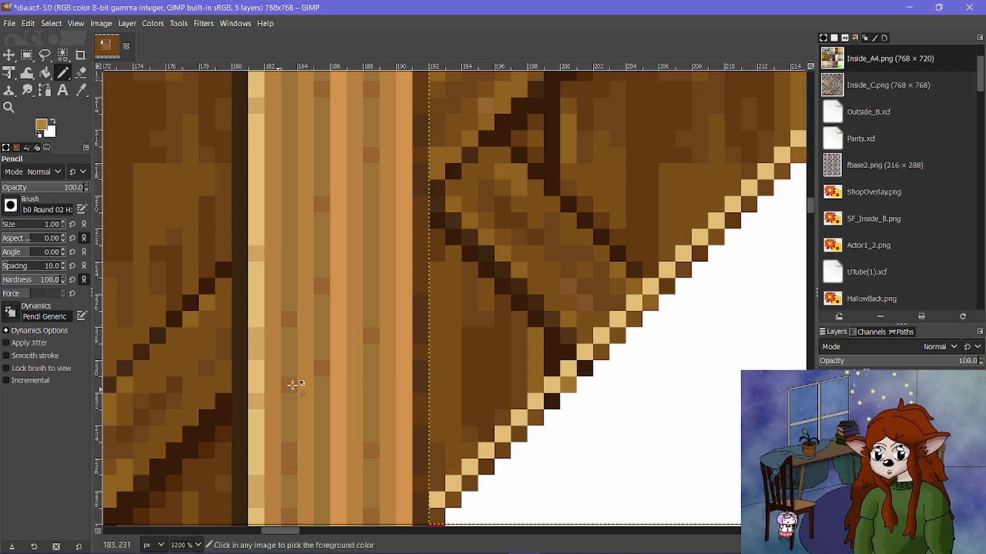
scroll(436, 454, "down", 1)
scroll(437, 454, "down", 3)
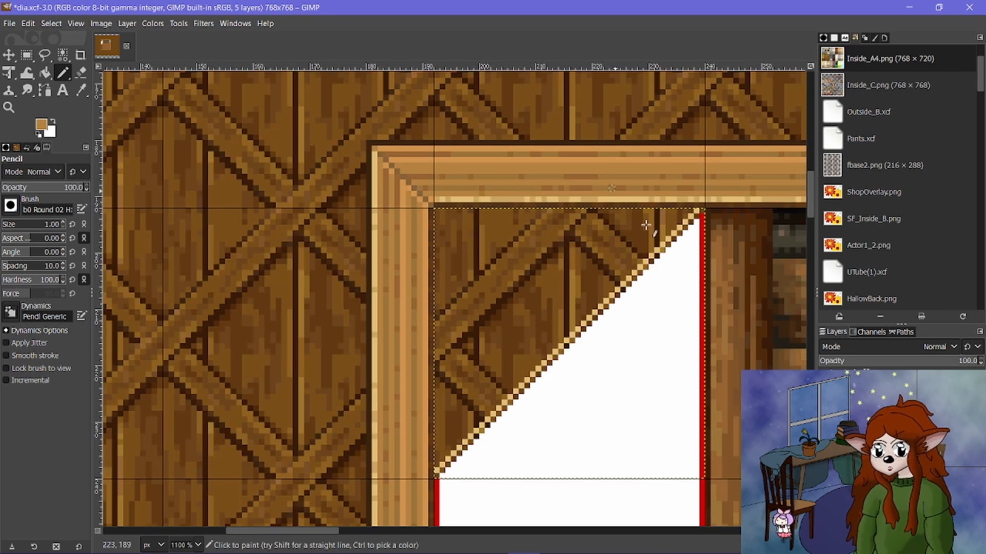
scroll(688, 169, "up", 3)
scroll(460, 353, "down", 3)
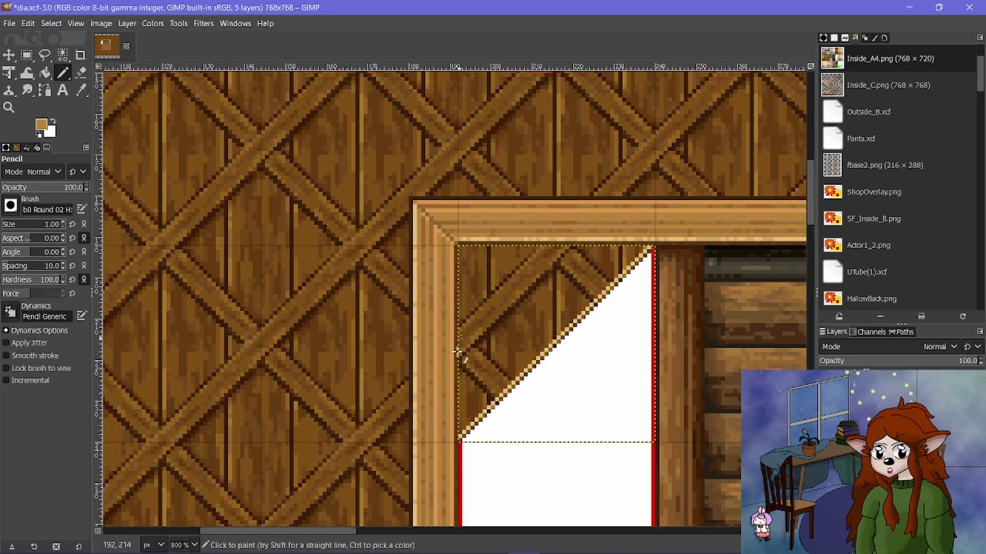
scroll(469, 341, "down", 2)
scroll(442, 298, "up", 4)
scroll(437, 303, "down", 2)
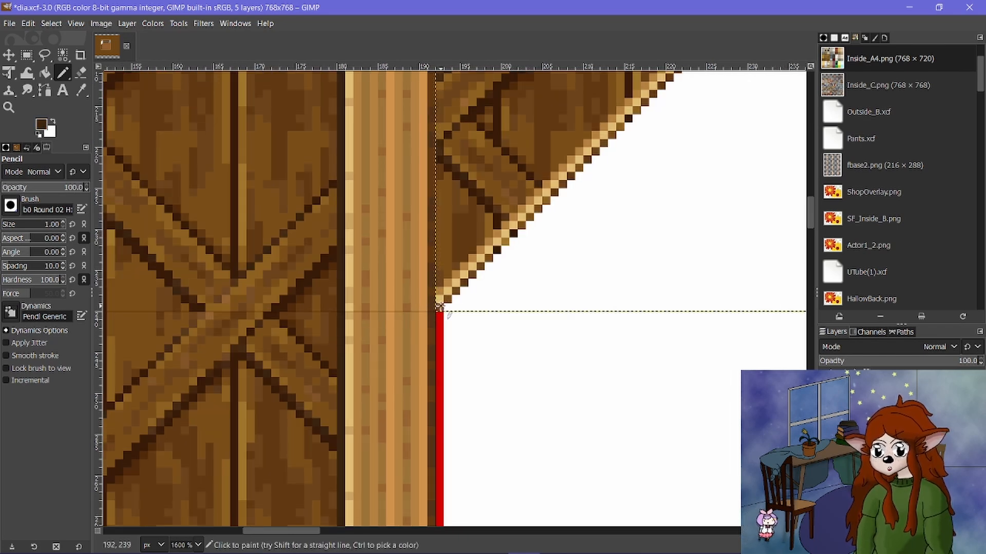
scroll(439, 307, "down", 2)
scroll(621, 126, "up", 3)
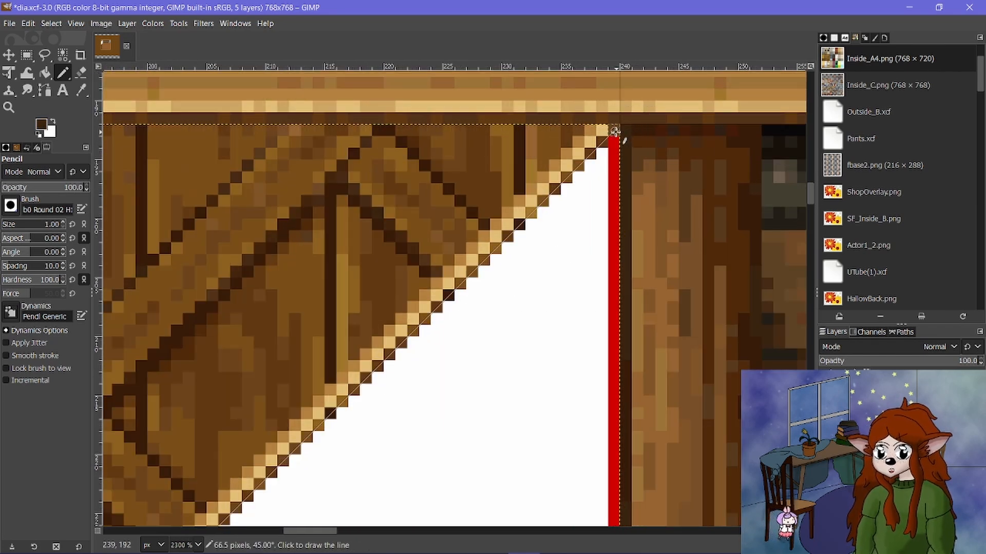
left_click(614, 131, "shift")
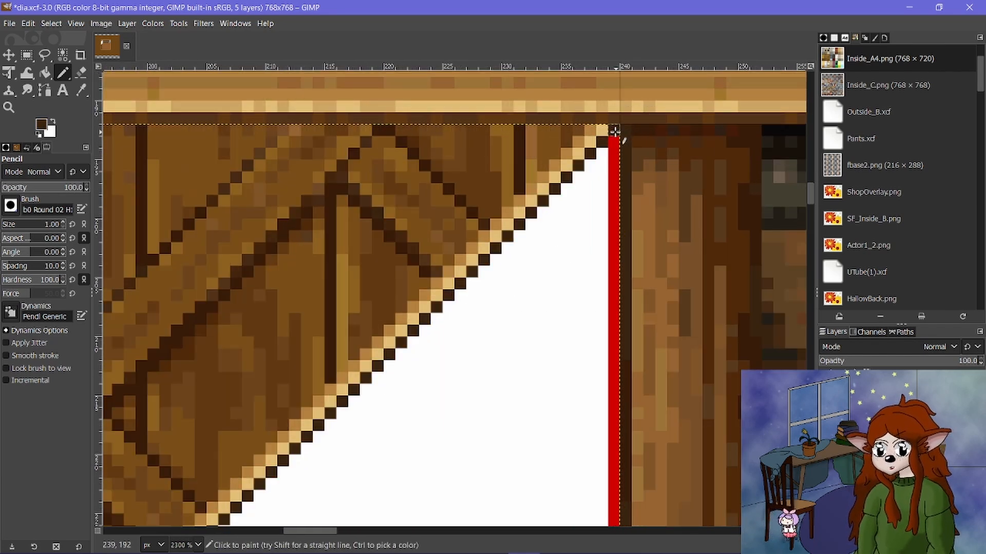
Sample the frame's medium brown tones and draw straight diagonal Pencil lines directly inside the light highlight line.
left_click(542, 81, "ctrl")
scroll(502, 275, "down", 4)
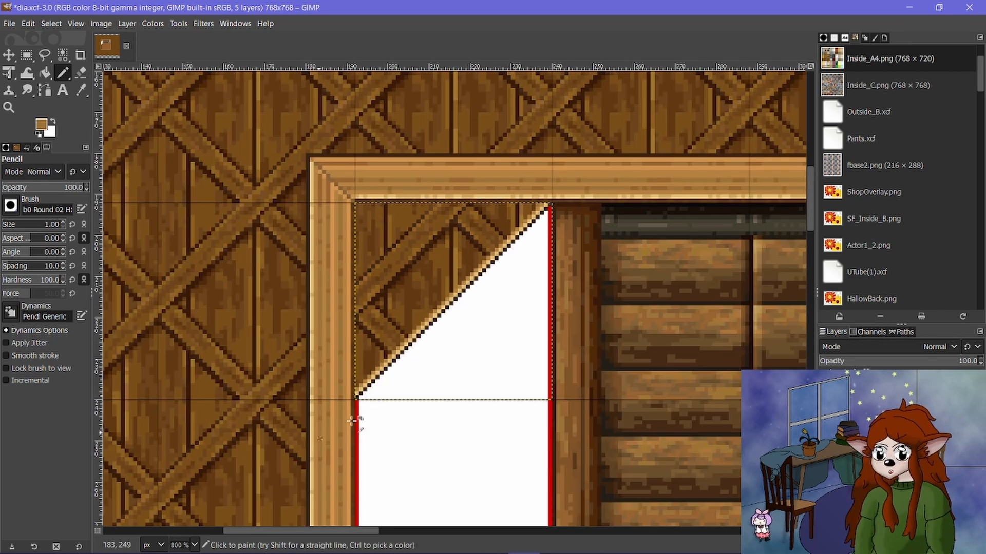
scroll(352, 410, "up", 2)
left_click(351, 365, "shift")
scroll(339, 380, "up", 2)
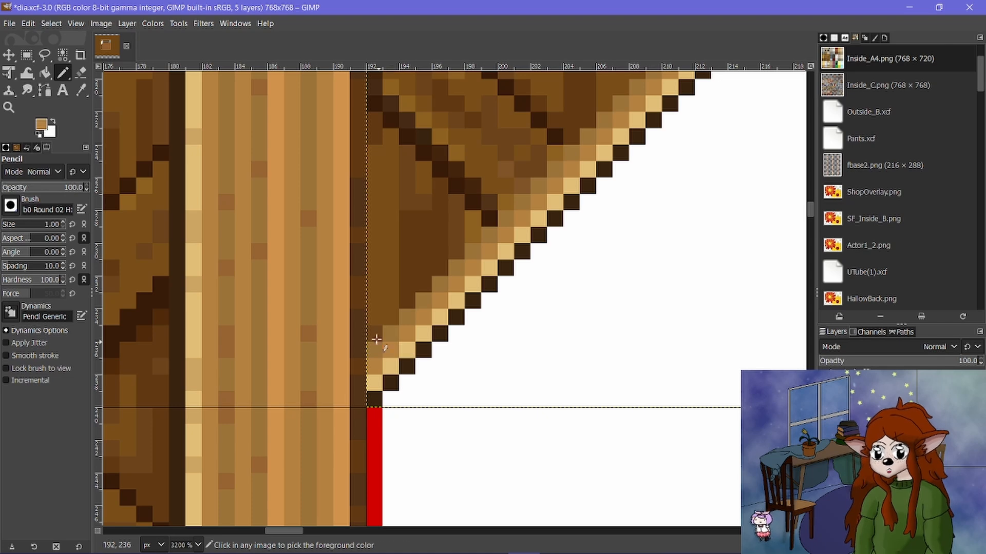
scroll(370, 330, "down", 3)
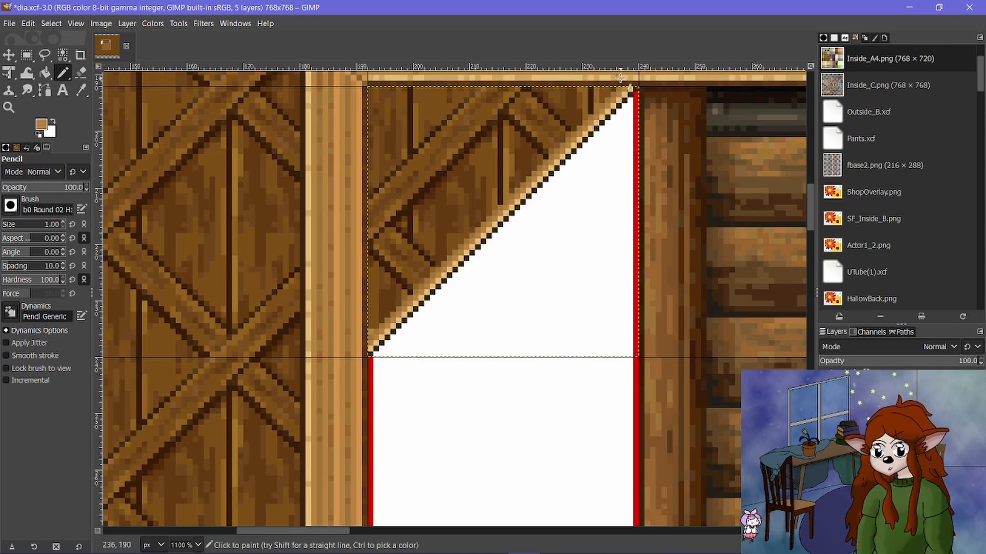
Widen the diagonal trim inward with further parallel one-pixel brown lines across the tile.
scroll(613, 100, "up", 3)
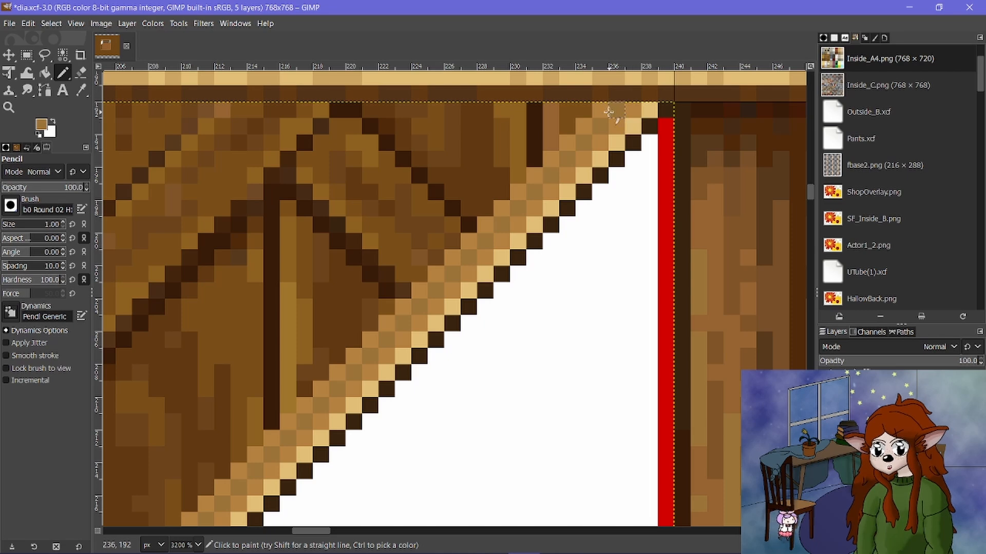
scroll(547, 216, "down", 3)
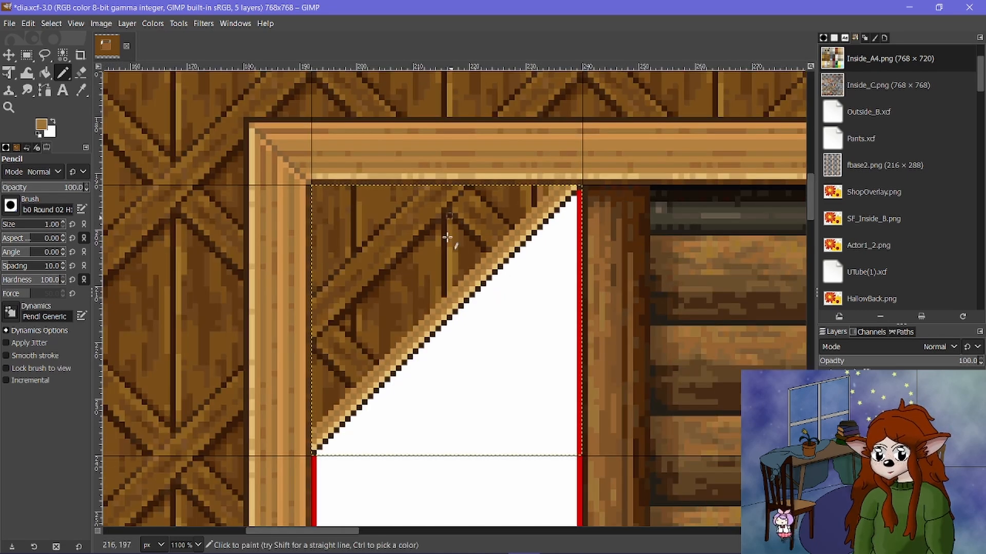
scroll(308, 465, "up", 2)
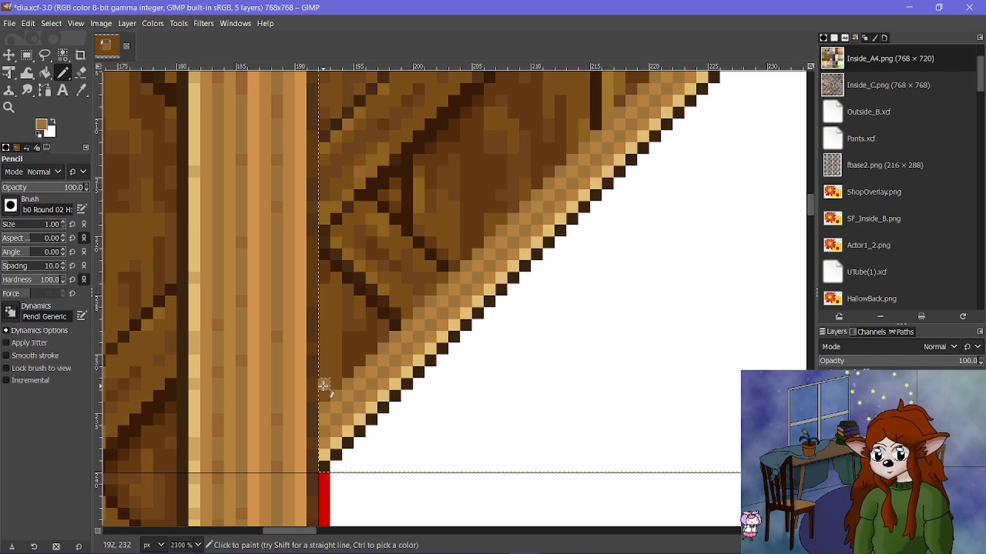
scroll(324, 385, "down", 3, "ctrl")
scroll(539, 151, "up", 3, "ctrl")
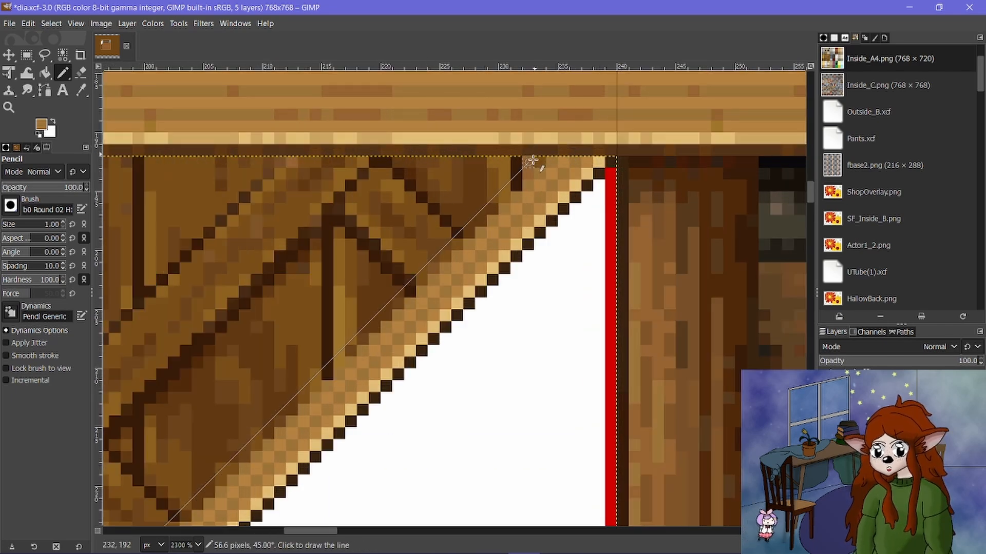
left_click(531, 162, "shift")
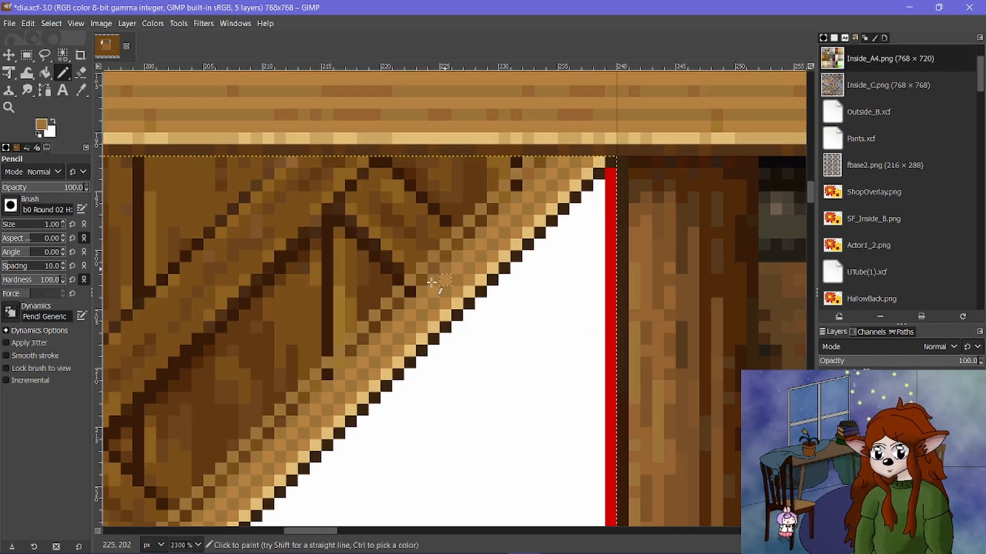
Draw more spaced parallel diagonal lines farther inside the tile to extend the trim to roughly the frame's width.
scroll(432, 281, "left", 6)
scroll(407, 331, "down", 4)
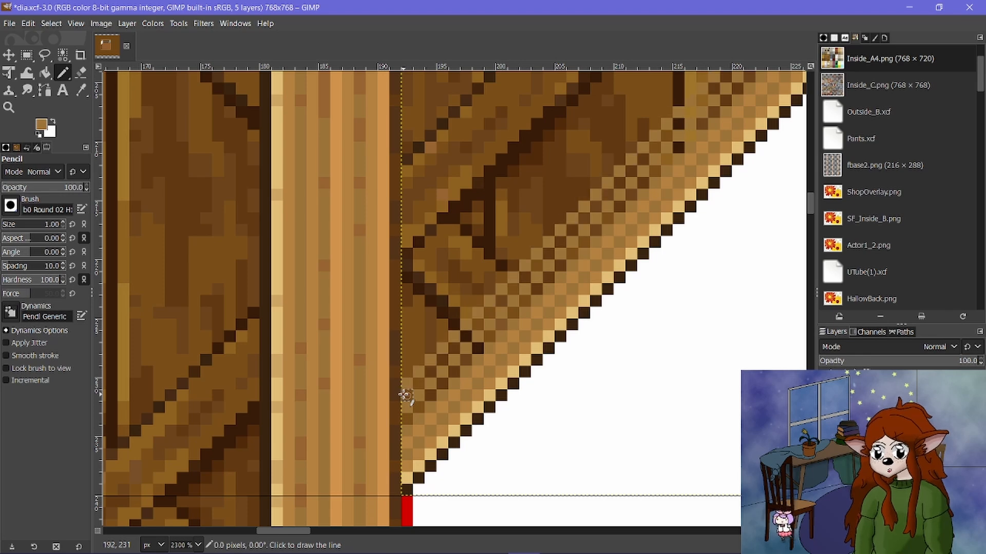
scroll(409, 360, "right", 6)
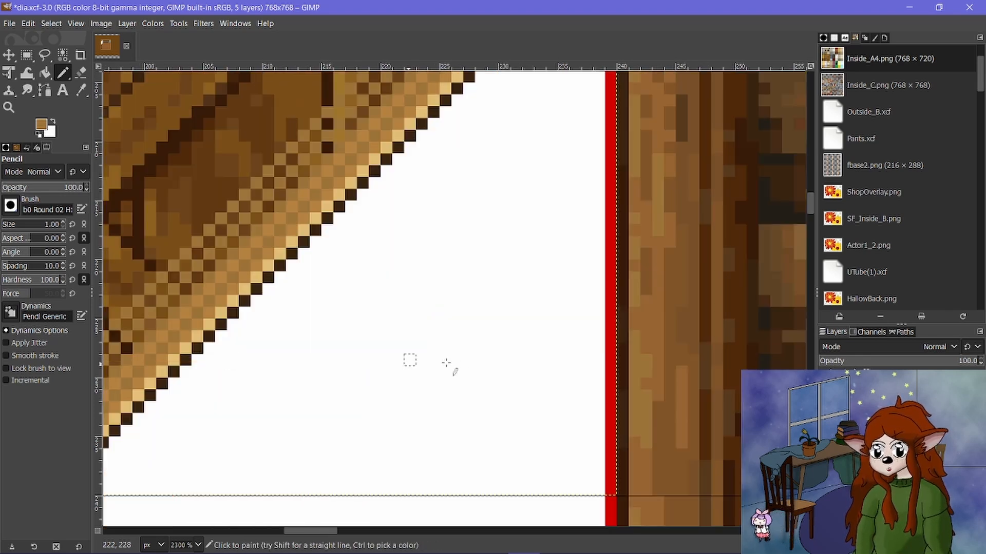
scroll(462, 288, "up", 6)
left_click(490, 277, "shift")
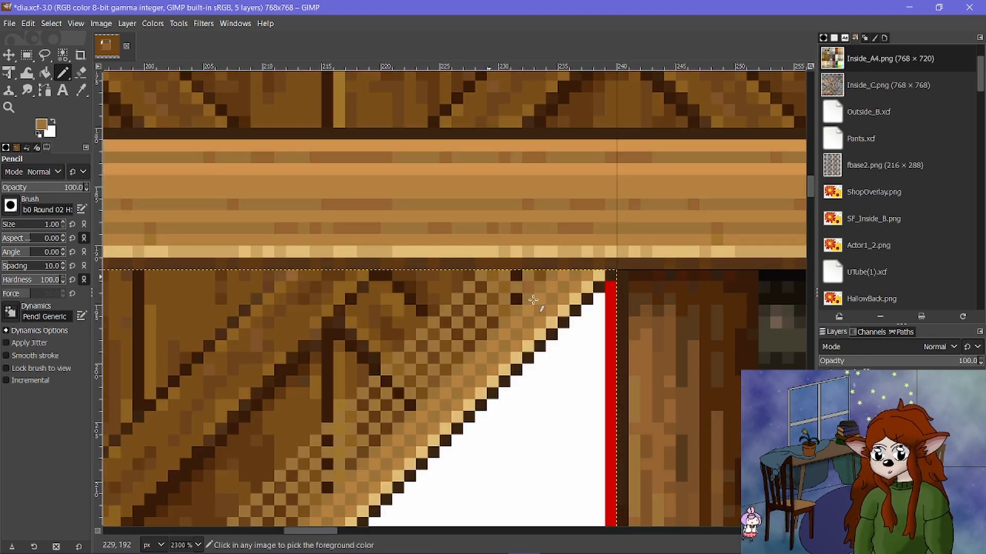
scroll(465, 282, "down", 6)
scroll(464, 293, "left", 6)
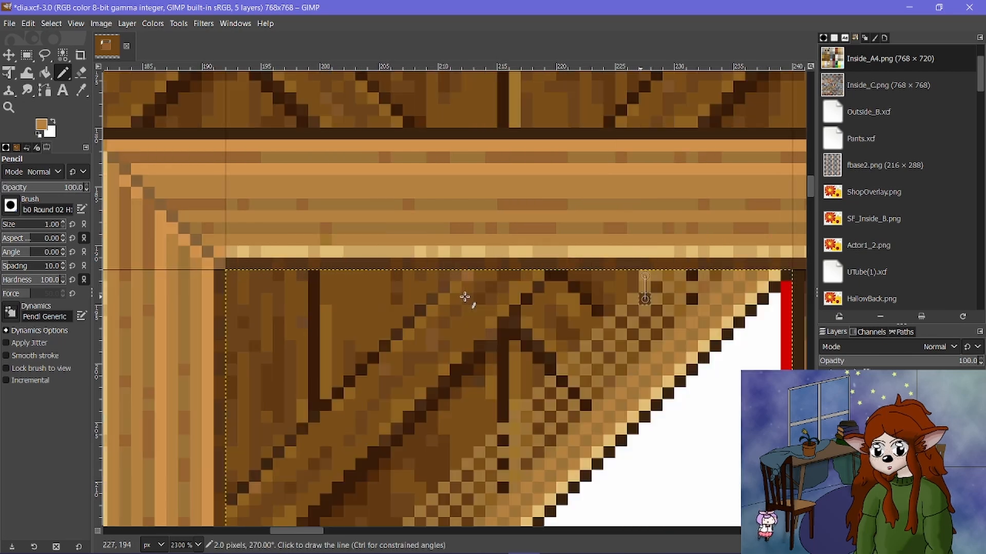
left_click(407, 350, "shift")
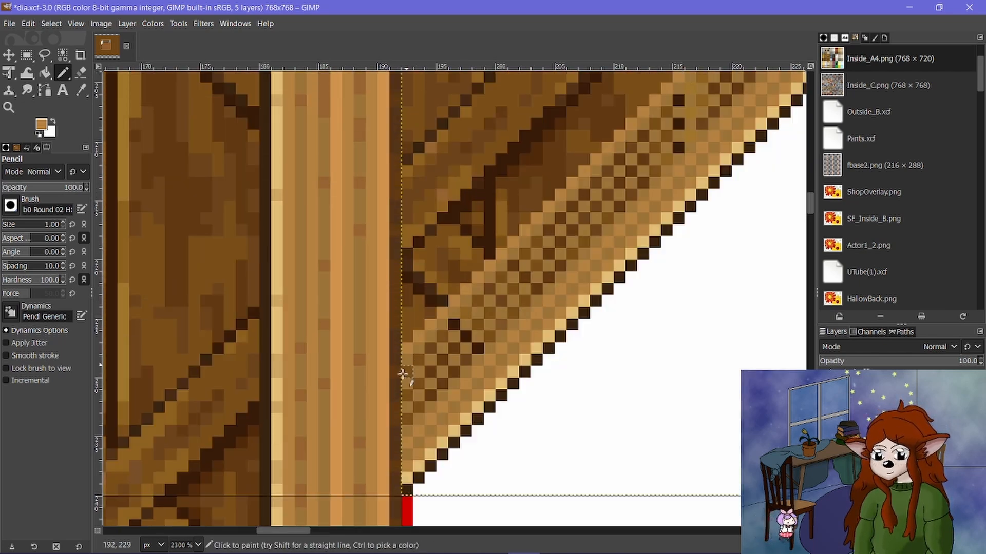
Fill the remaining dark gaps inside the diagonal trim with straight brown Pencil lines from the tile's upper edge to its side edge.
scroll(407, 373, "down", 2, "ctrl")
left_click(635, 160, "shift")
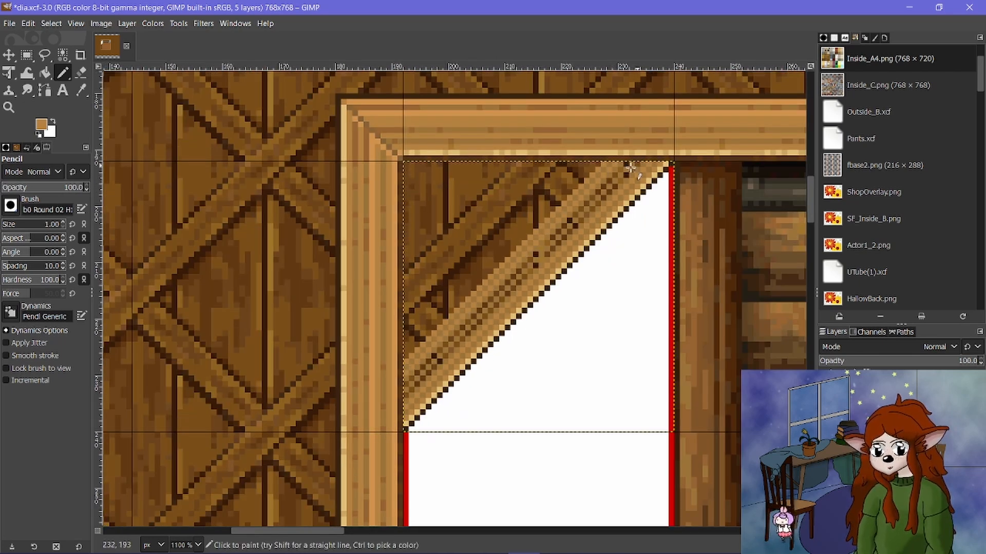
left_click(626, 164)
left_click(404, 387, "shift")
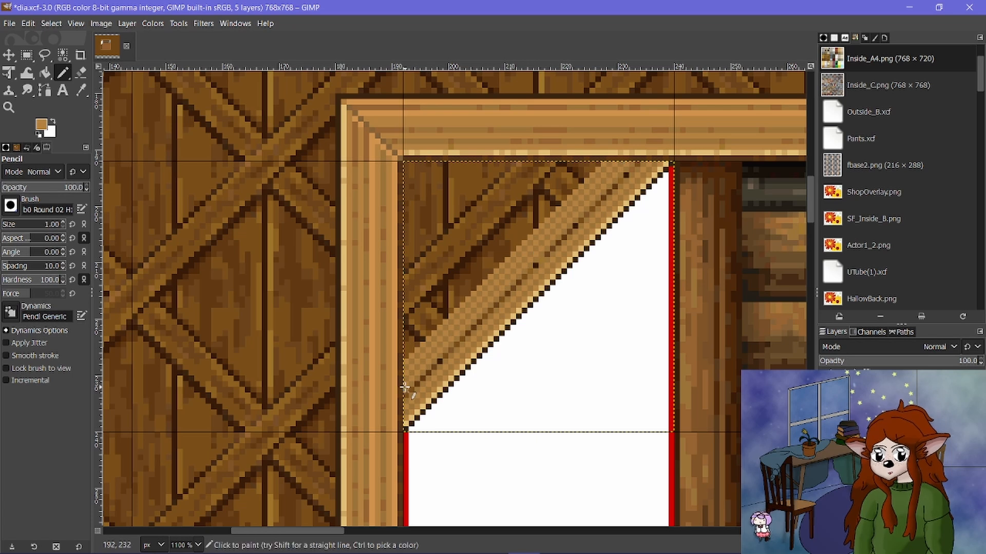
left_click(405, 396)
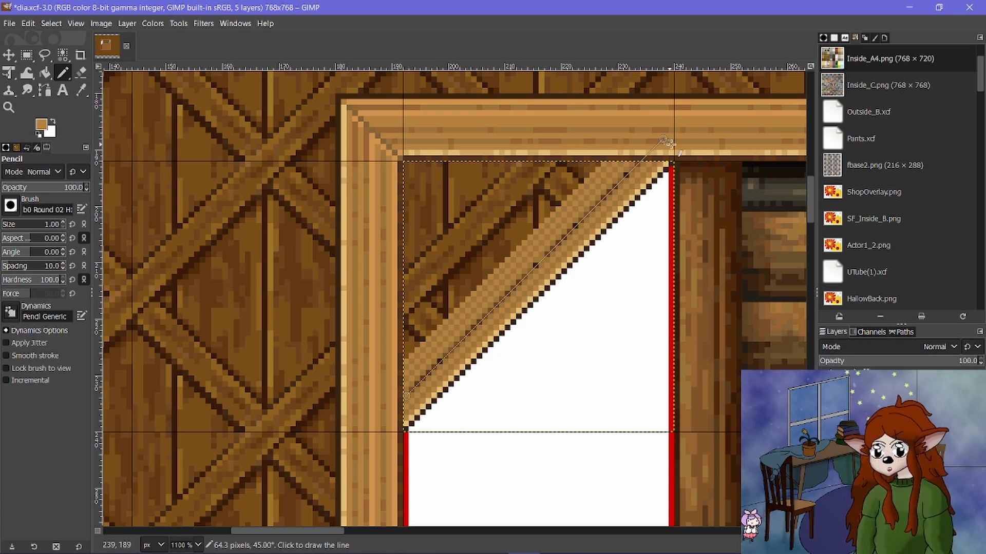
left_click(648, 153, "shift")
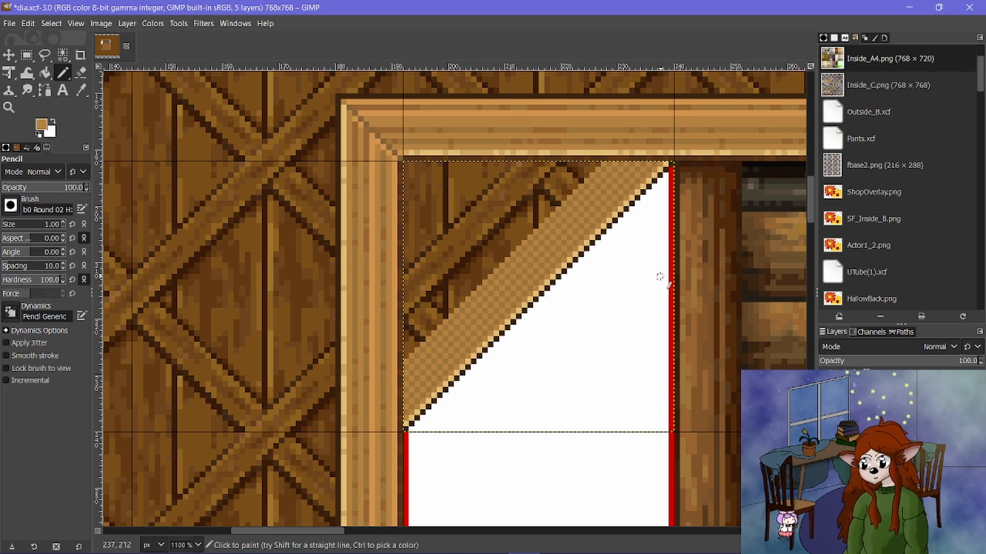
Paste the copied wall tile and position it over the frame section directly beside the diagonal tile, aligned to the grid.
scroll(483, 228, "up", 1)
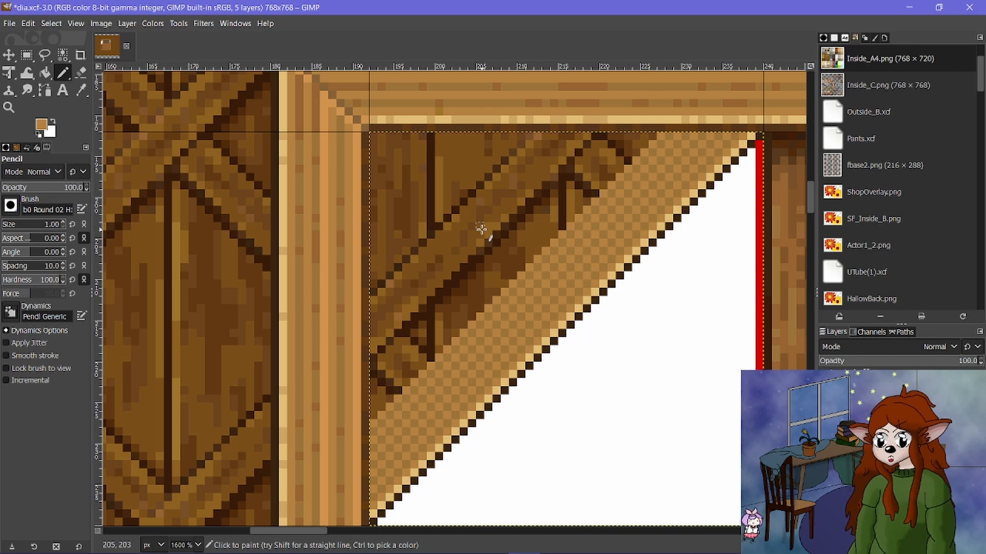
scroll(482, 230, "down", 1)
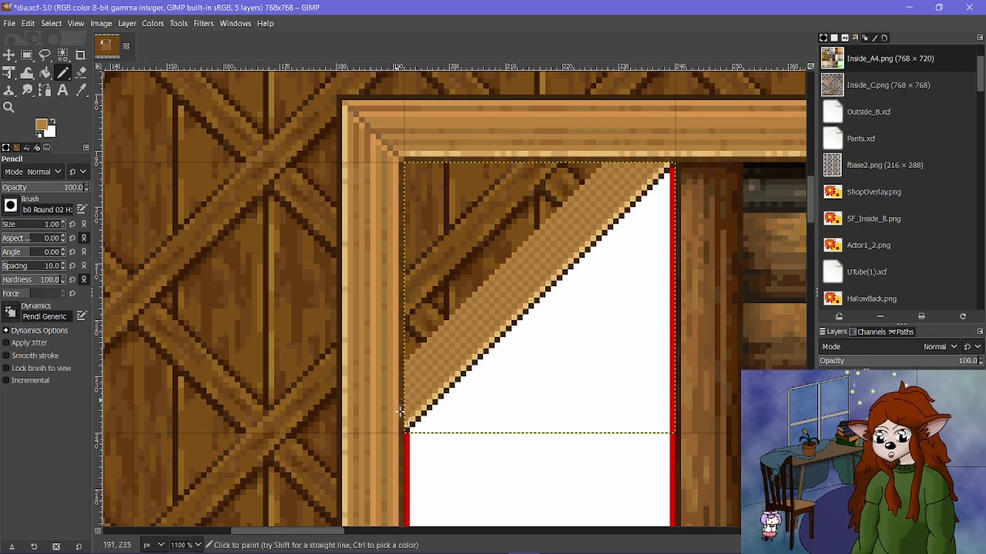
scroll(362, 432, "up", 1)
scroll(341, 408, "down", 2)
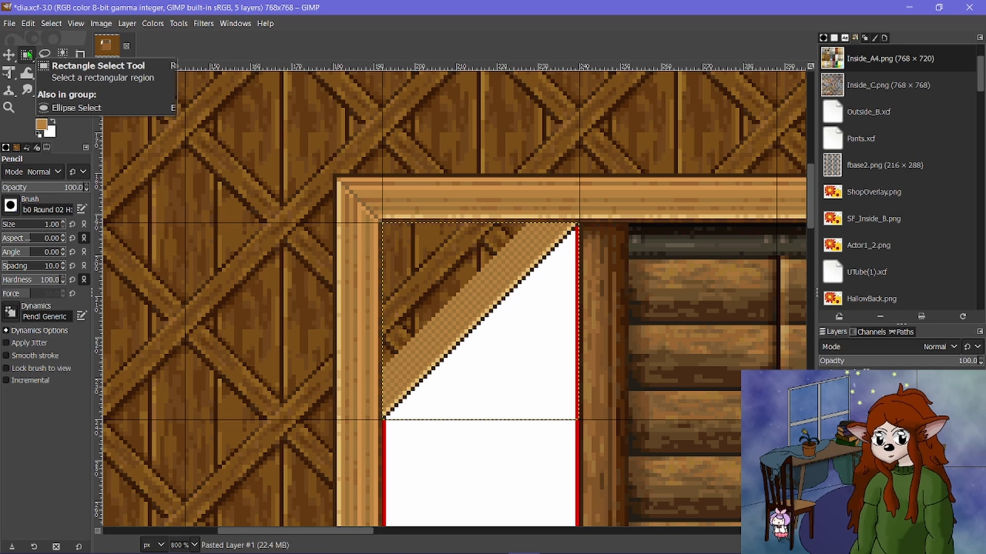
key("ctrl+v")
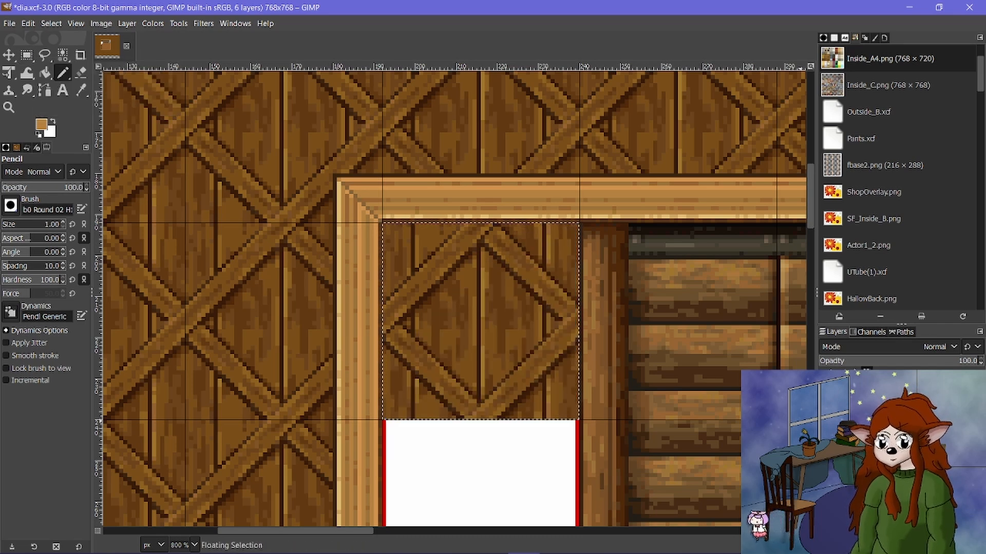
key("m")
left_click_drag(440, 307, 226, 299)
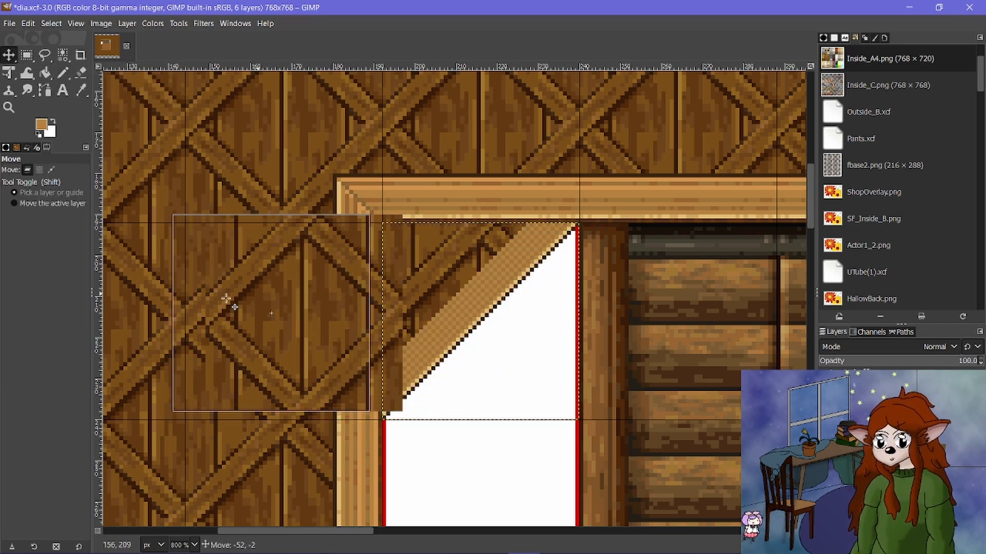
scroll(329, 248, "up", 3)
left_click_drag(328, 248, 407, 273)
scroll(405, 273, "down", 2)
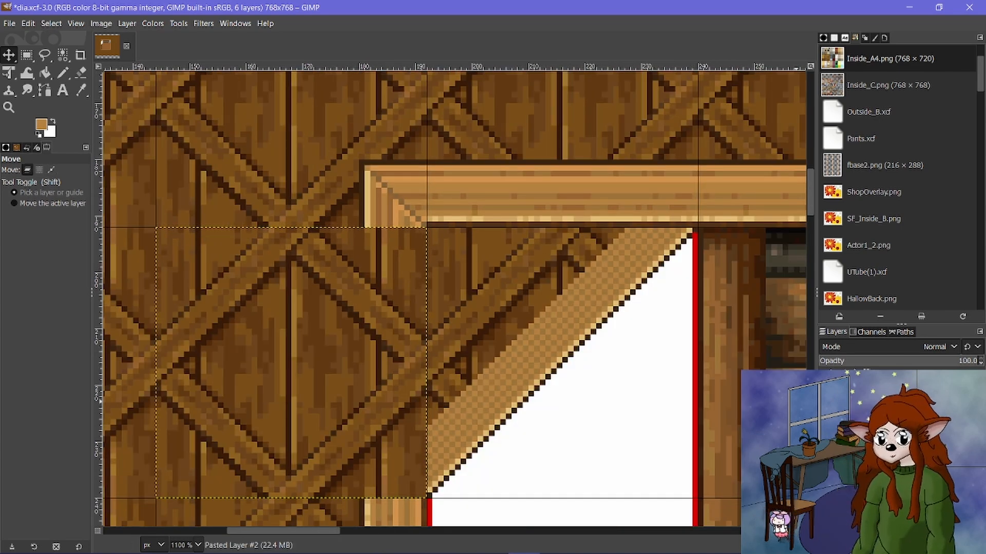
Paste wall tiles over the frame above the diagonal tile and over the old frame corner, then merge the pasted layers.
key("ctrl+v")
left_click_drag(317, 354, 587, 207)
scroll(565, 169, "up", 2)
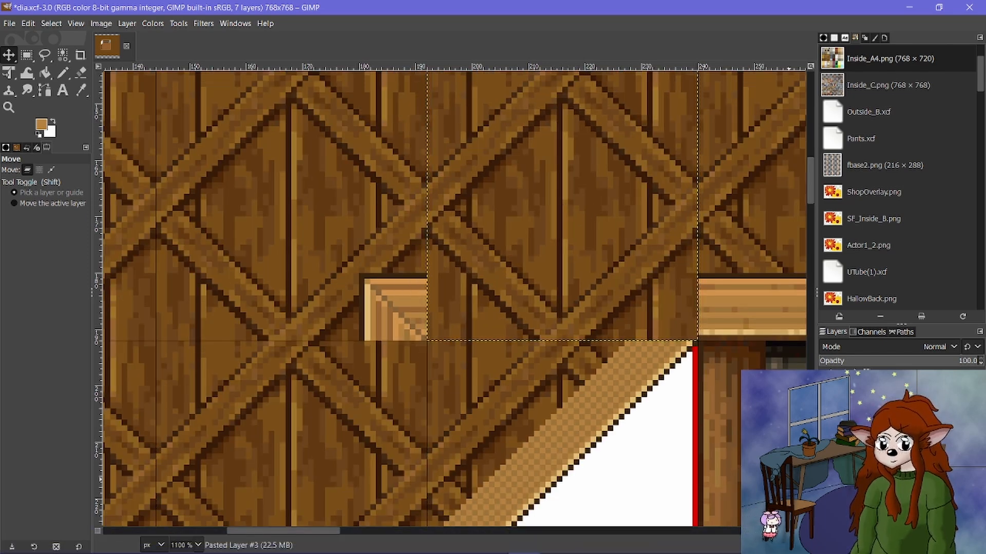
left_click_drag(583, 295, 312, 286)
scroll(312, 286, "down", 6)
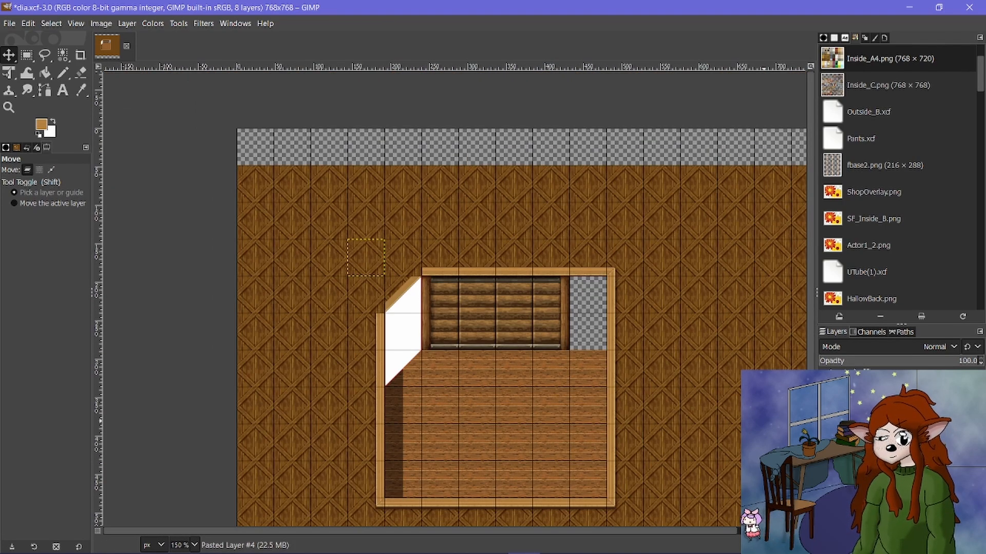
left_click(933, 546)
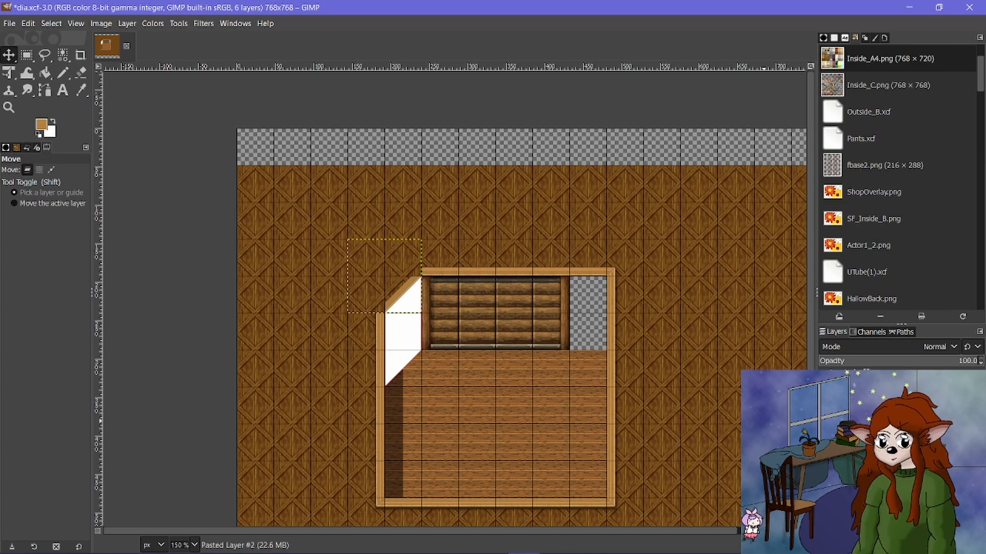
Hide the pasted wall layer and copy the frame's 12 by 12 px corner from the Map015.png layer.
scroll(643, 256, "up", 2)
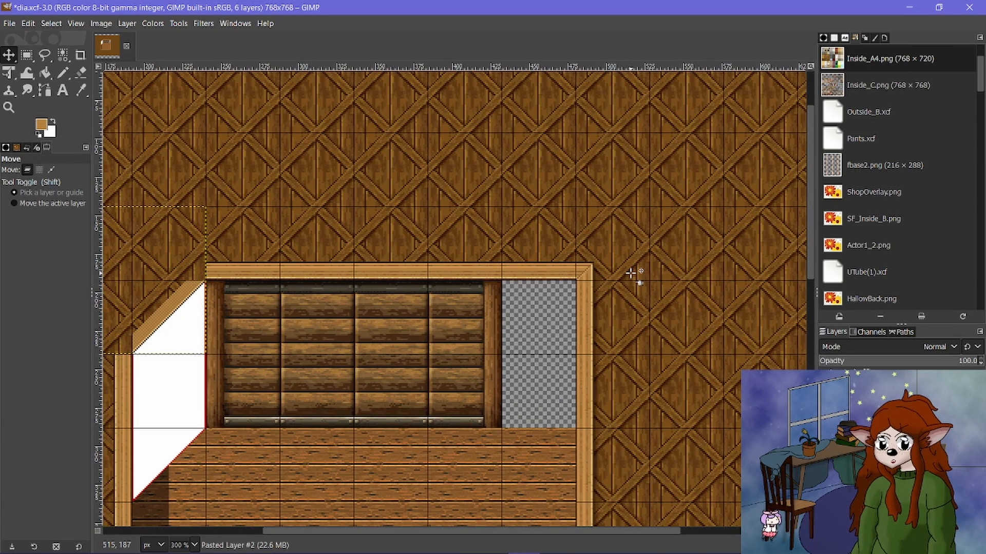
scroll(631, 273, "down", 10)
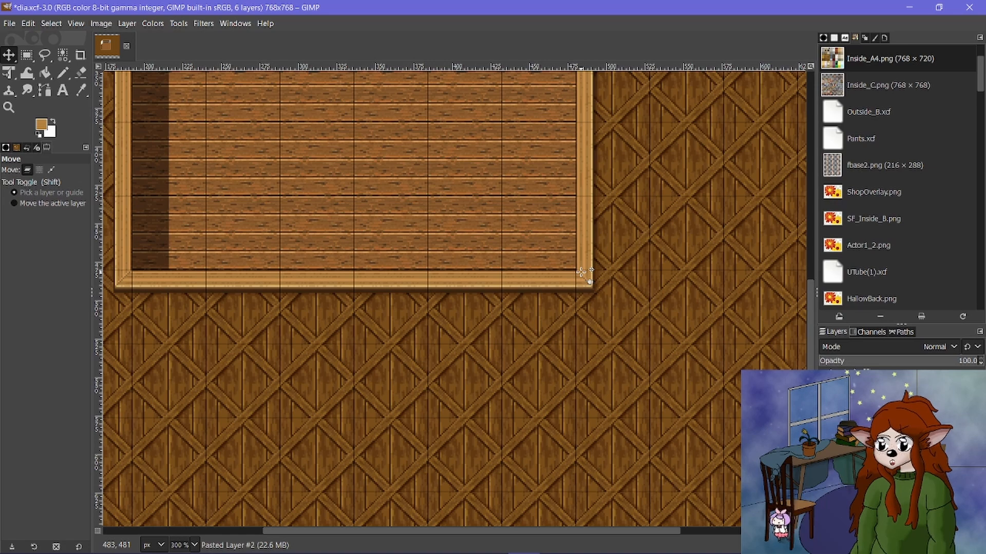
scroll(582, 273, "up", 9)
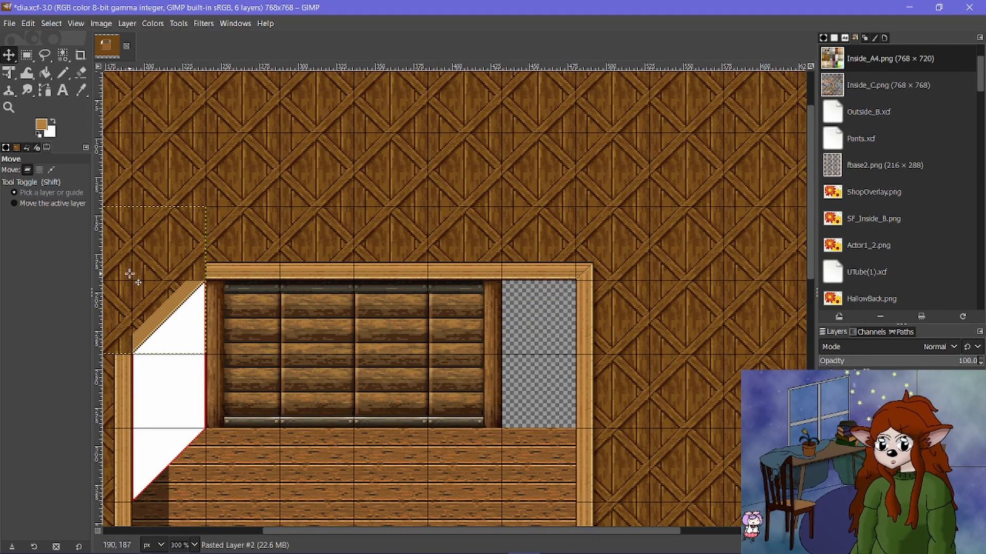
scroll(131, 275, "down", 5)
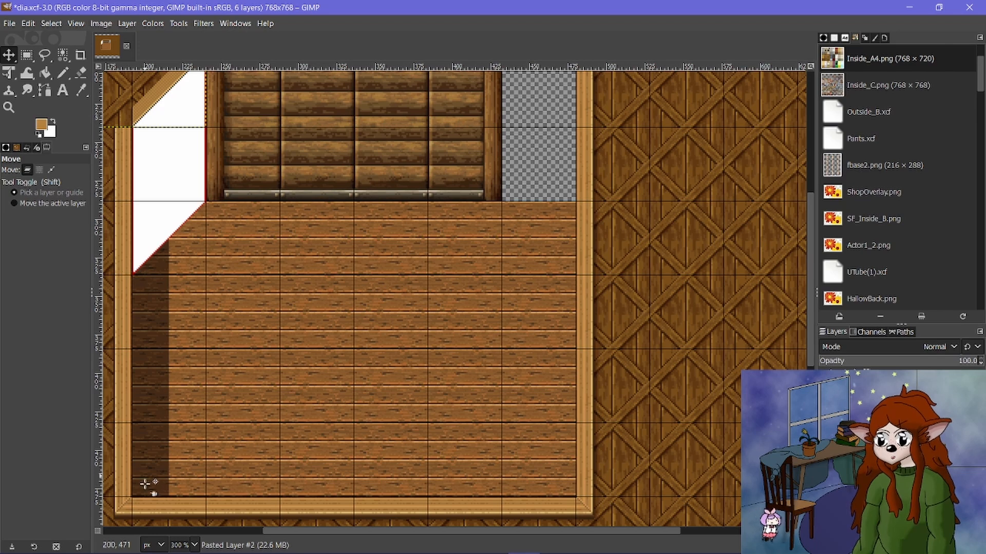
scroll(179, 261, "up", 3)
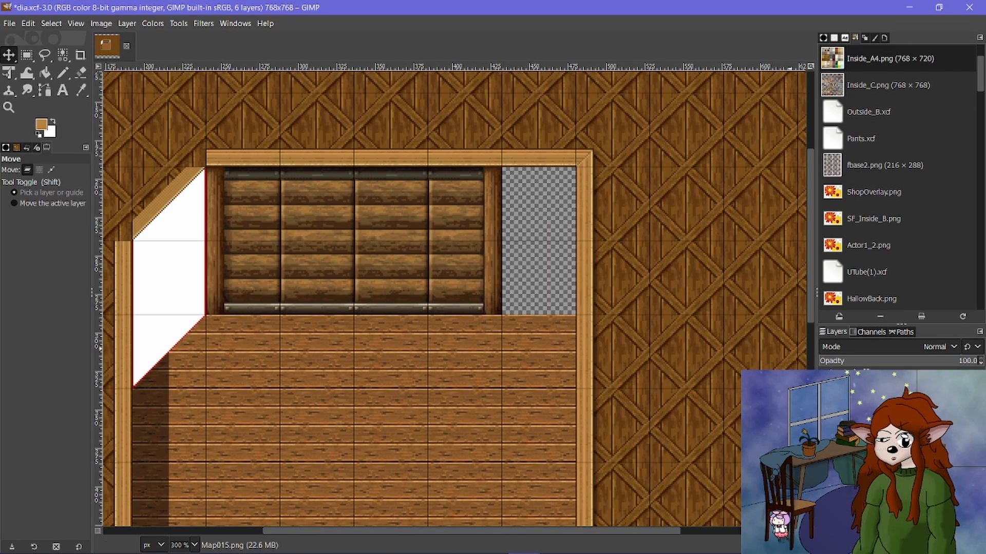
key("ctrl+h")
scroll(124, 144, "up", 4)
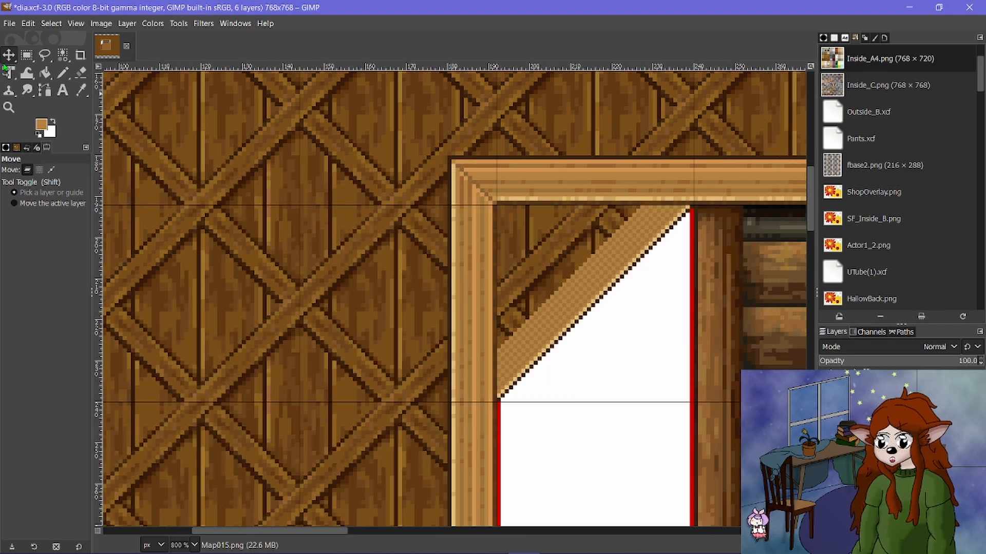
key("r")
scroll(202, 111, "up", 2)
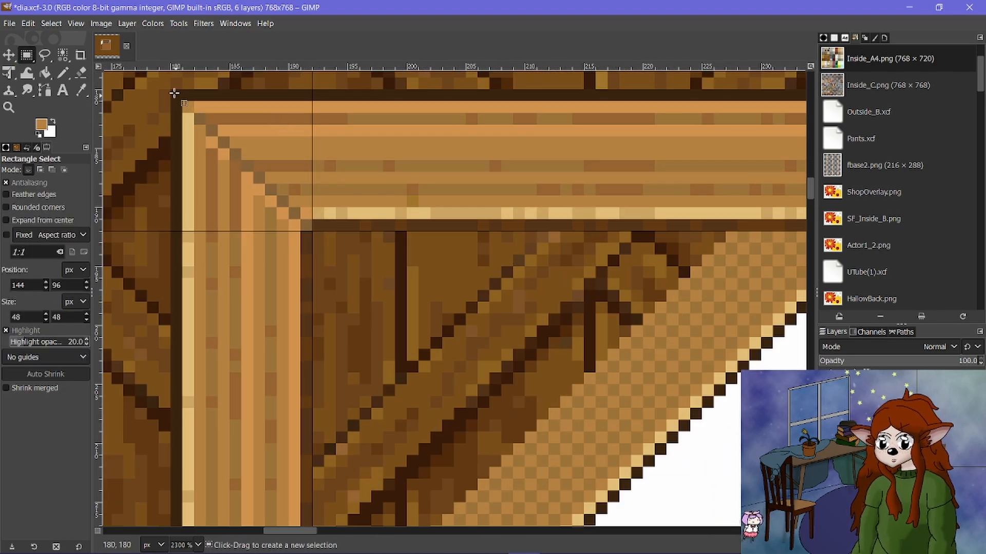
left_click_drag(174, 93, 313, 226)
key("ctrl+c")
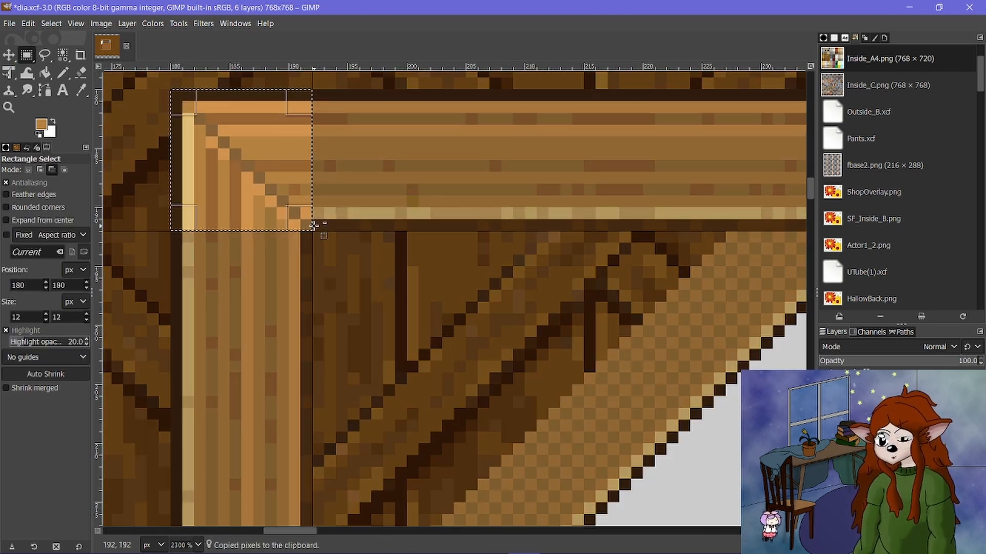
Paste the frame corner, show the wall layer again, and place the corner at the lower end of the diagonal trim.
key("ctrl+v")
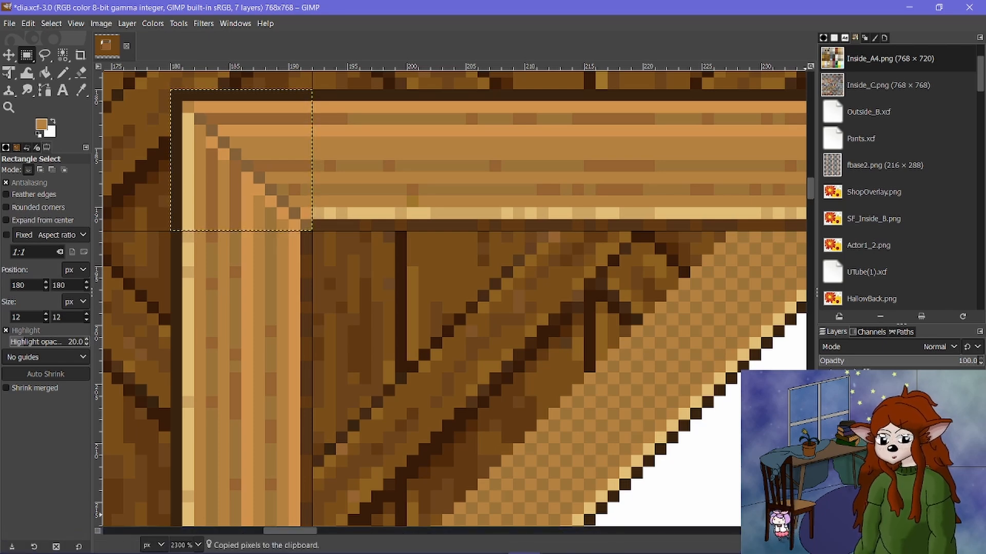
left_click(825, 420)
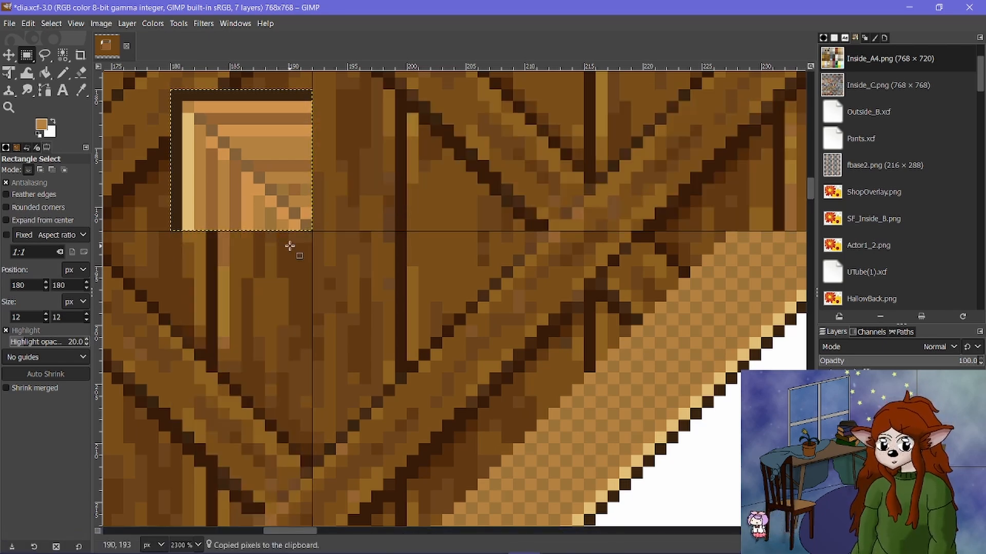
key("m")
scroll(322, 266, "down", 4)
left_click_drag(266, 188, 259, 270)
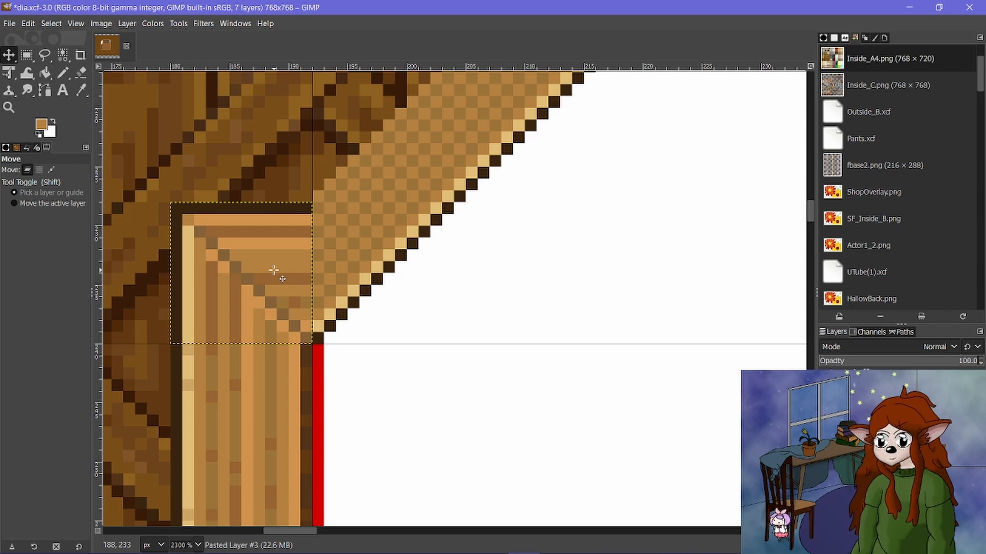
Paste a second frame corner at the upper end of the diagonal trim and anchor it to the corner layer.
key("ctrl+v")
left_click_drag(255, 285, 467, 278)
scroll(473, 333, "up", 4)
scroll(473, 332, "right", 6)
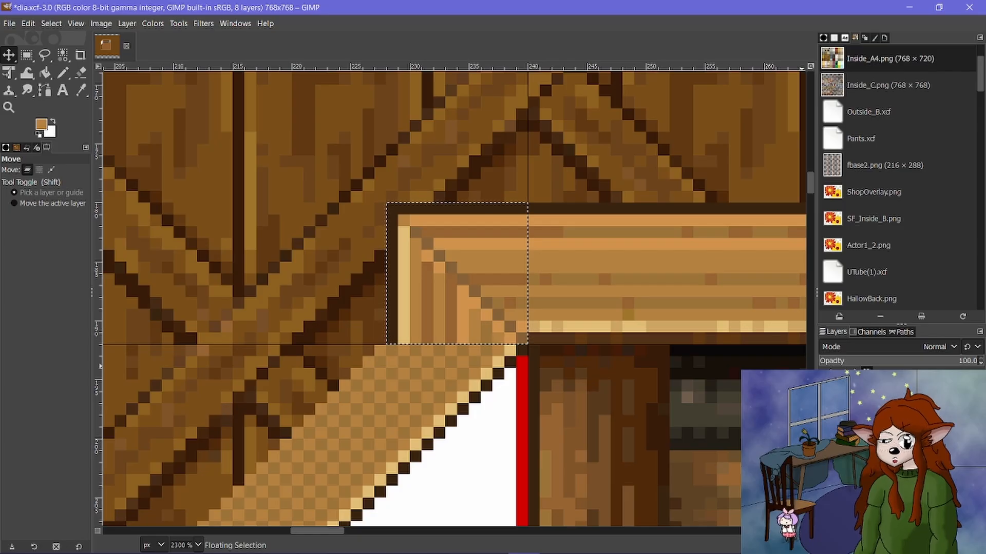
key("ctrl+h")
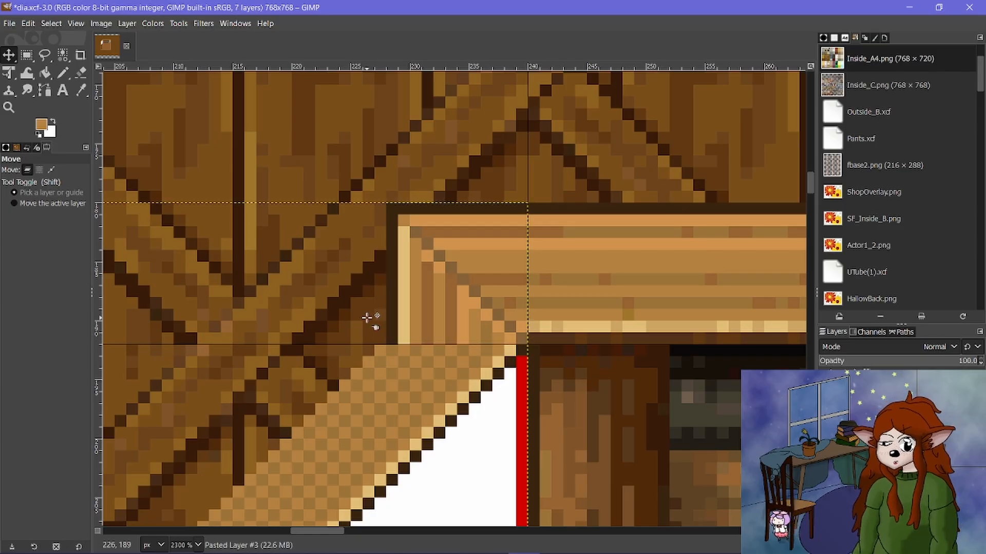
Sample the frame's dark outline brown and draw a straight Pencil line along the diagonal trim's wall-side edge, crossing both corner pieces.
scroll(370, 321, "down", 3)
scroll(398, 311, "up", 4)
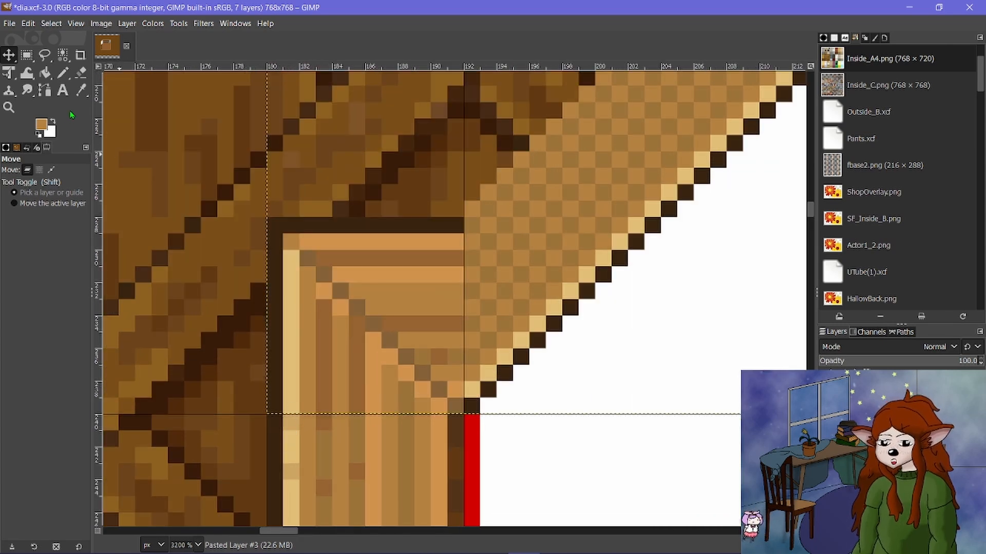
left_click(64, 74)
left_click(275, 405, "ctrl")
left_click(275, 405)
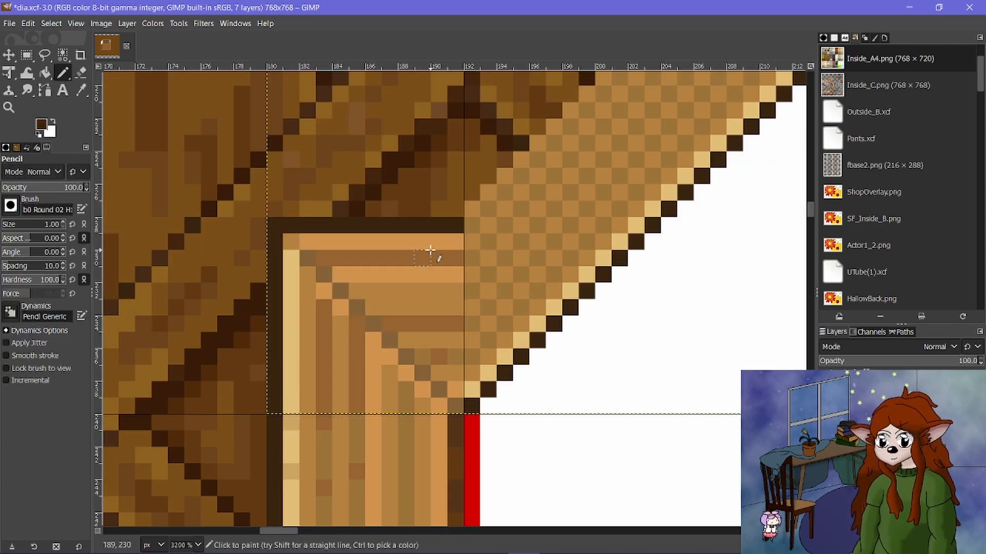
scroll(481, 341, "right", 2)
scroll(486, 340, "up", 6)
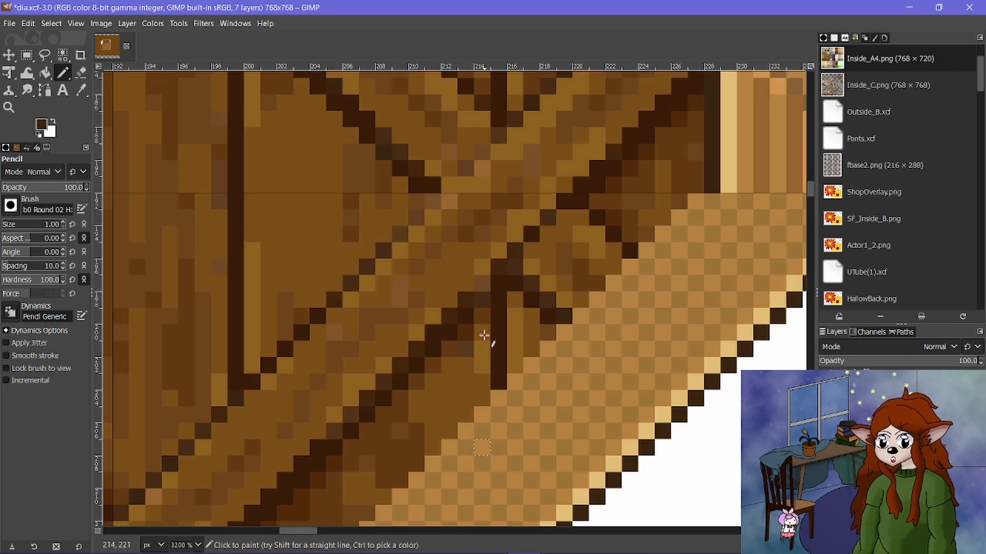
scroll(484, 336, "right", 1)
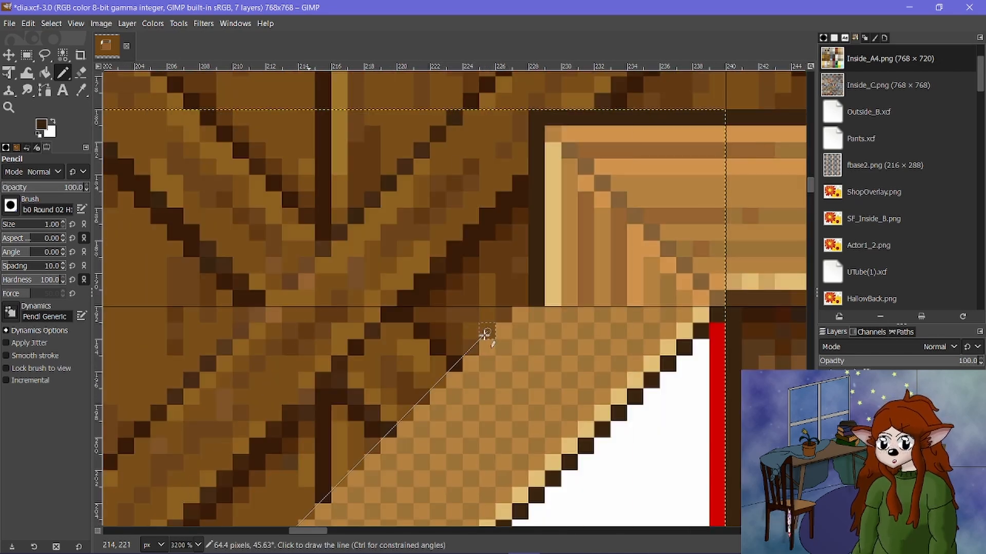
left_click(709, 123, "shift")
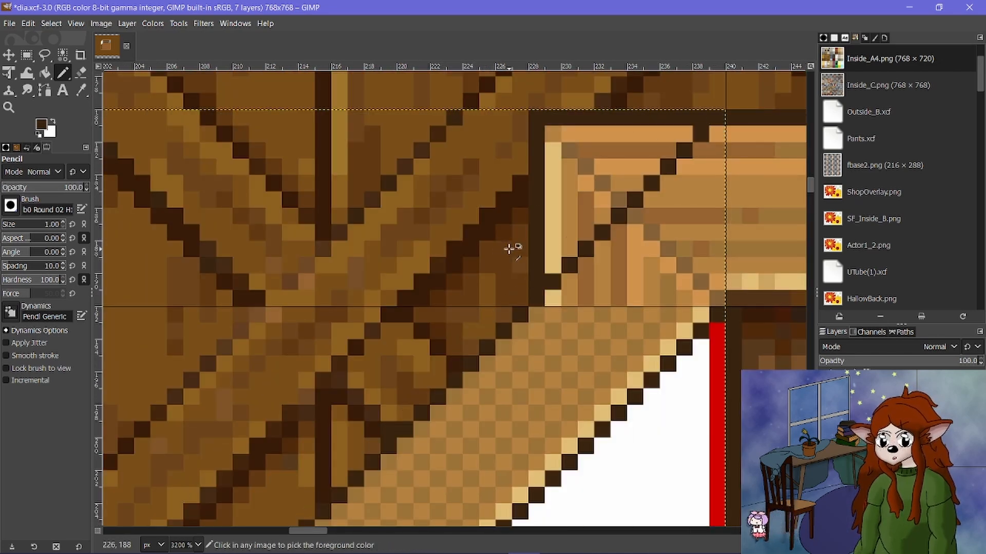
Erase the first diagonal rows of frame pixels on the wall side of the dark line in the lower corner piece.
scroll(508, 249, "down", 5)
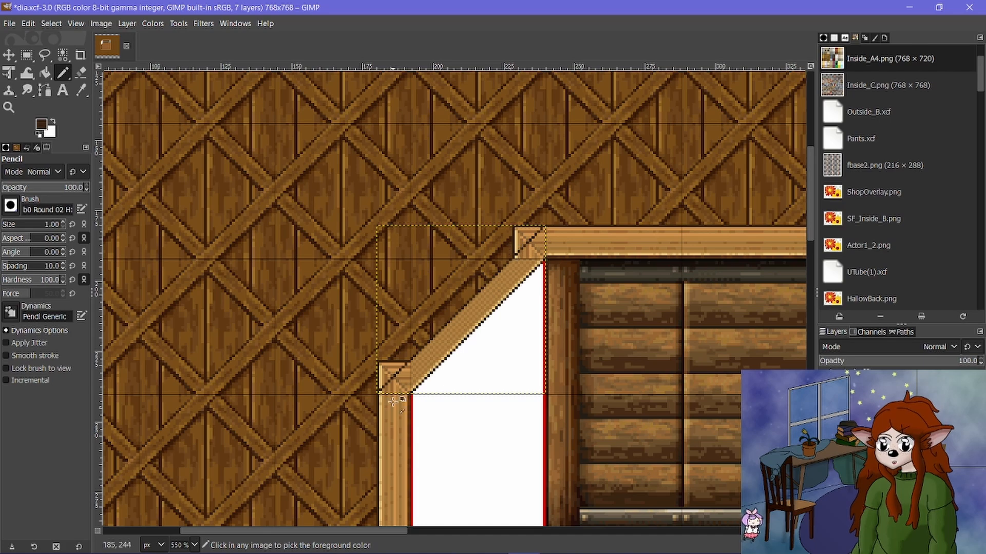
scroll(393, 401, "up", 6)
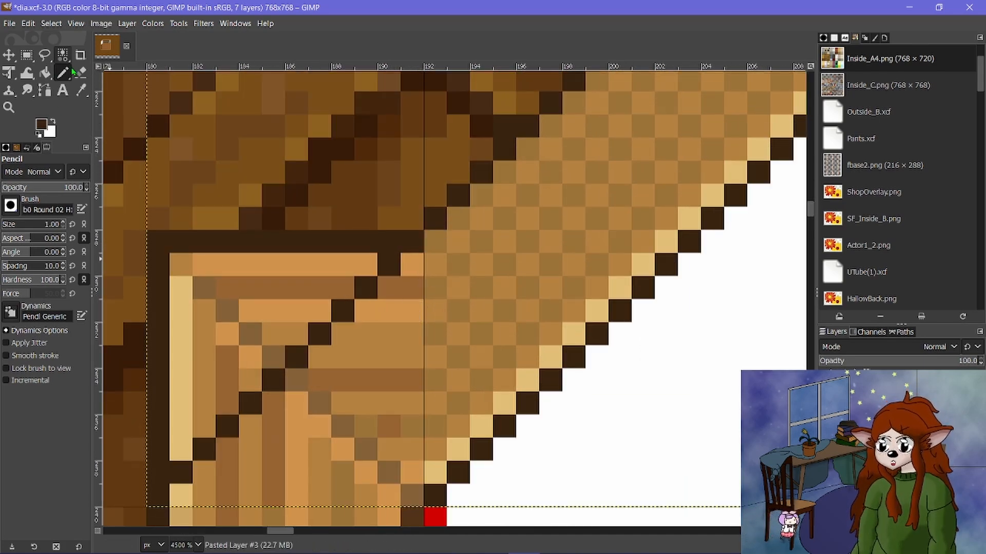
key("shift+e")
left_click(389, 242)
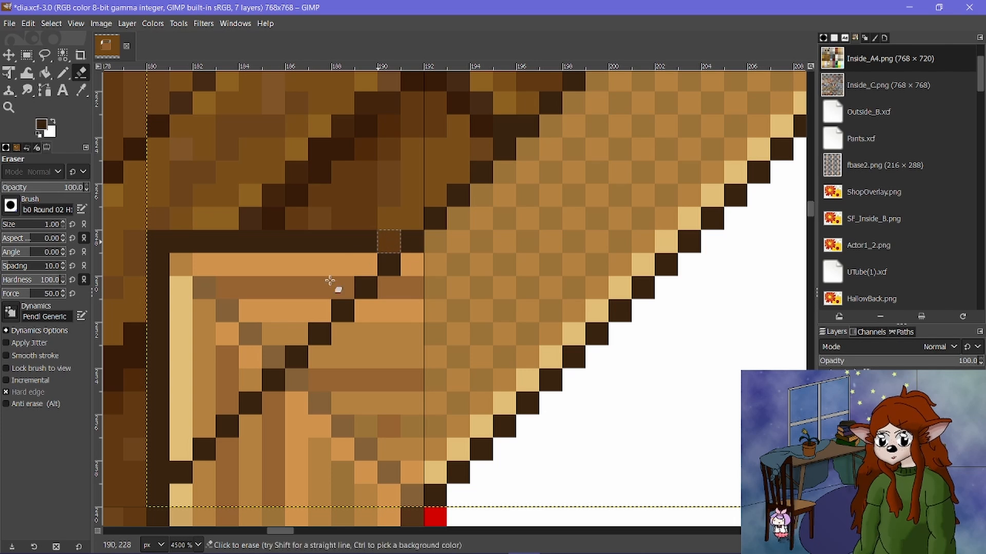
left_click(158, 449, "shift")
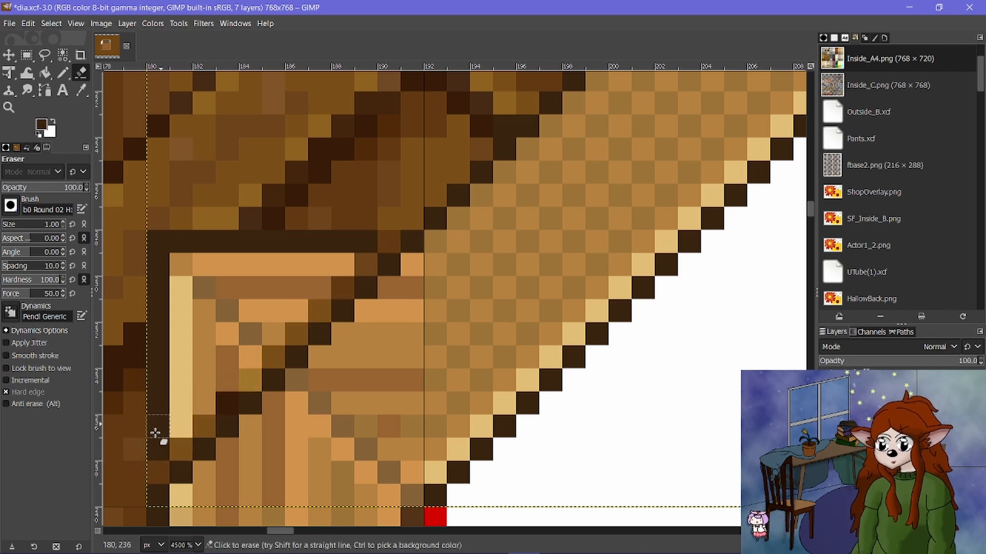
left_click(355, 253, "shift")
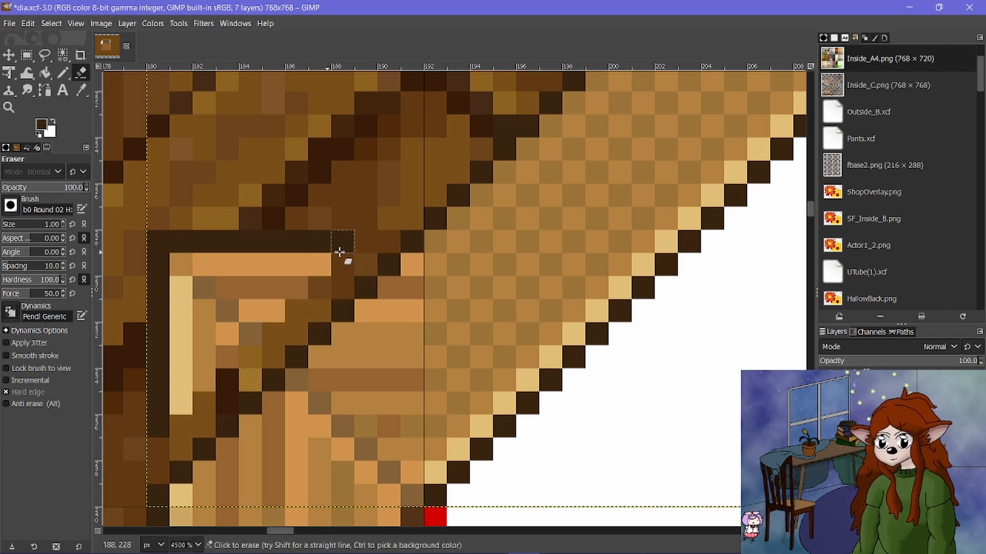
left_click(339, 252)
left_click(158, 404, "shift")
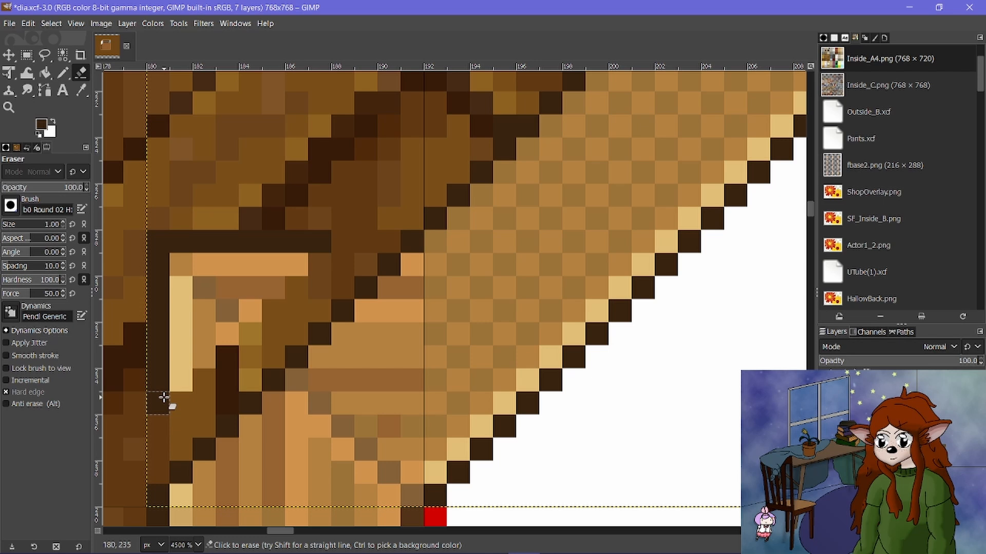
left_click(315, 249, "shift")
Erase the remaining frame pixels on the wall side of the dark outline in the lower corner piece.
left_click(297, 247)
left_click(168, 354, "shift")
left_click(156, 369)
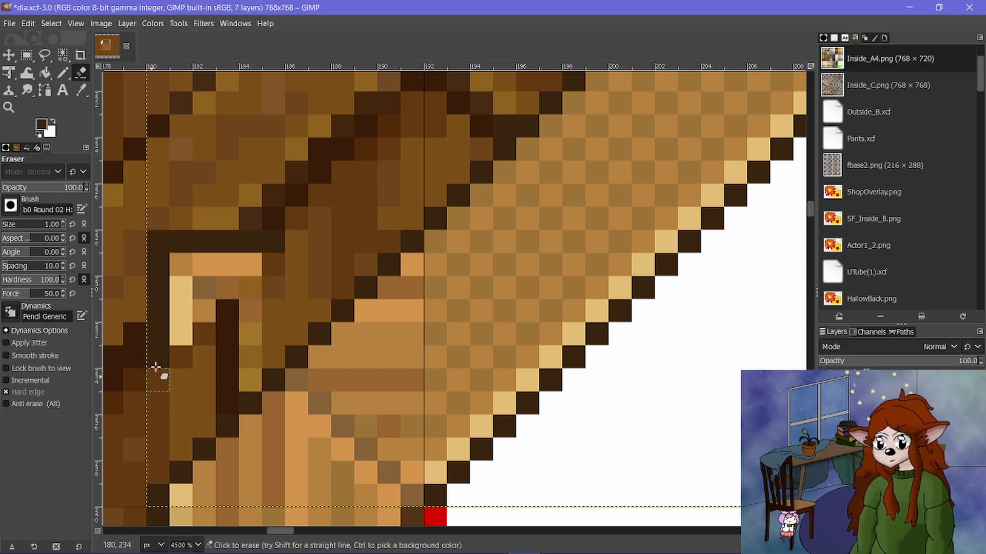
left_click_drag(156, 367, 161, 242)
left_click_drag(160, 314, 180, 289)
mouse_move(180, 335)
left_mouse_down()
mouse_move(227, 288)
mouse_move(181, 311)
left_mouse_up()
left_click(250, 266)
left_click_drag(273, 244, 250, 244)
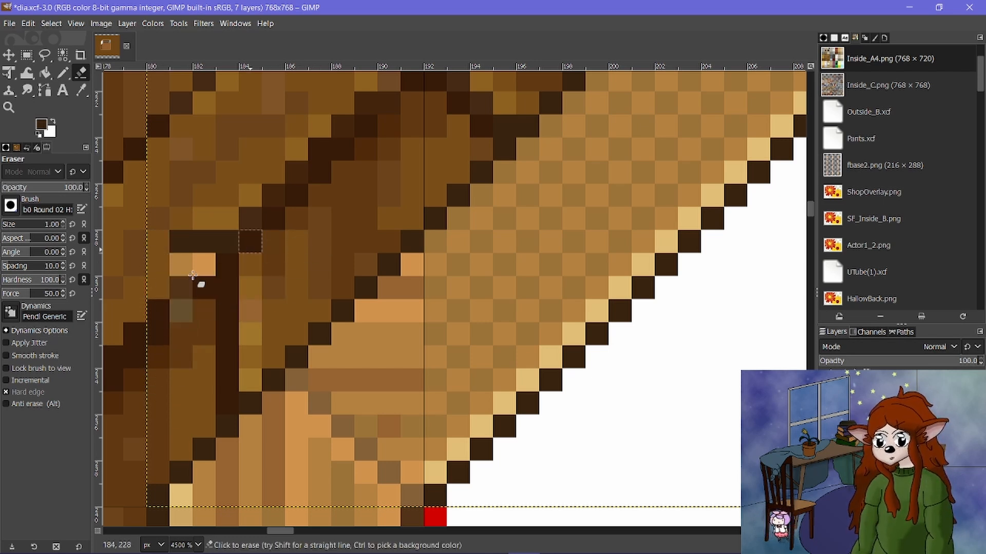
mouse_move(192, 276)
left_mouse_down()
mouse_move(214, 223)
mouse_move(168, 352)
left_mouse_up()
left_click(182, 311)
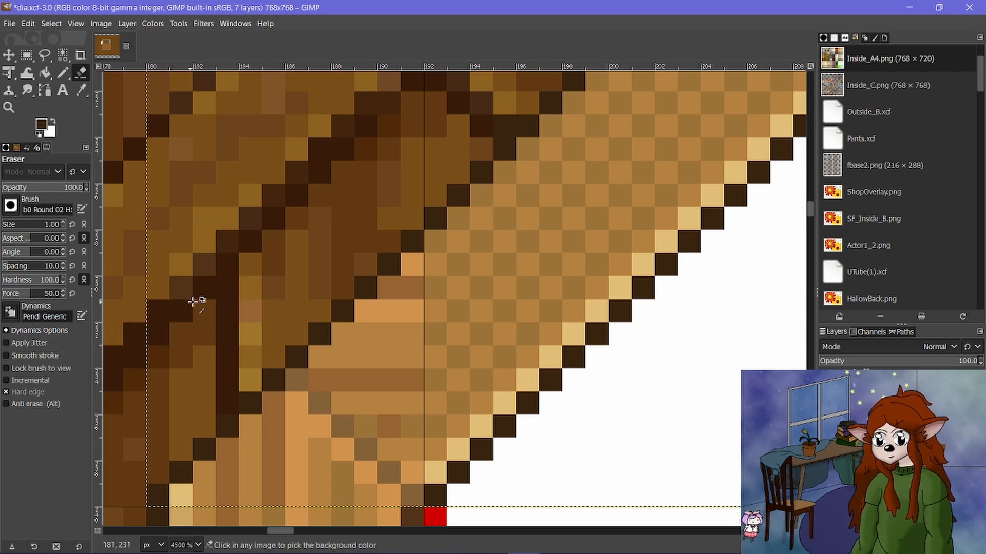
Toggle the visibility of the map and wall layers to inspect the cleaned lower corner.
key("Delete")
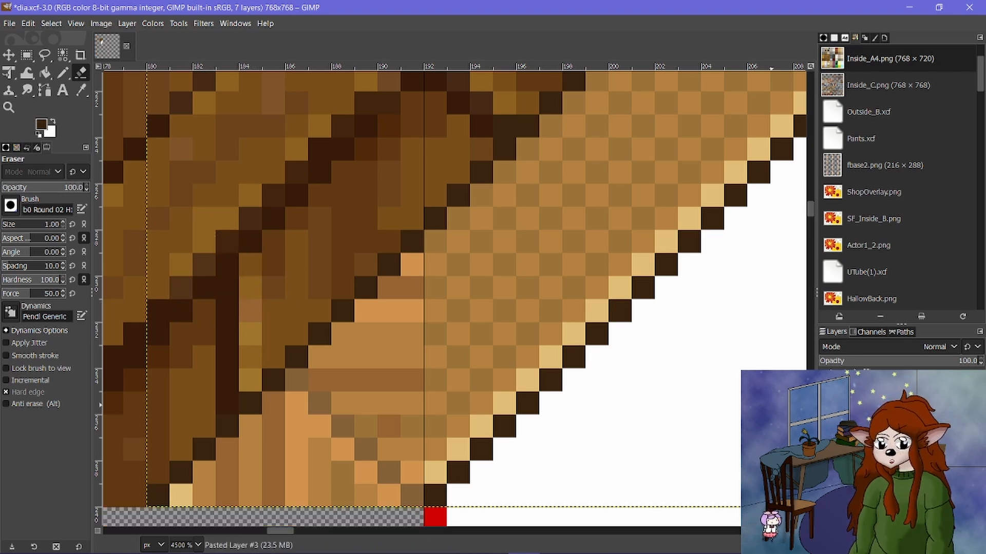
left_click(825, 488)
left_click(825, 470)
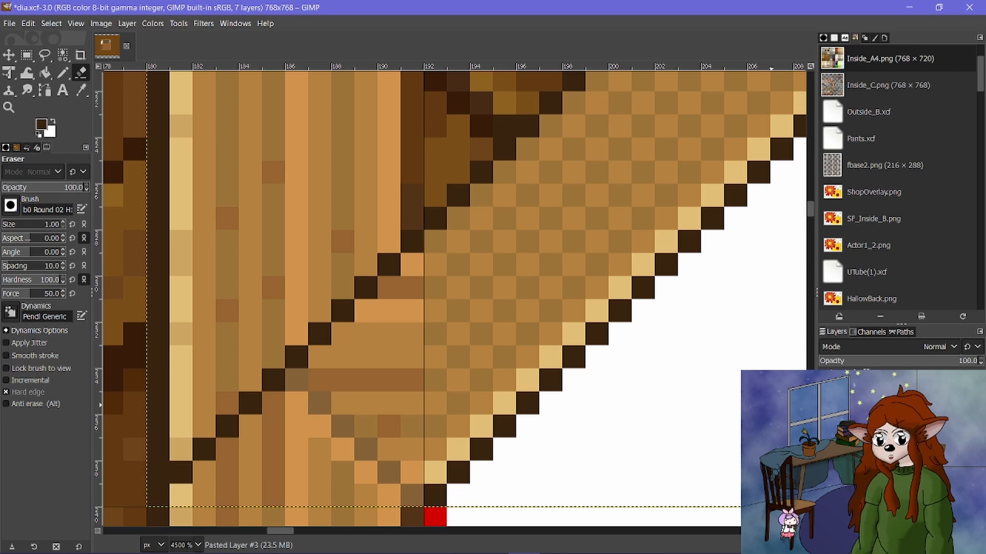
scroll(472, 395, "down", 4)
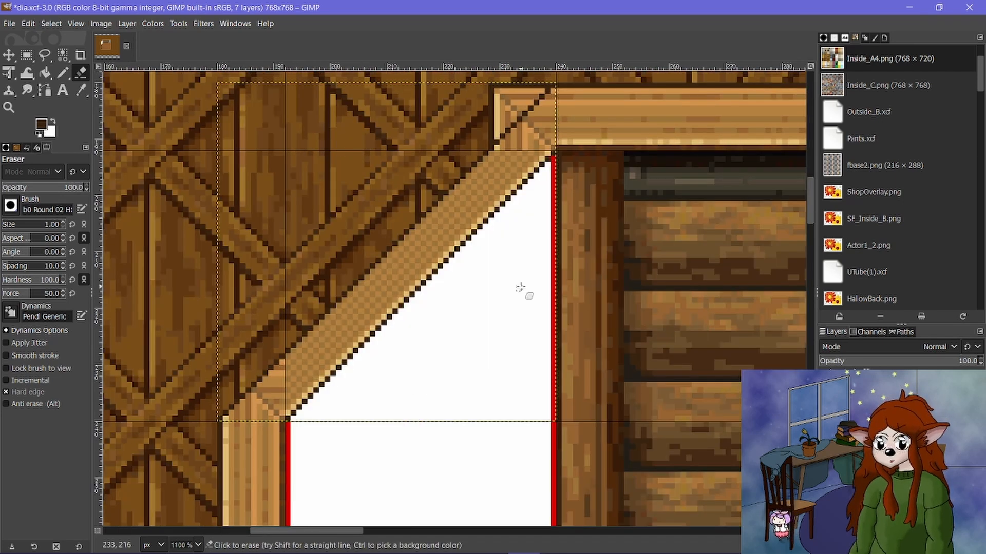
Erase the diagonal rows of frame pixels closest to the dark outline on the wall side of the upper corner piece.
scroll(545, 209, "up", 4)
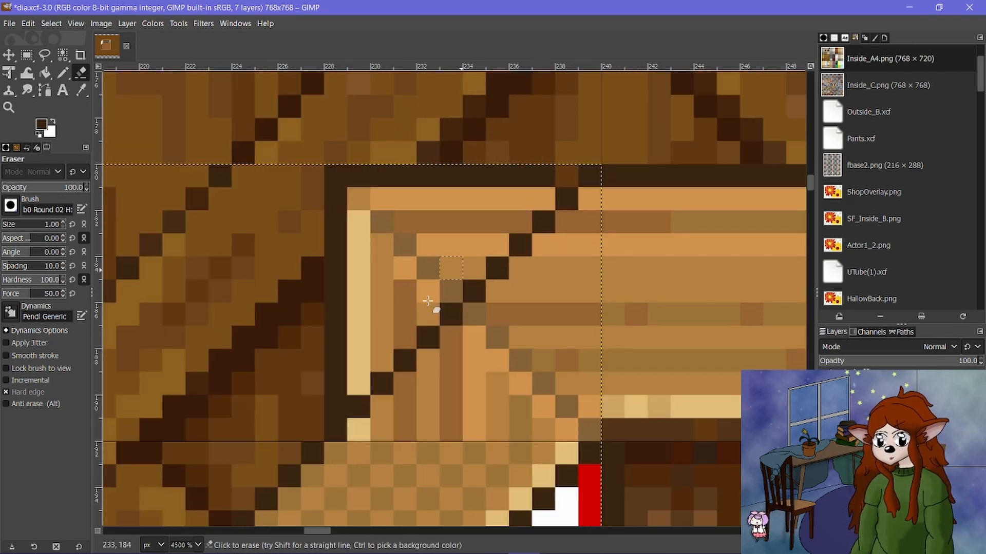
left_click(336, 398, "shift")
left_click(333, 386)
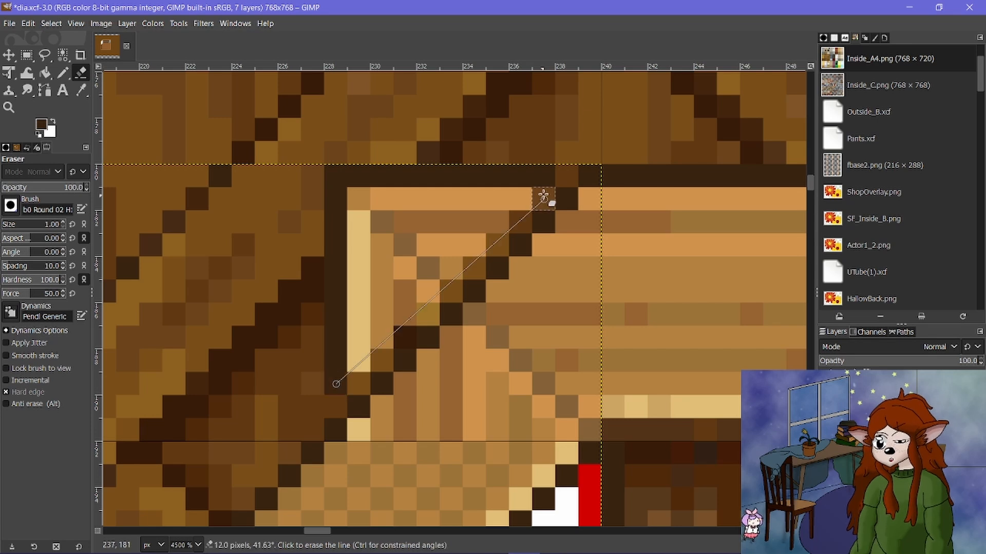
left_click(542, 177, "shift")
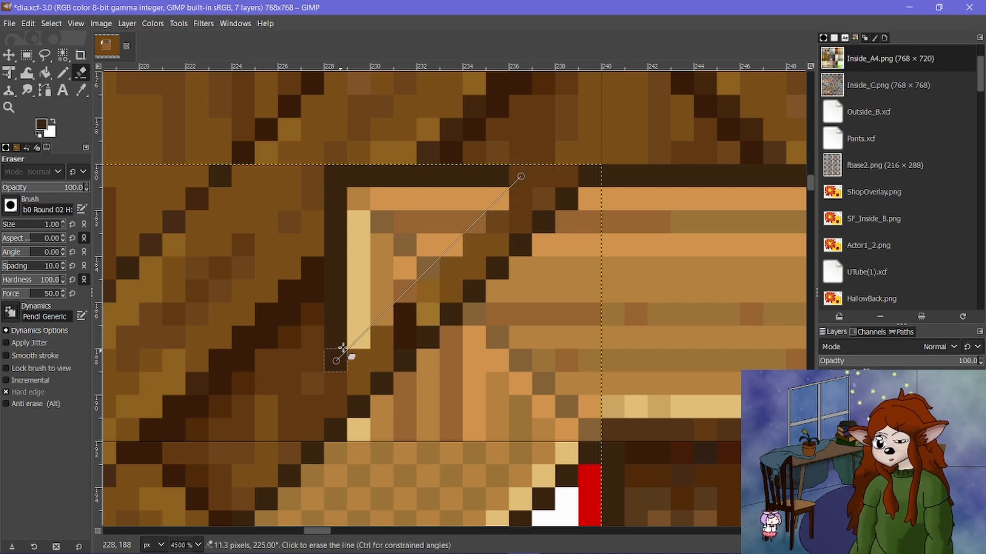
left_click(336, 358, "shift")
left_click(471, 177, "shift")
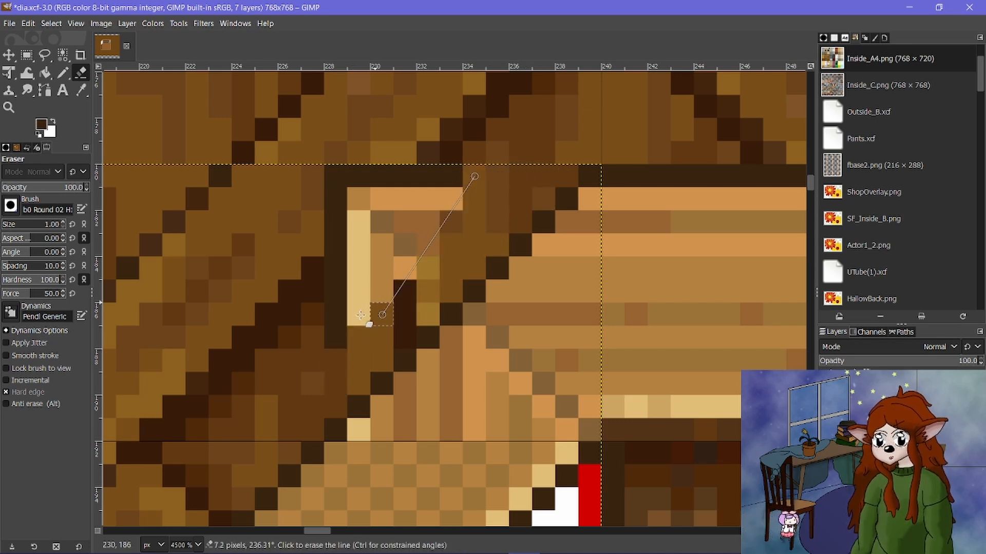
left_click(336, 307, "shift")
left_click(451, 178, "shift")
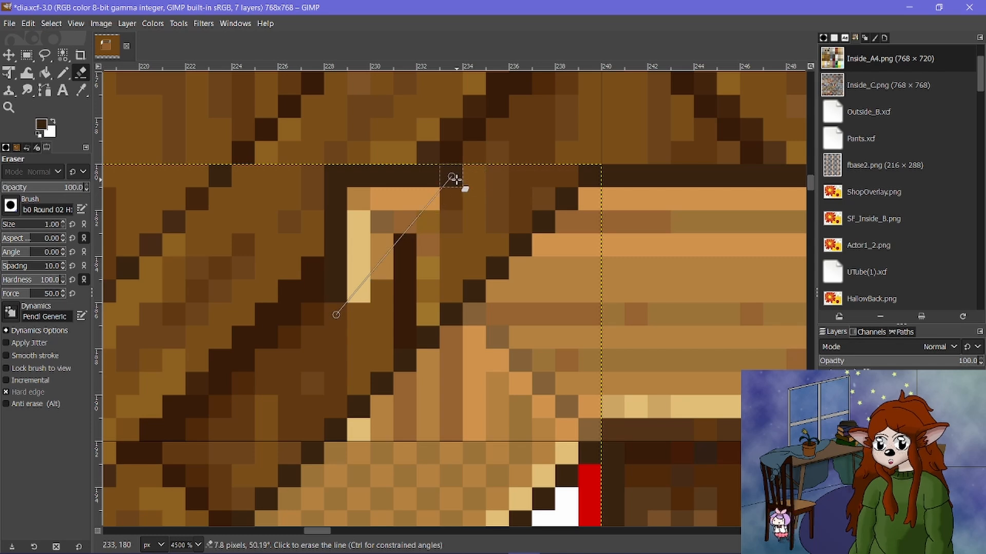
Erase the leftover outer corner pixels of the upper corner piece so only wall texture lies beyond the diagonal outline.
left_click(428, 176)
left_click(337, 288, "shift")
left_click(333, 252)
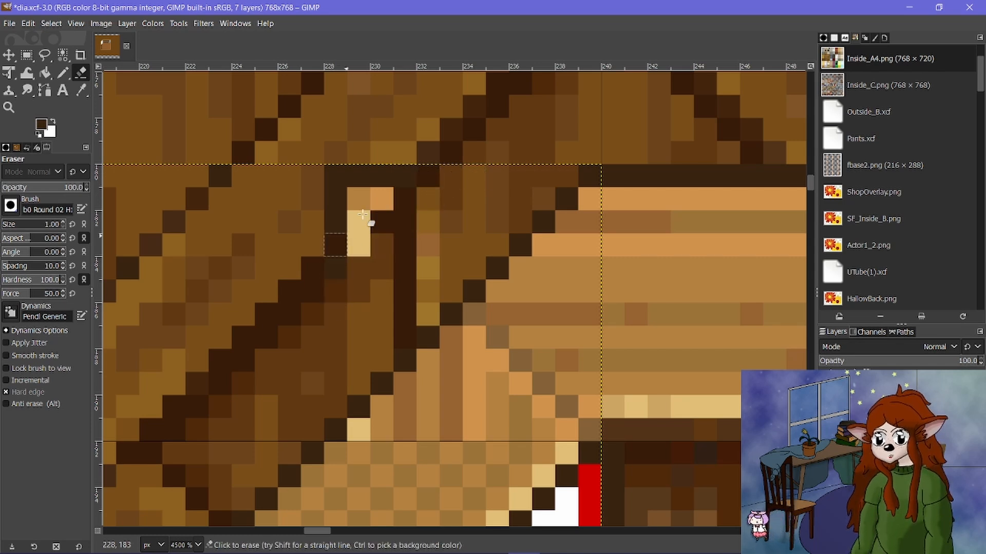
left_click(399, 185, "shift")
left_click_drag(357, 247, 336, 268)
left_click_drag(356, 206, 366, 165)
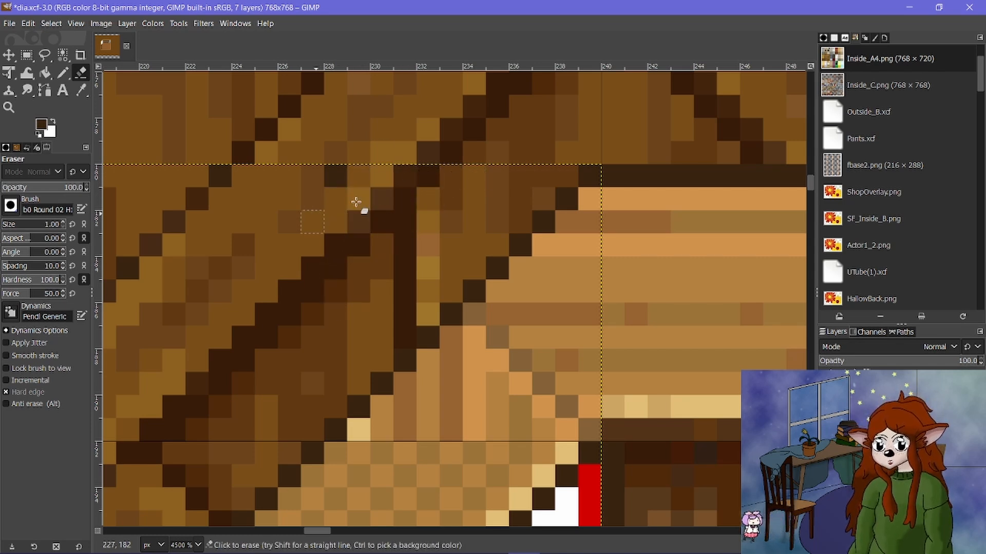
left_click_drag(356, 202, 321, 179)
scroll(384, 229, "down", 10, "ctrl")
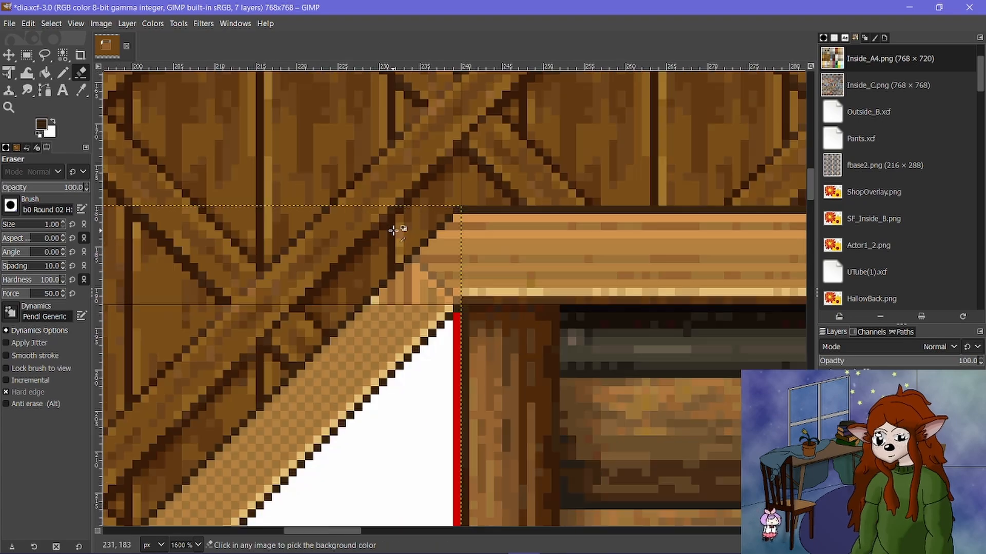
scroll(323, 281, "up", 10, "ctrl")
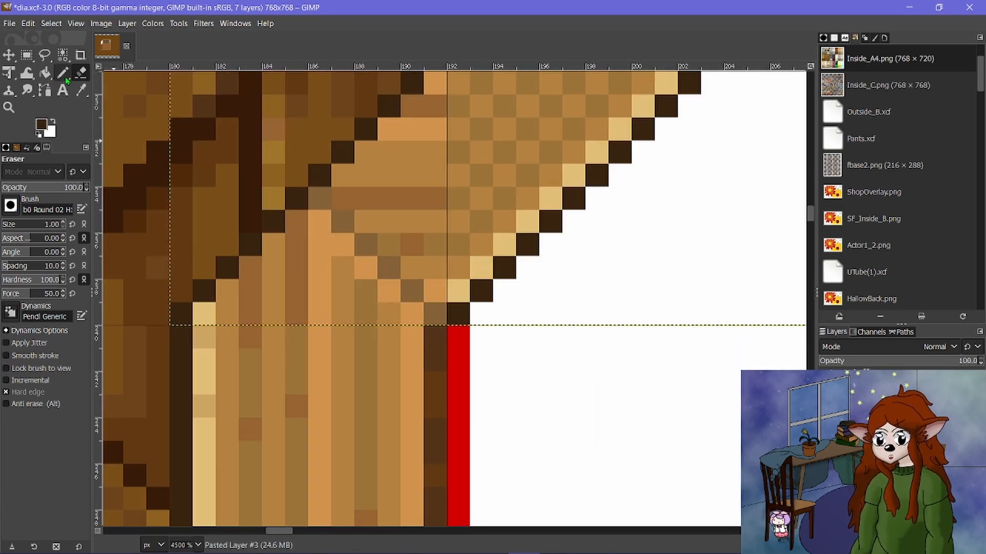
Sample the diagonal trim's light and dark browns and paint the first checker pixels into the lower corner piece with the Pencil.
left_click(63, 73)
scroll(360, 240, "up", 1, "ctrl")
left_click(301, 242, "ctrl")
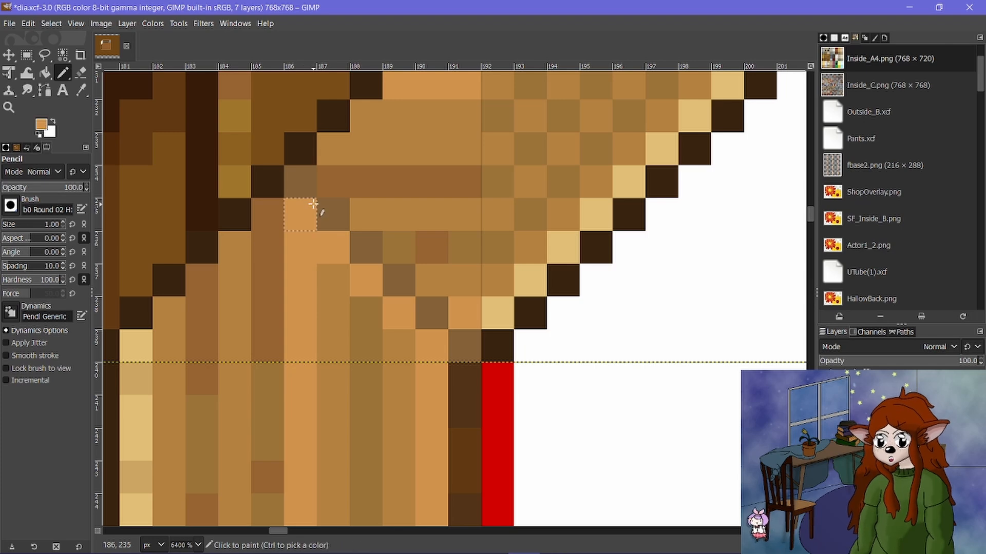
scroll(442, 281, "down", 6, "ctrl")
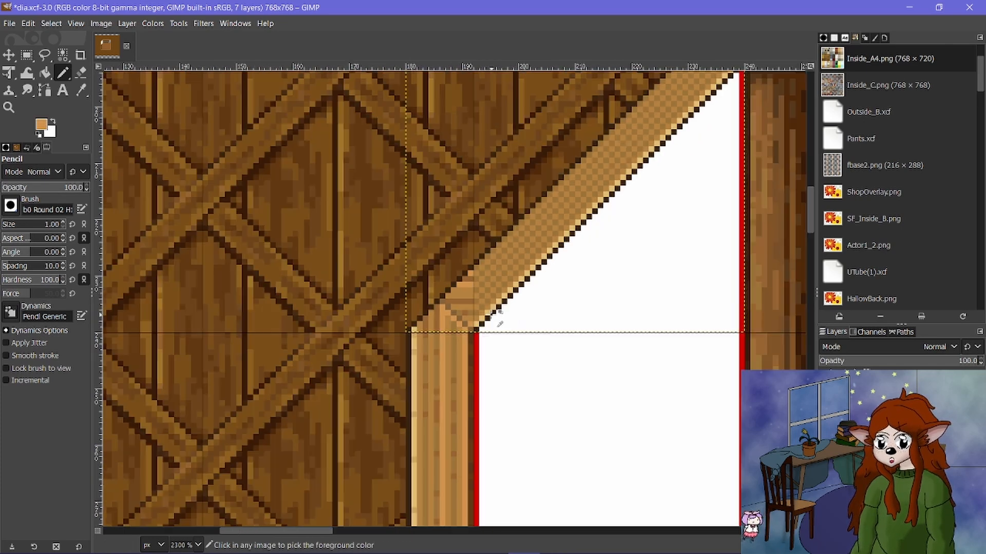
scroll(497, 316, "up", 6, "ctrl")
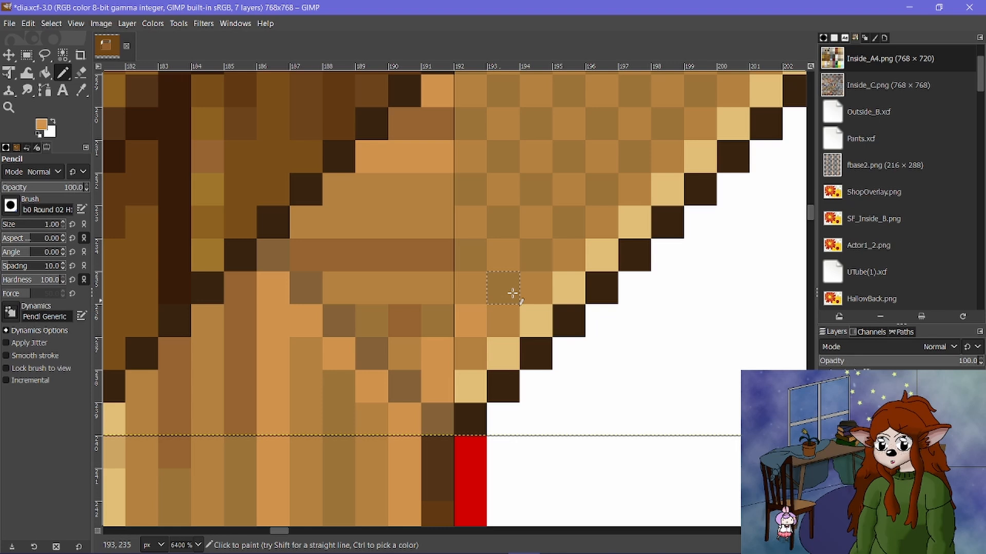
left_click(510, 294, "ctrl")
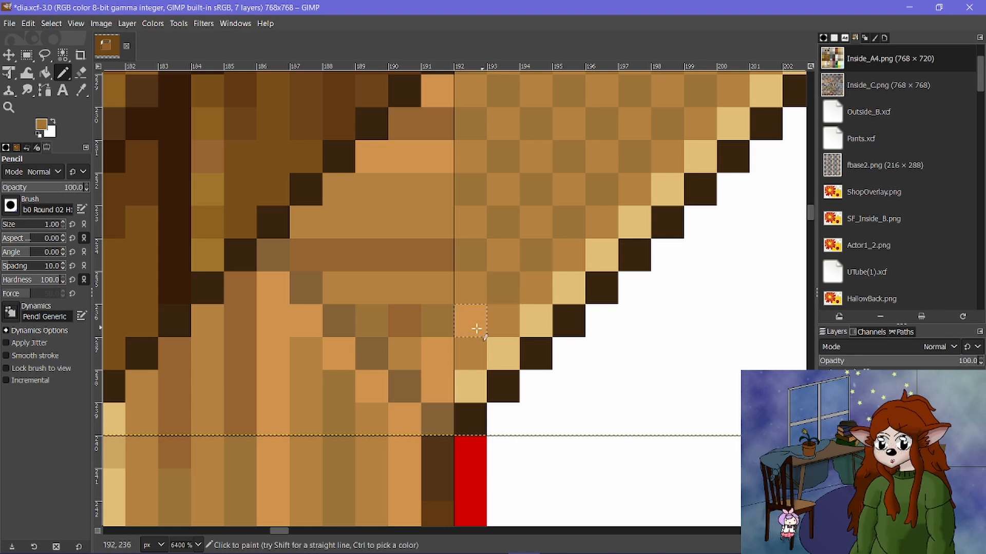
left_click(473, 329)
left_click(435, 350)
left_click(447, 296, "ctrl")
left_click(436, 320)
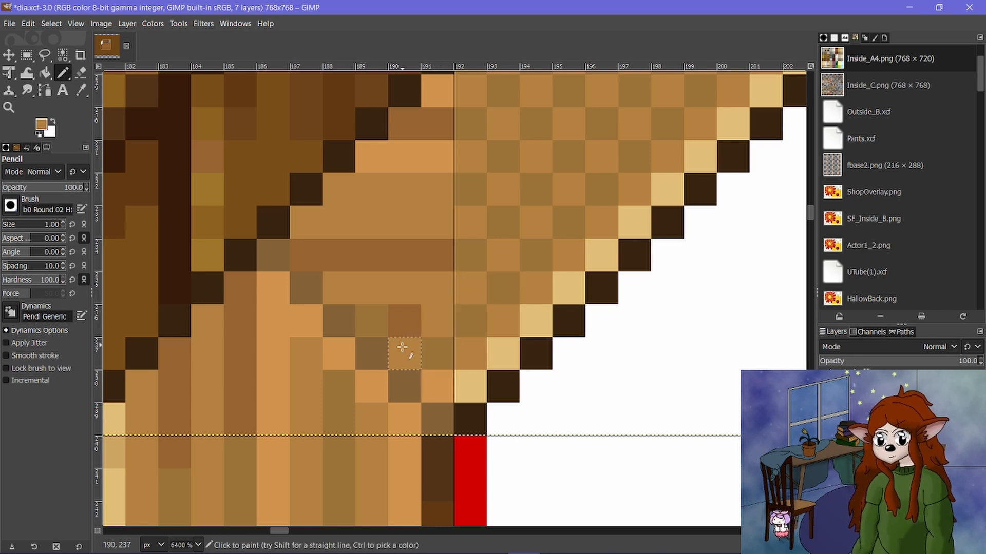
Continue the dark brown checker pattern in diagonal Pencil lines across the lower corner piece, blending it into the diagonal trim.
left_click(470, 255, "ctrl")
left_click(400, 333, "shift")
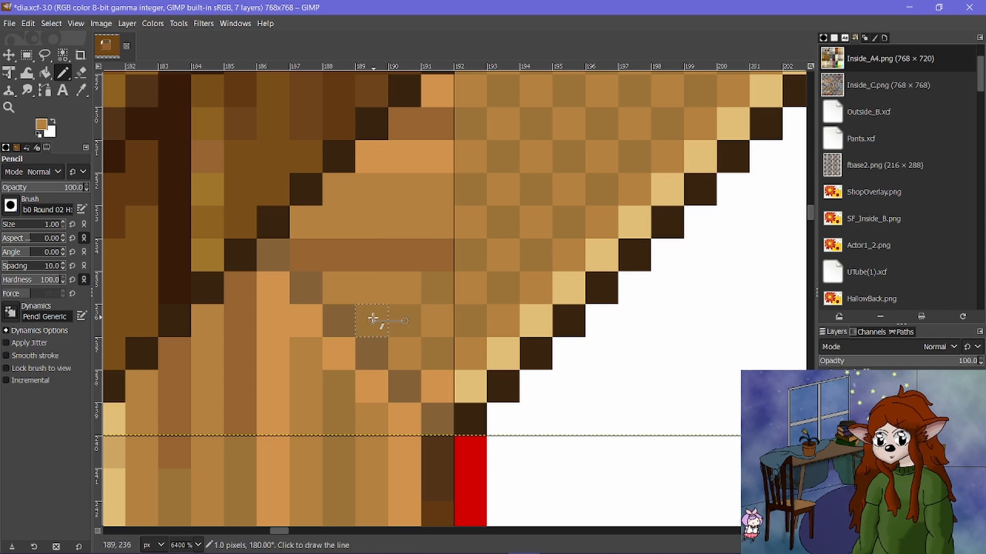
left_click(376, 319, "shift")
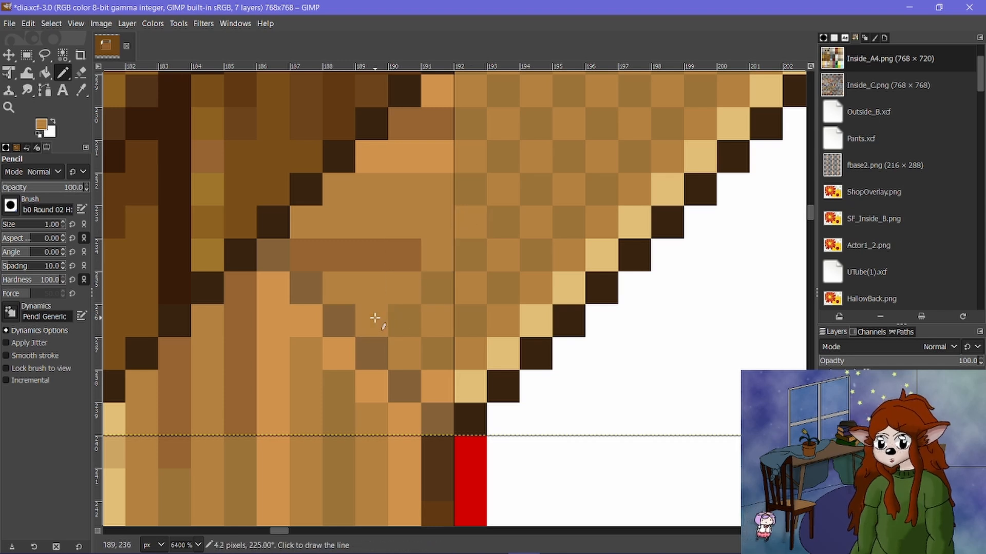
left_click(473, 202, "ctrl")
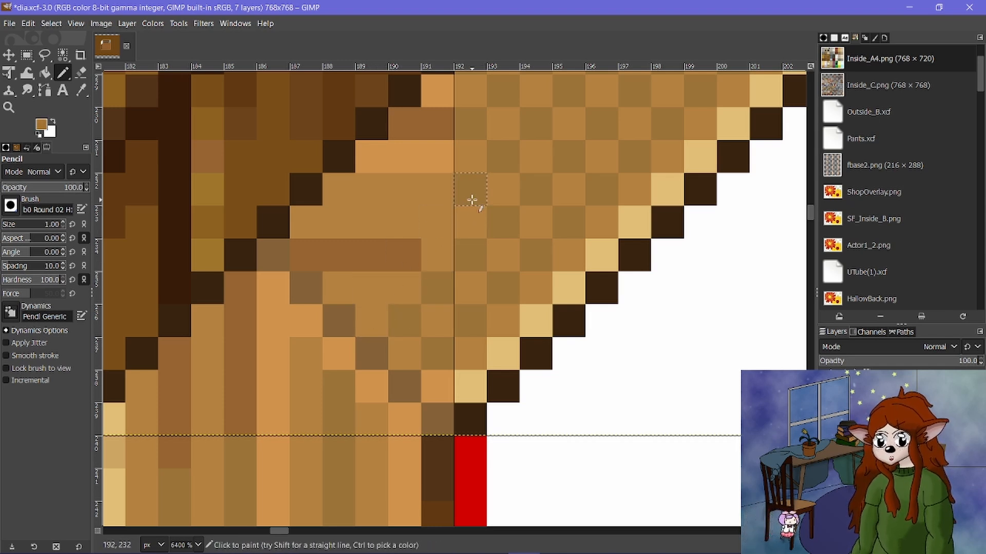
left_click(369, 297, "shift")
left_click(338, 257)
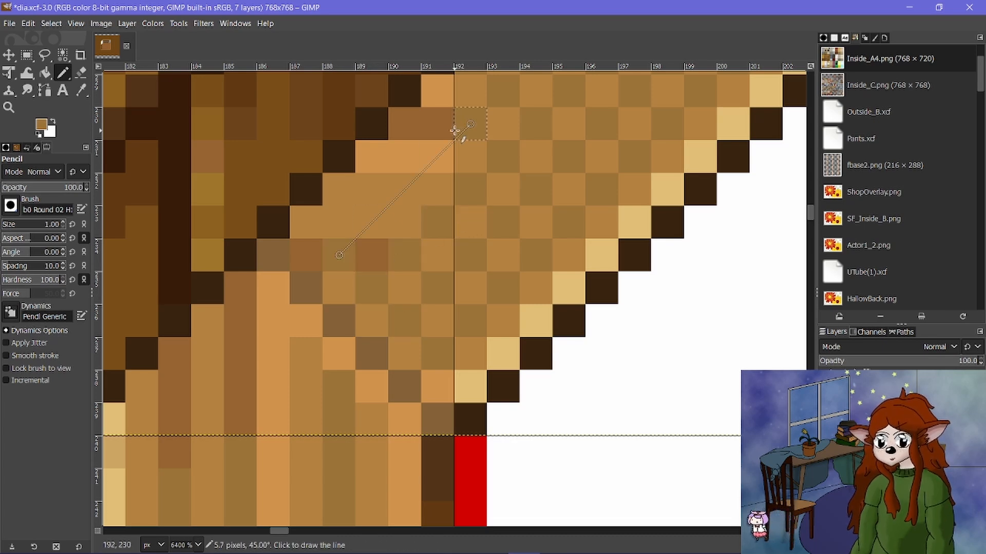
left_click(457, 132, "shift")
scroll(465, 251, "down", 4)
scroll(464, 253, "down", 3)
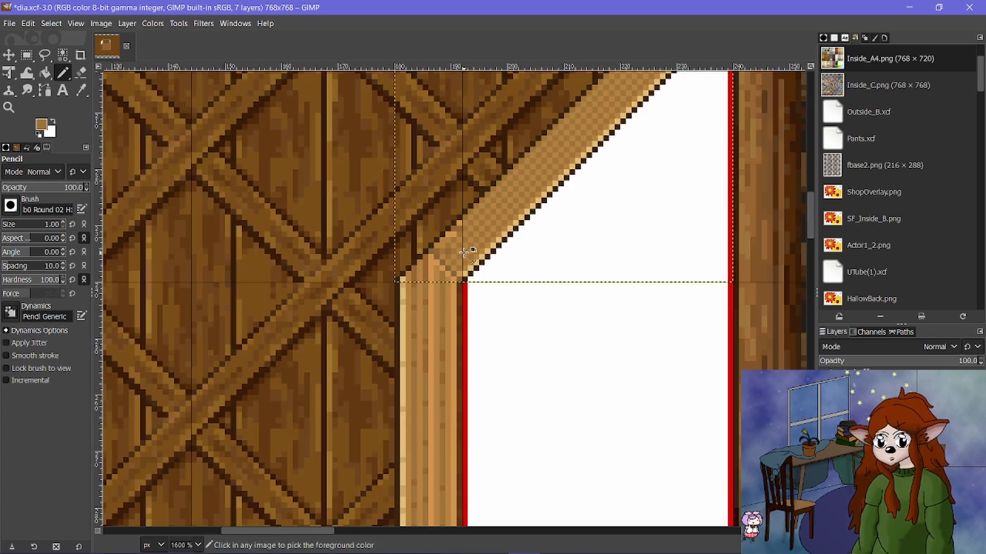
Paint dark brown checker pixels into the upper corner piece where it meets the diagonal trim.
scroll(602, 111, "up", 9)
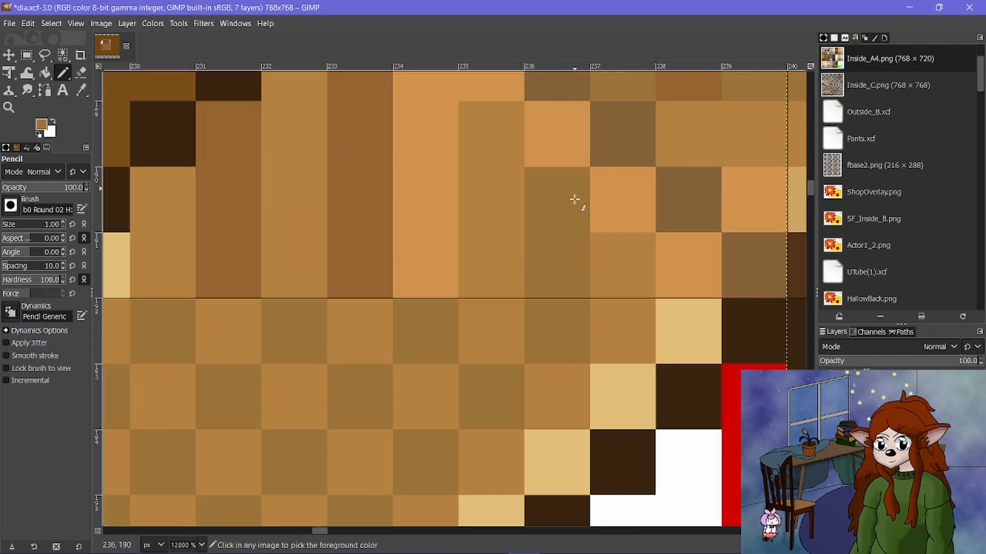
left_click(622, 269)
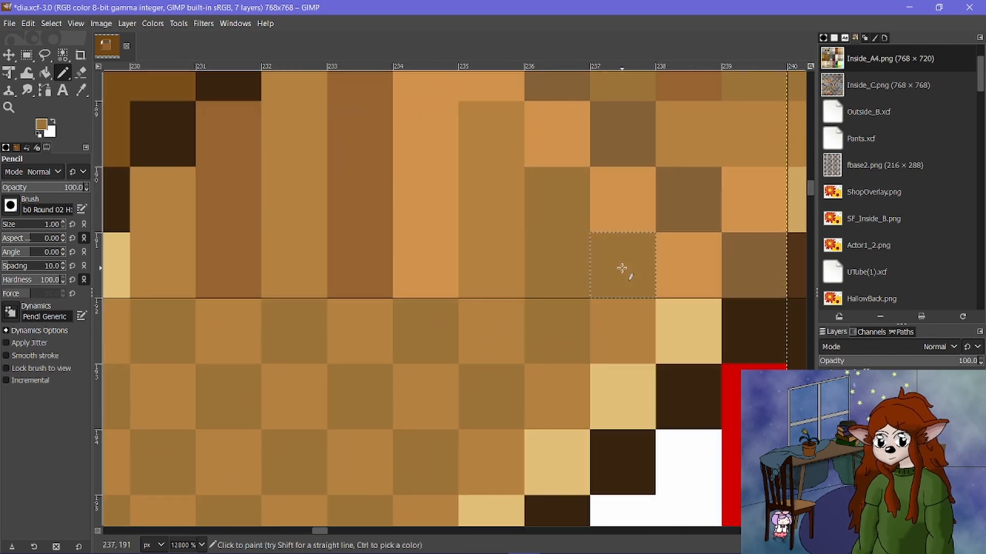
left_click(479, 265)
left_click(501, 139)
left_click(362, 261, "shift")
scroll(355, 256, "up", 2)
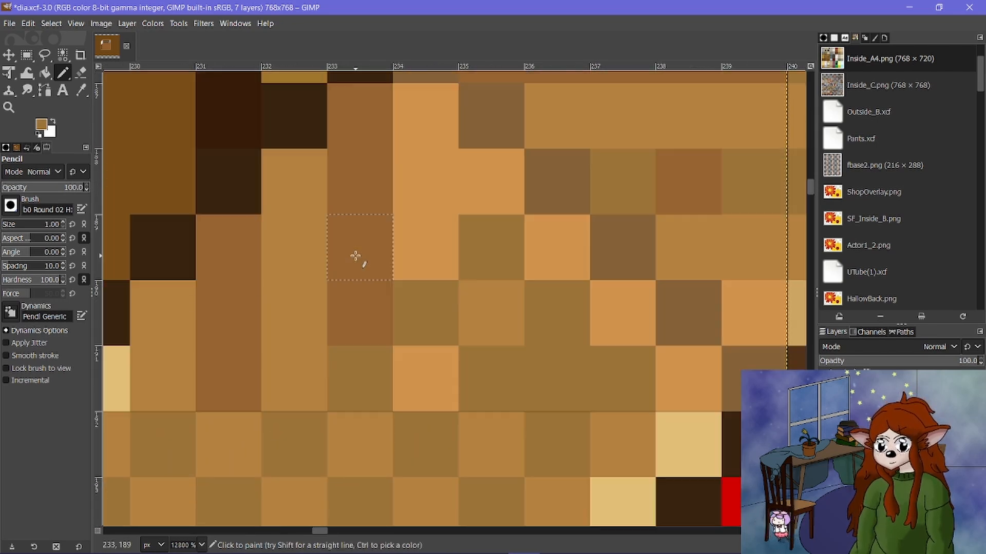
key("ctrl+z")
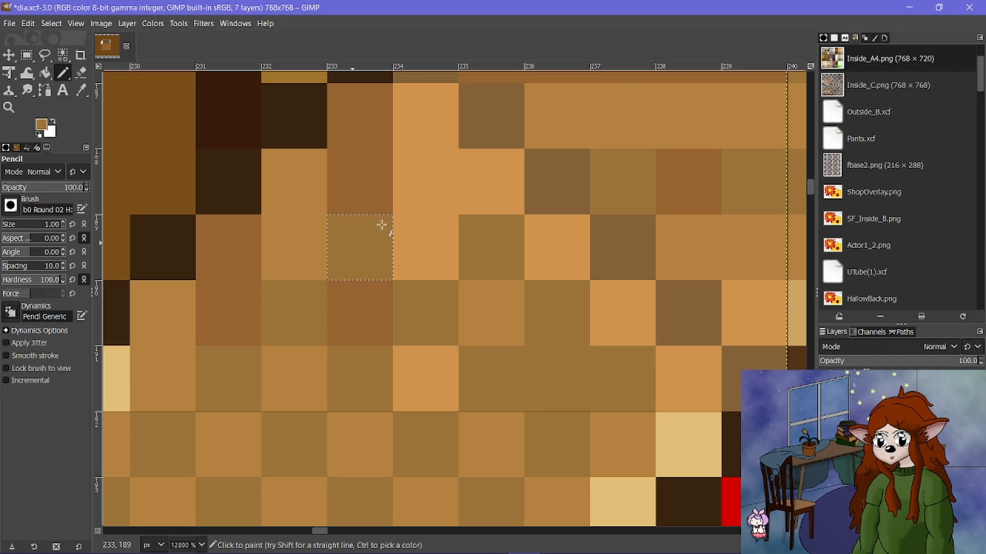
Draw a diagonal dark brown Pencil line just inside the dark outline of the upper corner piece, covering the light highlight pixel.
scroll(421, 175, "down", 1)
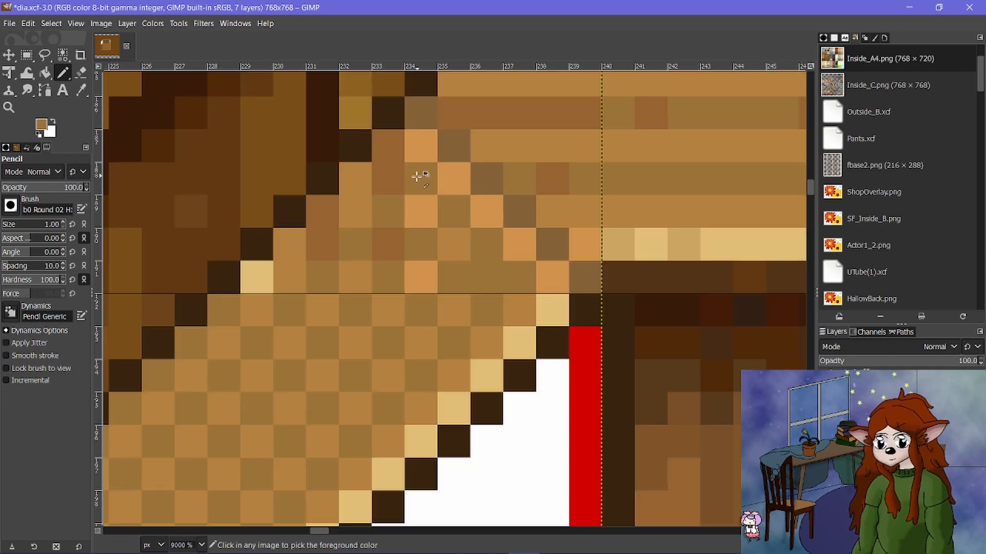
left_click(256, 278)
left_click(397, 149, "shift")
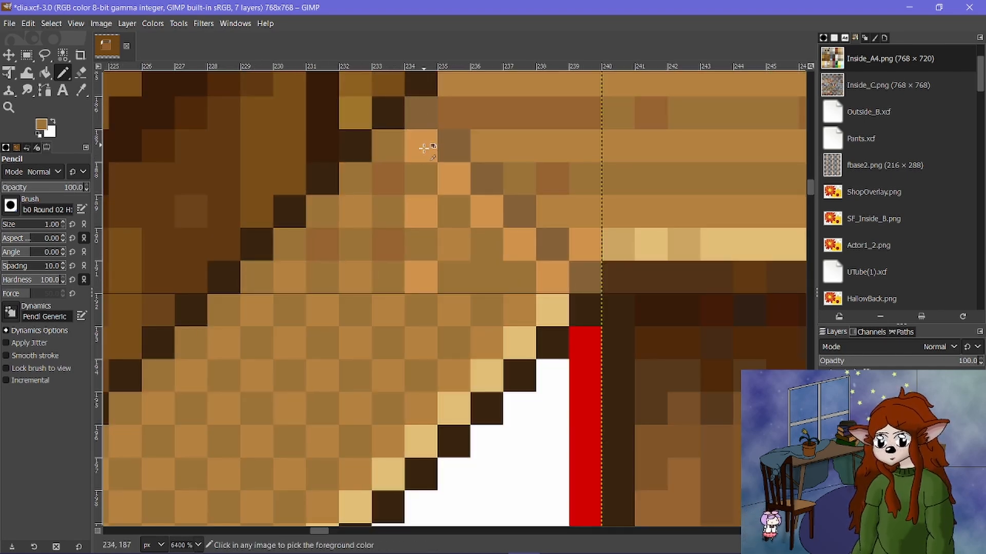
scroll(425, 147, "down", 2)
scroll(469, 279, "up", 2)
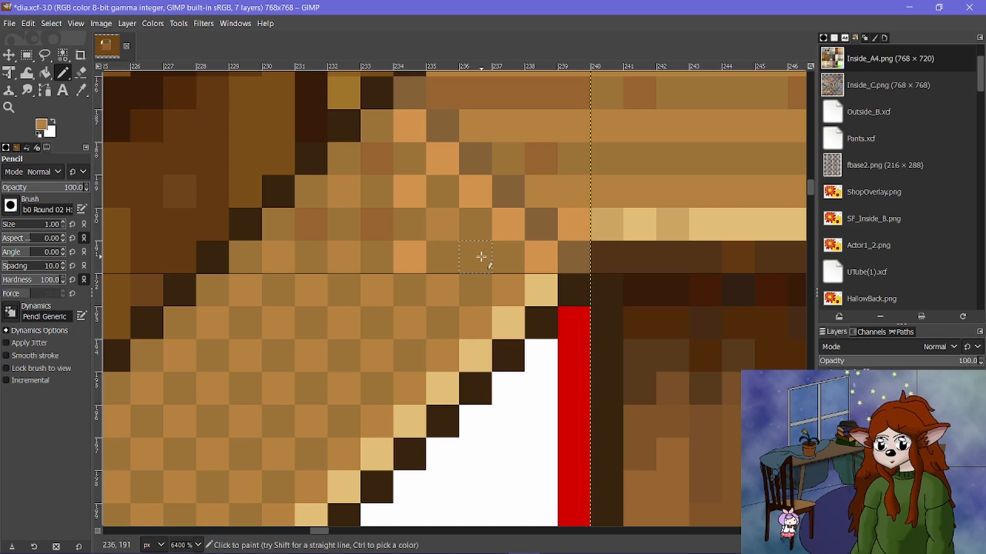
Examine how the diagonal trim joins the horizontal and vertical frame at both ends, close up and from a distance.
scroll(589, 292, "down", 6)
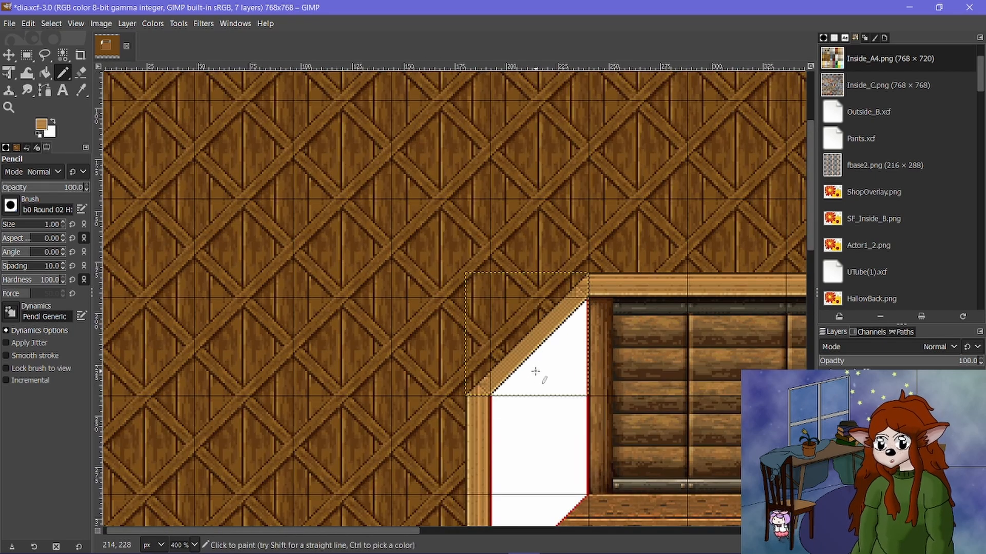
scroll(533, 369, "down", 2)
scroll(470, 268, "down", 3)
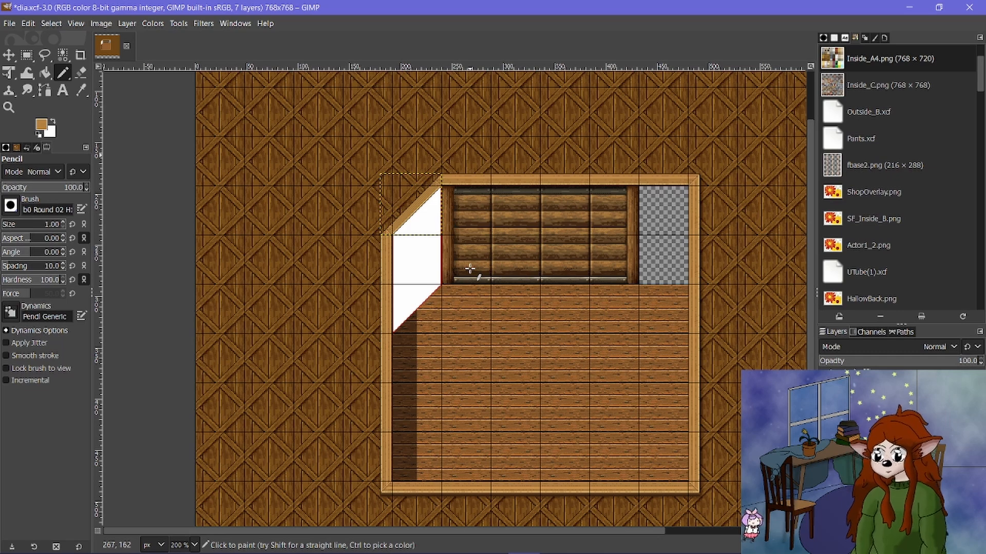
scroll(469, 269, "down", 1)
left_click(880, 470)
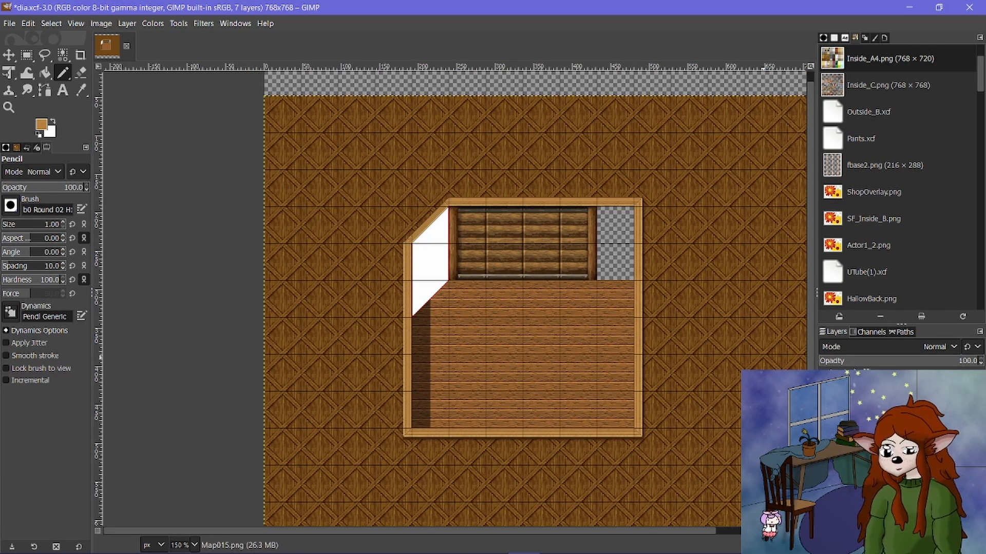
scroll(497, 202, "up", 2)
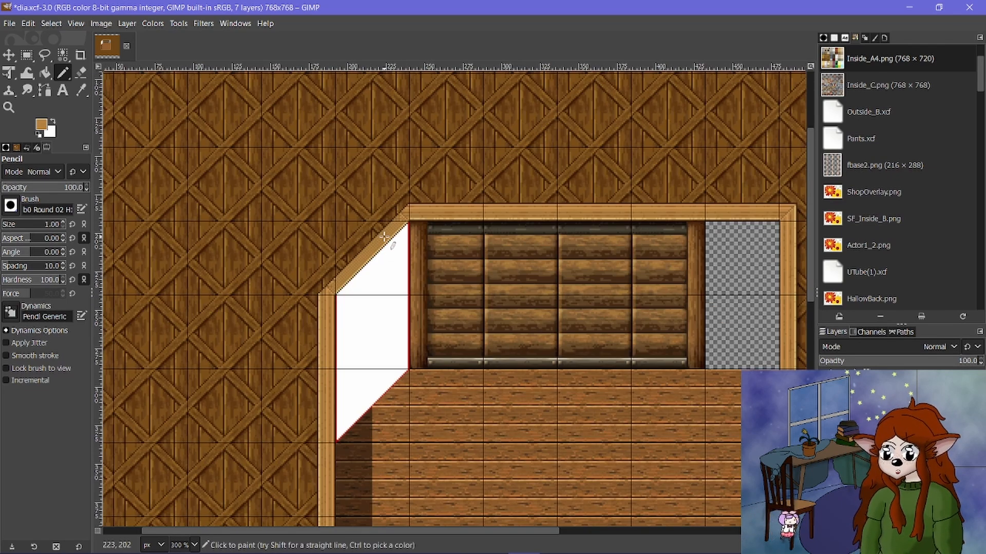
scroll(339, 286, "up", 1)
scroll(337, 286, "down", 3)
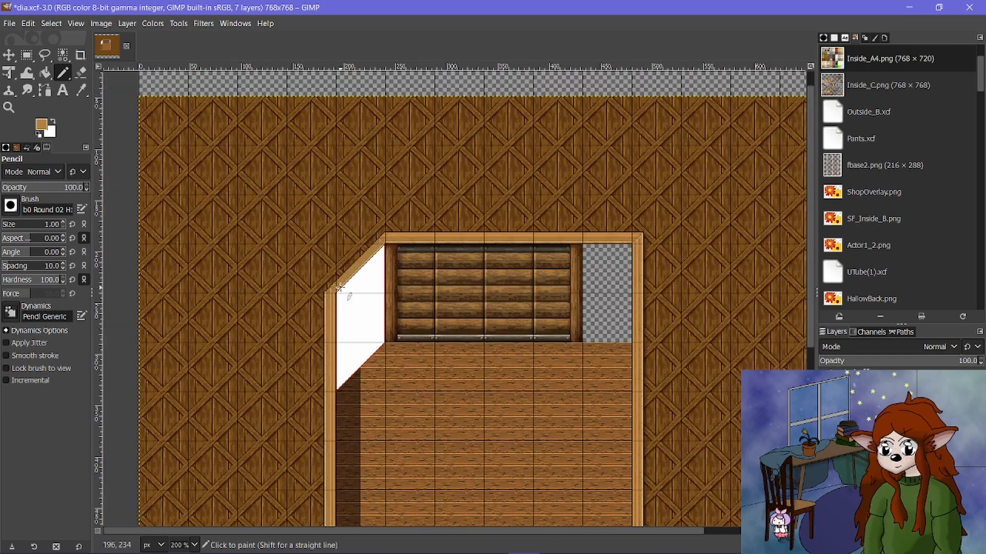
scroll(374, 268, "up", 2)
scroll(375, 268, "up", 1)
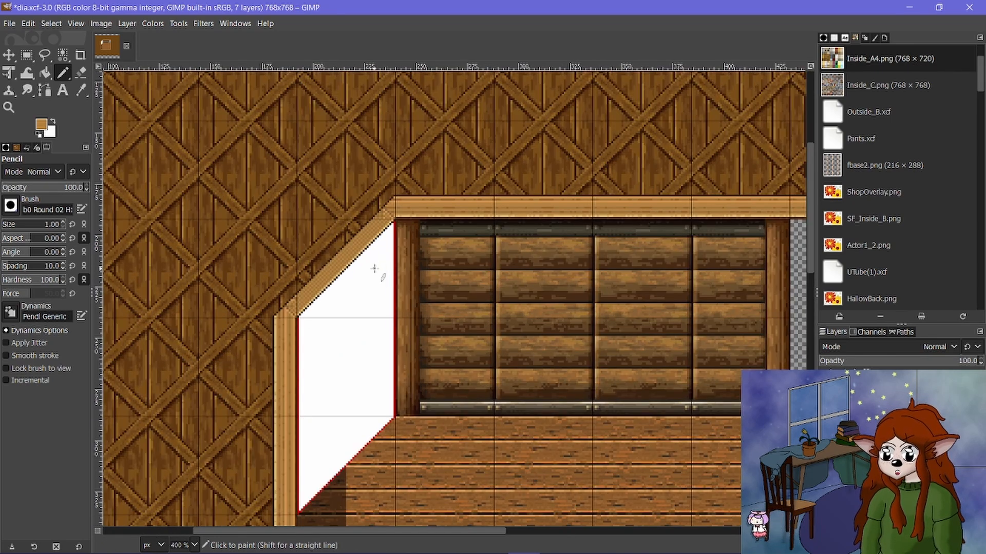
scroll(375, 268, "down", 2)
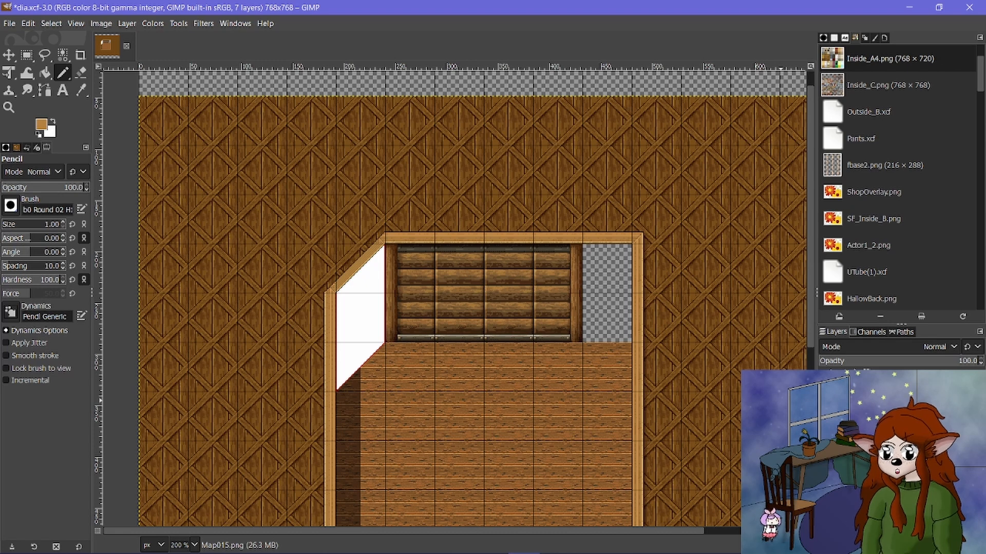
Merge the two trim corner pieces into the diagonal wall piece's layer and hide the room map layer.
key("ctrl+v")
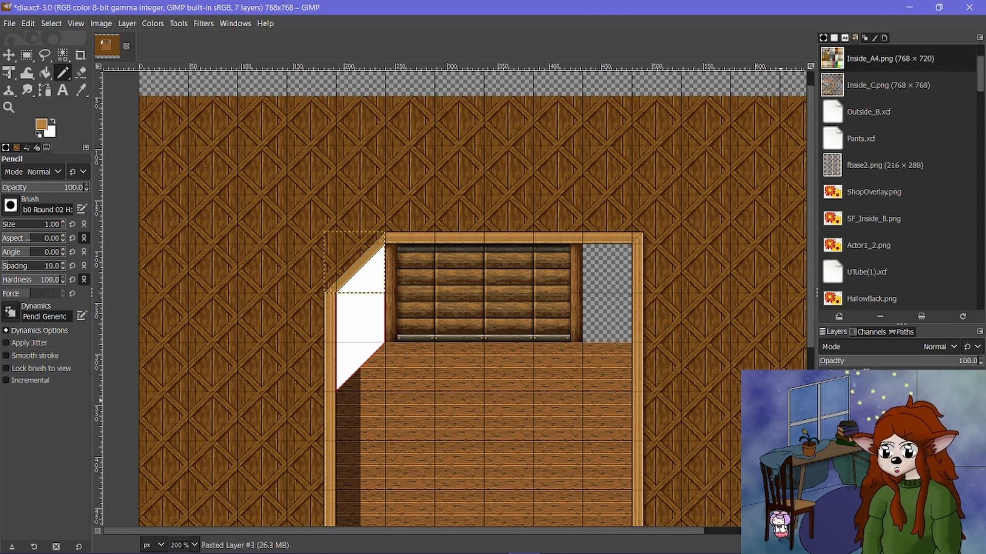
key("ctrl+z")
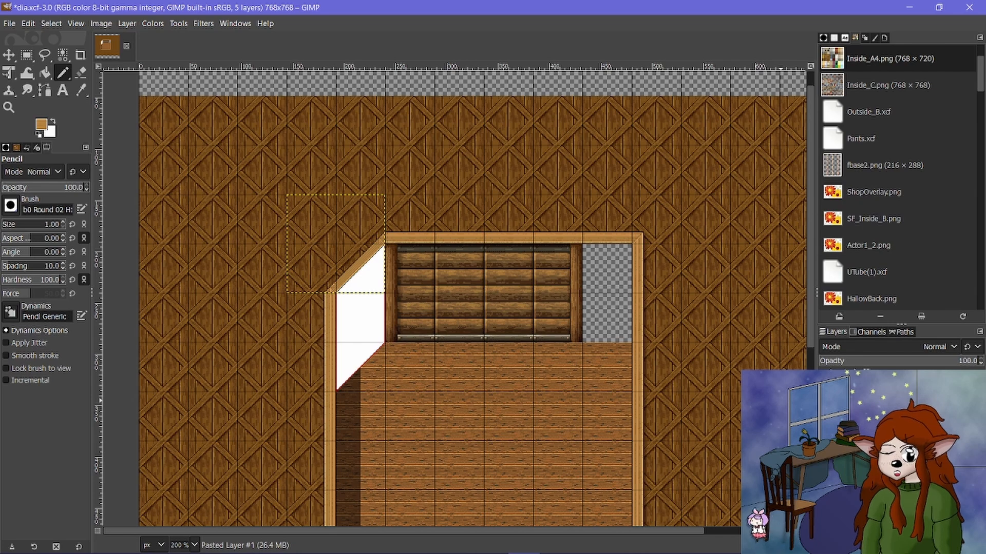
left_click(825, 462)
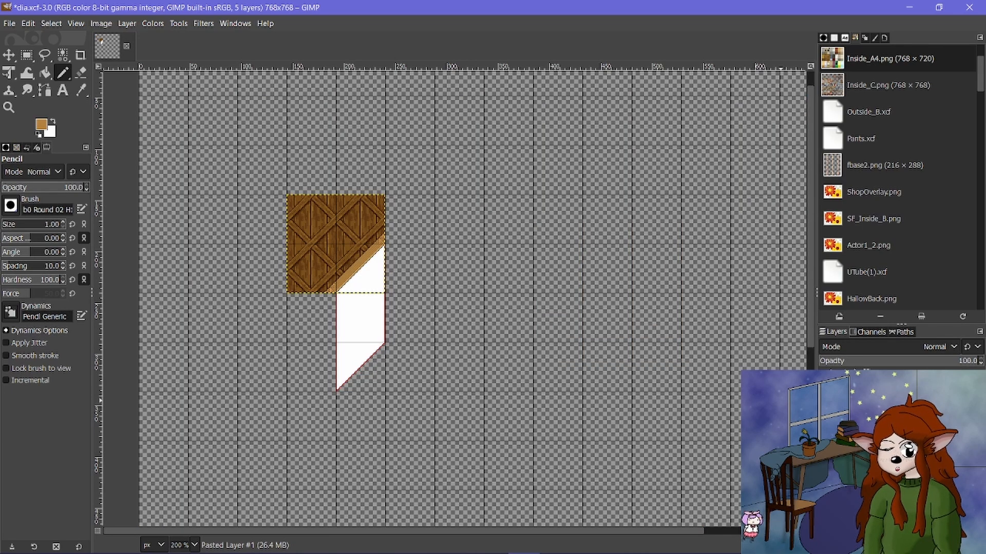
scroll(326, 220, "up", 3)
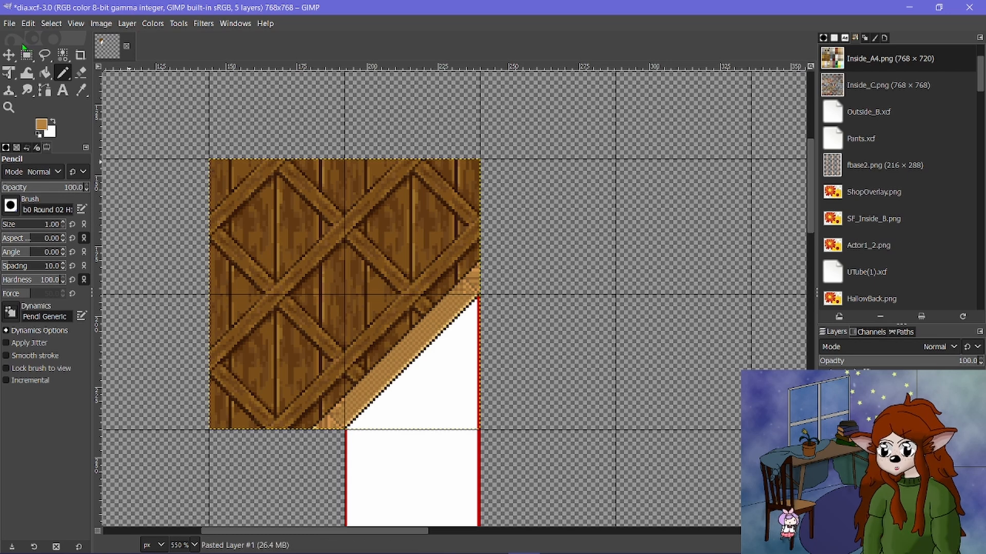
left_click(27, 55)
left_click_drag(155, 114, 345, 294)
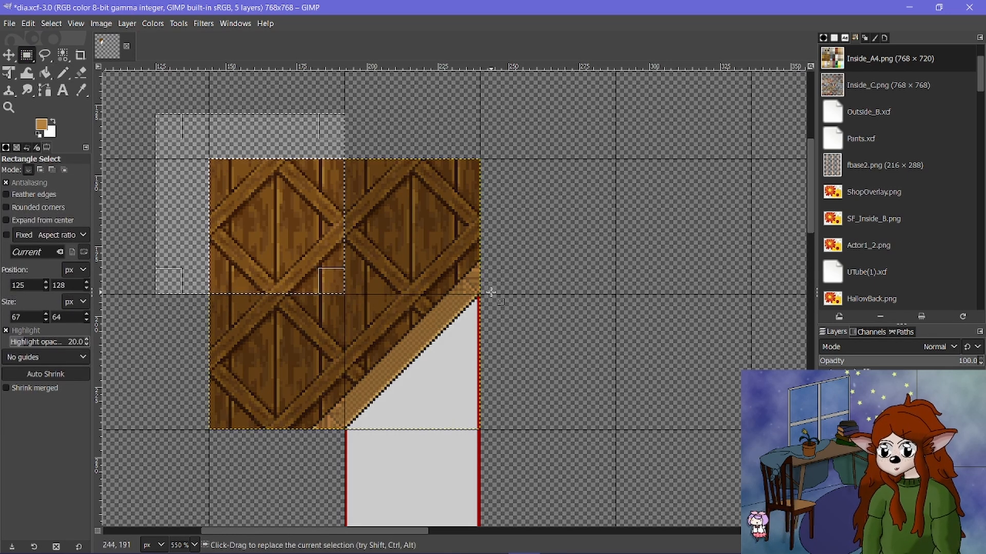
left_click(51, 23)
left_click(62, 54)
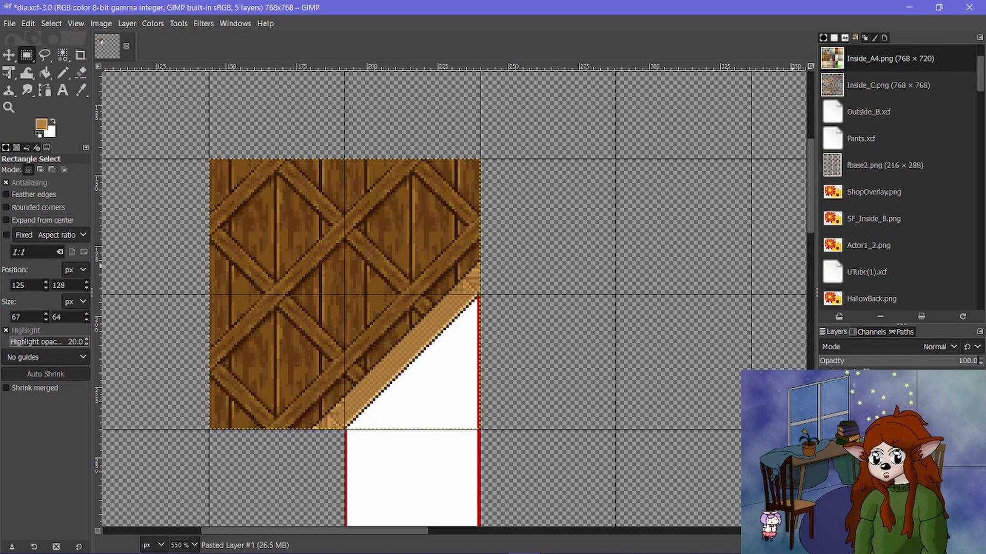
Duplicate the diagonal wall piece, flip the copy horizontally, and move it to the right, clear of the original.
key("ctrl+v")
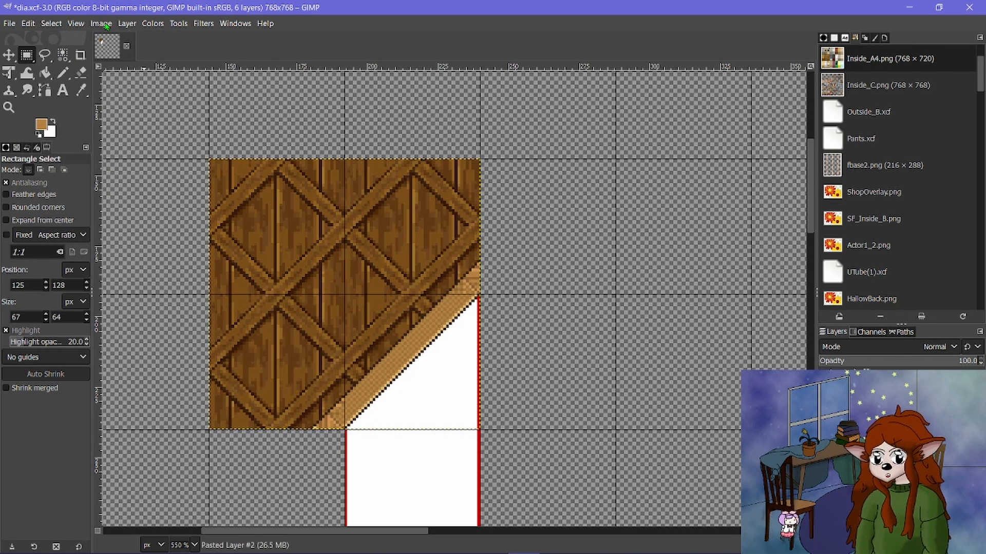
left_click(127, 23)
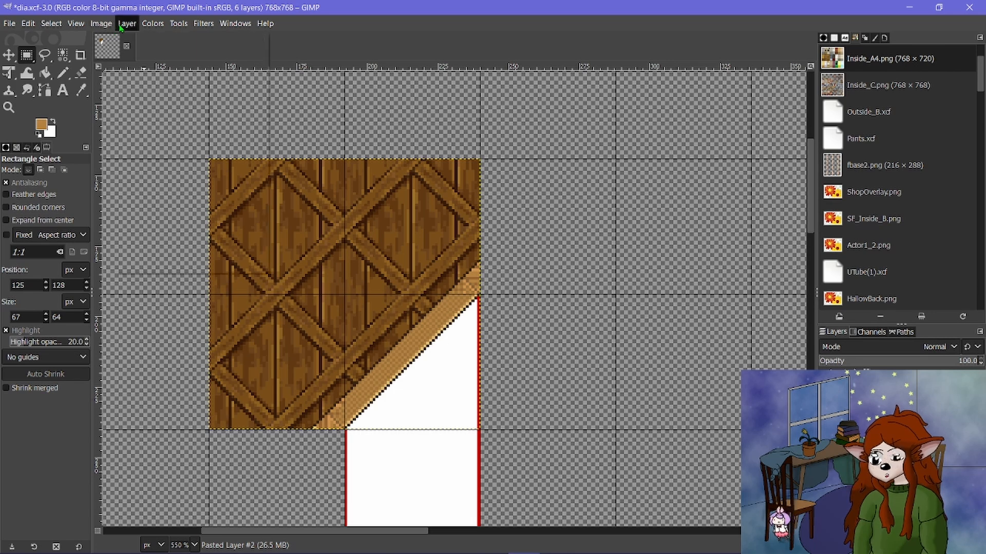
mouse_move(255, 183)
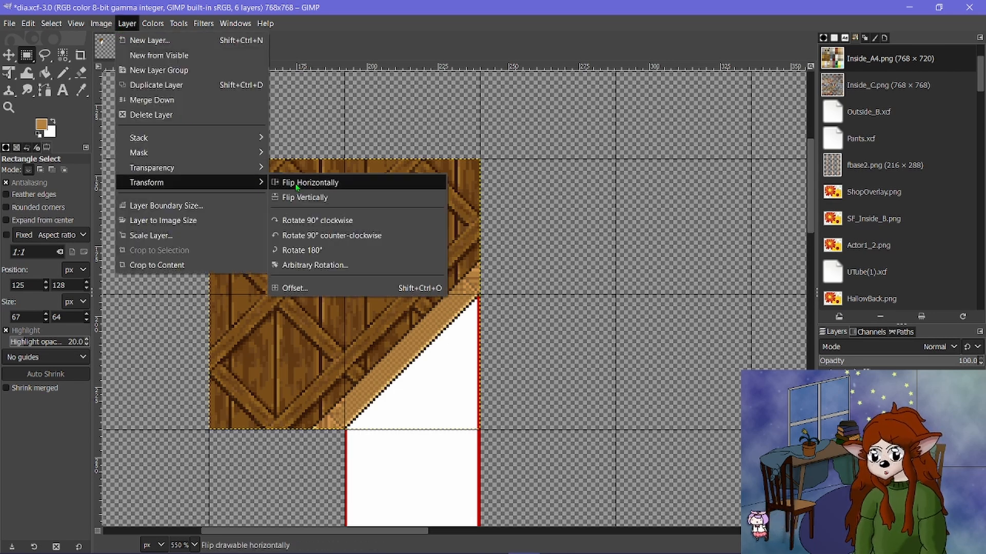
left_click(303, 183)
key("m")
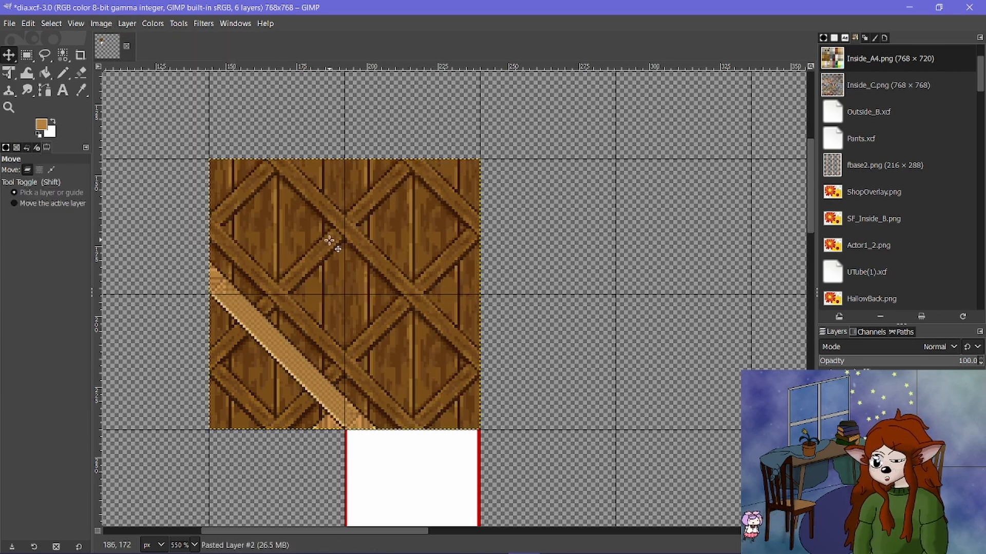
left_click_drag(333, 241, 697, 264)
scroll(514, 261, "right", 1)
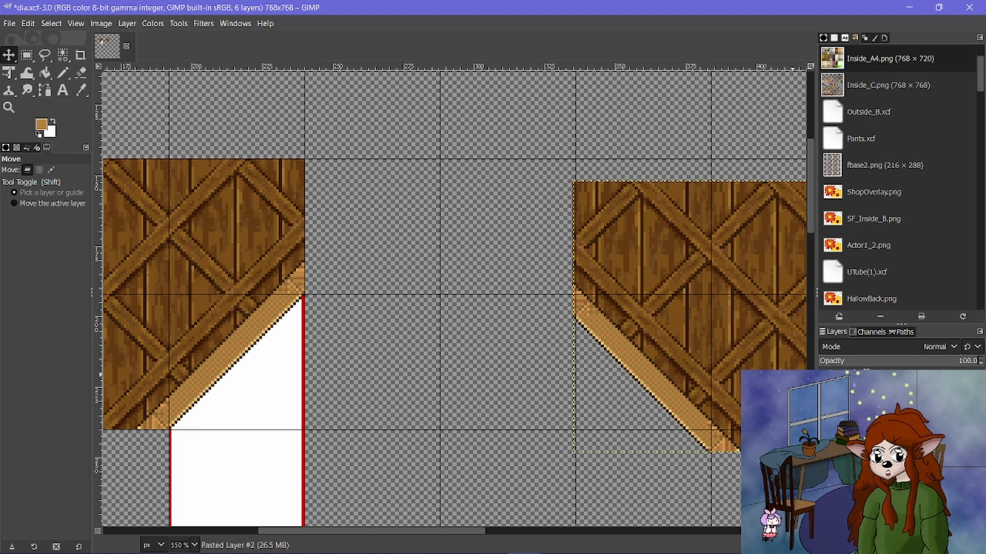
Show the room map layer again and align the mirrored wall piece with the frame at the room's upper-right corner.
left_click(825, 436)
scroll(476, 345, "right", 1)
left_click_drag(404, 325, 658, 271)
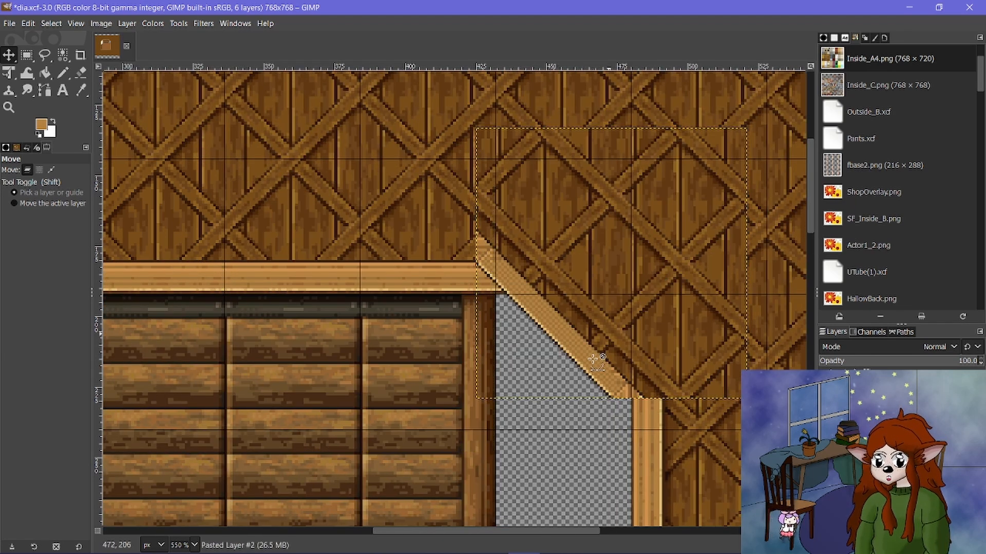
scroll(595, 362, "up", 2)
left_click_drag(607, 304, 633, 345)
scroll(553, 303, "down", 3)
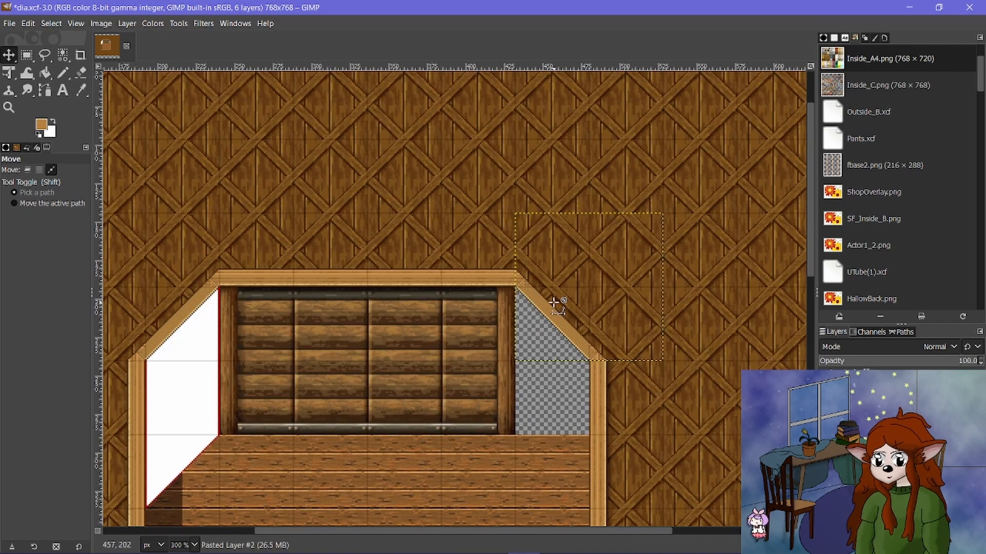
scroll(544, 287, "down", 1)
scroll(535, 285, "down", 1)
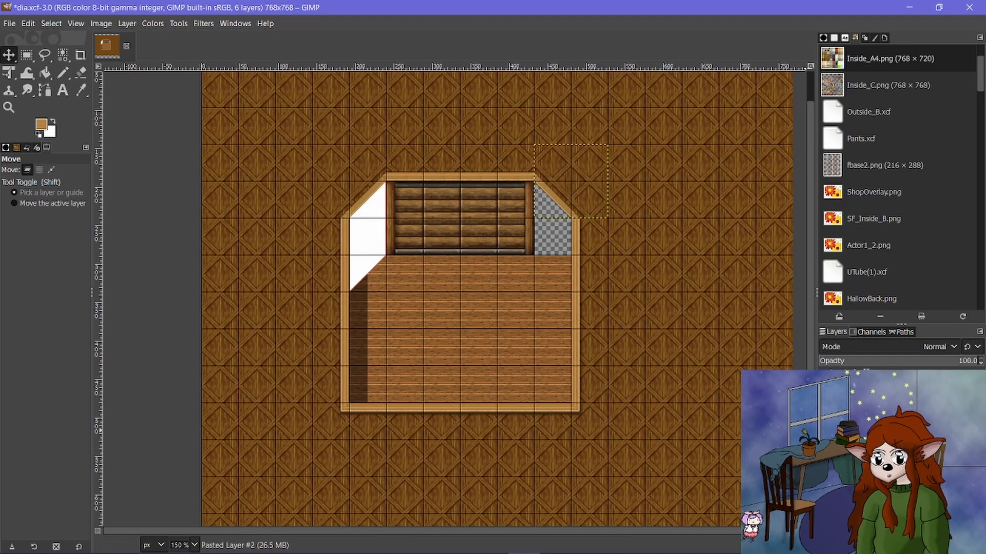
Duplicate the upper-right wall piece, flip the copy vertically, and move it down to the room's lower-right corner.
left_click(124, 25)
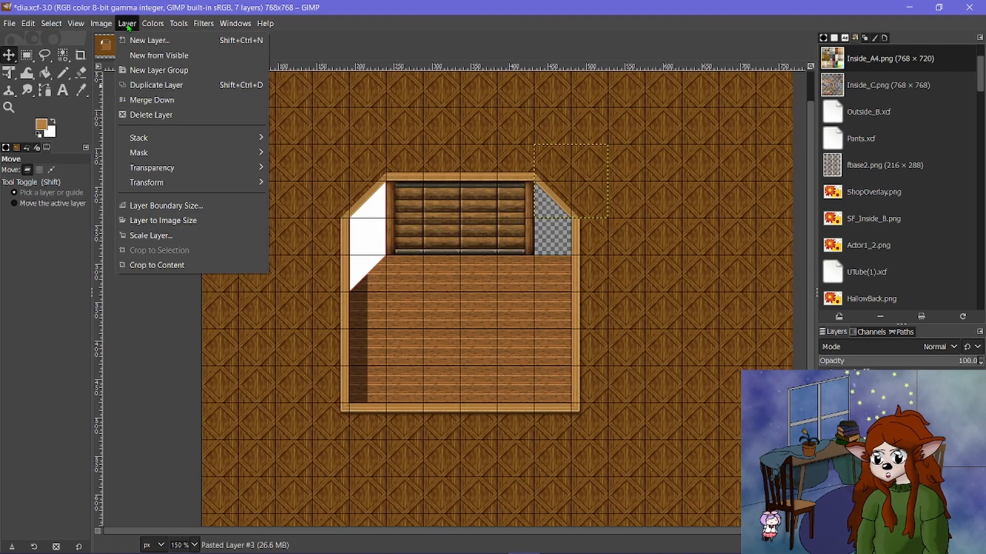
mouse_move(238, 182)
left_click(291, 183)
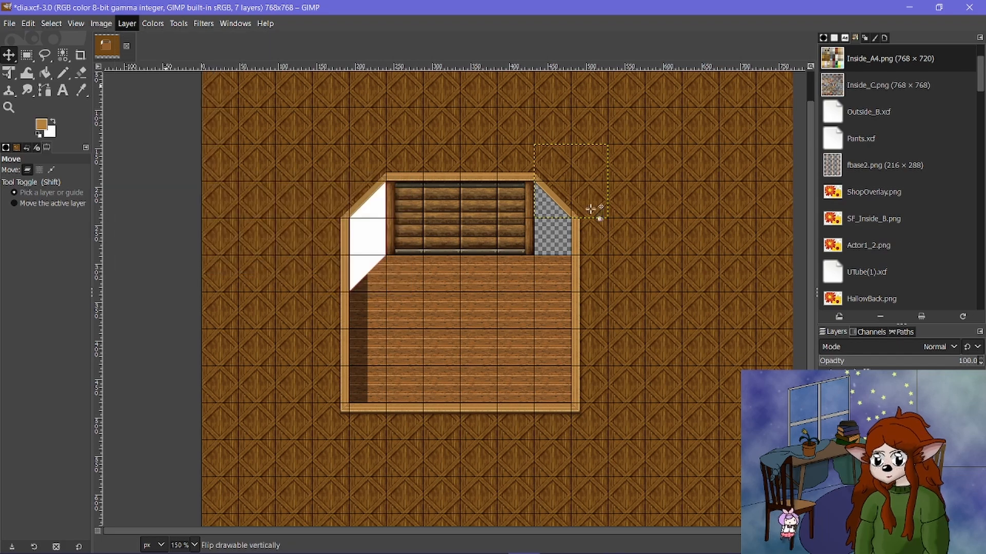
left_click_drag(590, 188, 592, 392)
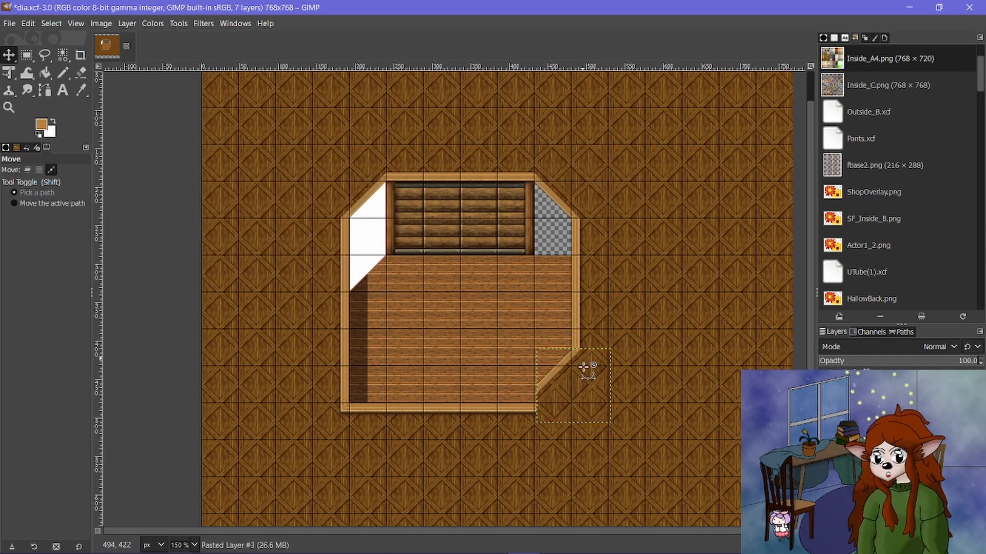
Align the lower-right wall piece precisely with the tile grid so its trim meets the room's right and bottom frame.
scroll(587, 371, "up", 3)
scroll(508, 313, "down", 2)
scroll(502, 293, "up", 2)
left_click_drag(520, 286, 534, 376)
scroll(469, 395, "down", 3)
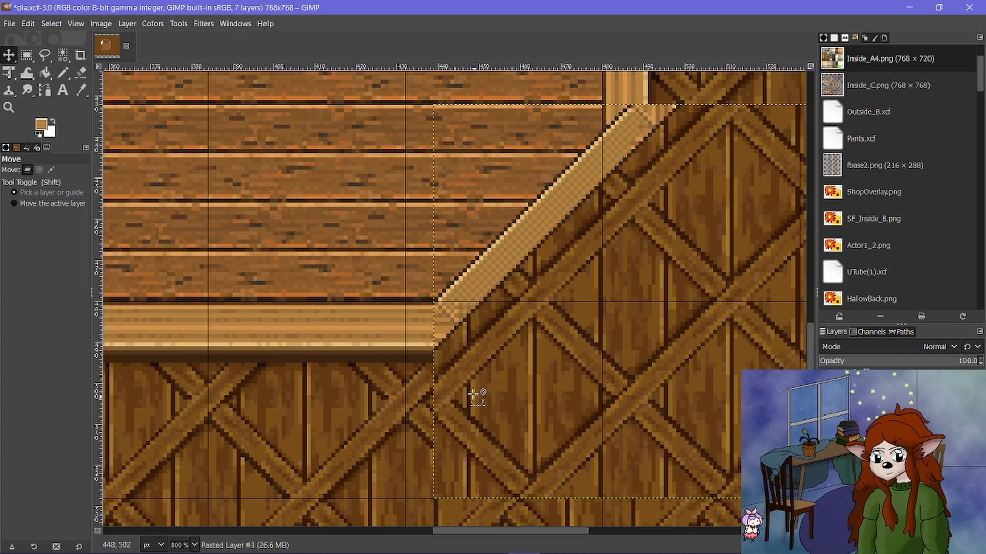
scroll(462, 253, "up", 2)
left_click_drag(462, 253, 419, 214)
scroll(419, 214, "down", 3)
scroll(332, 251, "up", 2)
left_click_drag(402, 257, 385, 238)
scroll(422, 290, "down", 2)
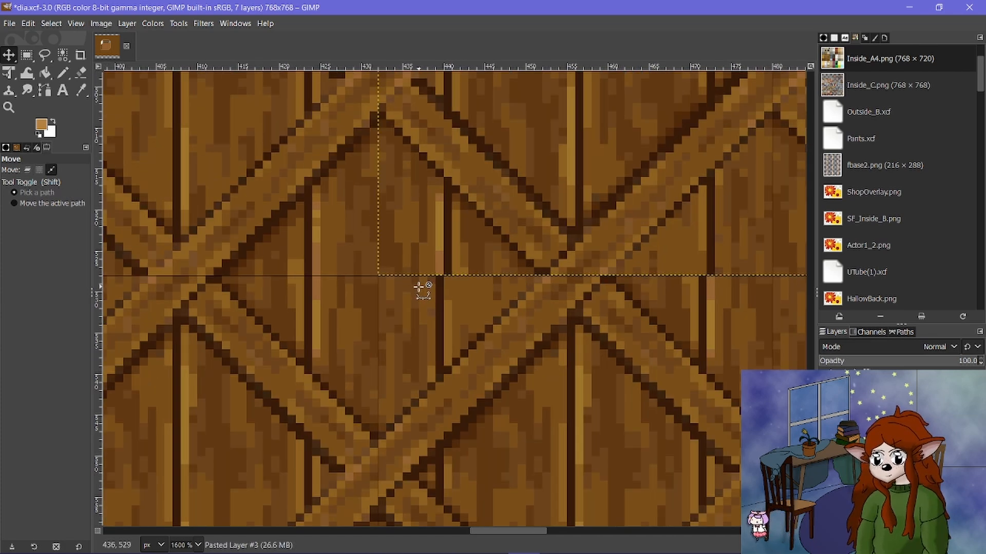
scroll(422, 290, "down", 3)
scroll(374, 247, "down", 2)
scroll(367, 240, "up", 3)
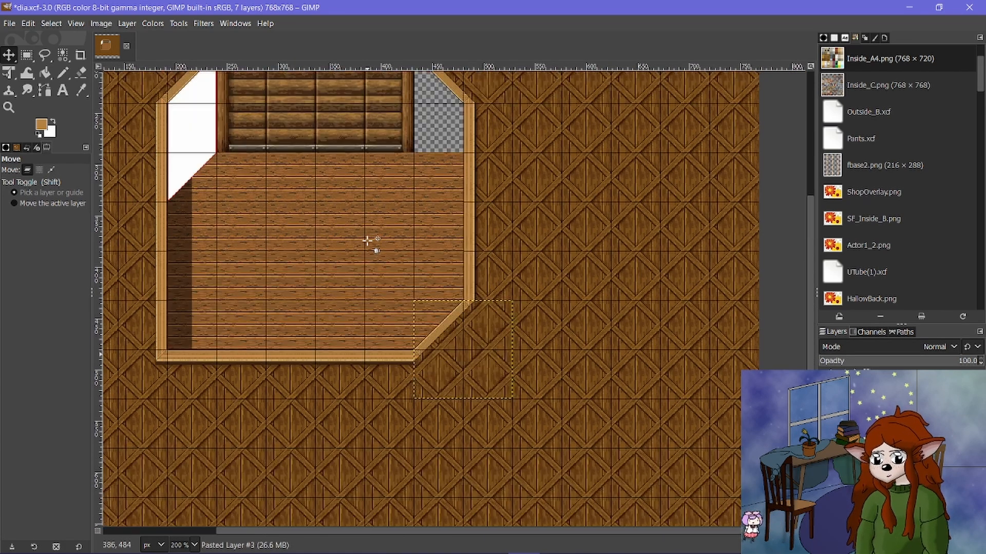
Duplicate the lower-right wall piece, flip the copy horizontally, and move it across to the room's lower-left corner.
key("ctrl+v")
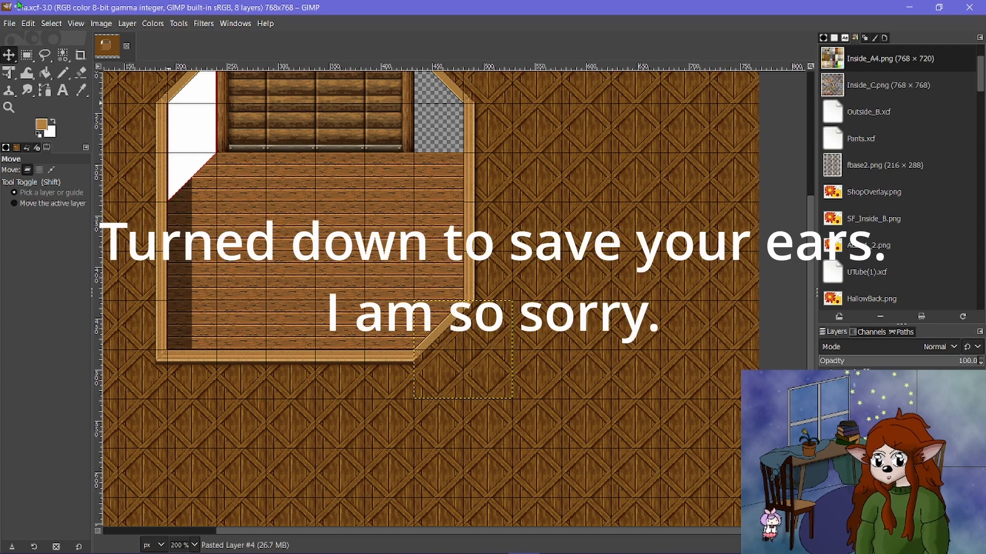
left_click(127, 23)
mouse_move(239, 182)
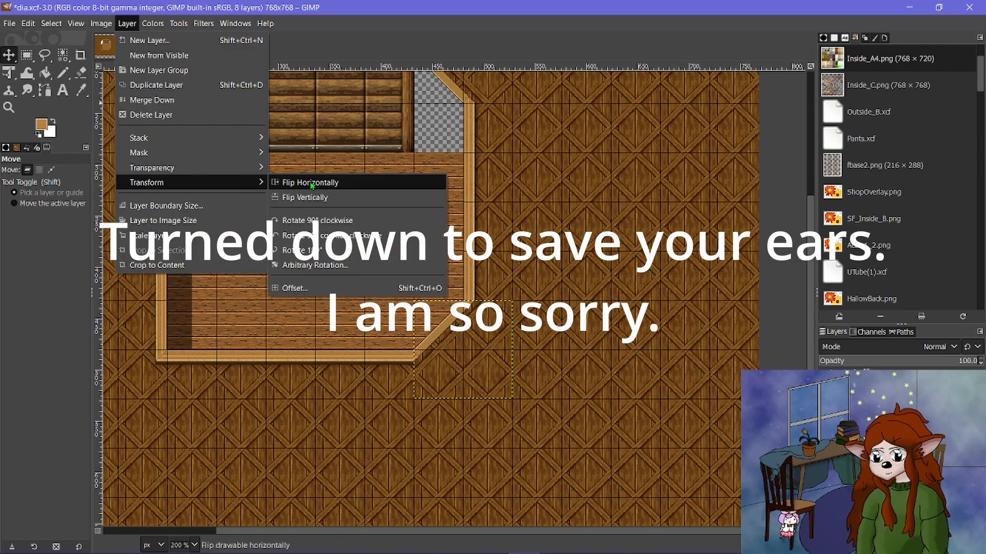
left_click(321, 183)
left_click_drag(479, 358, 205, 341)
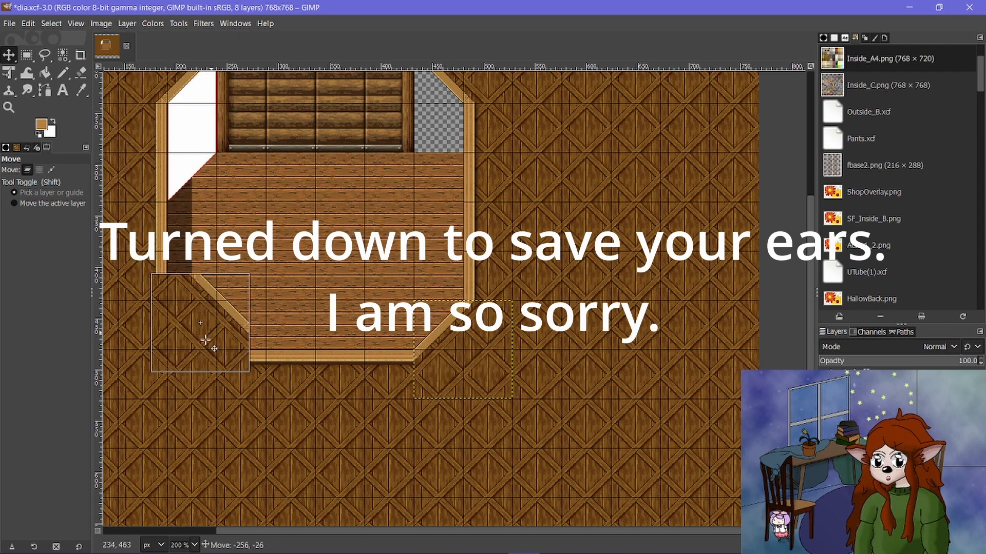
Align the lower-left wall piece precisely with the tile grid and the room's left and bottom frame.
scroll(149, 405, "up", 3)
left_click_drag(197, 275, 235, 350)
scroll(212, 377, "up", 2)
scroll(328, 375, "up", 2)
left_click_drag(425, 310, 236, 350)
scroll(236, 350, "down", 2)
scroll(550, 308, "down", 9)
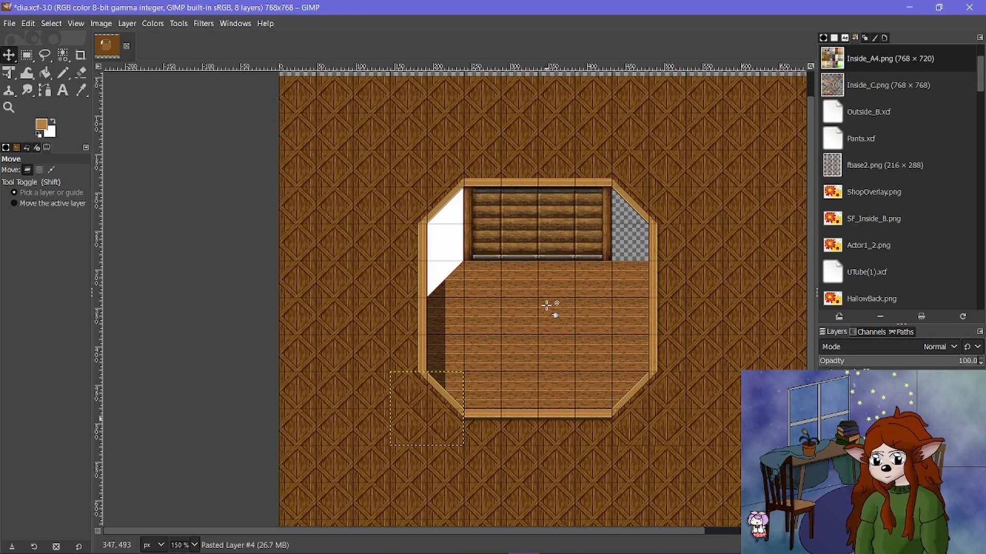
scroll(377, 391, "up", 1)
scroll(386, 444, "up", 1)
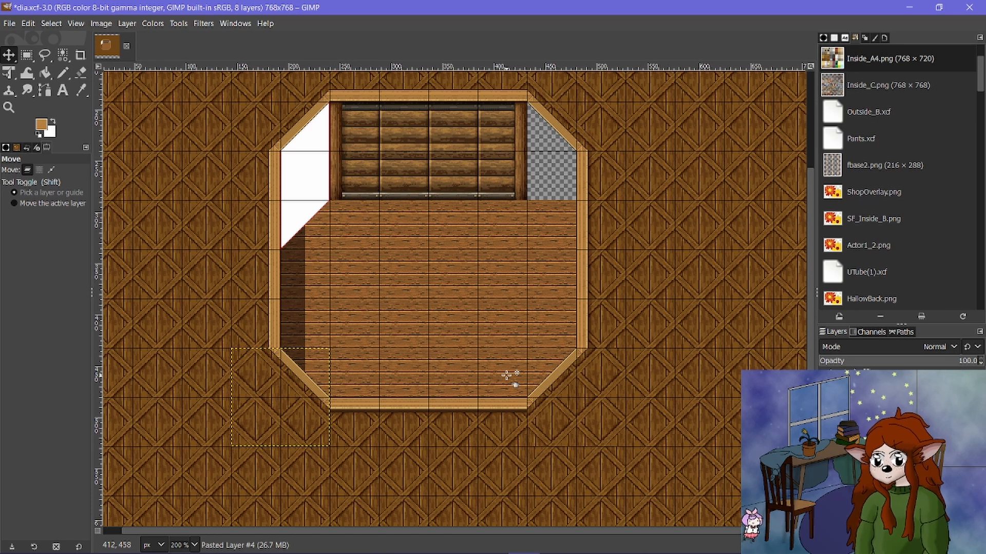
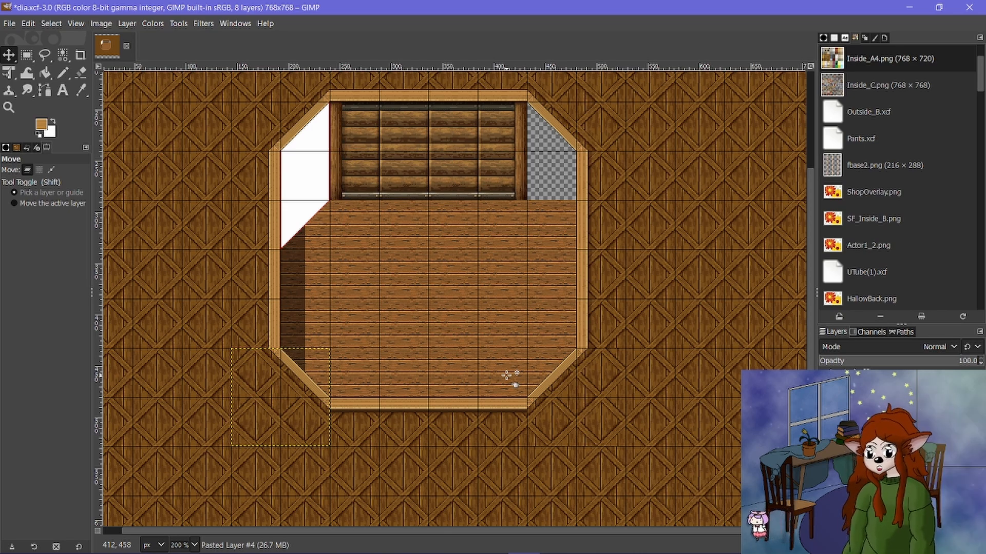
scroll(226, 457, "up", 3)
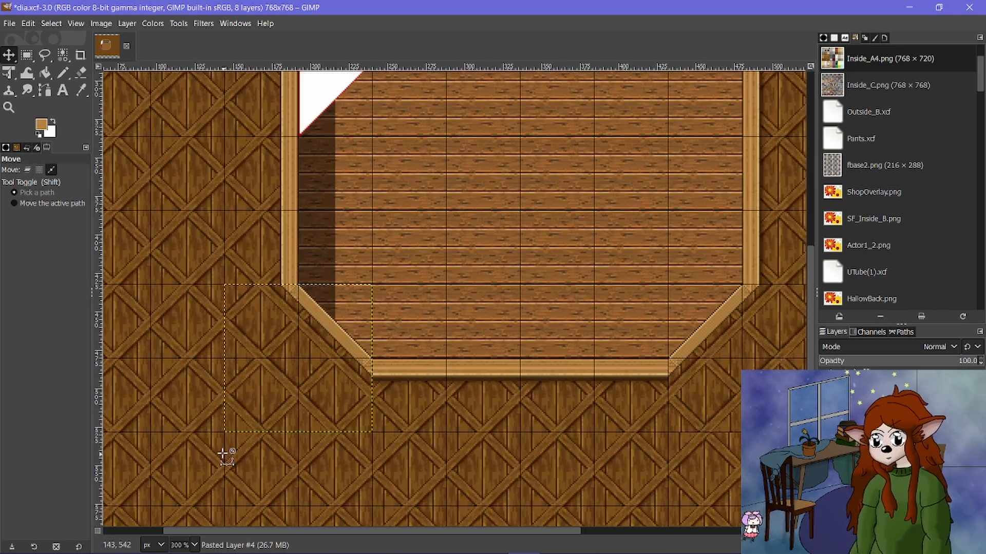
scroll(431, 251, "down", 3)
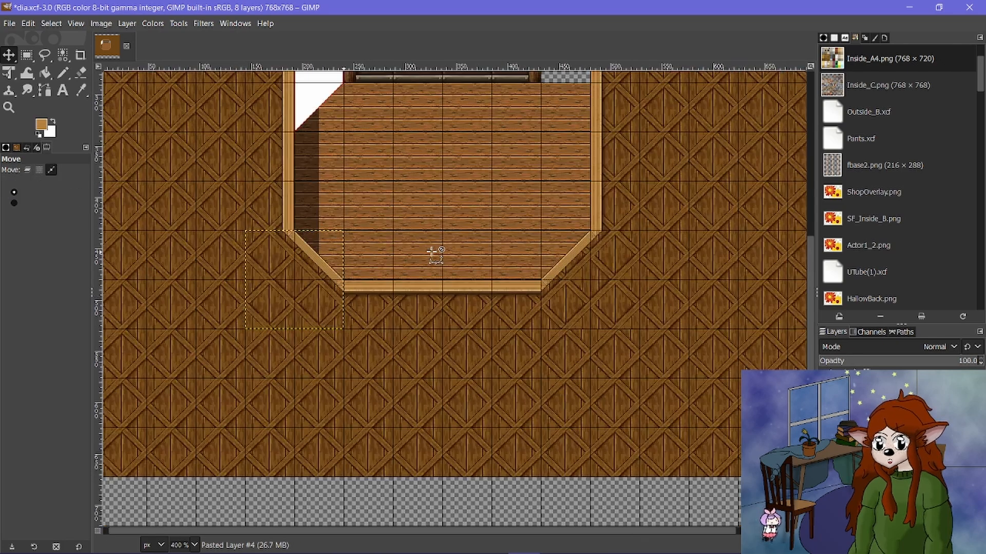
Merge the four mirrored corner wall pieces down into a single layer.
scroll(539, 316, "down", 3)
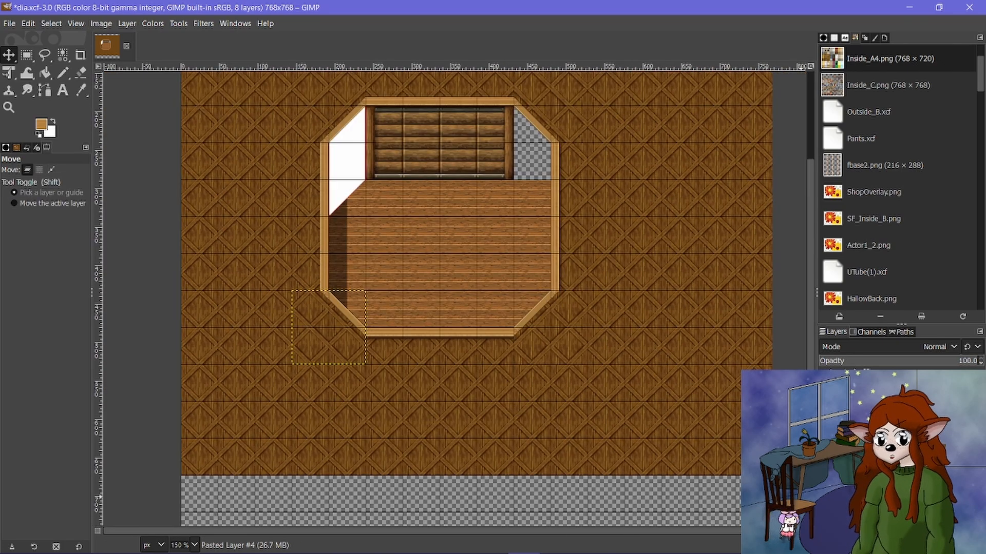
left_click(933, 547)
left_click(932, 547)
left_click(932, 548)
left_click(932, 548)
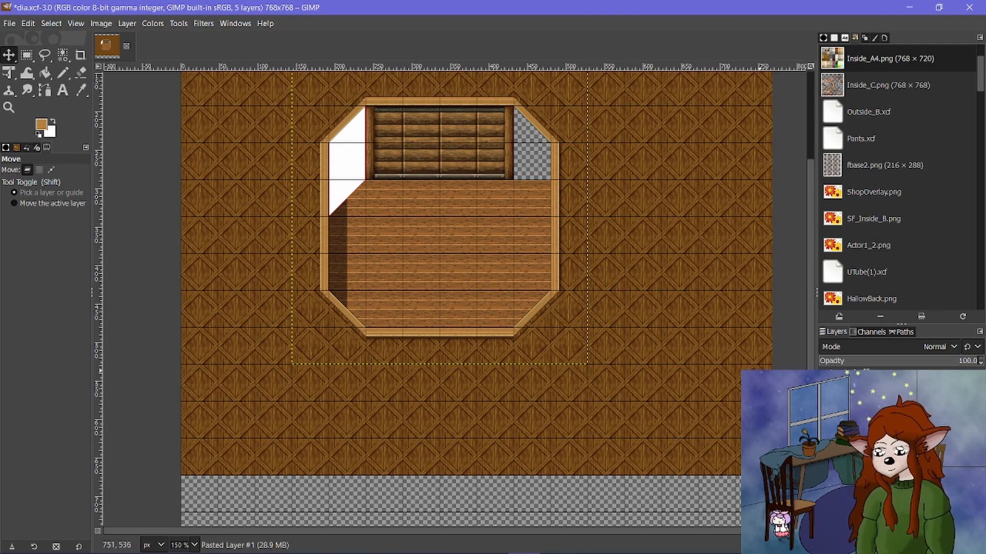
Select the 48 × 48 px floor tile at 192, 288 under the wall template's lower diagonal and copy it onto a new layer.
scroll(341, 198, "up", 6)
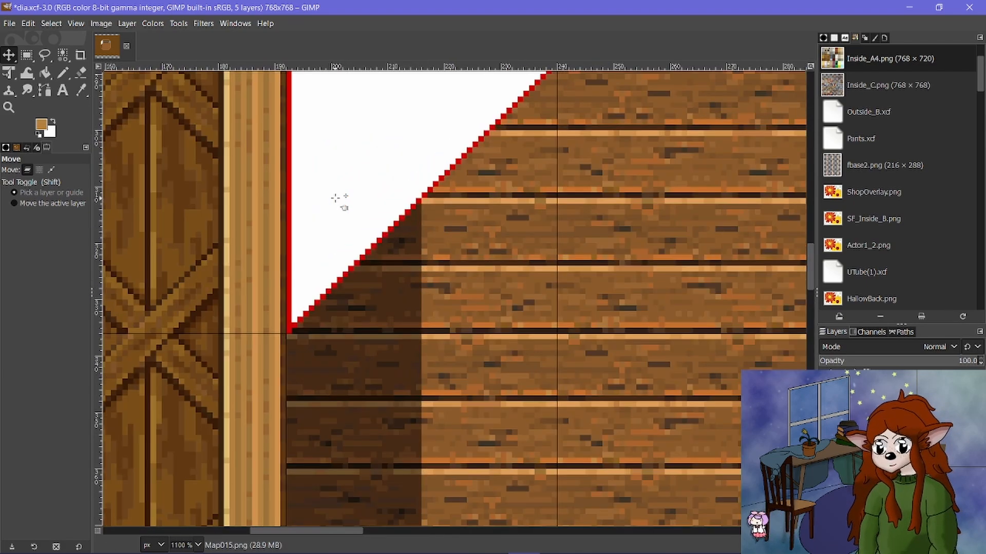
left_click(27, 55)
scroll(559, 333, "up", 2)
left_click(561, 337)
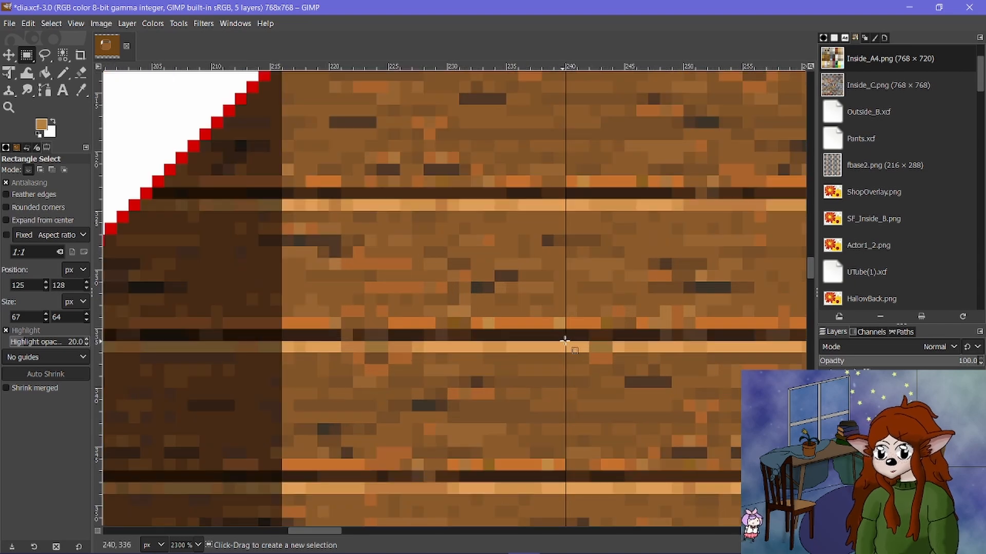
scroll(439, 268, "down", 2)
left_click_drag(526, 311, 218, 132)
scroll(438, 267, "up", 2)
scroll(241, 166, "up", 1)
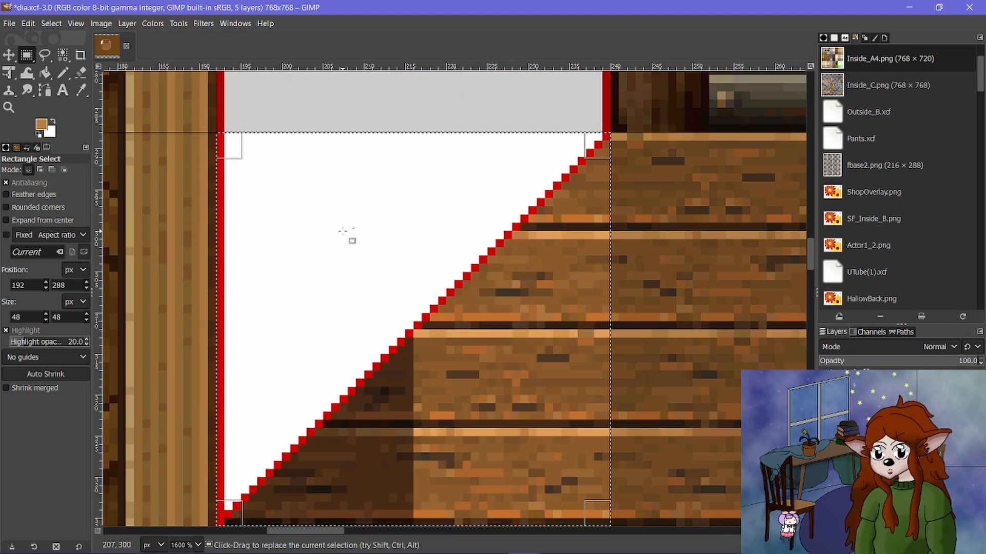
scroll(343, 231, "down", 2)
scroll(418, 292, "up", 1)
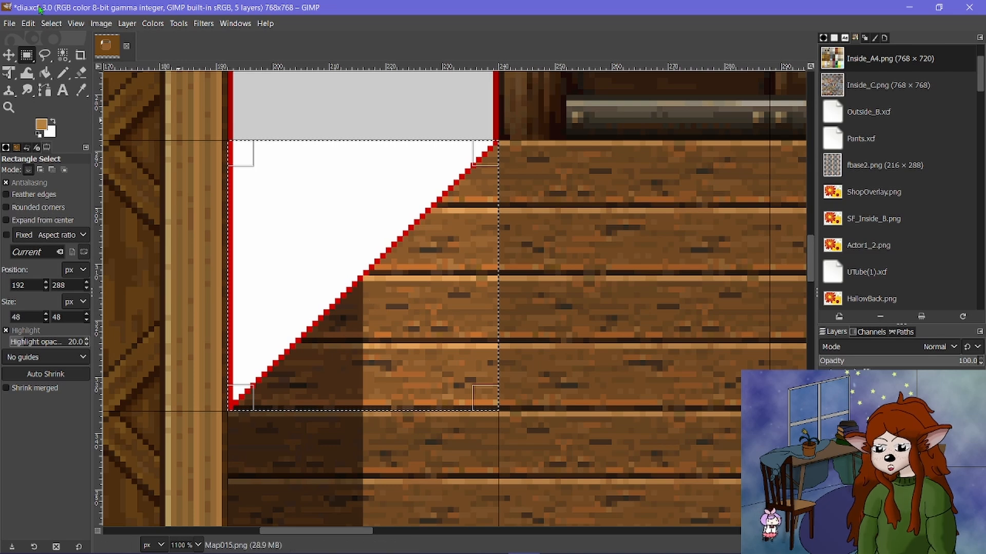
left_click(51, 23)
left_click(52, 25)
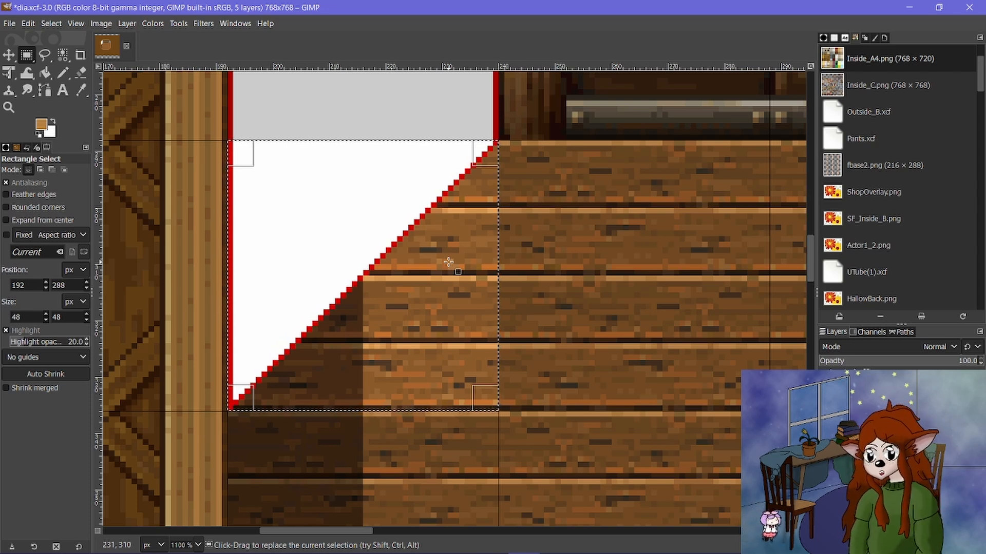
scroll(296, 235, "up", 1)
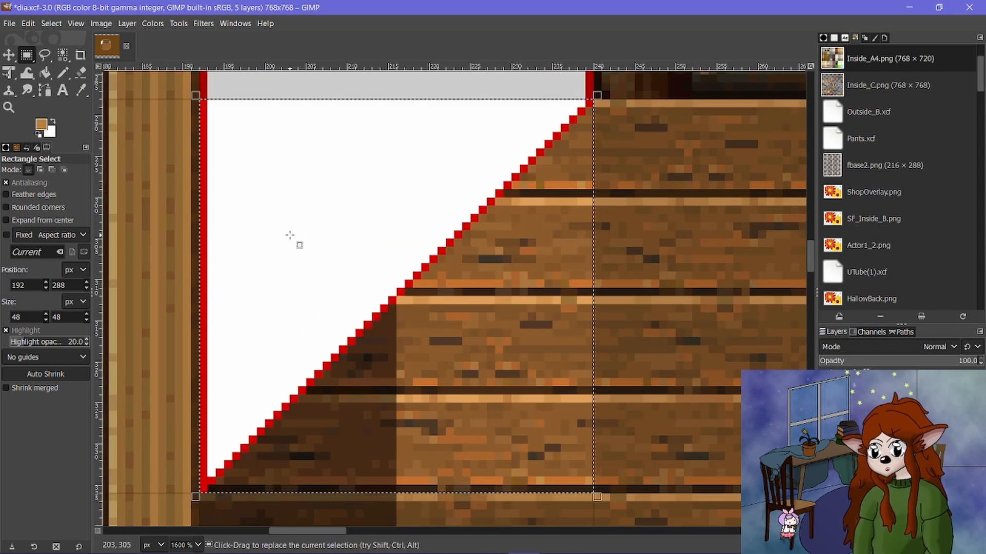
key("ctrl+c")
key("ctrl+v")
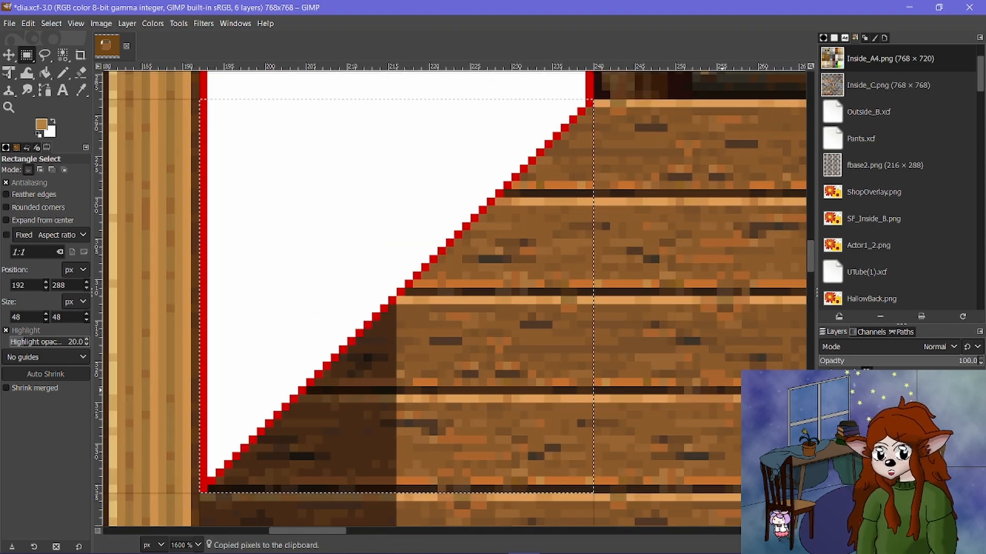
Hide the map, delete the area covered by the red-and-white wall template from the copied floor tile, hide the template and clear the selection.
left_click(826, 493)
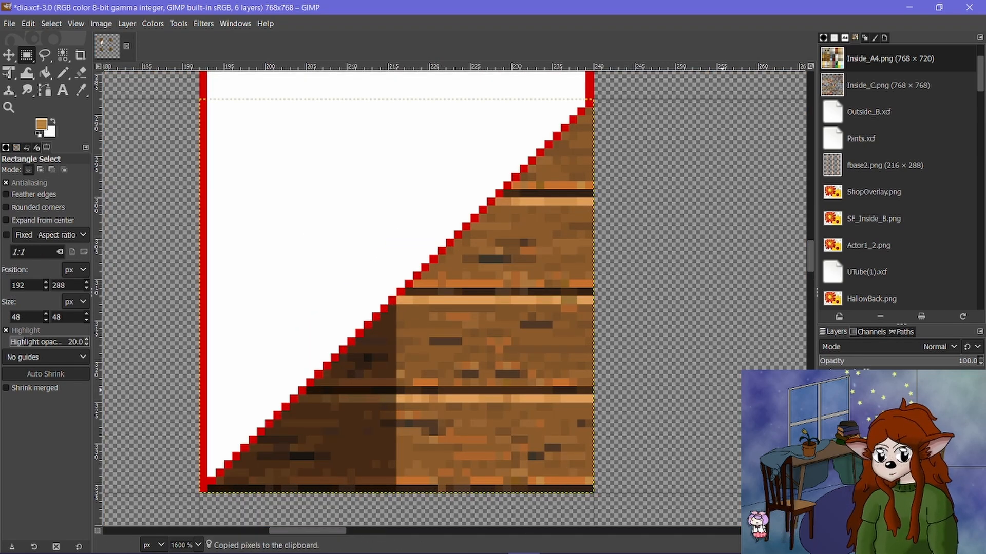
left_click(63, 55)
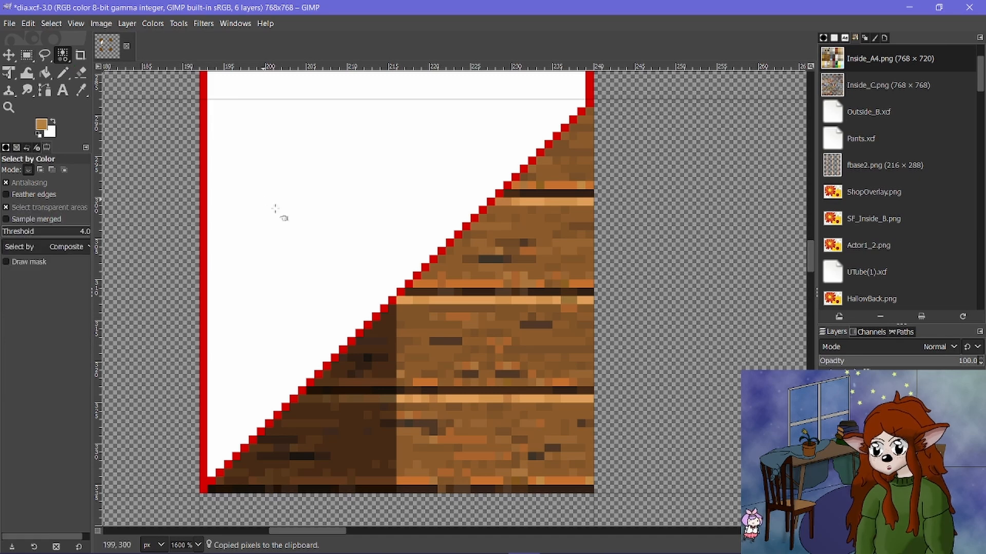
left_click(360, 333, "shift")
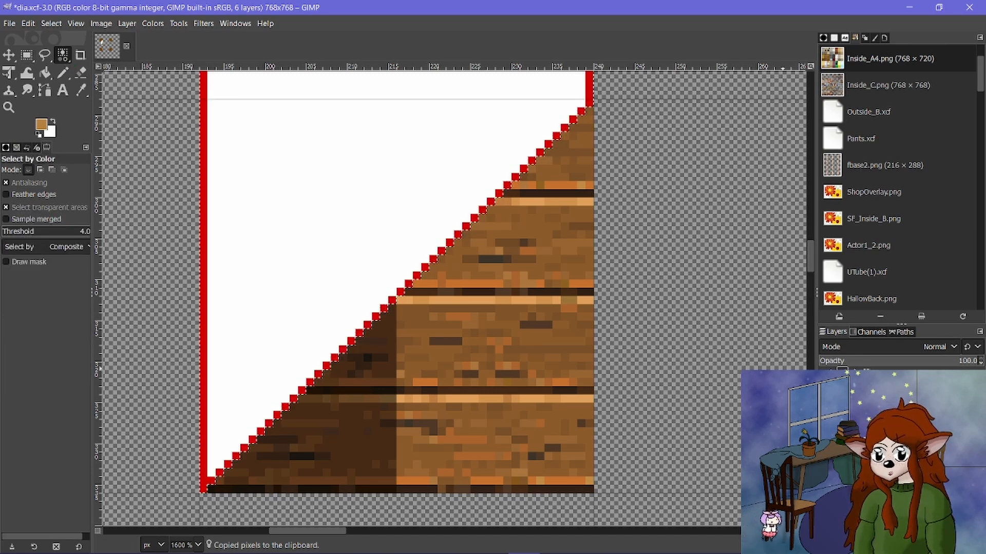
key("ctrl+v")
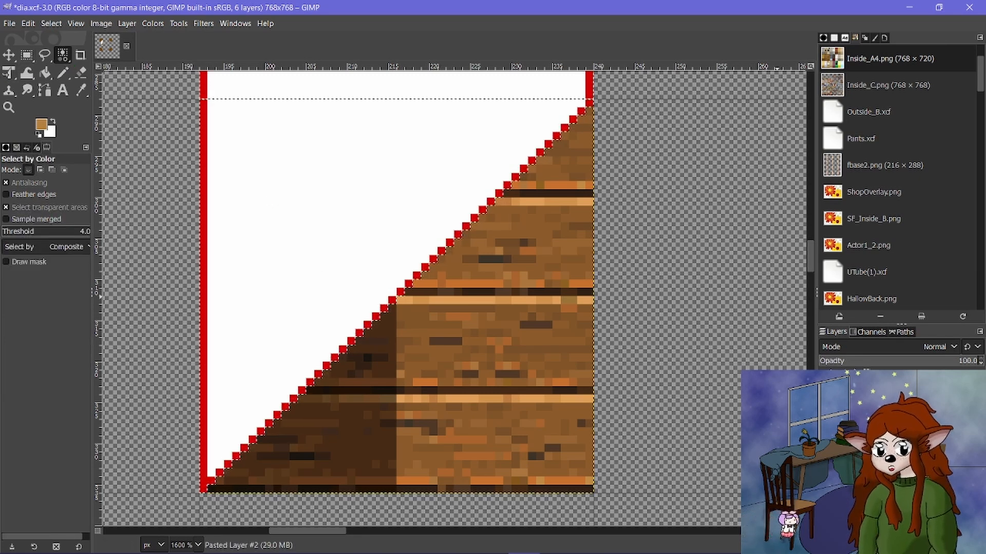
key("Delete")
left_click(826, 395)
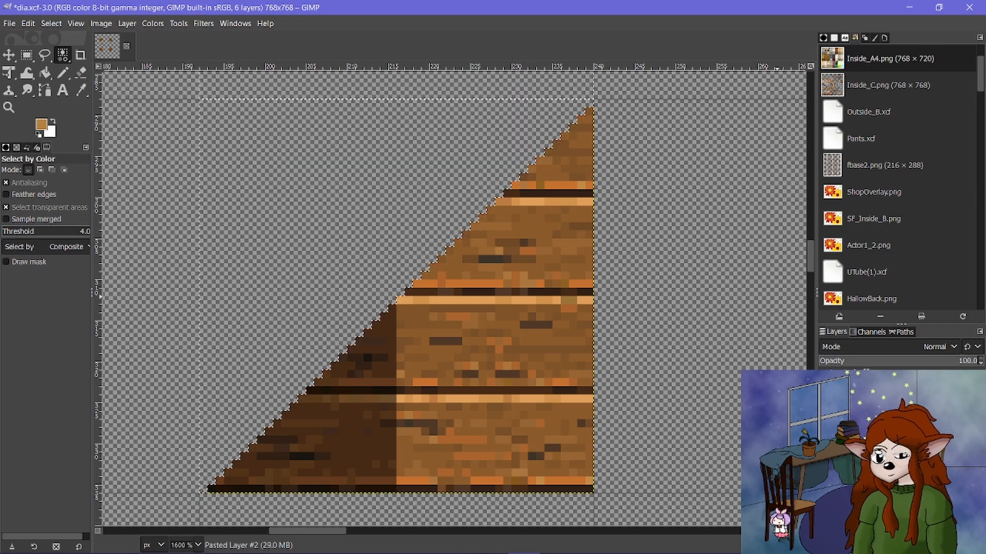
left_click(51, 23)
left_click(64, 55)
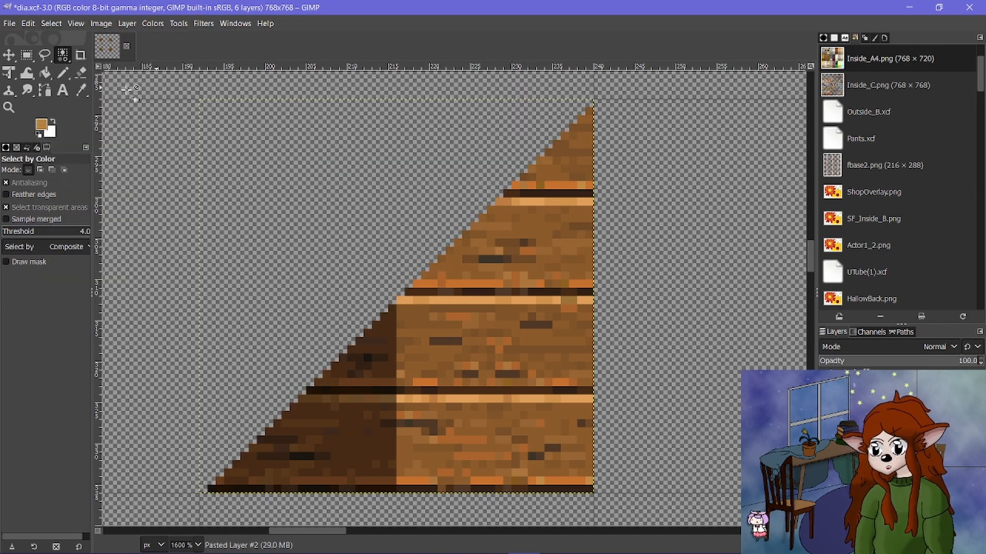
Show the map and wall template again and merge the triangular floor piece into the layer below.
scroll(466, 315, "down", 2)
scroll(465, 315, "down", 5)
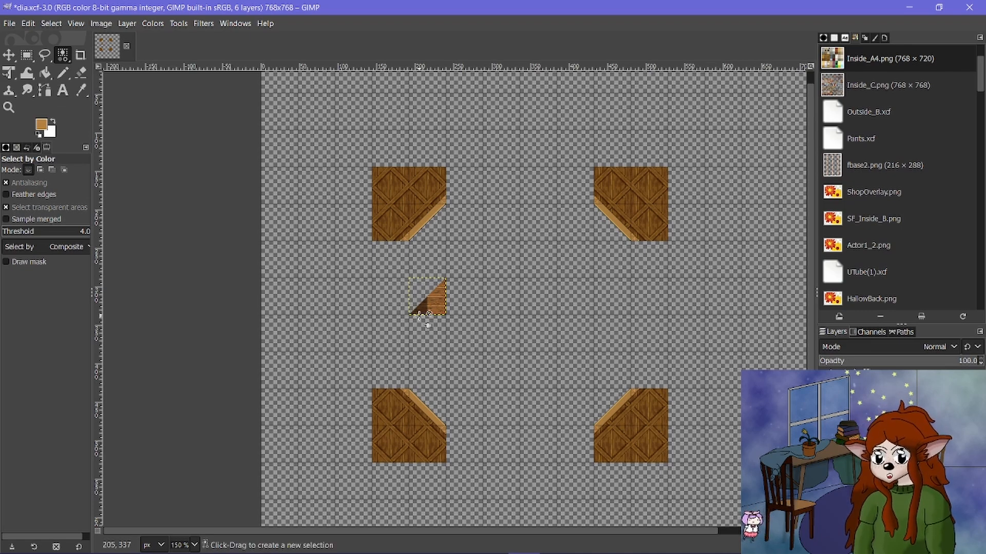
scroll(418, 315, "up", 4)
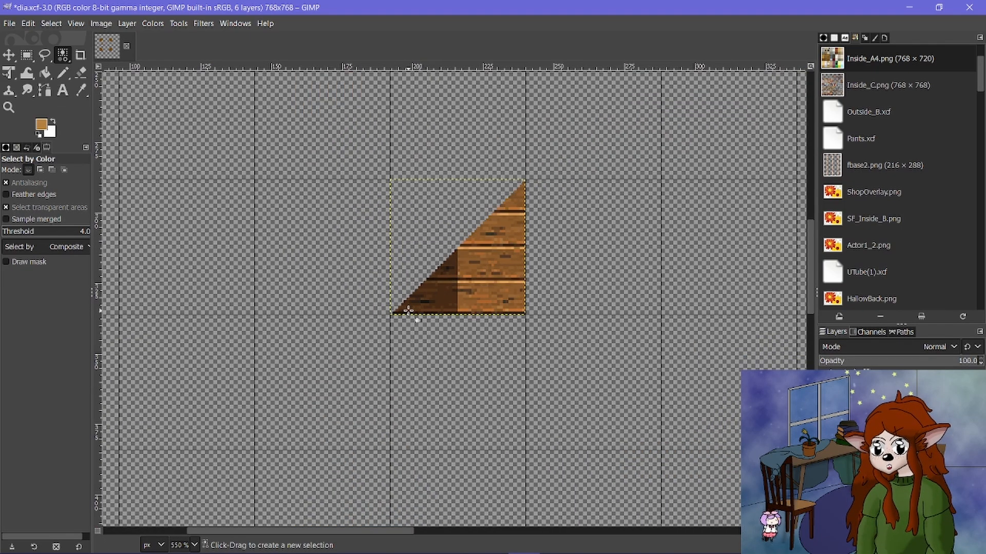
scroll(445, 302, "up", 2)
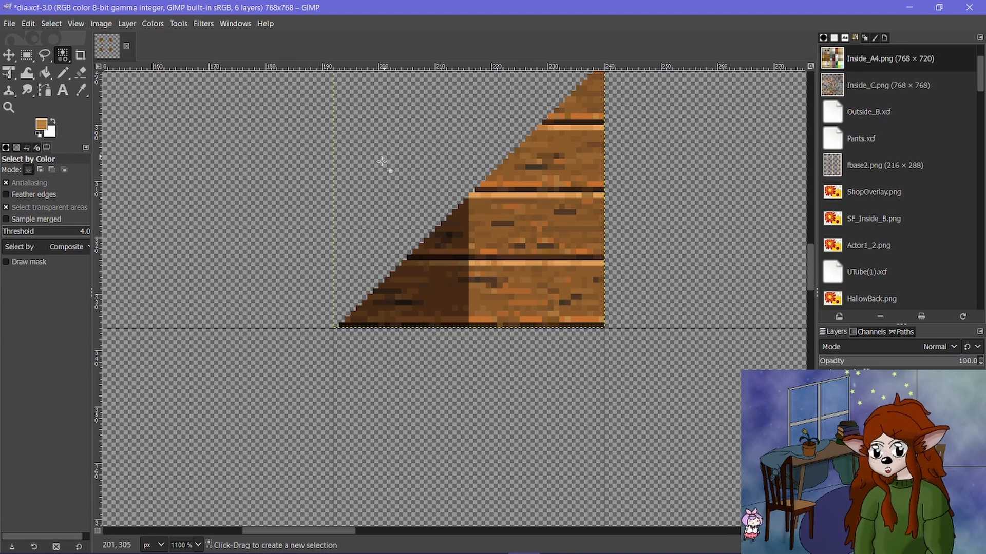
scroll(431, 318, "up", 3)
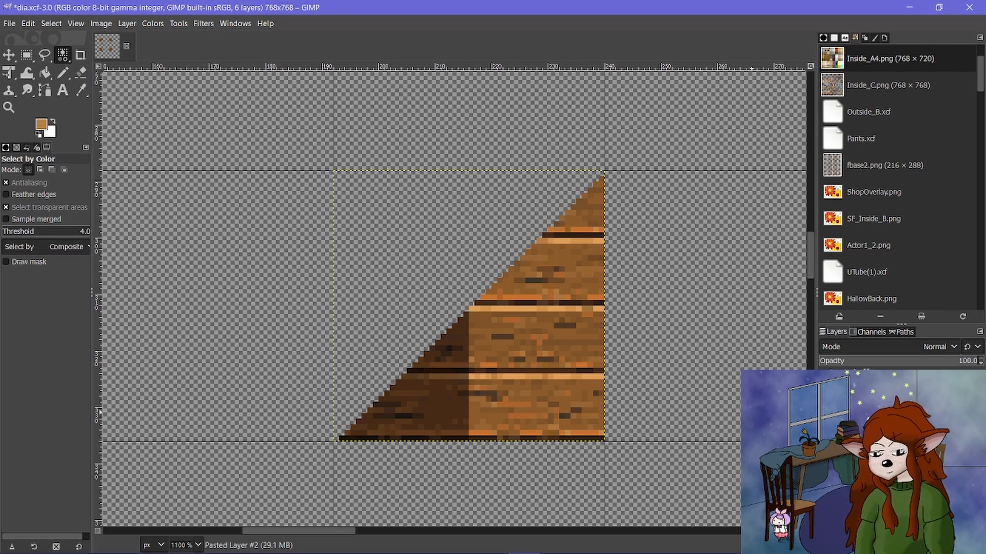
left_click(826, 408)
left_click(826, 431)
left_click(872, 431)
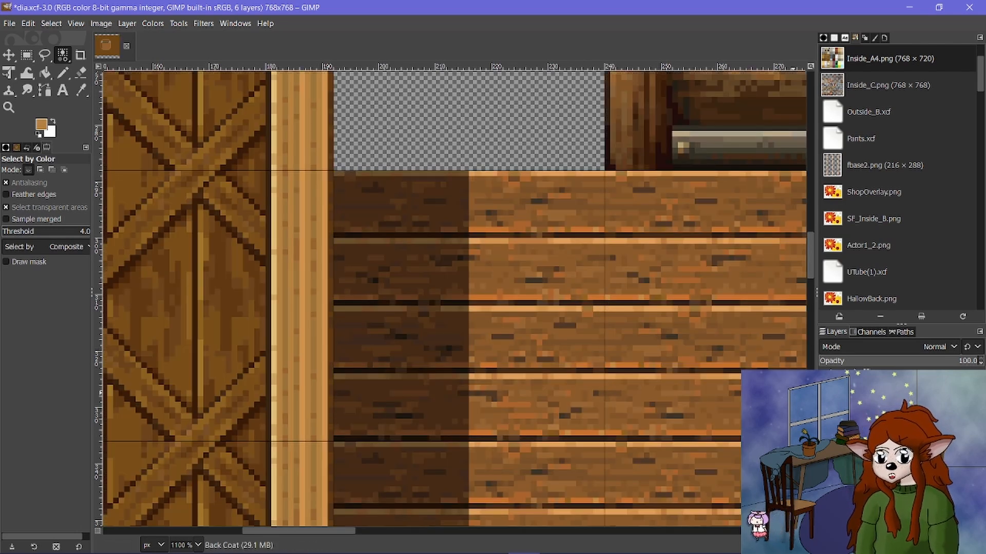
left_click(826, 408)
left_click(873, 408)
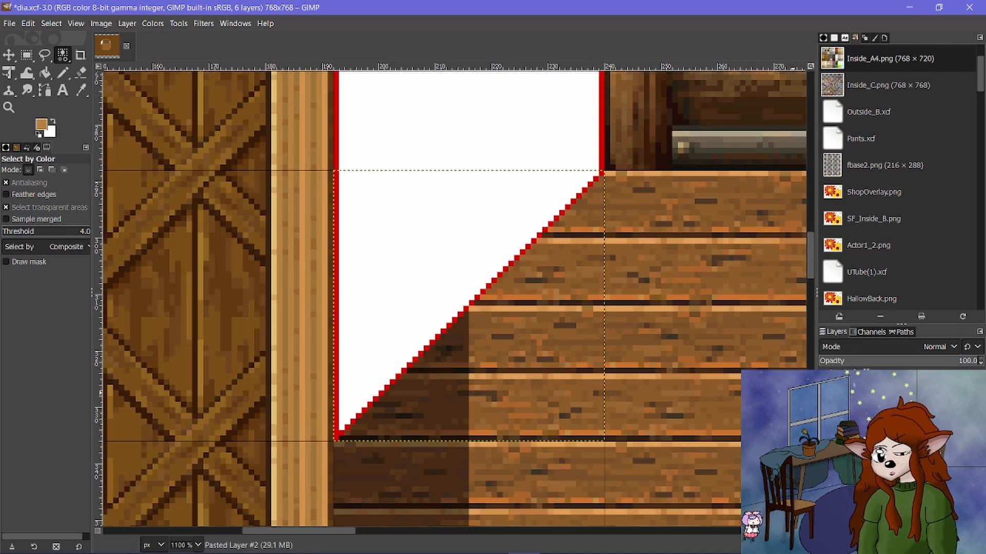
left_click(933, 547)
Examine the room's floor, lower diagonal corners and upper wall openings.
scroll(519, 362, "down", 5)
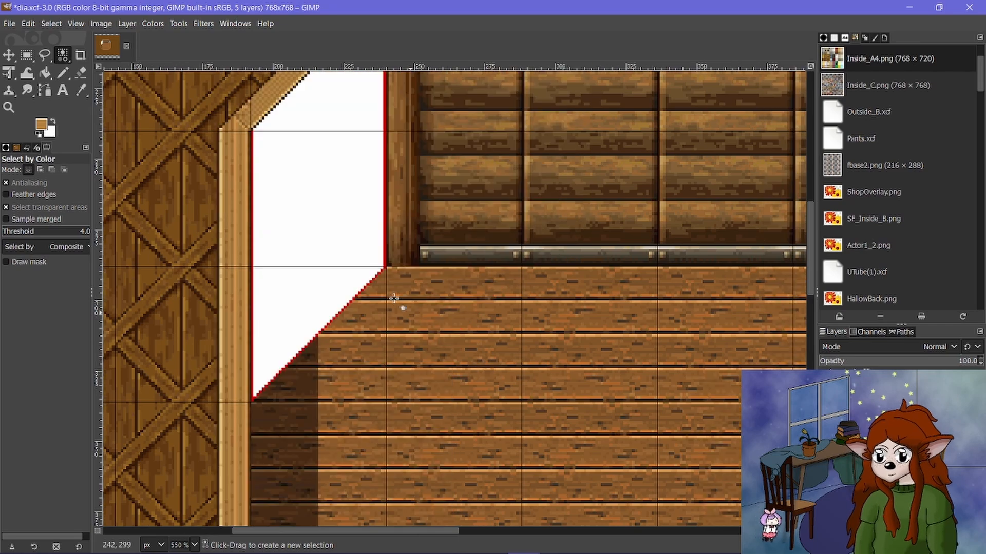
scroll(523, 308, "down", 1)
scroll(526, 306, "up", 1)
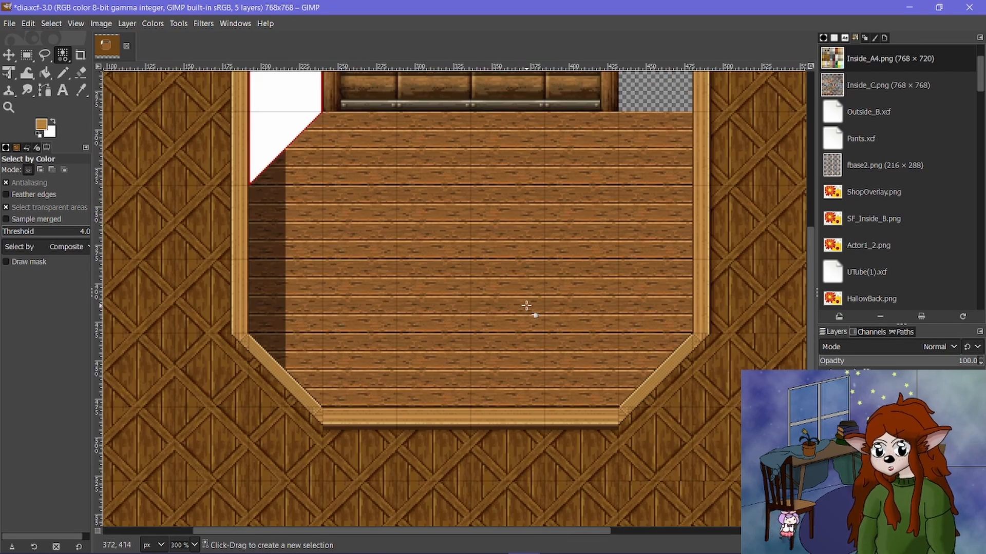
scroll(526, 306, "up", 2)
scroll(325, 391, "down", 4)
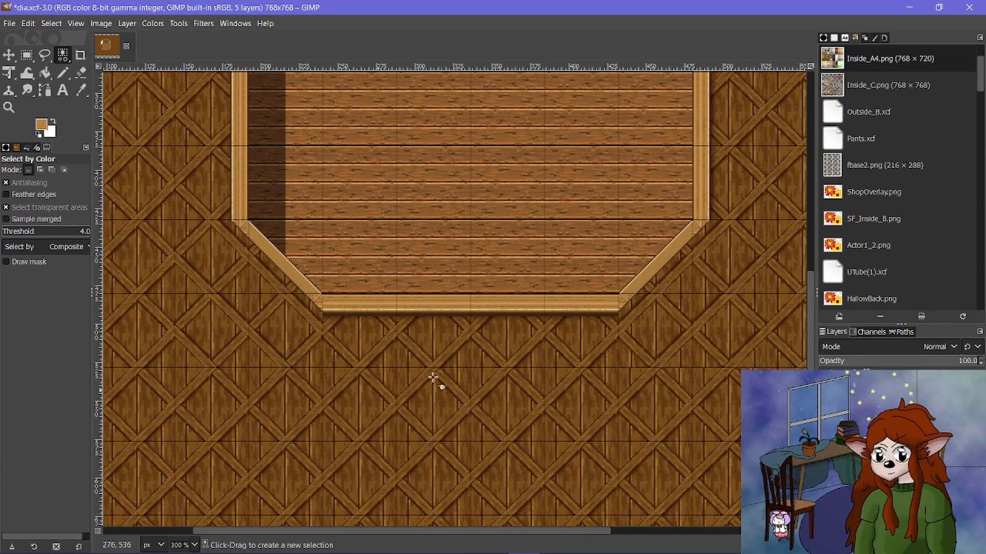
scroll(436, 385, "up", 2)
scroll(413, 355, "up", 2)
scroll(413, 356, "down", 4)
scroll(413, 356, "up", 6)
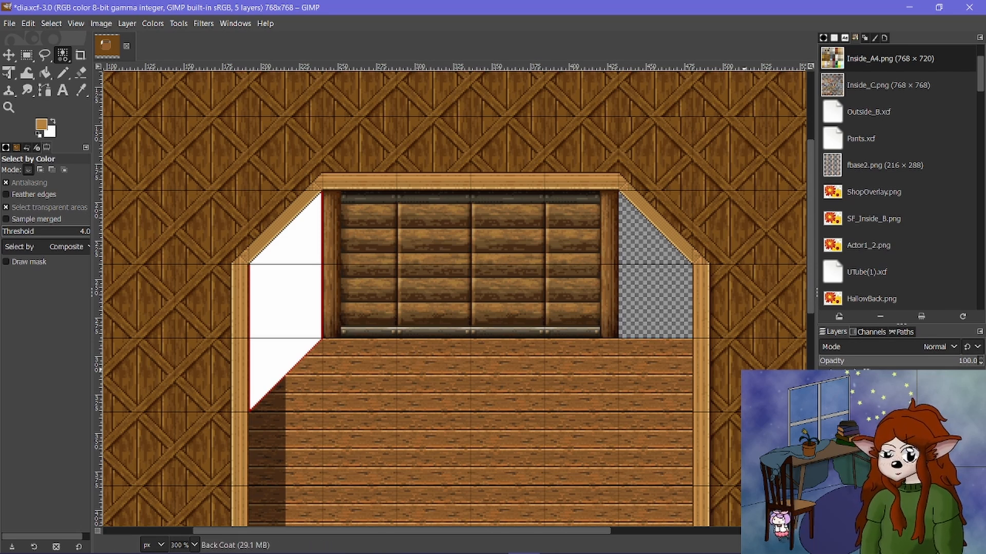
Hide the map and corner wall layers so that only the red-and-white wall template is displayed.
key("ctrl+v")
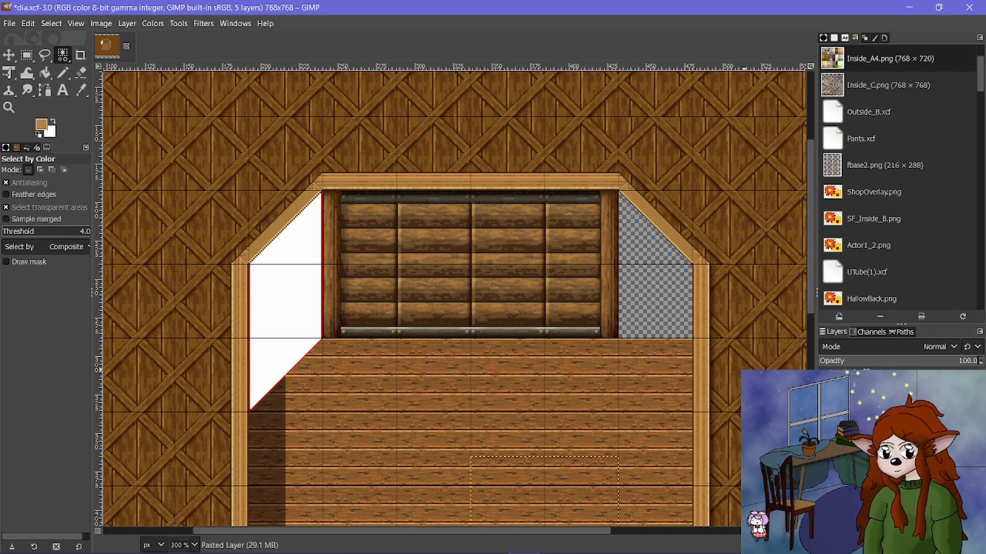
left_click(825, 476)
left_click(825, 448)
left_click(883, 448)
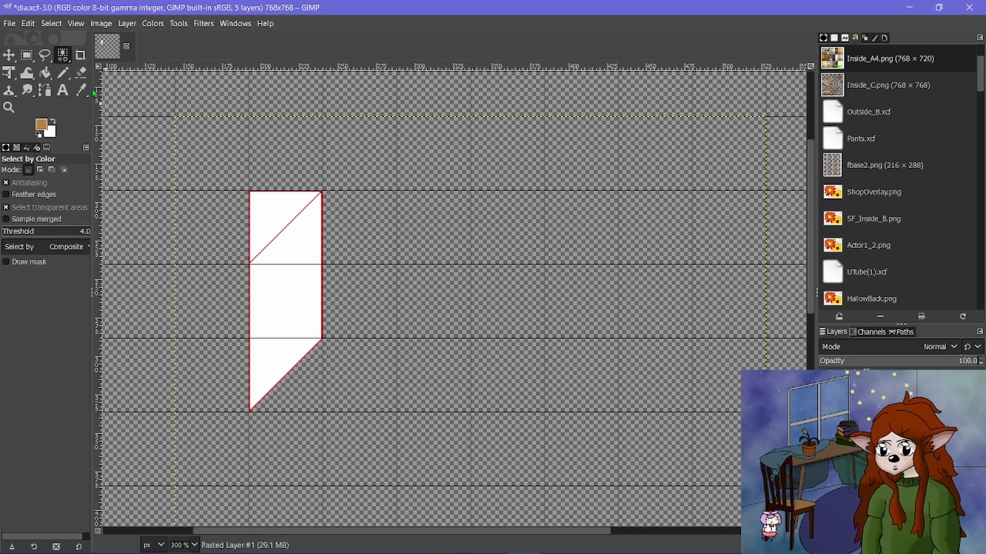
Fuzzy-select the white triangle above the template's upper diagonal, delete it and clear the selection.
left_click(66, 56)
left_click(110, 57)
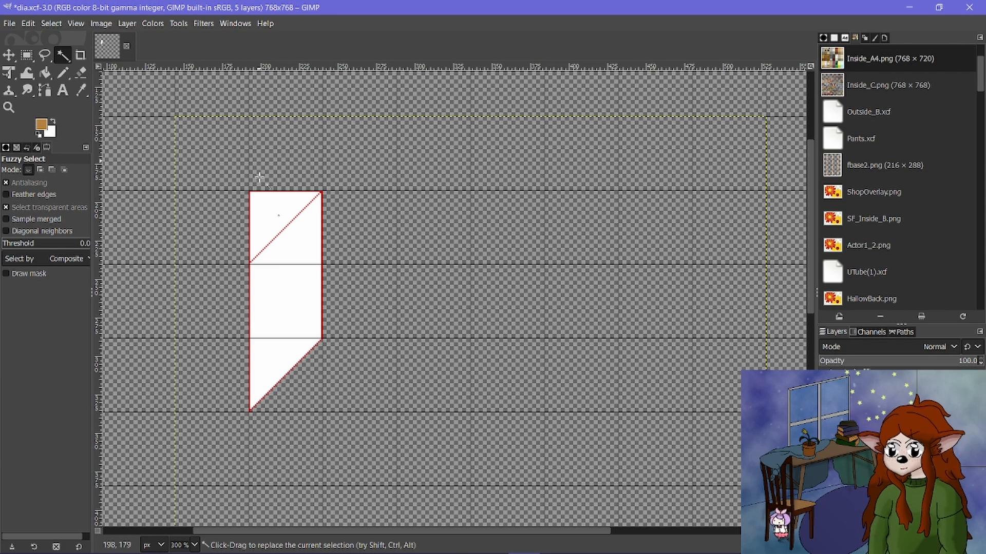
scroll(232, 204, "up", 2, "ctrl")
scroll(232, 204, "up", 6, "ctrl")
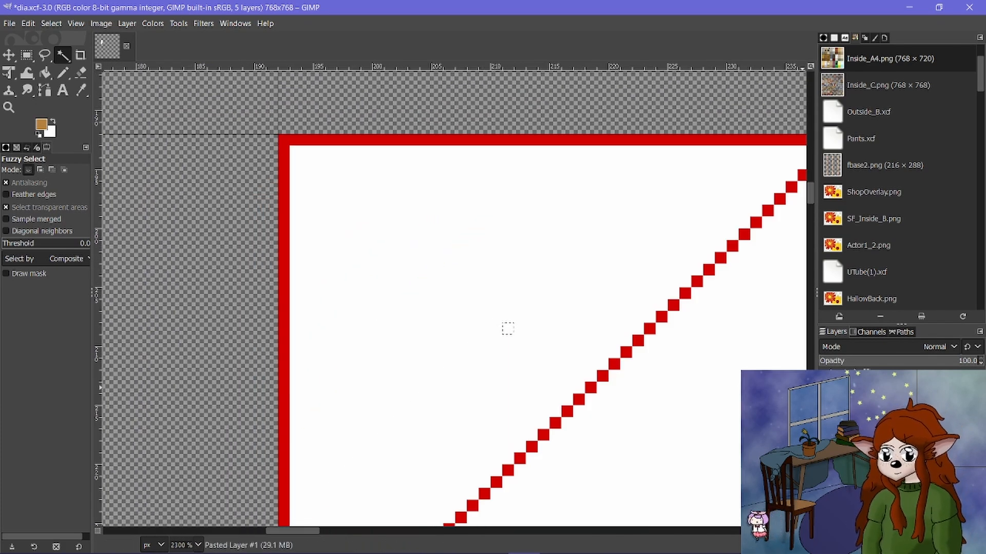
key("Delete")
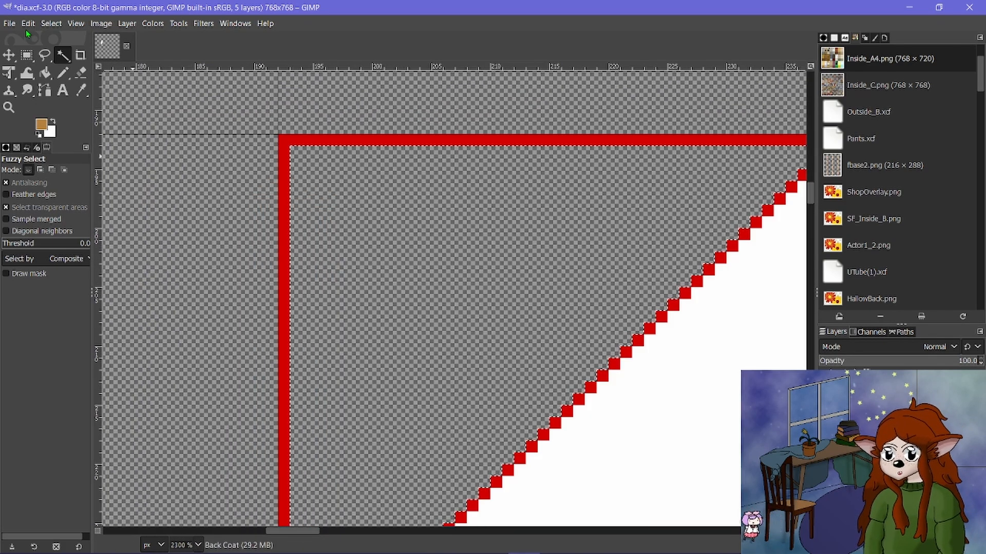
left_click(51, 23)
left_click(55, 55)
Erase the leftover red outline along the template's top edge and upper left side with a 1 px eraser, keeping the diagonal.
key("shift+e")
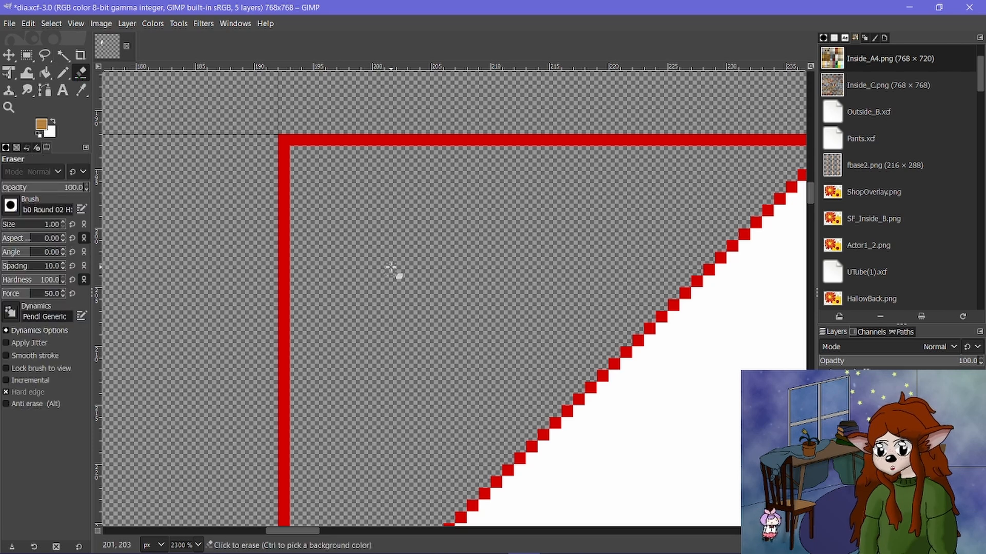
scroll(522, 145, "right", 5)
scroll(484, 154, "left", 6)
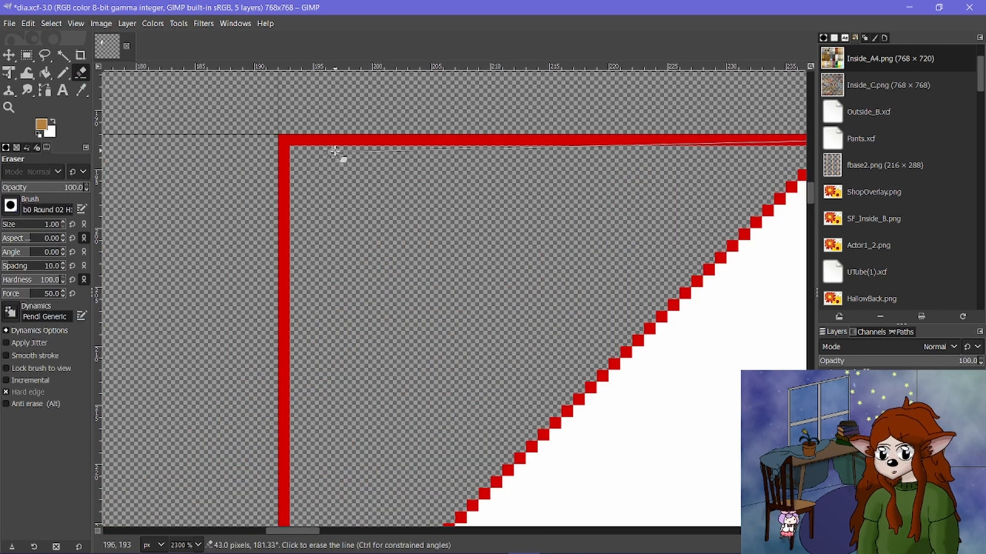
scroll(523, 154, "right", 3)
left_click(651, 141)
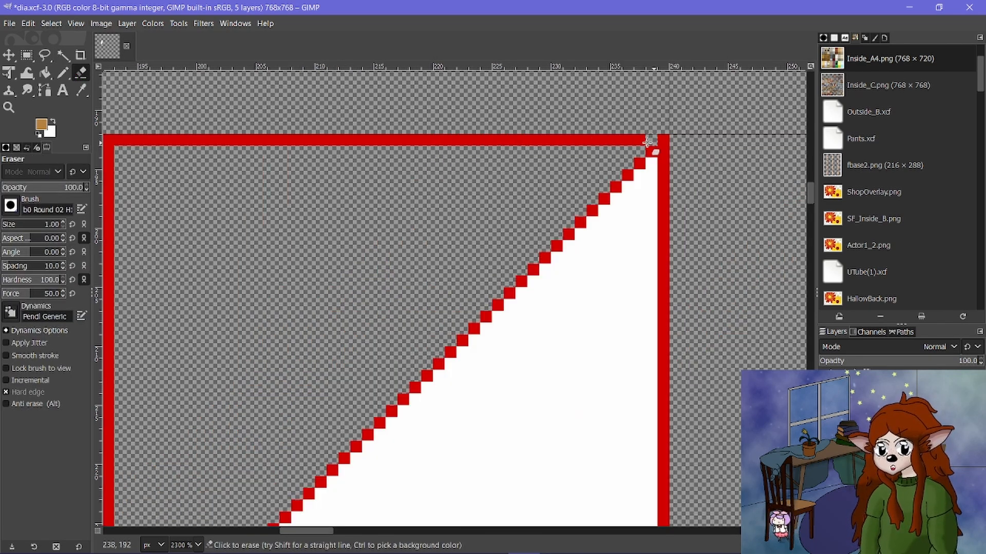
scroll(651, 144, "left", 3)
left_click(294, 140, "shift")
scroll(285, 154, "down", 4)
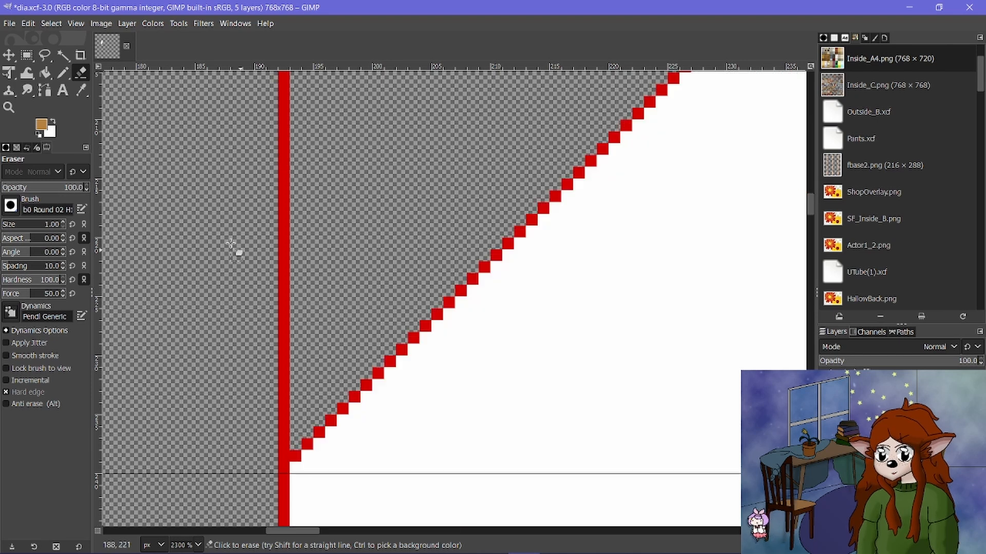
left_click(284, 454, "shift")
scroll(284, 454, "down", 5)
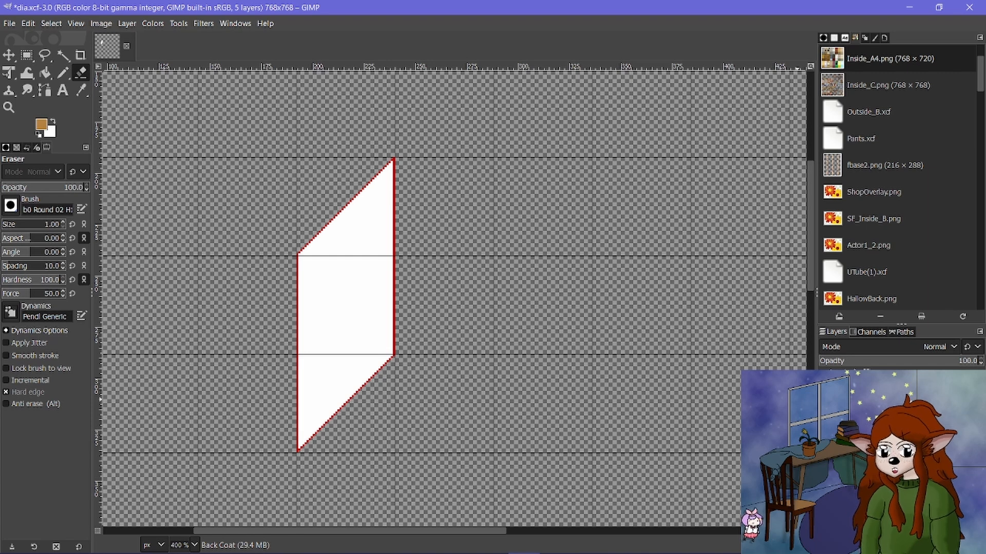
Display the map layer again together with the red-and-white wall template.
left_click(825, 411)
left_click(824, 411)
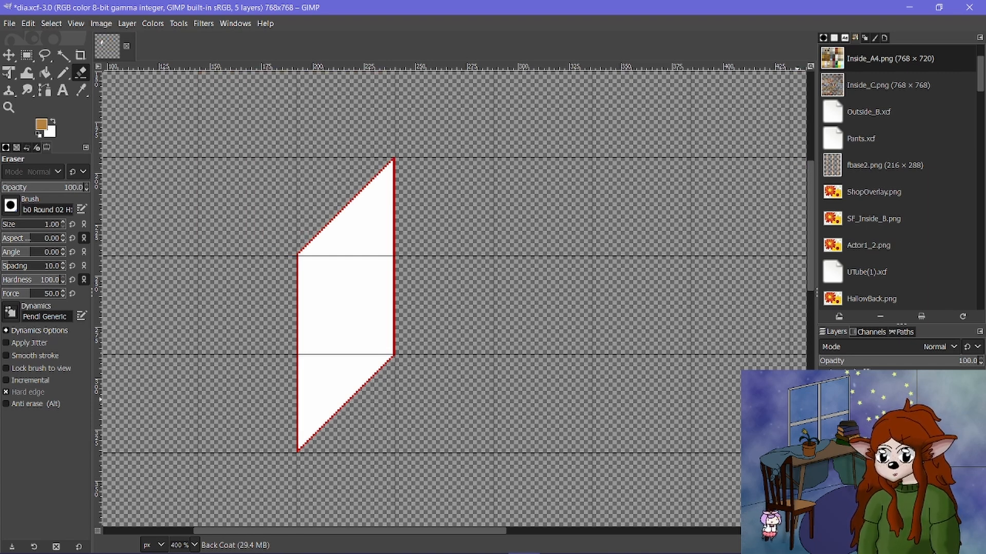
key("ctrl+v")
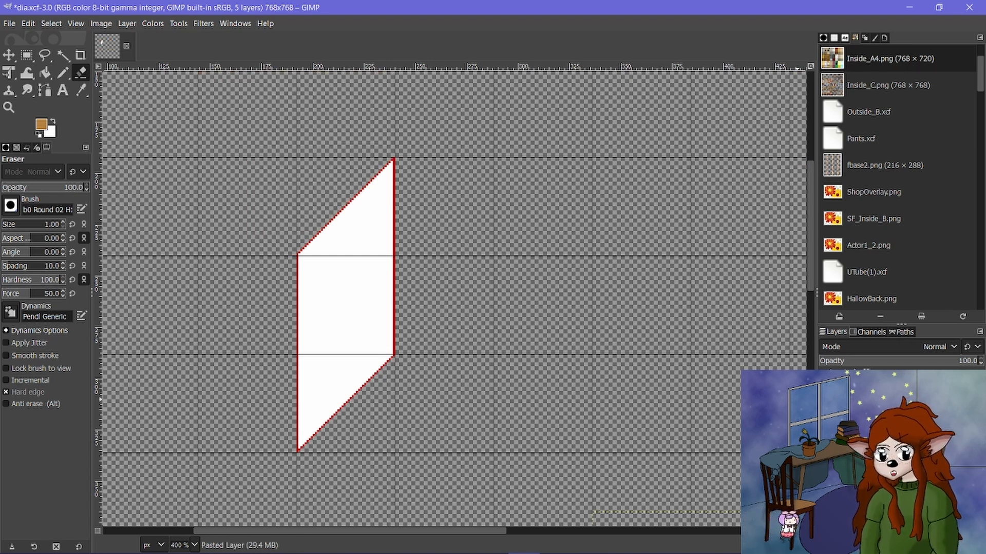
left_click(825, 411)
scroll(405, 292, "right", 1)
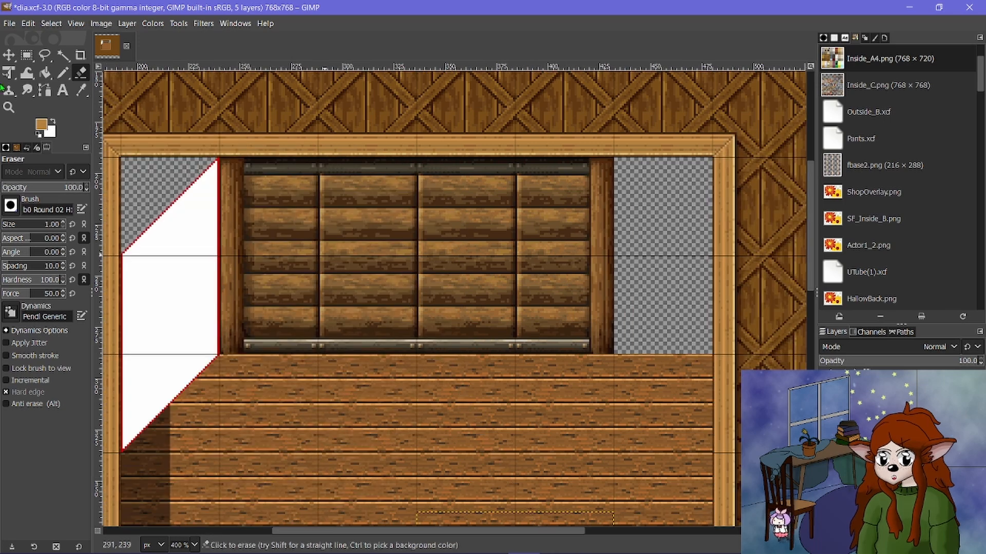
Copy the 48 × 96 px log wall panel at position 288, 192 from the Map015.png layer and paste it as a new layer.
left_click(27, 55)
scroll(413, 192, "up", 5)
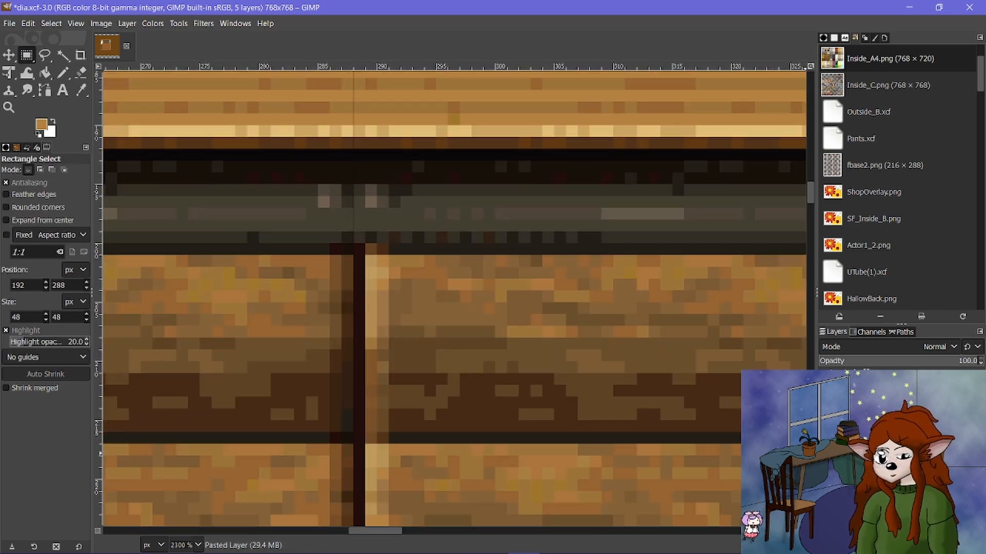
left_click(825, 420)
left_click_drag(354, 147, 745, 489)
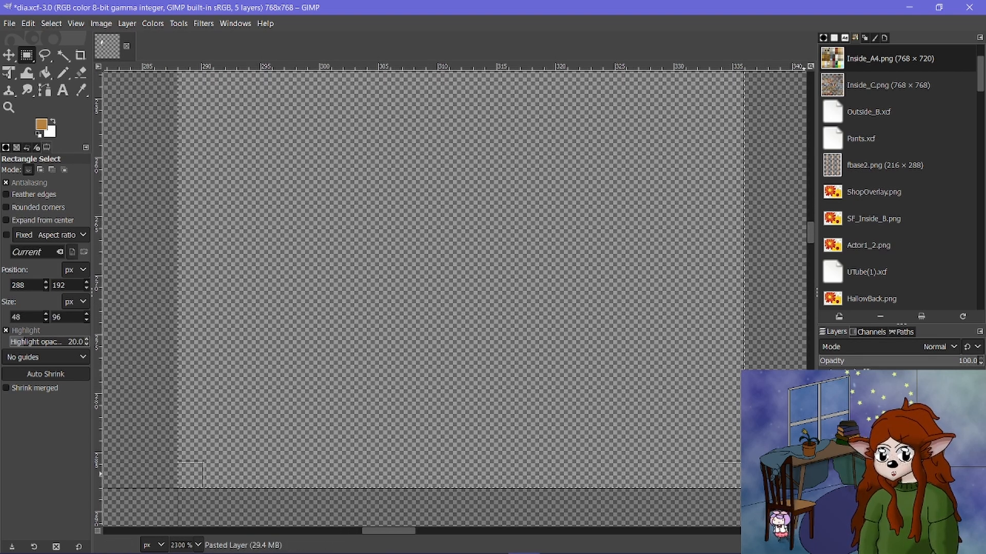
scroll(565, 352, "down", 4)
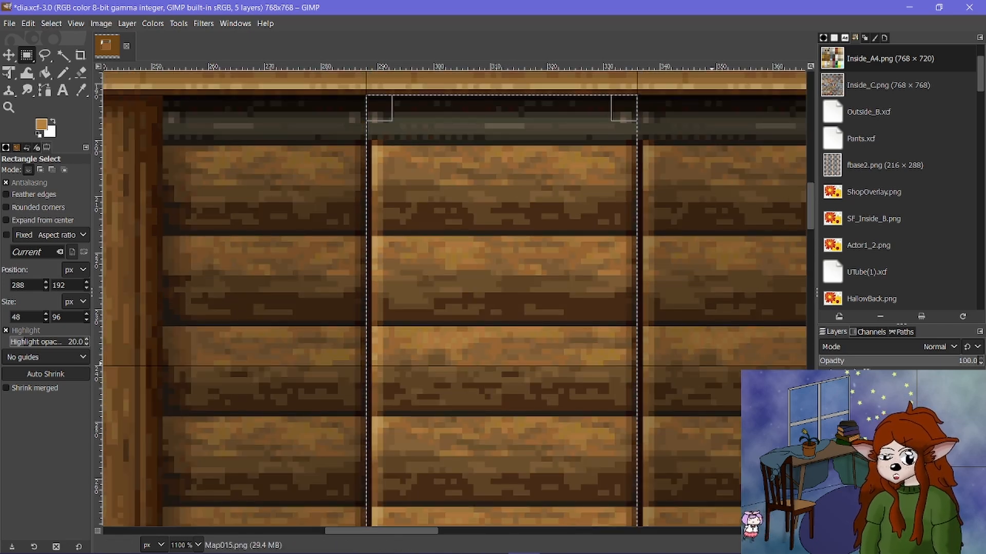
key("ctrl+c")
key("ctrl+v")
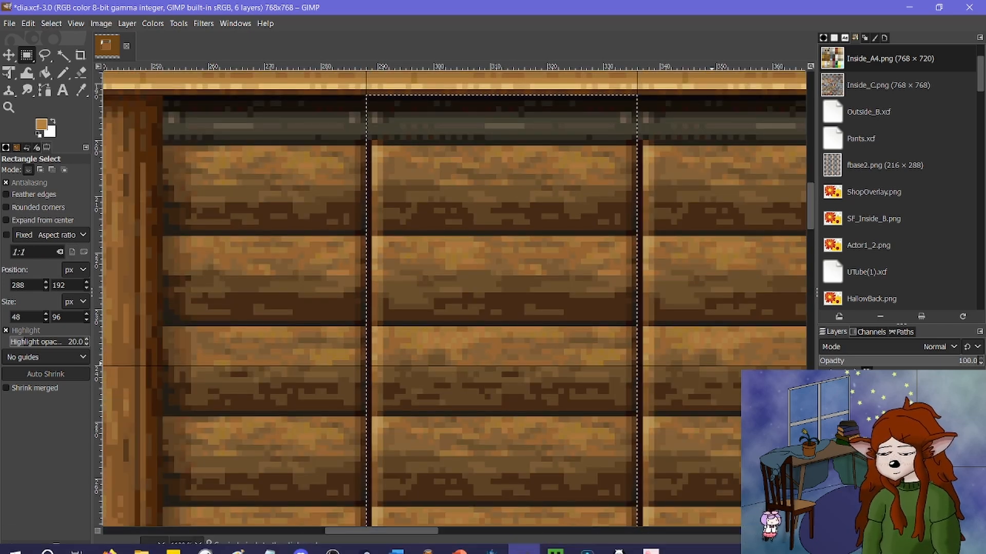
Hide the map layer so only the template and the pasted wall panel are displayed, and save dia.xcf.
left_click(825, 434)
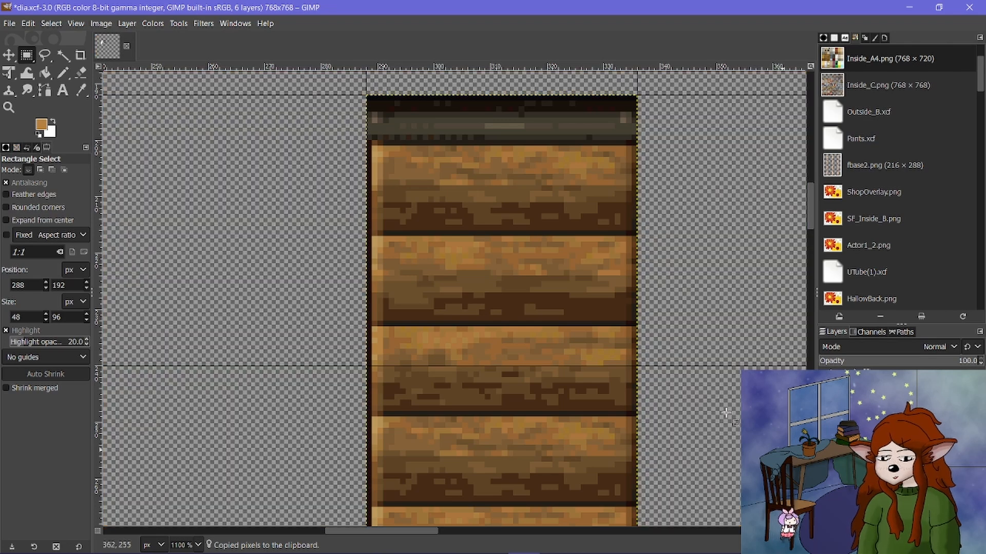
scroll(582, 366, "down", 2)
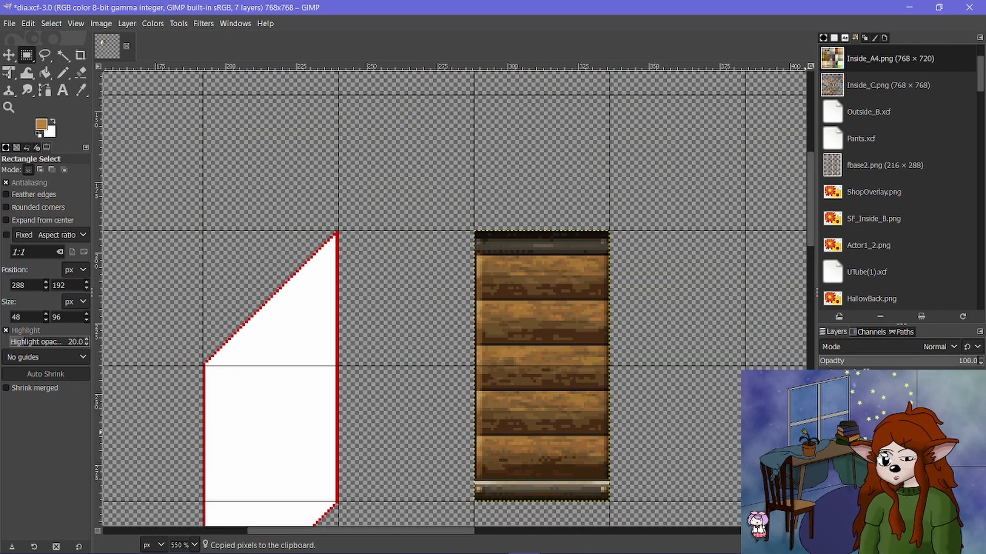
key("ctrl+s")
scroll(516, 311, "down", 3)
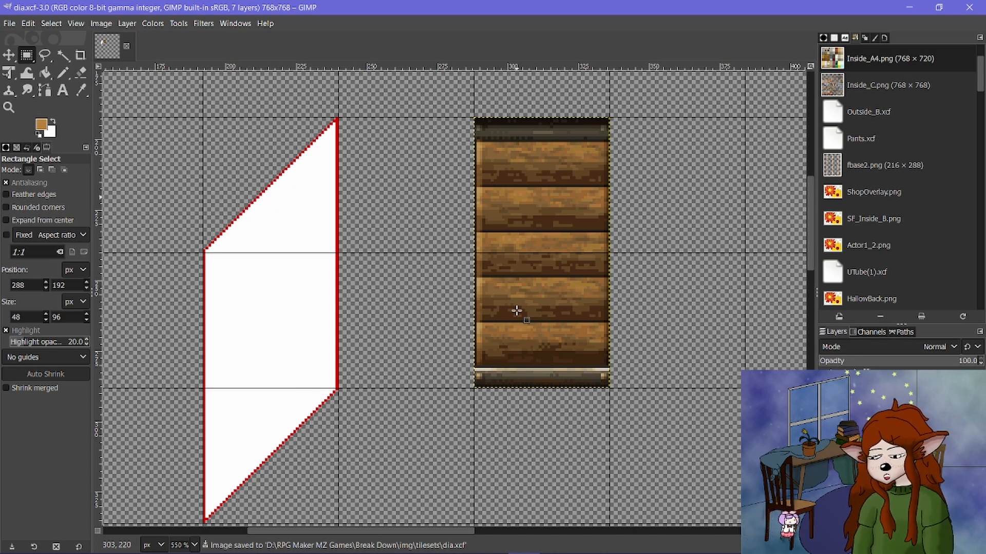
Move the pasted wall panel onto the template, aligning its lower left corner with the template's lowest point.
key("m")
left_click_drag(539, 284, 313, 366)
scroll(254, 392, "up", 1)
scroll(253, 393, "up", 1)
scroll(282, 209, "up", 1)
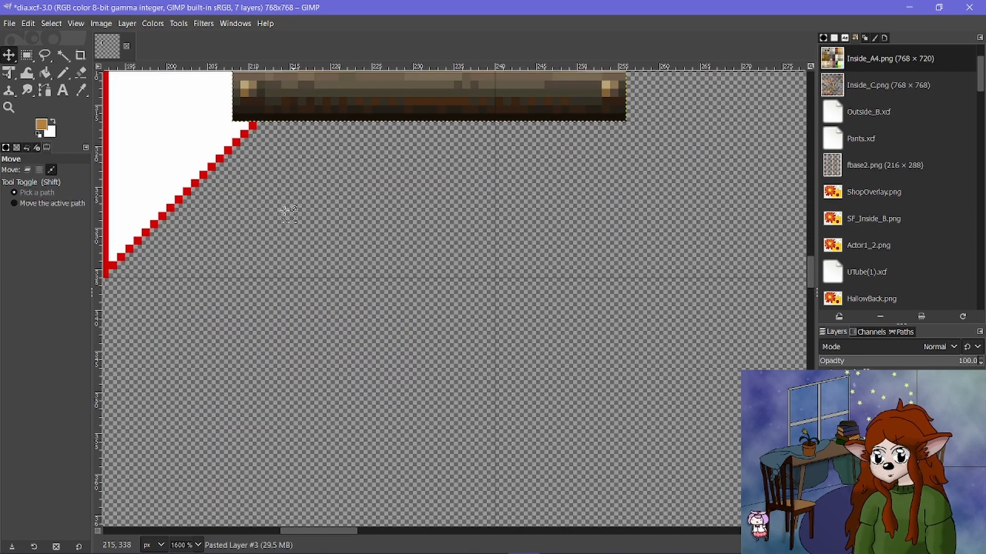
scroll(320, 172, "up", 1)
left_click_drag(445, 103, 331, 256)
scroll(332, 255, "down", 3)
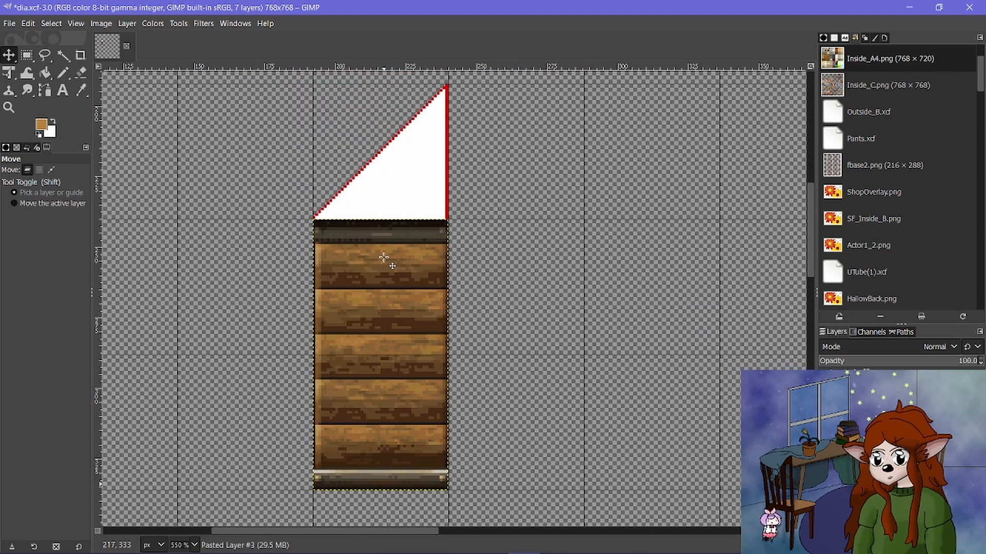
Skew the wall panel with Unified Transform, raising its two right corners to the template's upper and lower right corners.
key("shift+t")
left_click(384, 257)
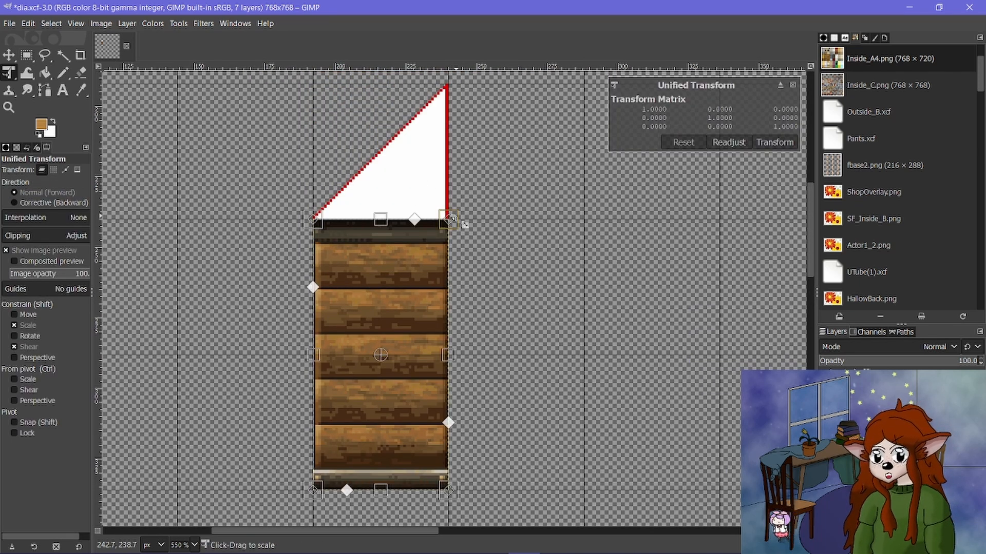
left_click_drag(462, 223, 453, 207)
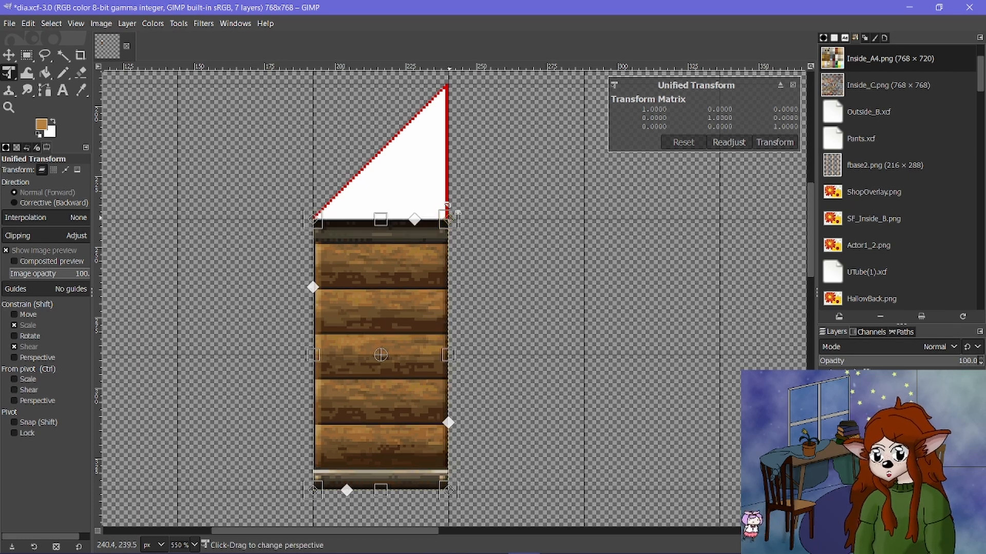
left_click_drag(448, 206, 446, 85)
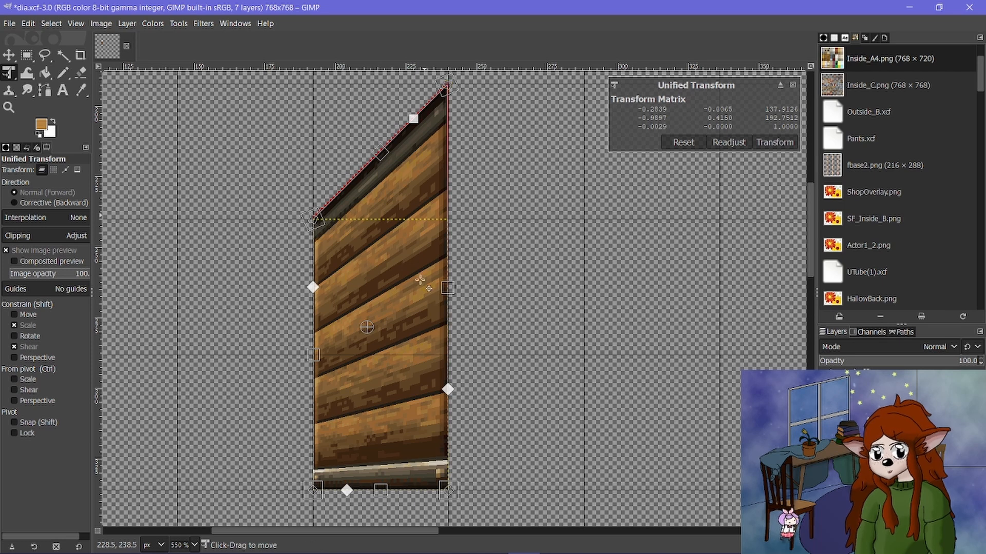
left_click_drag(453, 491, 452, 490)
left_click_drag(447, 446, 448, 356)
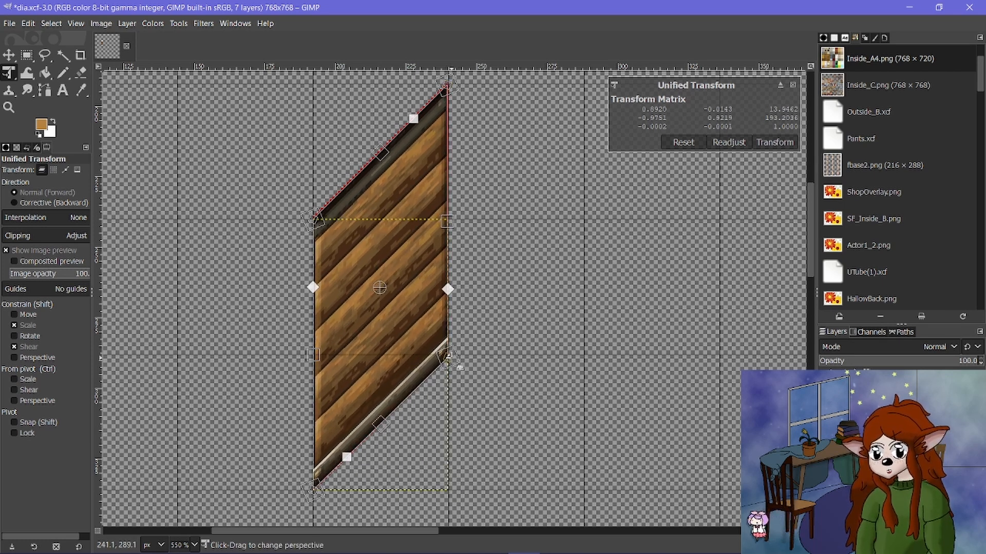
Fine-tune the panel's upper right and upper left corners against the template's red diagonal and apply the transform.
scroll(347, 310, "up", 1)
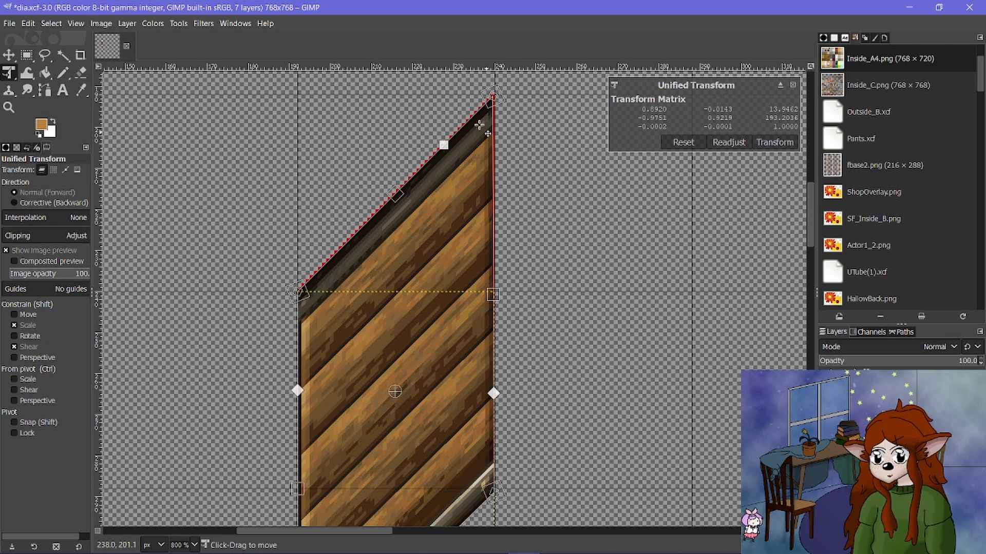
scroll(477, 120, "up", 2)
scroll(497, 155, "up", 1)
left_click_drag(509, 191, 514, 185)
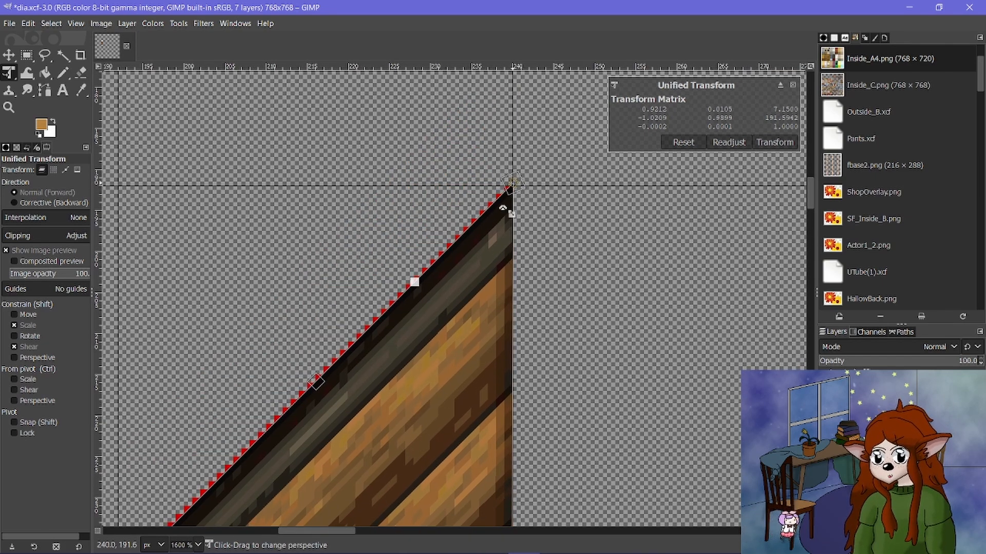
scroll(376, 314, "down", 2)
scroll(352, 337, "left", 1)
scroll(300, 359, "up", 2)
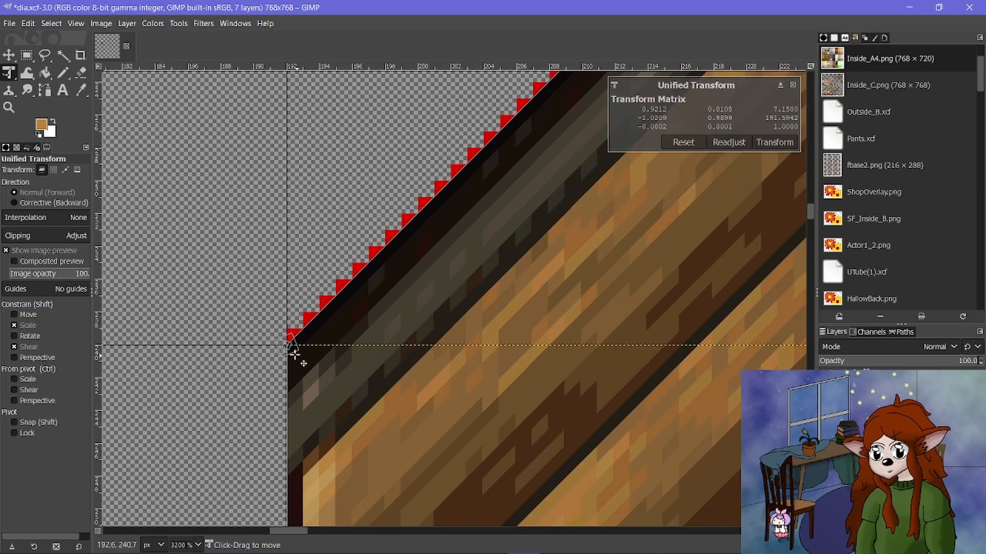
left_click_drag(292, 344, 287, 334)
scroll(316, 339, "down", 2)
key("Return")
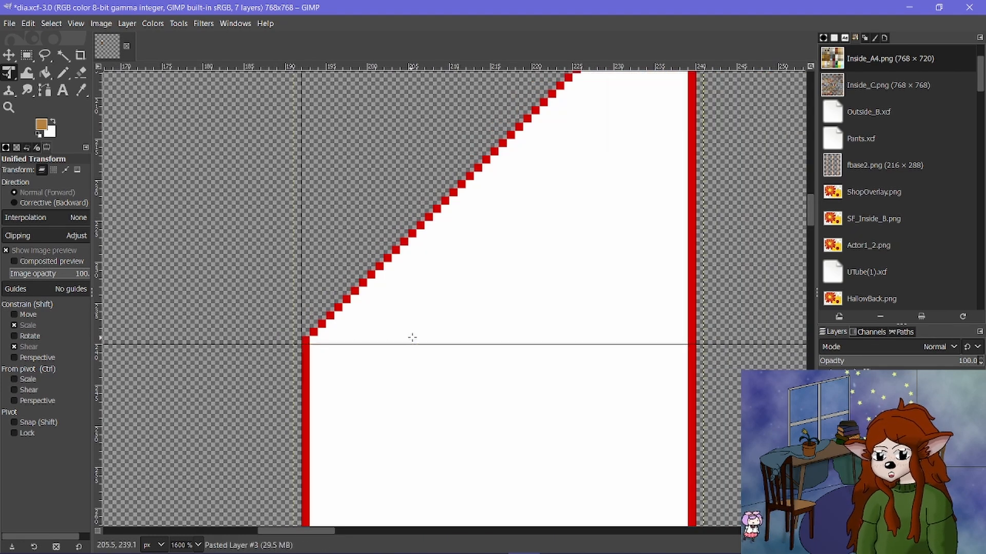
Display the map and diagonal corner layers to check how the slanted wall fits the room.
scroll(412, 338, "down", 5)
scroll(419, 336, "down", 3)
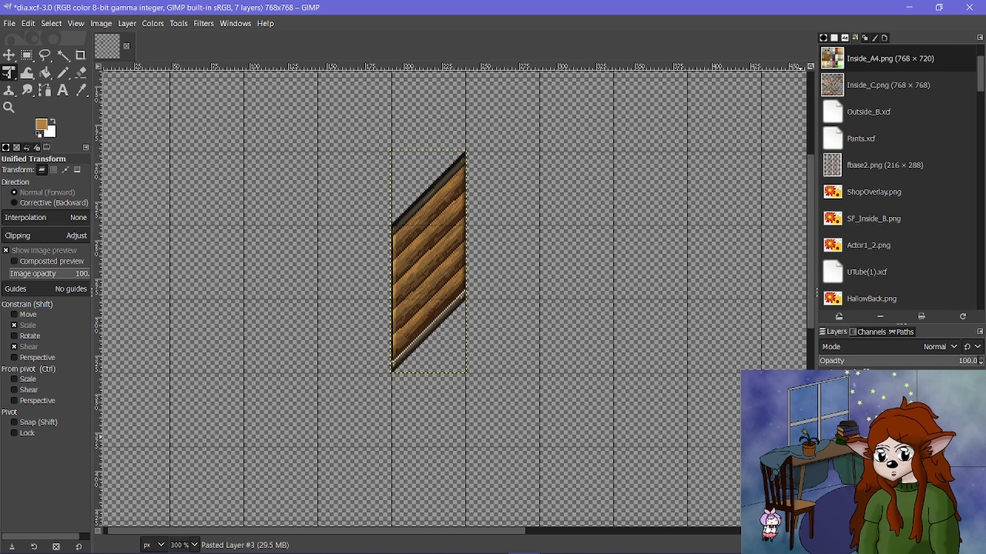
left_click(825, 442, "shift")
scroll(486, 284, "right", 3)
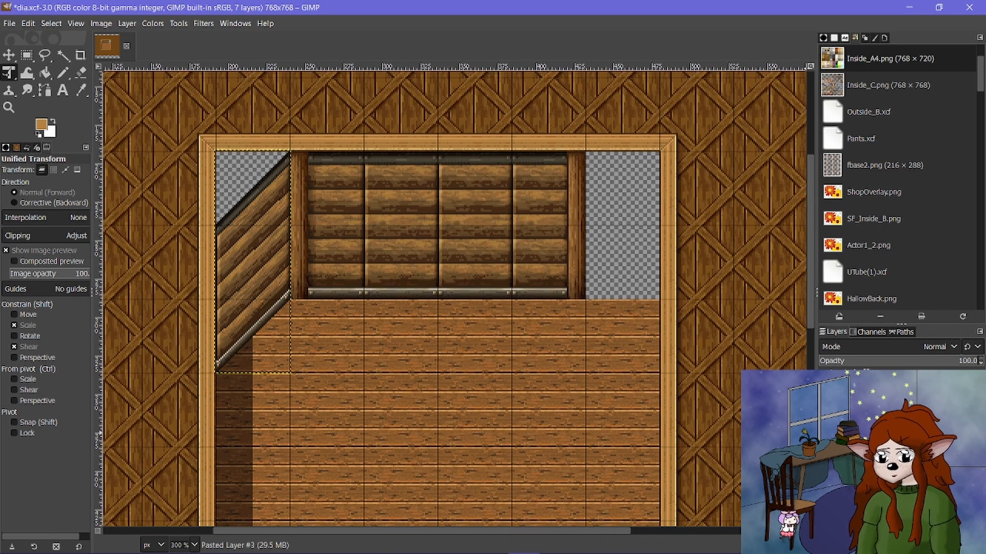
left_click(825, 433)
scroll(335, 248, "down", 2)
scroll(317, 233, "up", 2)
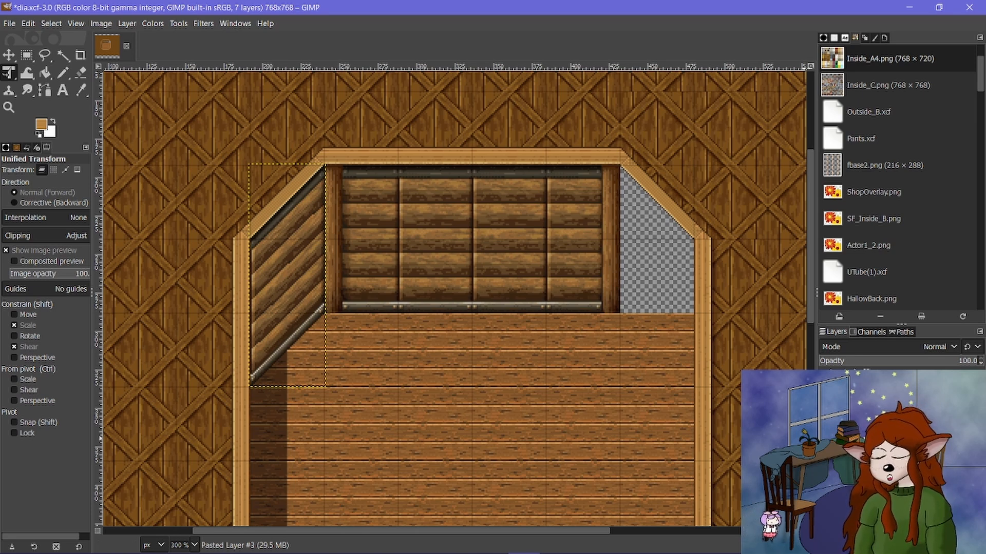
Copy the 12 × 96 px wooden post at position 240, 192 beside the log wall and paste it as a new layer.
key("Delete")
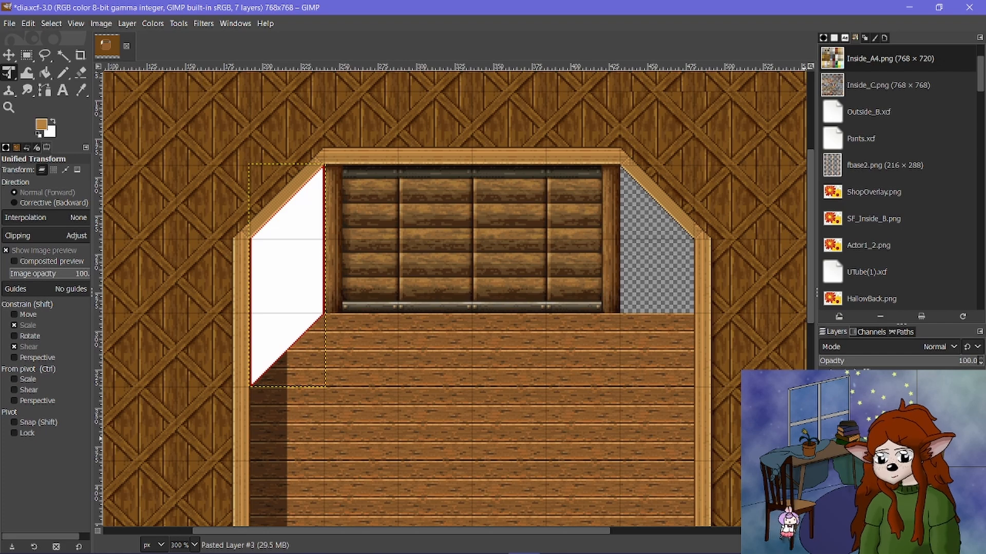
left_click(27, 55)
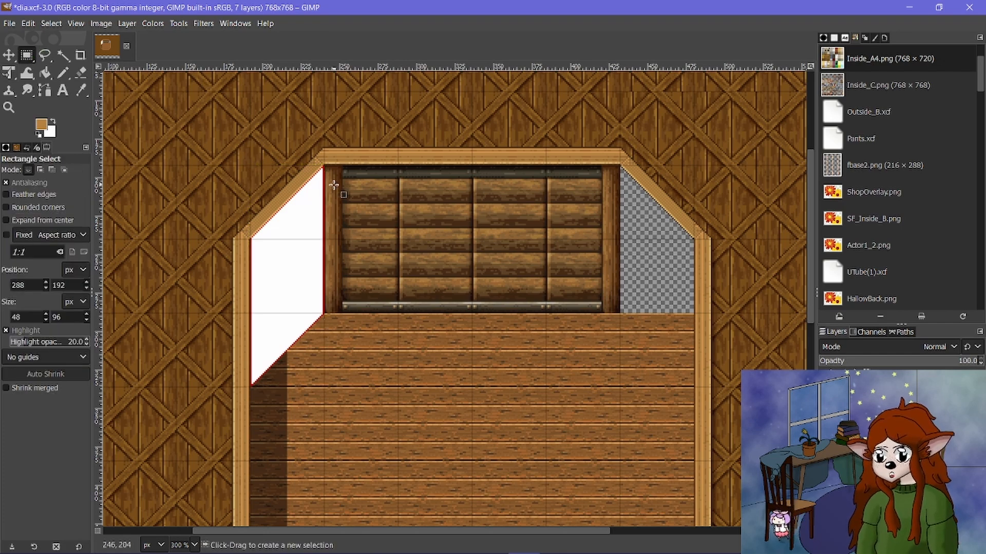
scroll(333, 185, "up", 8)
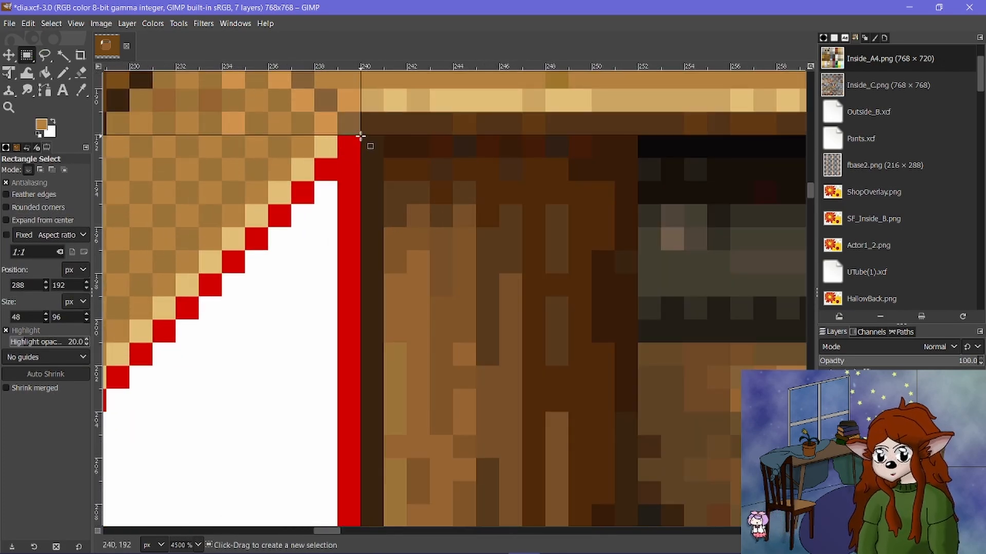
scroll(446, 233, "down", 10)
left_click_drag(360, 136, 637, 310)
scroll(444, 233, "down", 6)
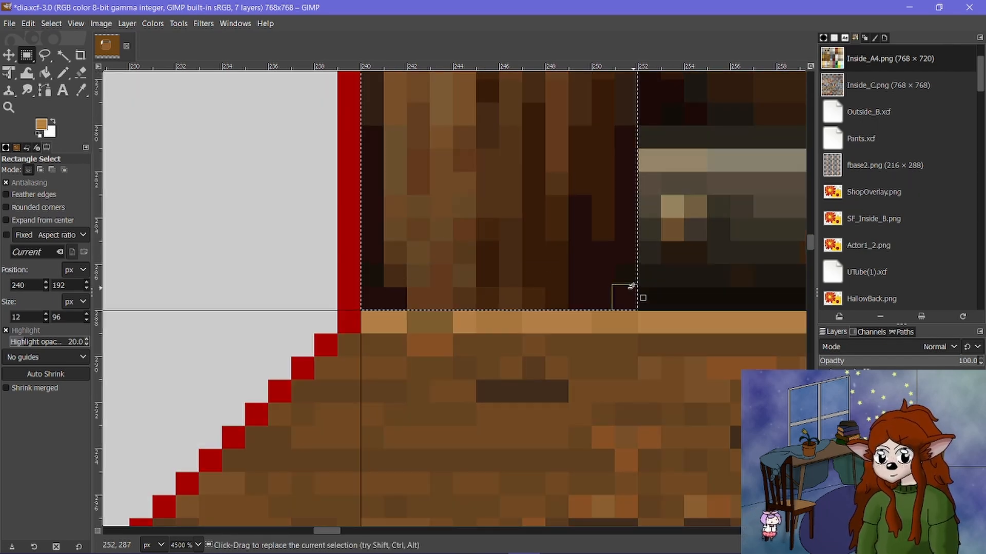
key("ctrl+c")
key("ctrl+v")
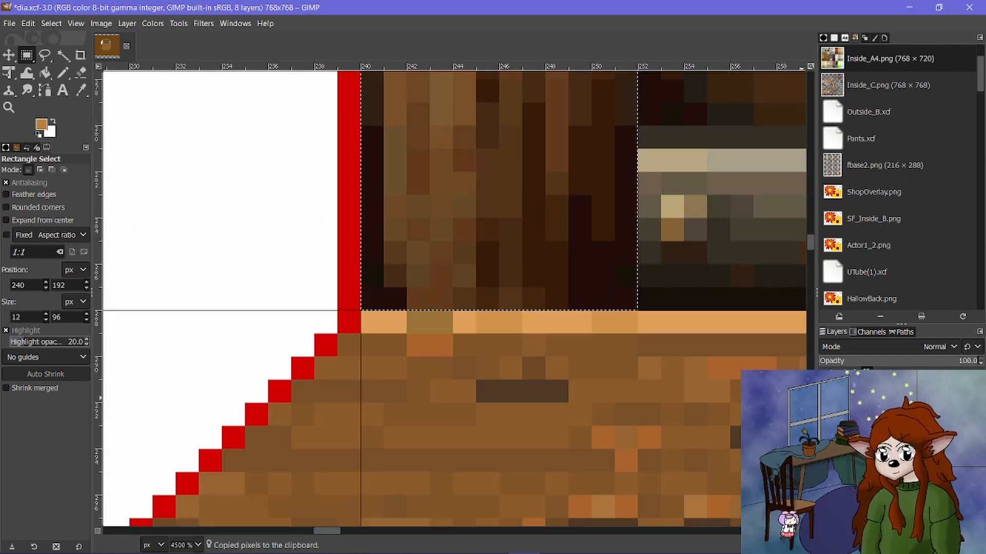
Hide the map, show the slanted wall, and move the pasted post to the slanted wall's left edge, its top on the grid line.
left_click(825, 410)
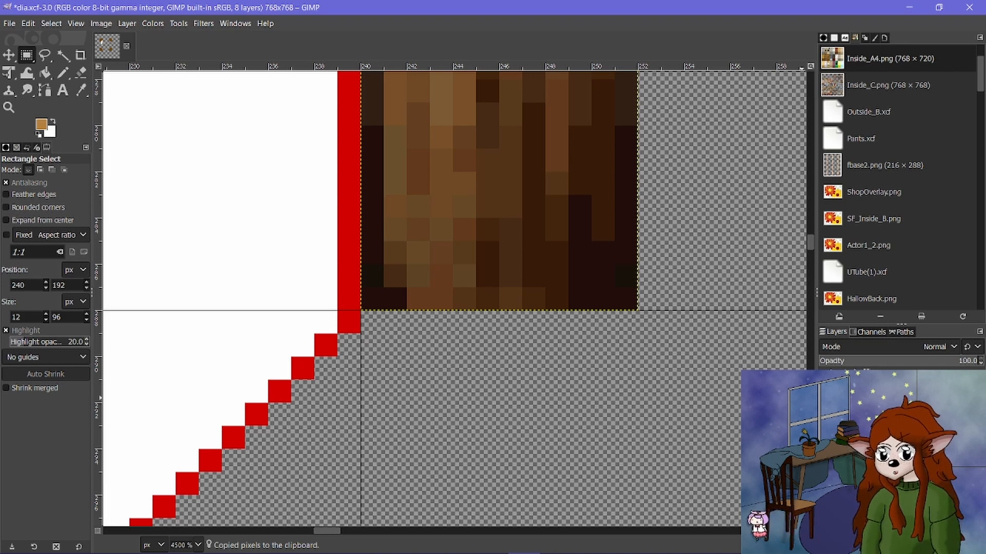
scroll(503, 293, "down", 6, "ctrl")
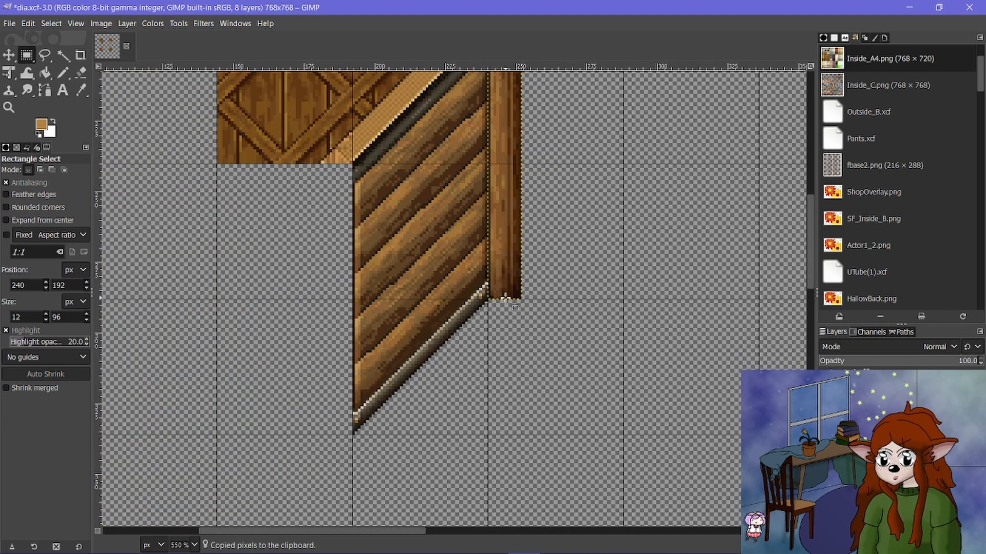
key("m")
left_click_drag(523, 258, 373, 371)
scroll(374, 371, "up", 4, "ctrl")
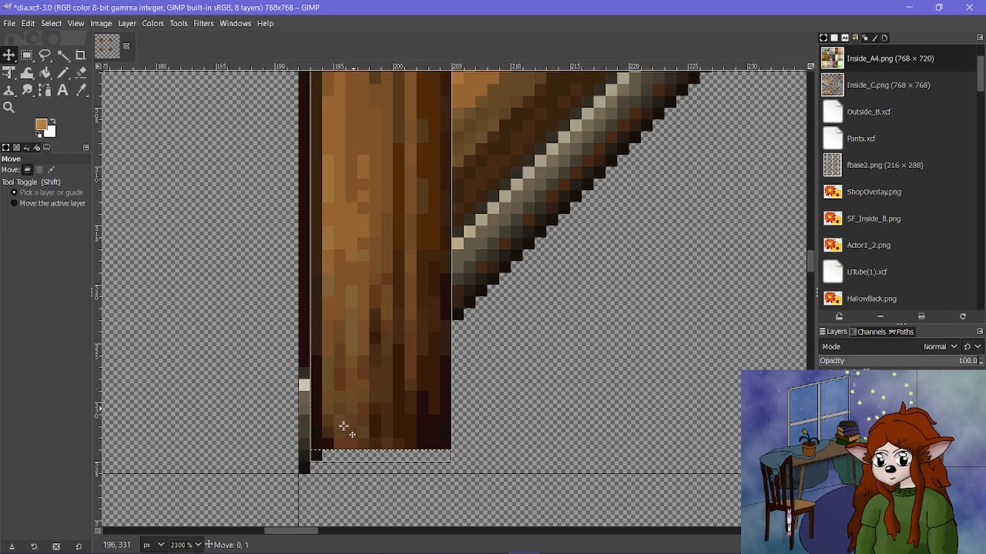
left_click_drag(341, 425, 342, 427)
scroll(363, 379, "down", 3, "ctrl")
scroll(363, 379, "up", 3)
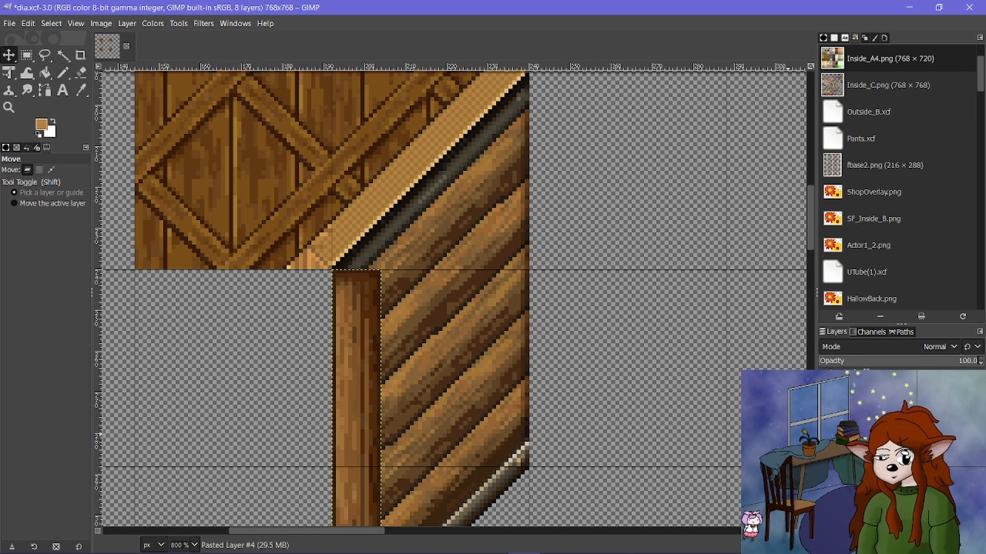
Add a full-size new layer and merge it down into the pasted post's layer.
key("shift+ctrl+n")
key("Return")
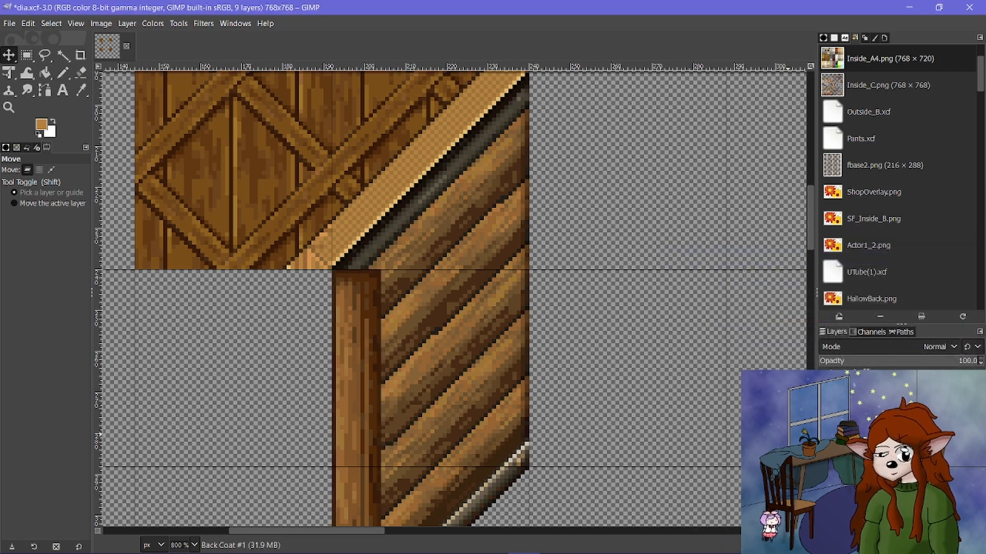
left_click(932, 547)
Erase the post's lower right corner with a 1 px eraser along a diagonal from about 203, 326 to 194, 335.
scroll(354, 263, "up", 4, "ctrl")
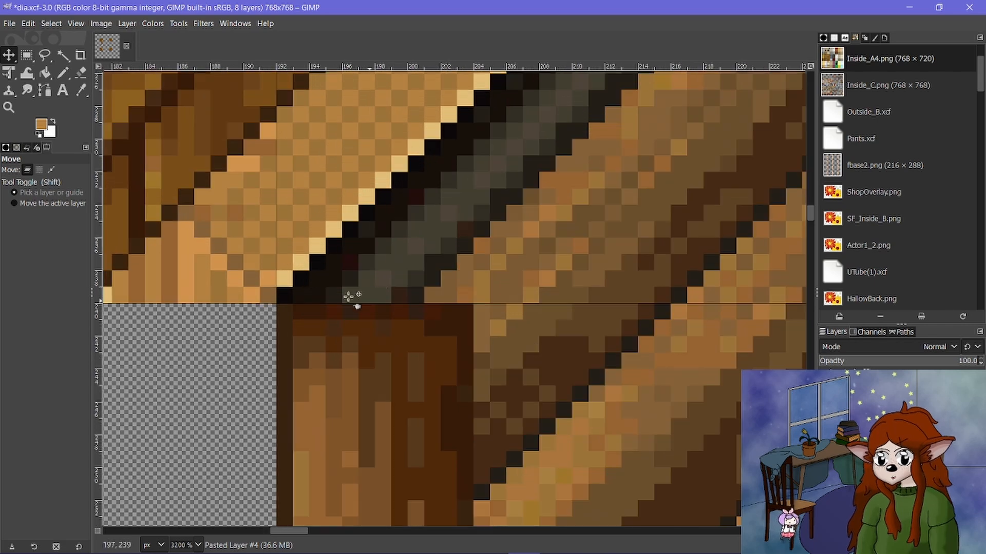
left_click(63, 72)
scroll(445, 295, "down", 3, "ctrl")
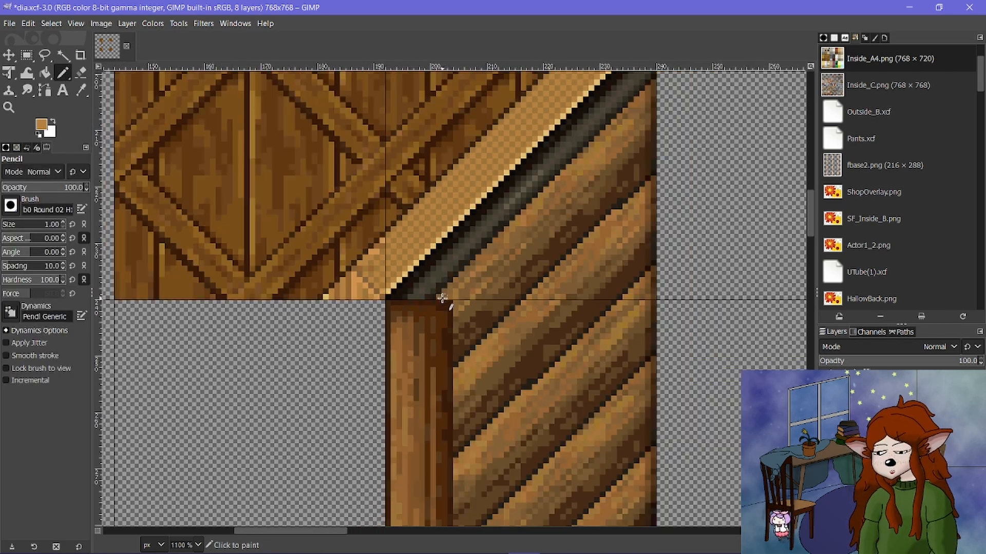
scroll(442, 299, "down", 4)
scroll(443, 299, "down", 4)
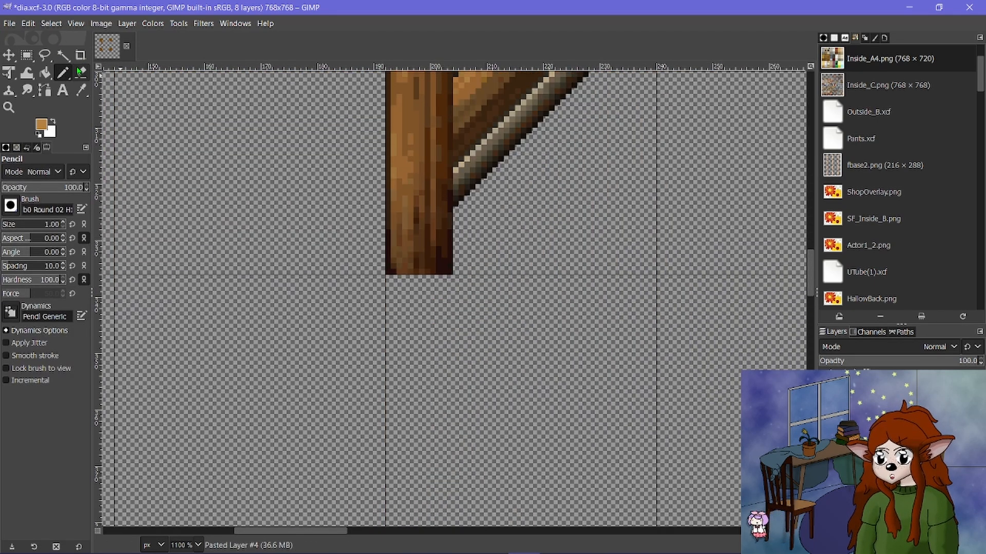
key("shift+e")
scroll(415, 225, "up", 3, "ctrl")
left_click(511, 226)
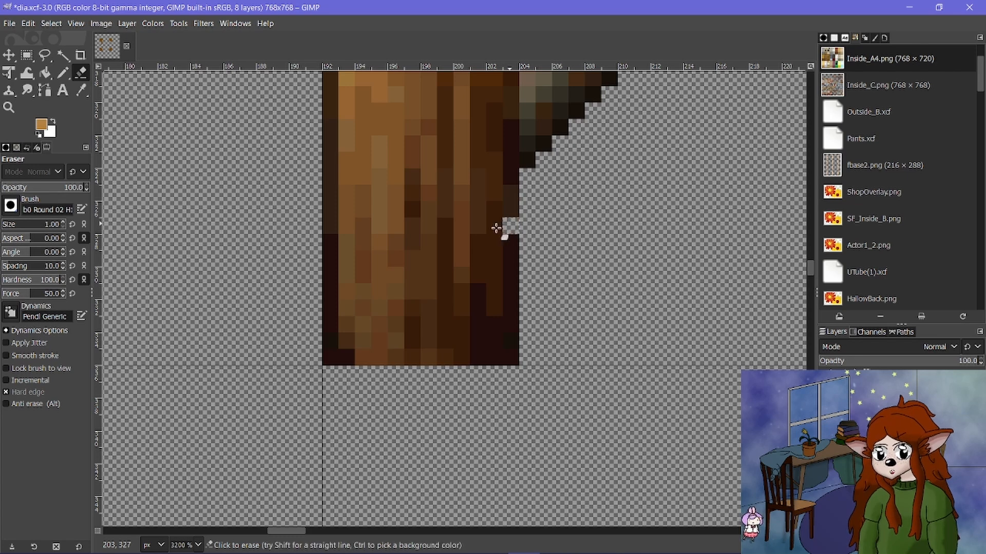
left_click(386, 359, "shift")
left_click(511, 245)
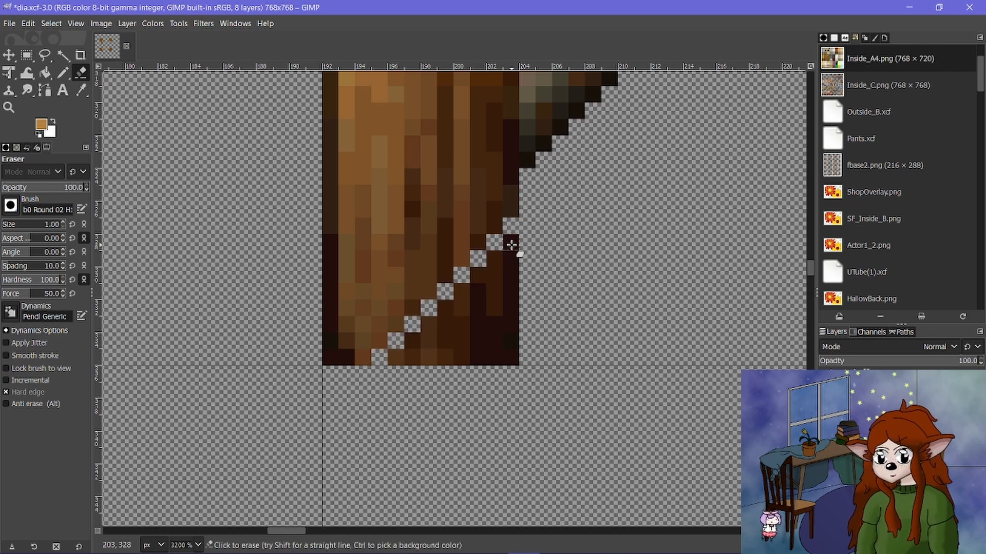
left_click(394, 345, "shift")
mouse_move(392, 363)
left_mouse_down()
mouse_move(473, 343)
mouse_move(521, 278)
mouse_move(462, 305)
mouse_move(459, 332)
mouse_move(533, 261)
mouse_move(448, 355)
mouse_move(521, 340)
mouse_move(485, 379)
mouse_move(511, 360)
left_mouse_up()
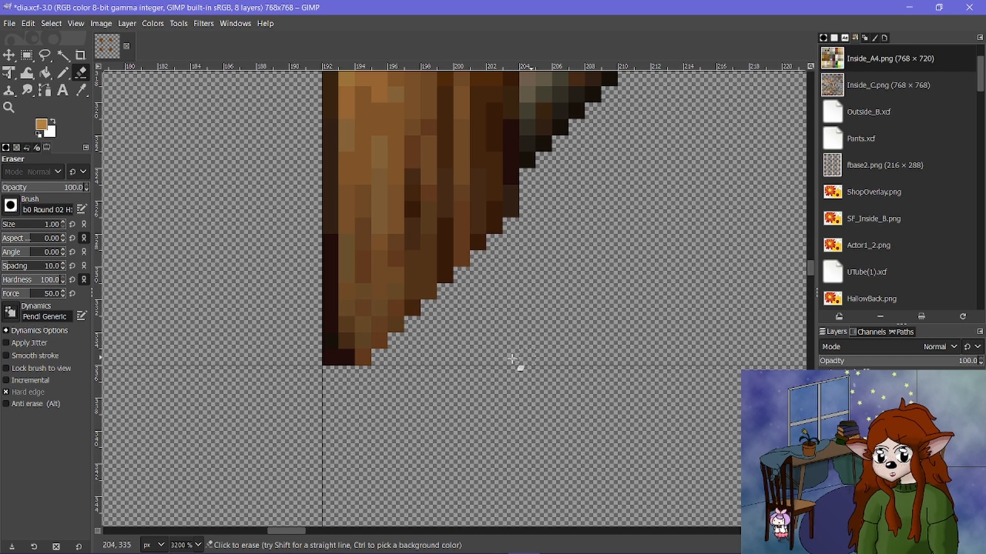
left_click(360, 365)
left_click(513, 209, "shift")
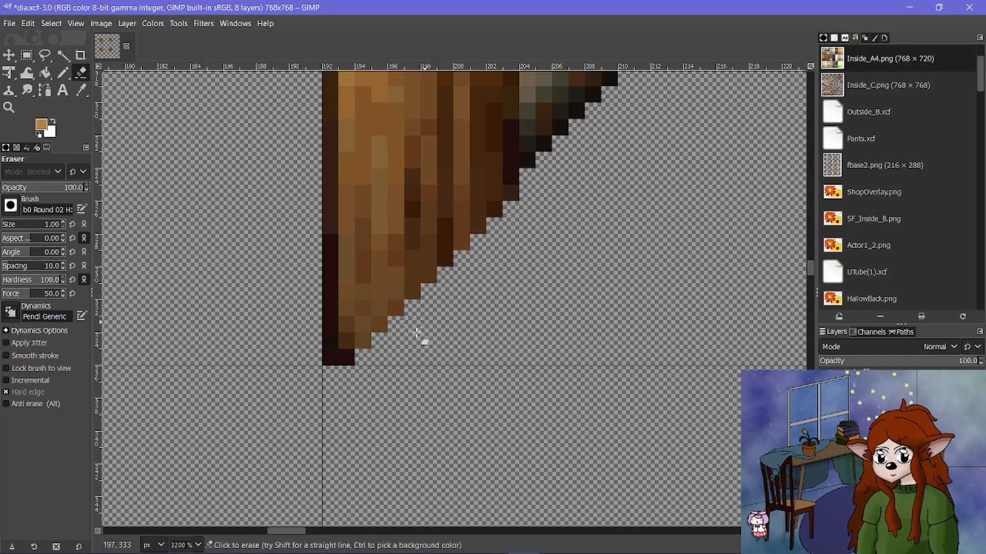
Erase the post's top along a diagonal down to its left edge, uncovering the slanted wall's dark trim behind it.
scroll(437, 347, "down", 4)
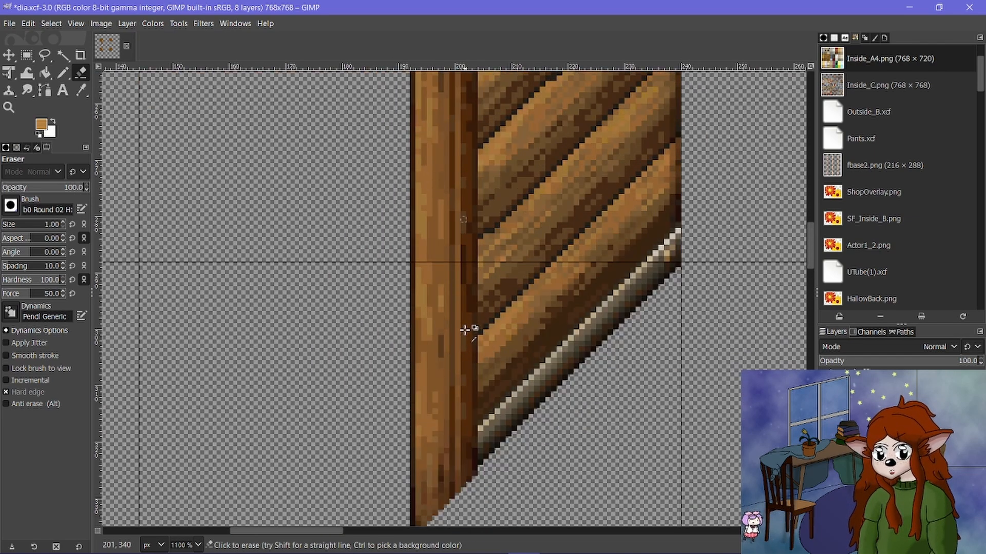
scroll(455, 119, "up", 4)
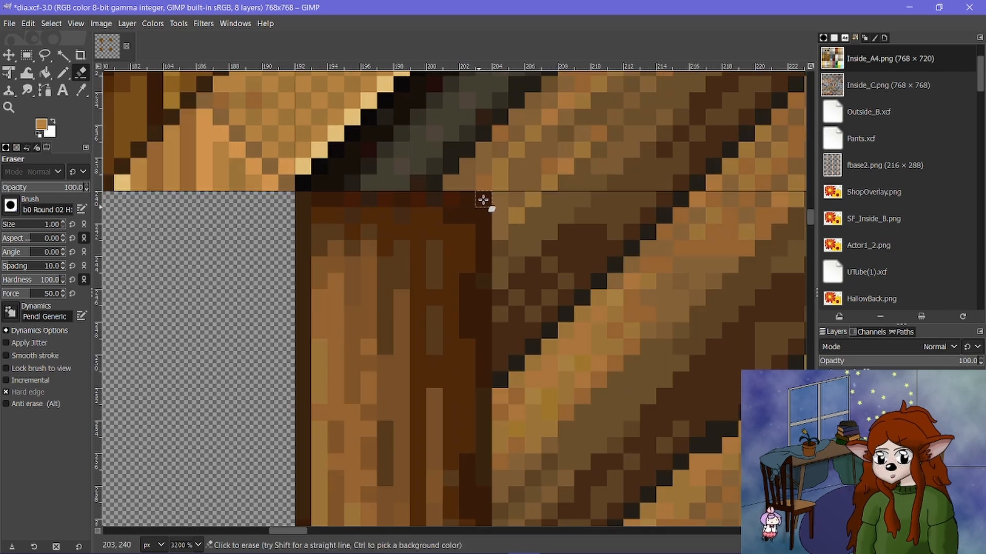
mouse_move(306, 279)
left_mouse_down()
mouse_move(319, 255)
mouse_move(451, 199)
left_mouse_up()
left_click(303, 271, "shift")
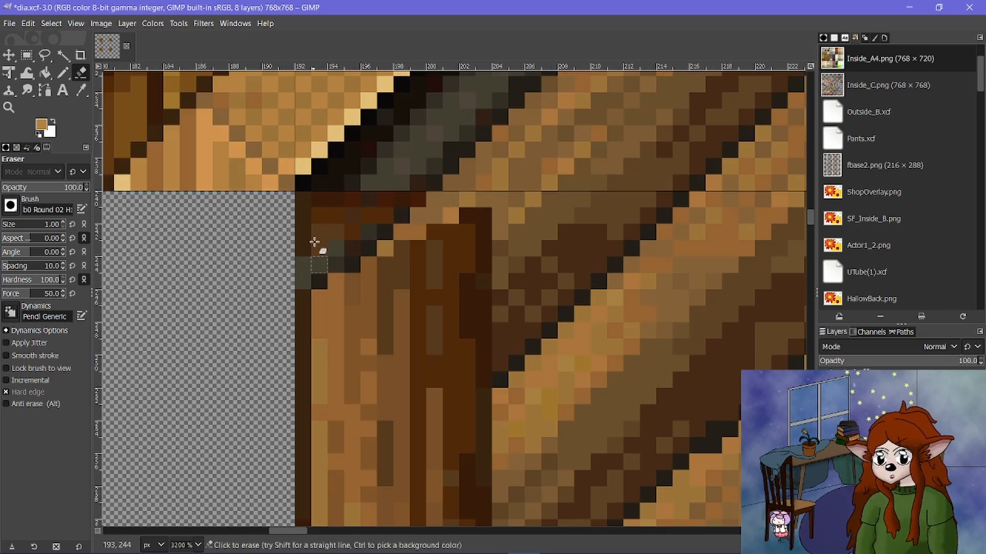
mouse_move(308, 246)
left_mouse_down()
mouse_move(409, 209)
mouse_move(346, 233)
mouse_move(350, 202)
mouse_move(308, 221)
left_mouse_up()
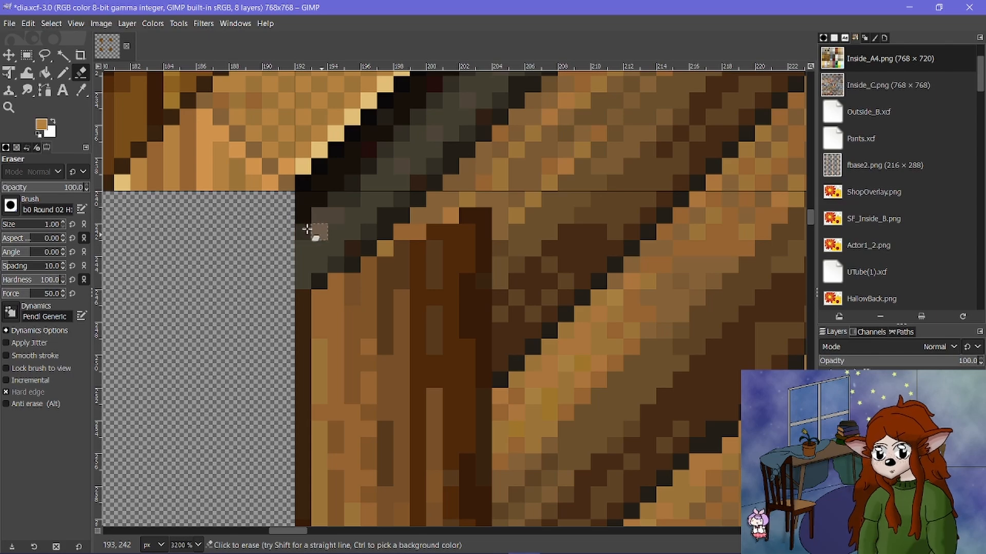
scroll(477, 172, "down", 8, "ctrl")
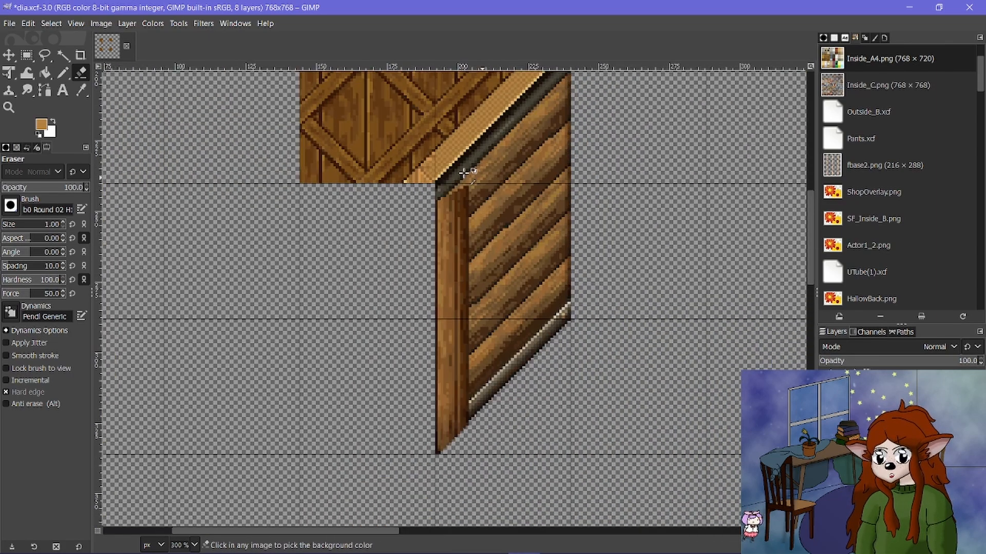
Pick the post's dark brown and pencil an outline for its slanted top and upper left edge, extending above the grid line.
scroll(463, 173, "up", 8, "ctrl")
key("n")
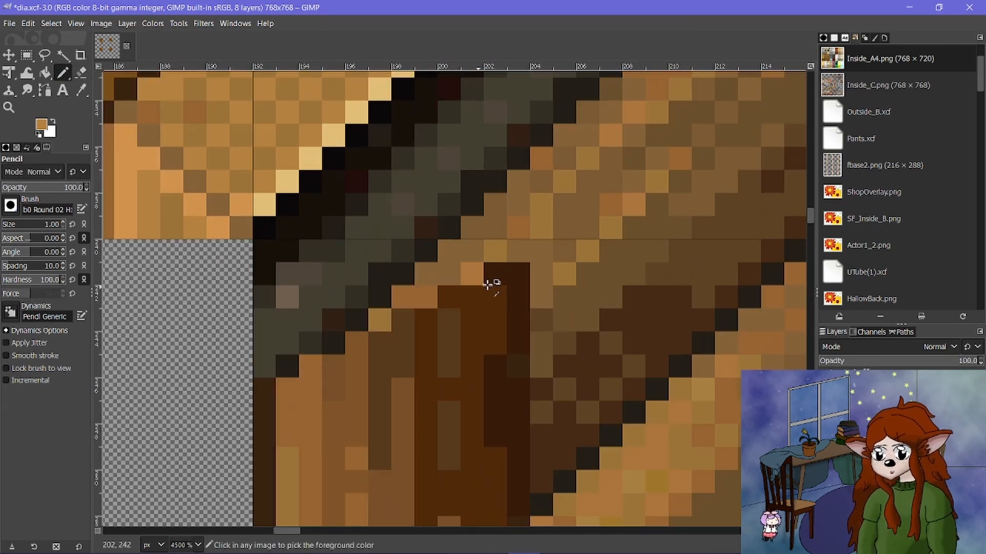
left_click(495, 274, "ctrl")
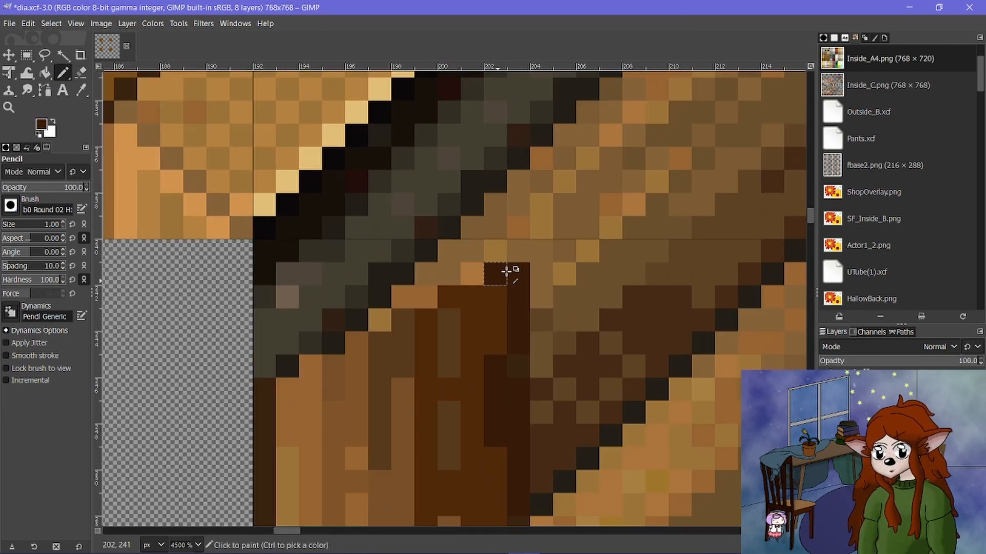
left_click(342, 180, "shift")
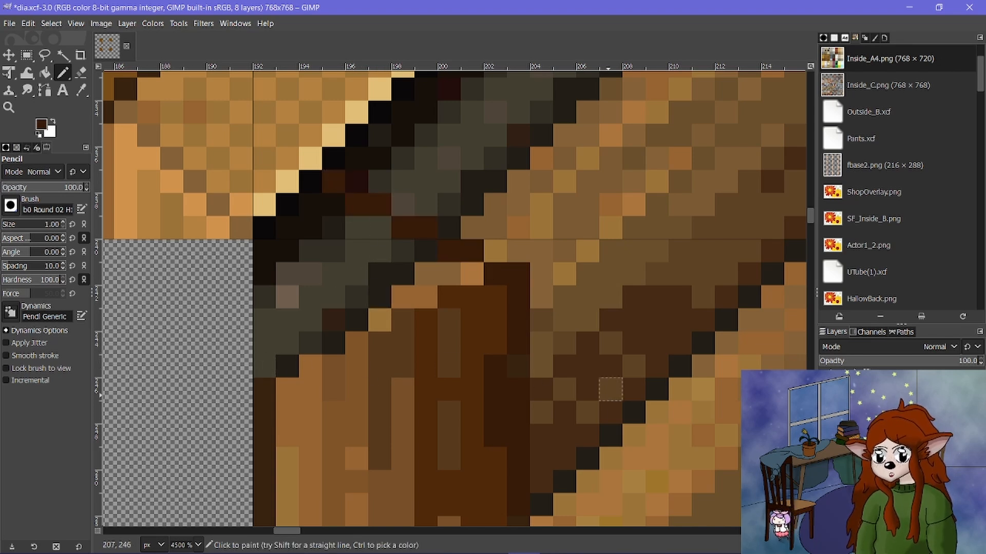
left_click(828, 442)
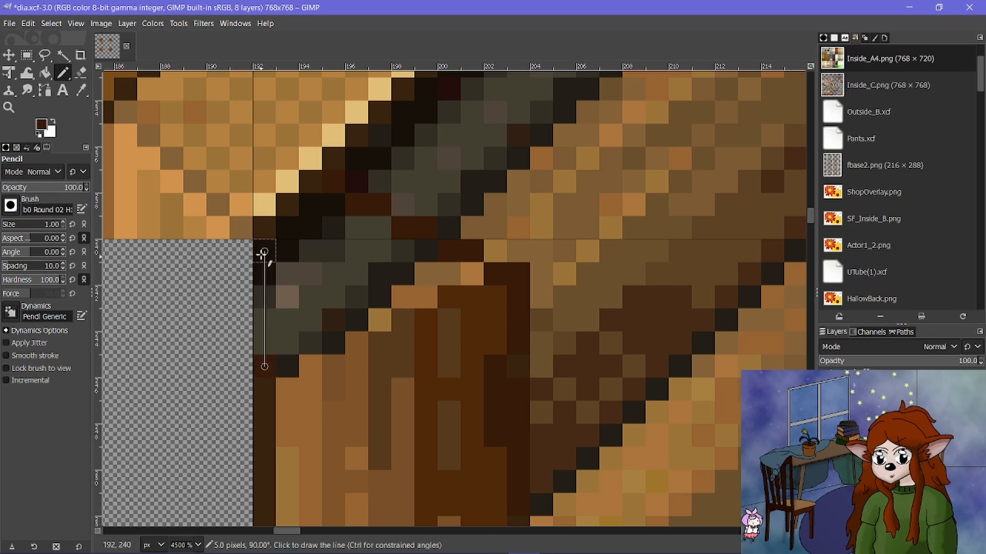
scroll(346, 337, "down", 4)
scroll(369, 339, "up", 5)
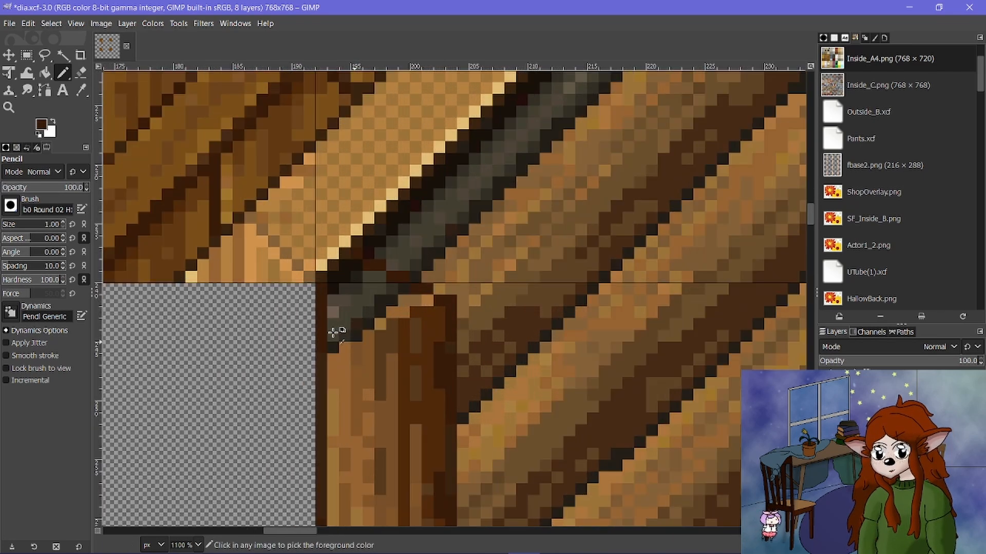
Fill the left part of the post's outlined slanted top with lighter browns picked from the post.
mouse_move(352, 381)
left_mouse_down()
mouse_move(319, 179)
mouse_move(334, 373)
mouse_move(368, 367)
mouse_move(379, 334)
mouse_move(403, 330)
left_mouse_up()
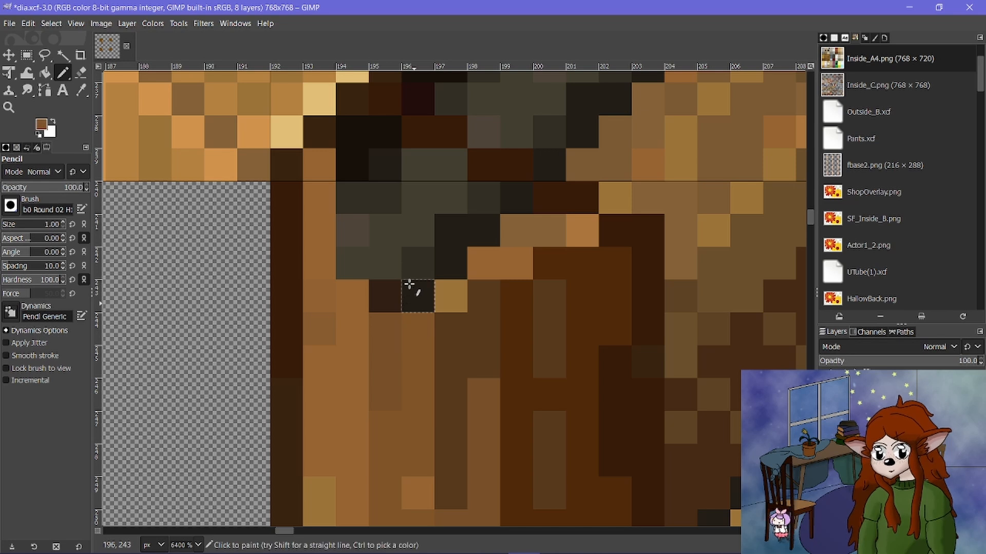
left_click_drag(411, 286, 341, 159)
left_click_drag(385, 303, 397, 279)
left_click(362, 237)
left_click(357, 265)
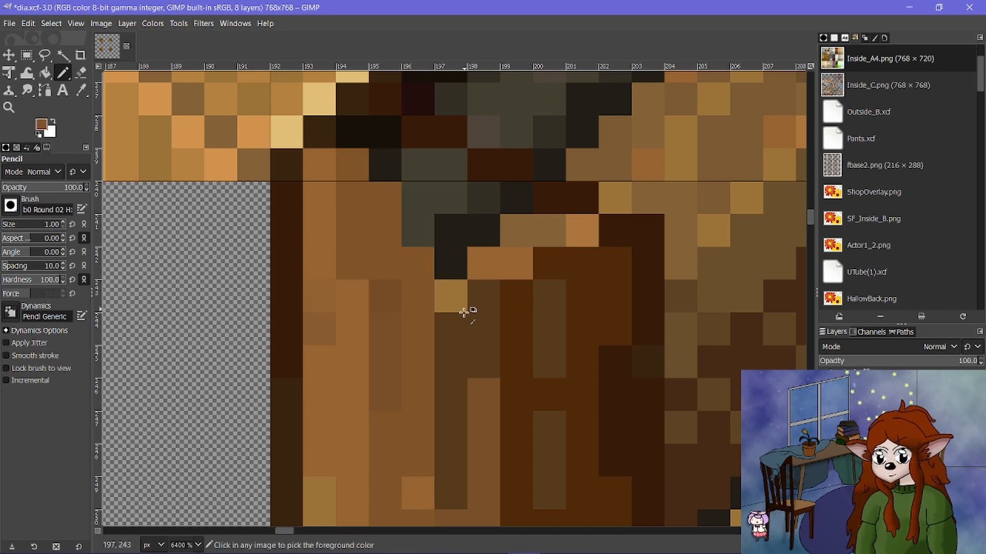
Fill the remaining middle and right part of the post's slanted top with darker browns picked from its grain.
left_click(470, 311, "ctrl")
left_click(451, 307)
left_click(478, 265)
mouse_move(459, 241)
left_mouse_down()
mouse_move(436, 233)
mouse_move(429, 198)
mouse_move(343, 131)
left_mouse_up()
mouse_move(515, 310)
left_mouse_down()
mouse_move(517, 270)
mouse_move(537, 235)
mouse_move(574, 234)
mouse_move(479, 220)
mouse_move(499, 205)
left_mouse_up()
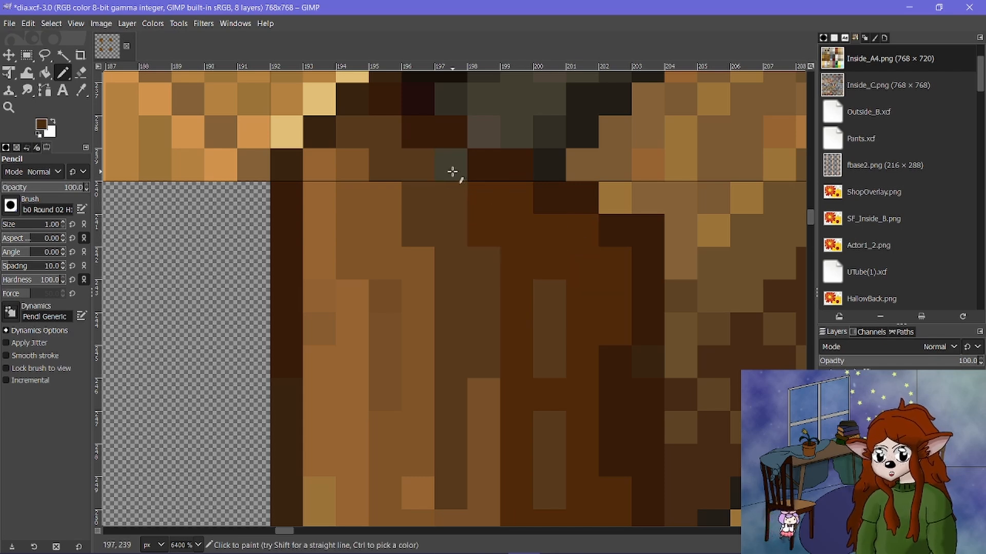
Display the map layer and check how the slanted wall and reshaped post fit the whole room.
scroll(457, 281, "down", 6)
scroll(462, 282, "down", 3)
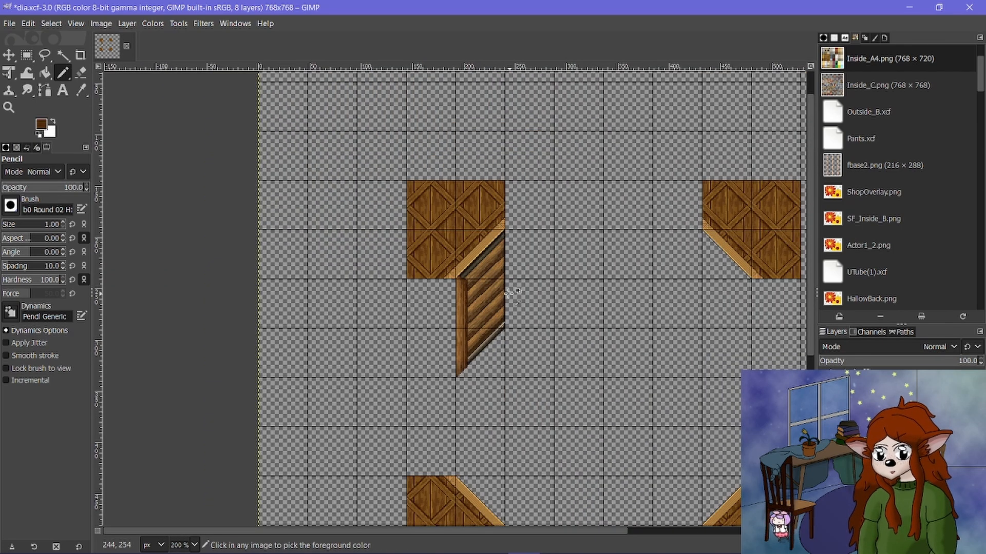
scroll(478, 288, "up", 1)
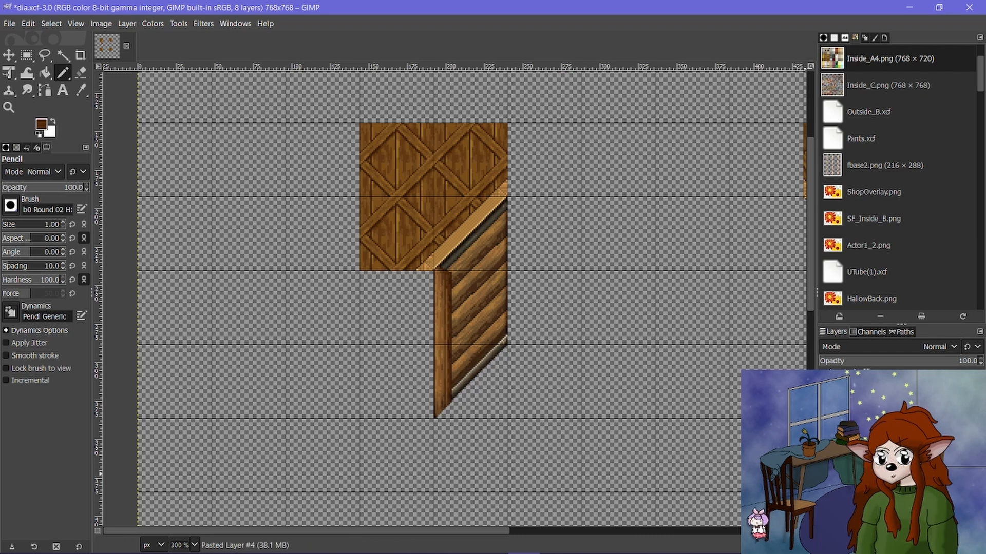
left_click(825, 473)
scroll(499, 323, "down", 2)
scroll(499, 322, "down", 2)
scroll(471, 306, "down", 3)
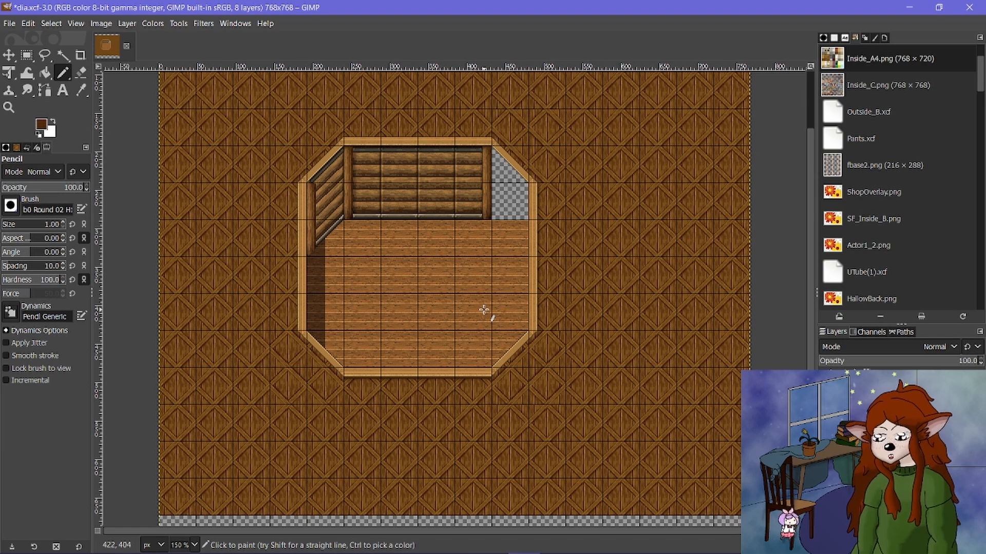
Smooth the jagged dark log outline around pixel 233, 223 on the slanted wall with neighbouring picked colours.
scroll(311, 151, "up", 3)
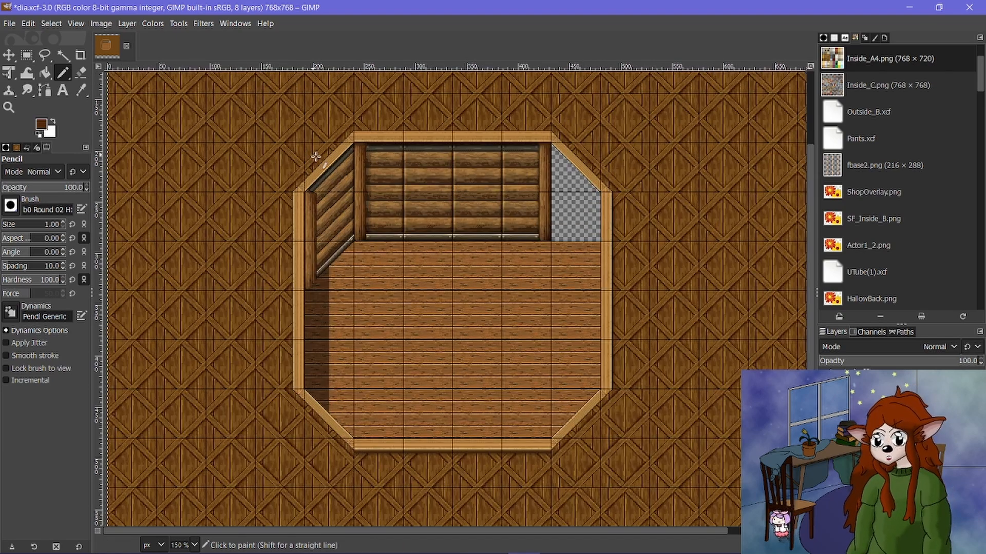
scroll(369, 193, "up", 8)
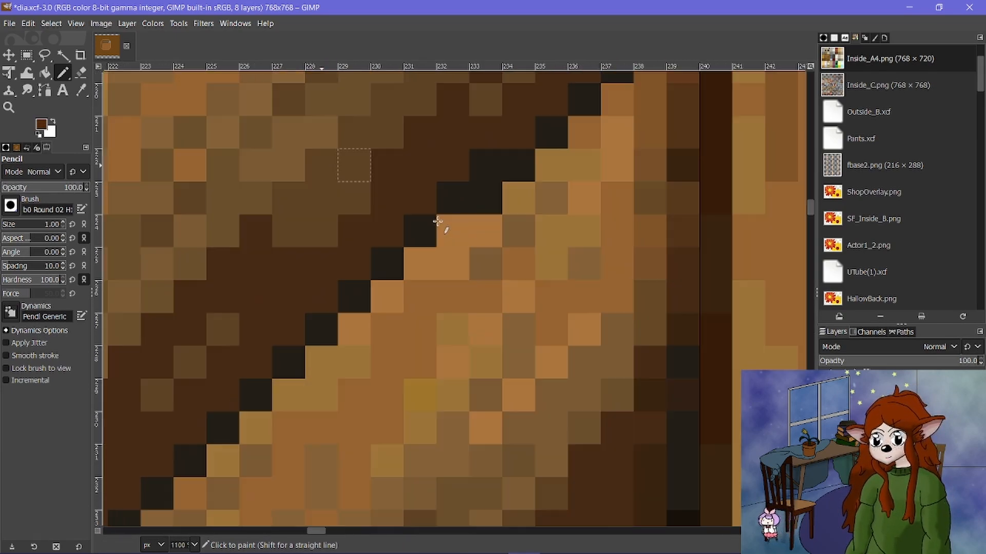
left_click(483, 204, "ctrl")
left_click(486, 168)
left_click(478, 224, "ctrl")
left_click(488, 199)
scroll(490, 249, "down", 6)
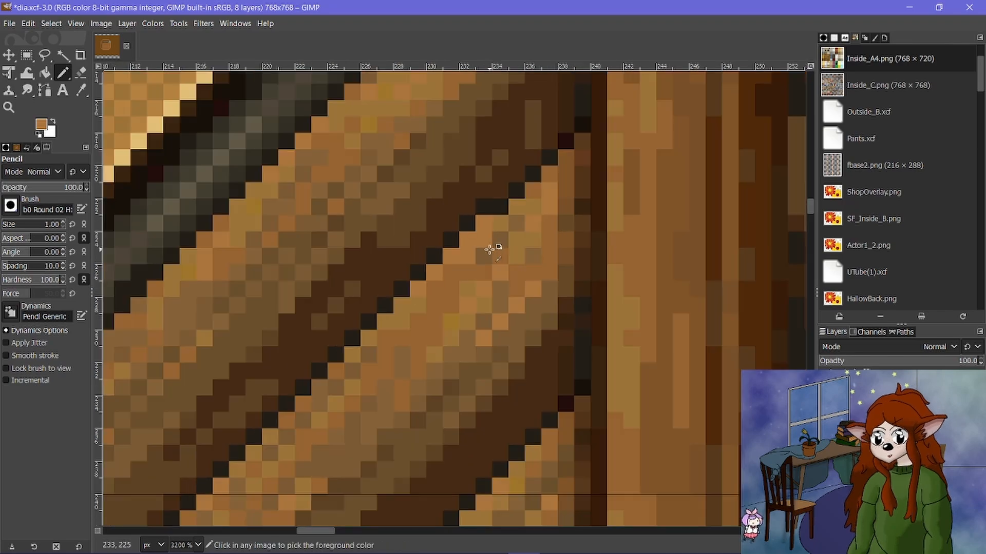
Smooth the uneven step in the dark log outline around pixel 217, 254 using colours picked from adjacent pixels.
scroll(490, 249, "down", 4)
scroll(501, 288, "up", 3)
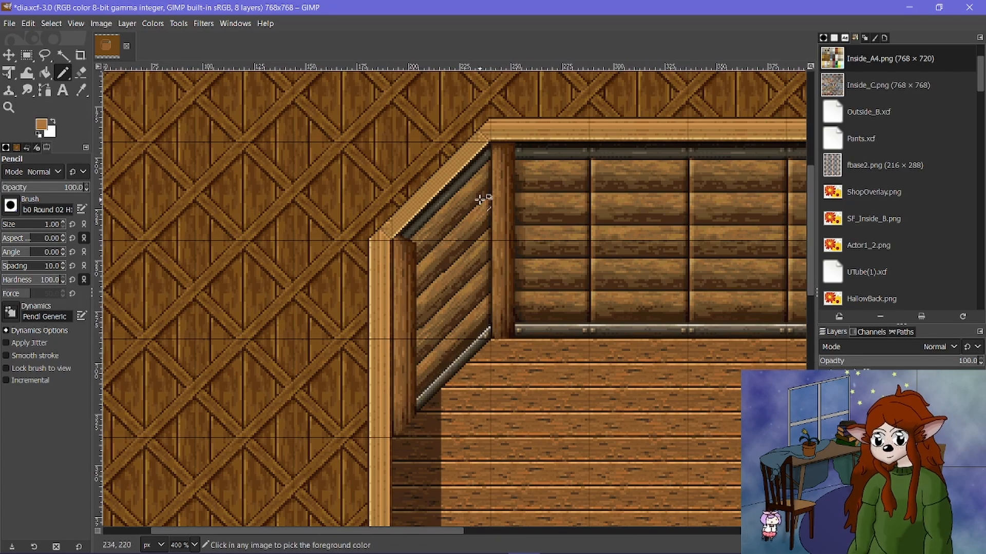
scroll(481, 248, "up", 7)
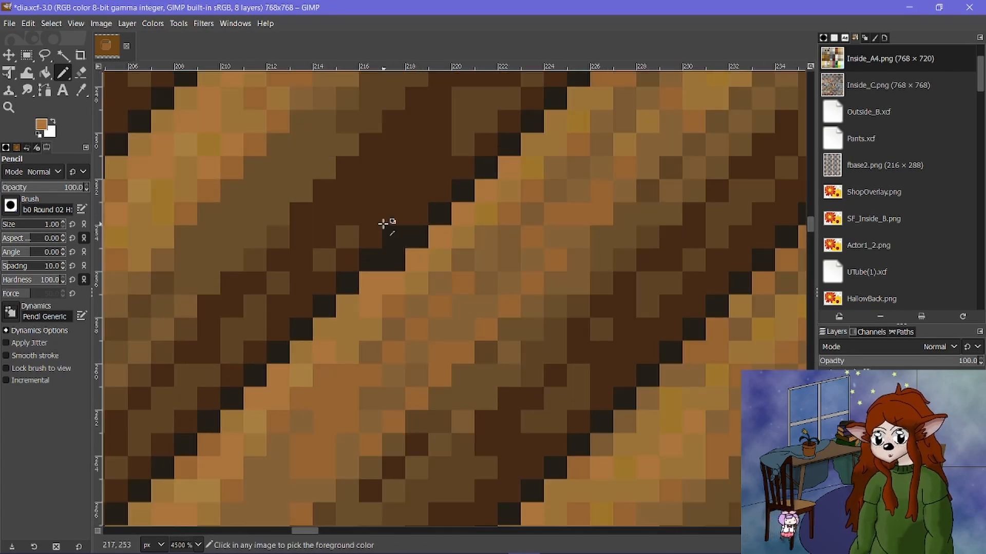
left_click(388, 226, "ctrl")
left_click(391, 235)
left_click(382, 280, "ctrl")
left_click(395, 260)
scroll(440, 286, "down", 7)
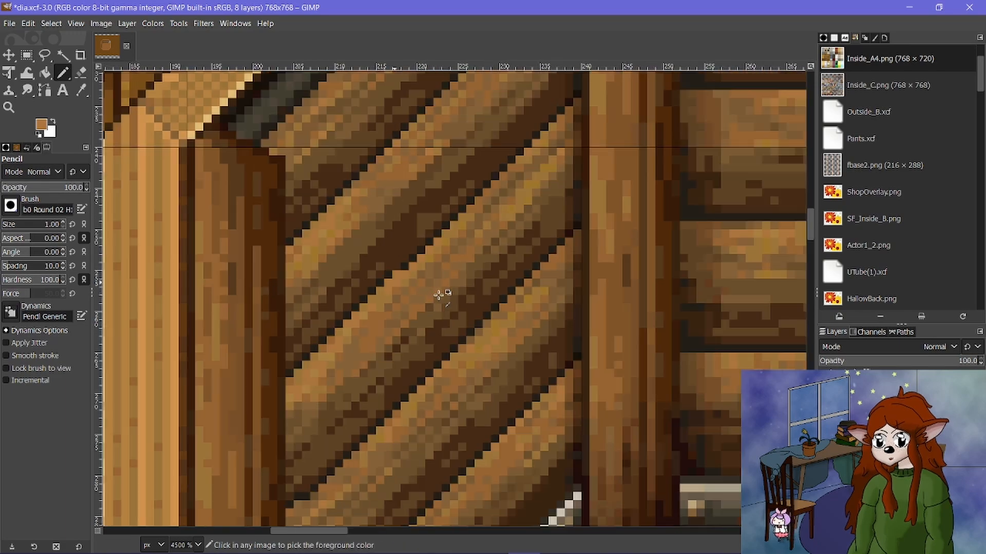
scroll(500, 193, "up", 6)
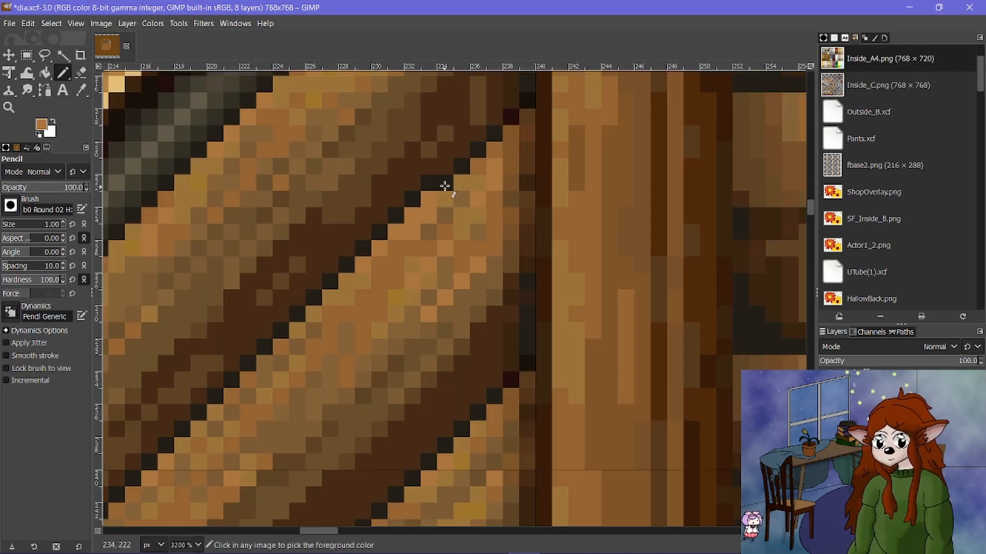
Inspect the left diagonal log wall's pixel shading up close and in the context of the whole room.
scroll(455, 264, "down", 7)
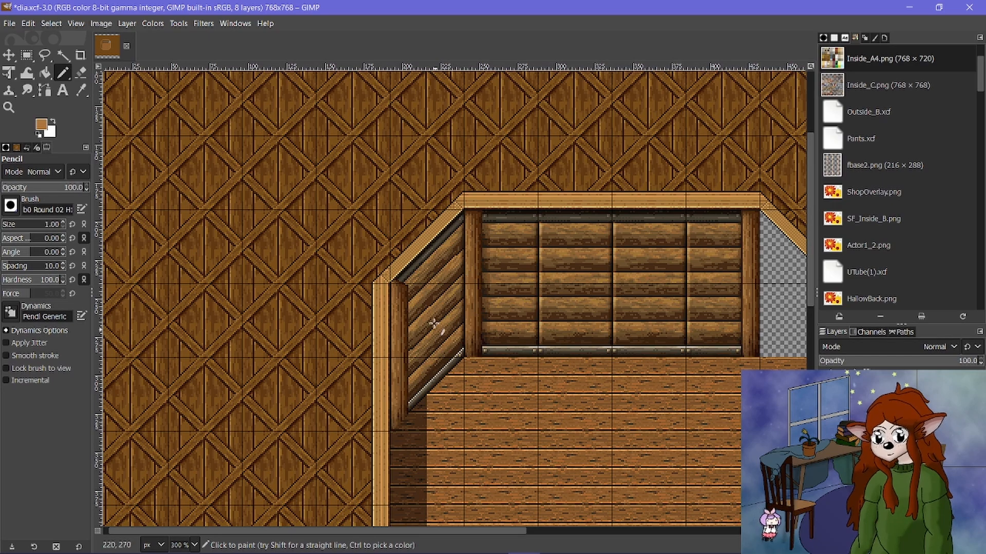
scroll(421, 353, "up", 9)
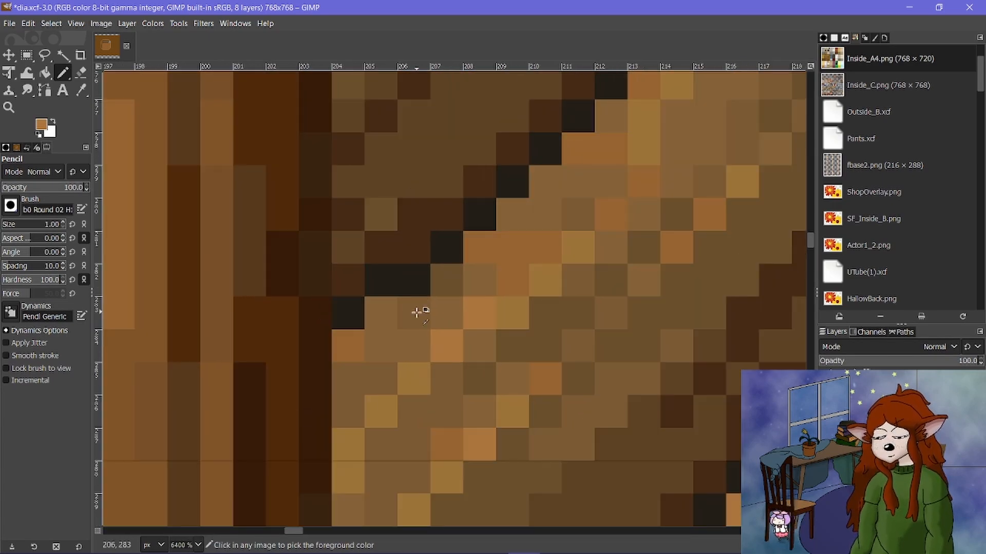
scroll(461, 319, "down", 3)
scroll(461, 320, "down", 7)
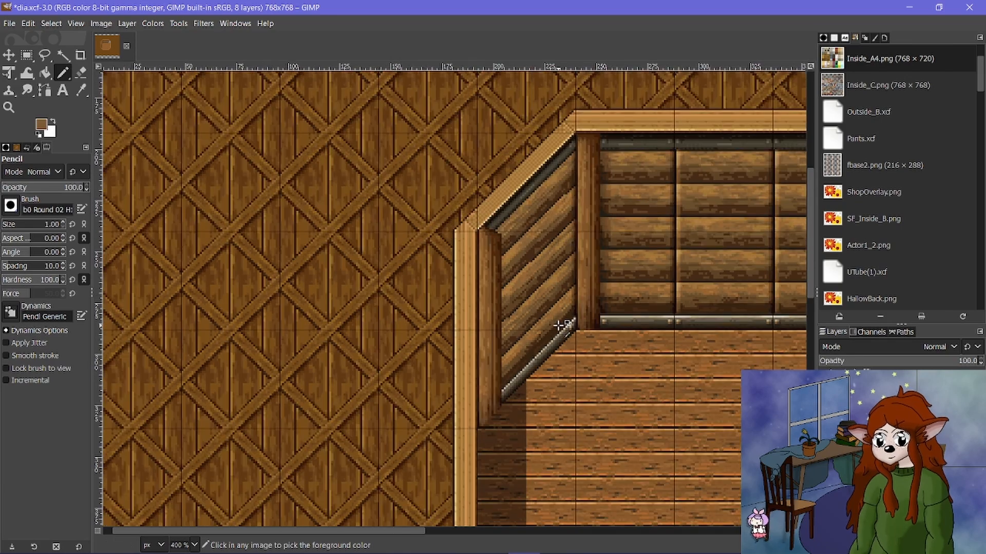
scroll(529, 331, "down", 1)
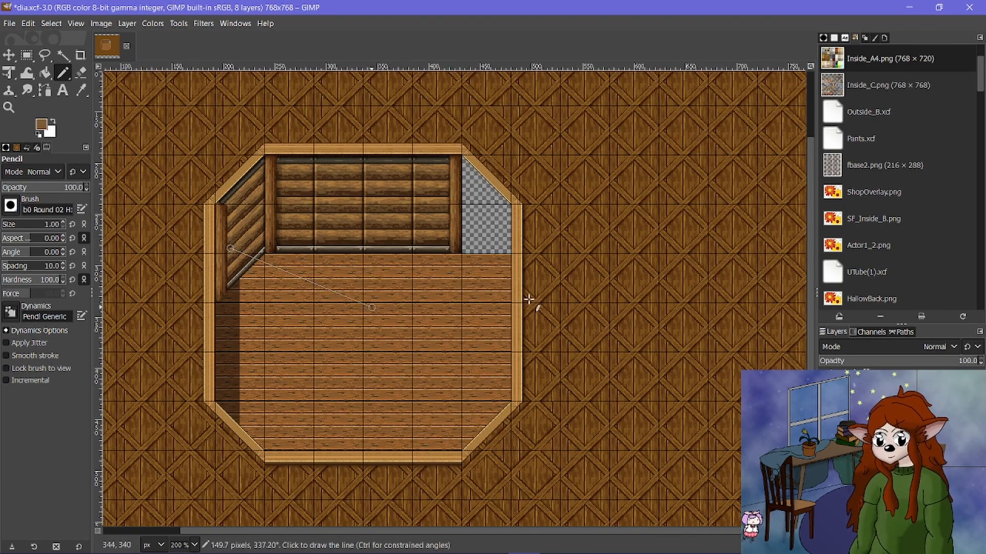
scroll(352, 231, "down", 1)
scroll(352, 229, "up", 2)
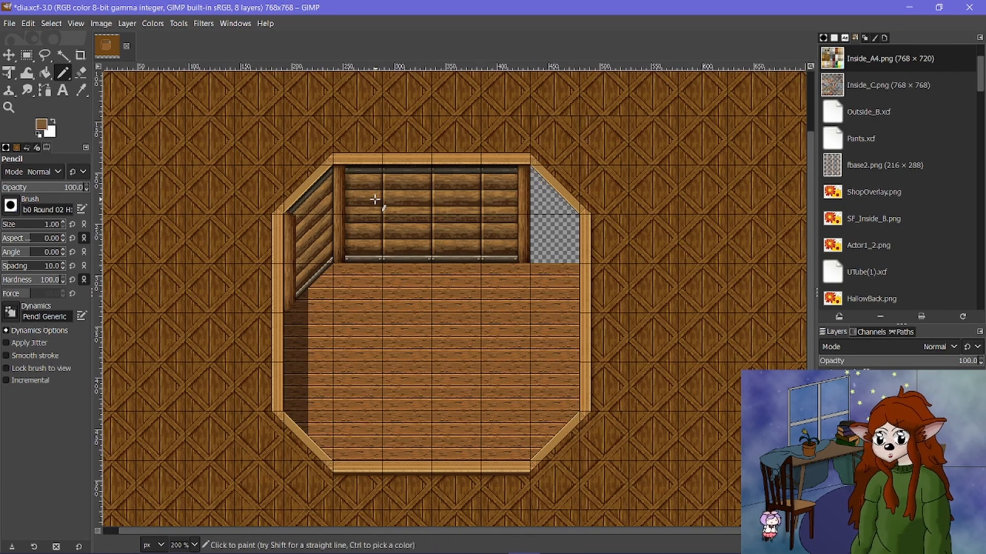
scroll(379, 198, "up", 1)
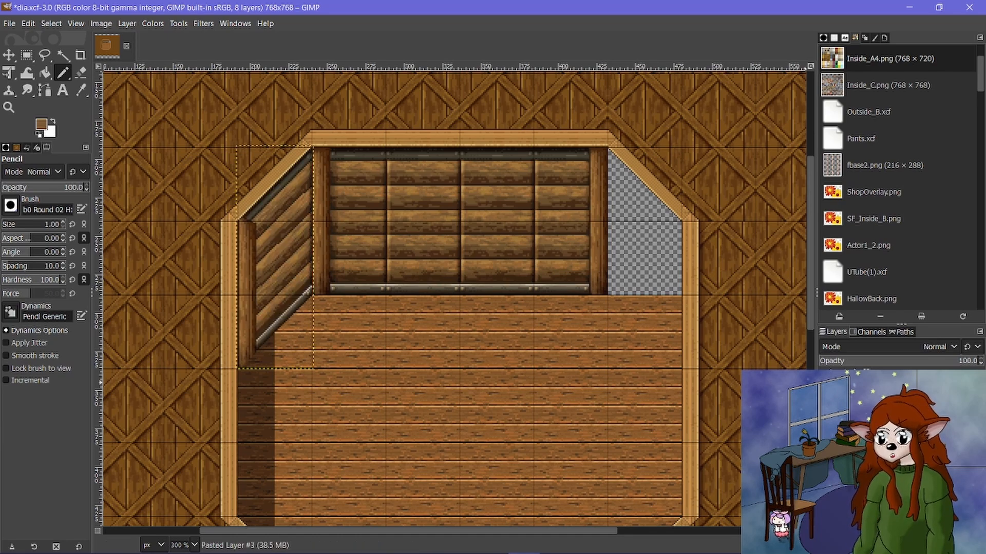
Toggle the left diagonal wall layer's visibility to check for misplaced pixels, and select the left post's layer.
scroll(280, 269, "up", 4)
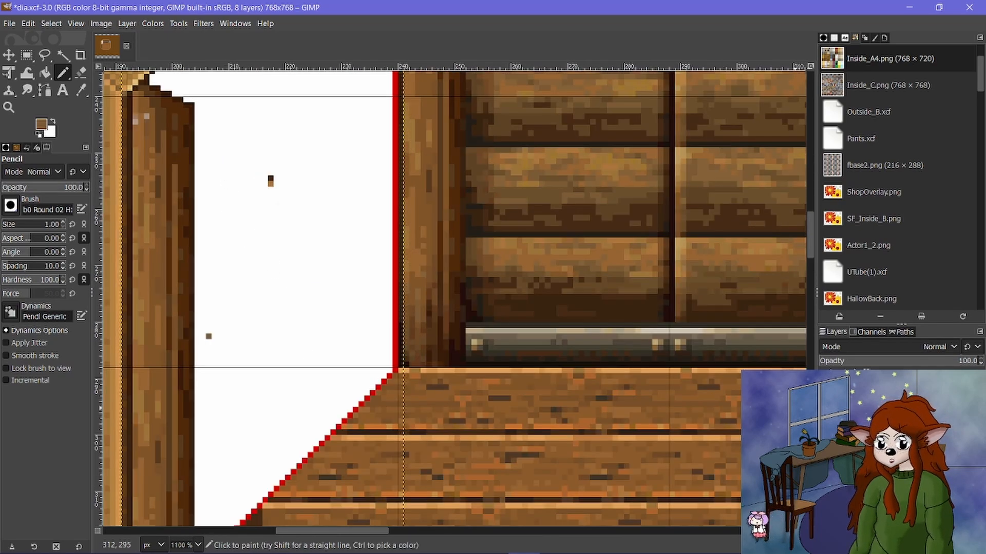
left_click(824, 413)
left_click(824, 431)
left_click(824, 432)
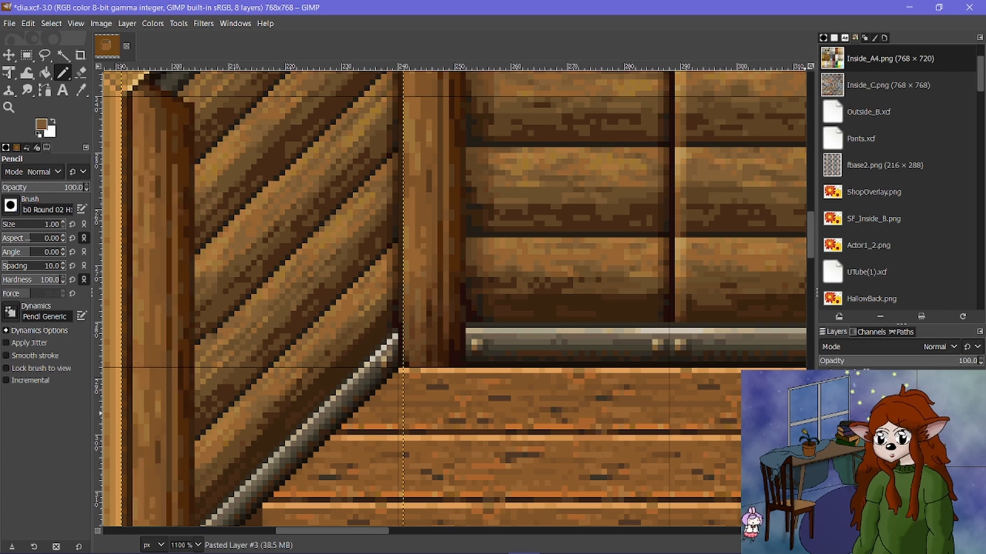
left_click(872, 428)
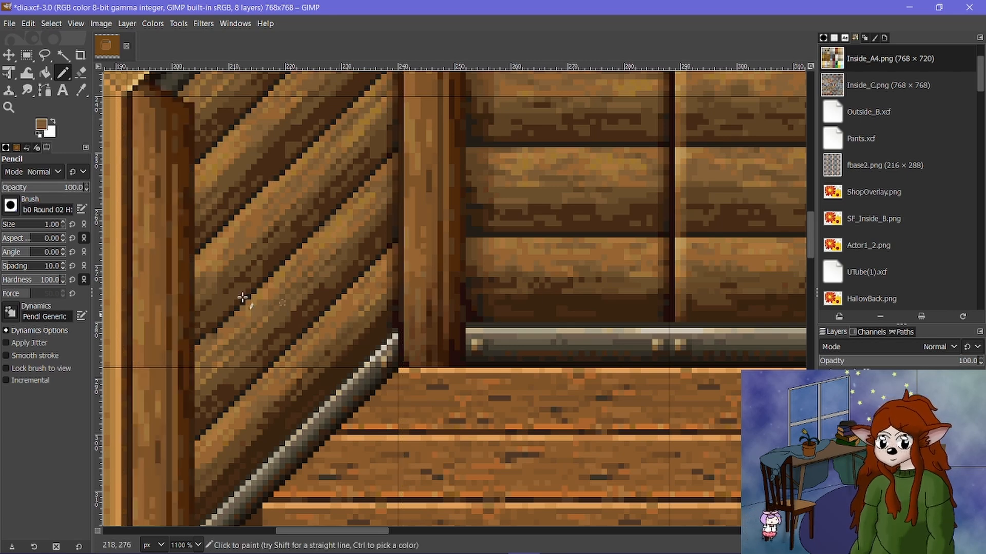
Select the 82 × 133 px area at 204, 214 beside the left post, cut it and paste it as a new layer.
scroll(241, 296, "up", 2)
left_click(26, 55)
scroll(364, 286, "down", 1)
scroll(369, 286, "down", 1)
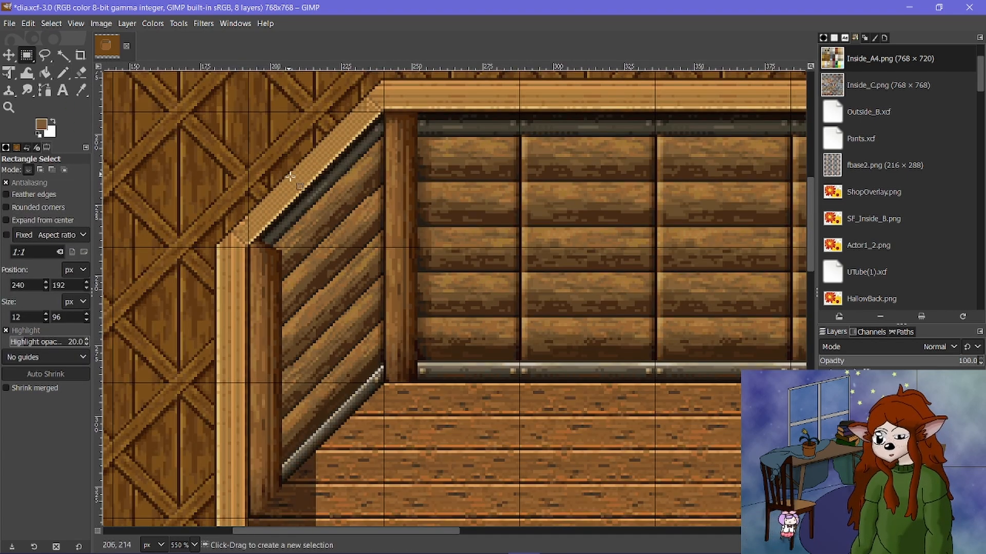
left_click_drag(287, 173, 513, 526)
left_click_drag(307, 364, 296, 354)
key("ctrl+x")
key("ctrl+v")
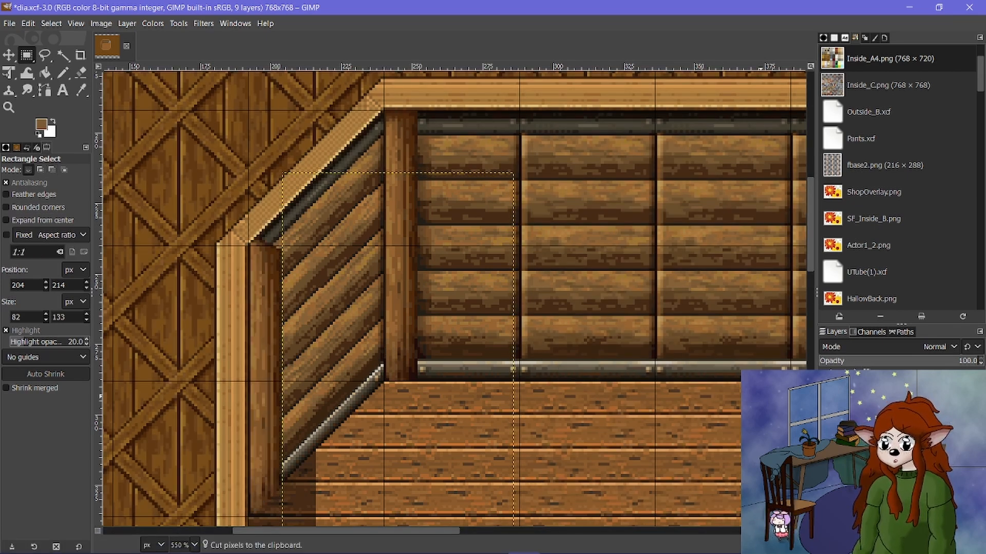
Merge the pasted stray pixels into the left diagonal wall layer.
left_click(826, 413)
left_click(826, 413)
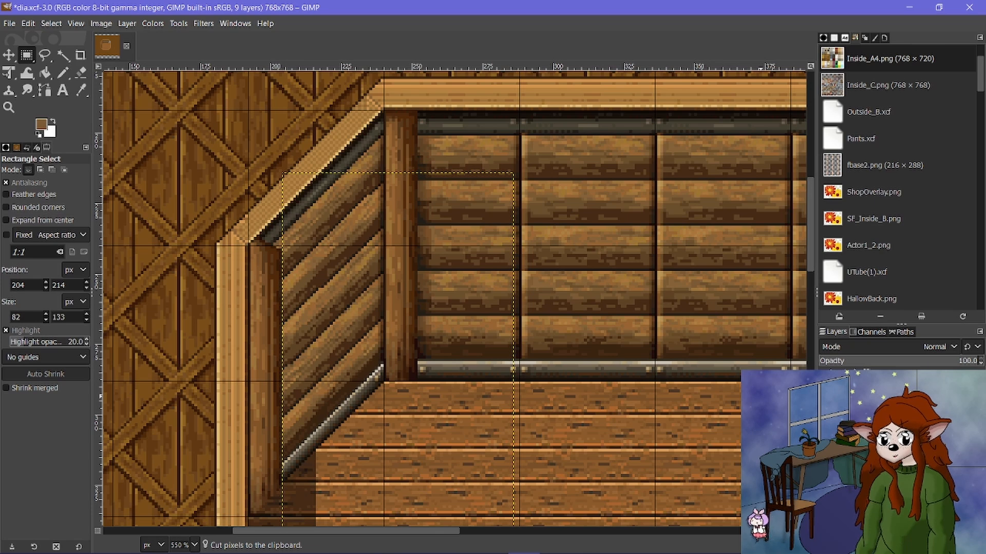
key("ctrl+z")
key("ctrl+z")
key("ctrl+z")
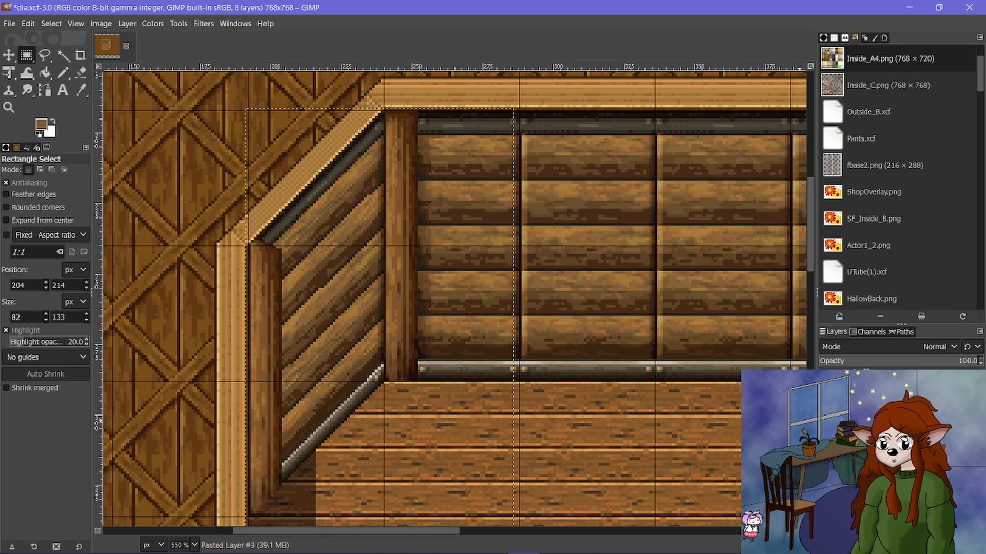
Hide the left diagonal wall layer and paint over the stray light pixels near the left post's top in matching brown with the Pencil.
left_click(826, 413)
left_click(826, 413)
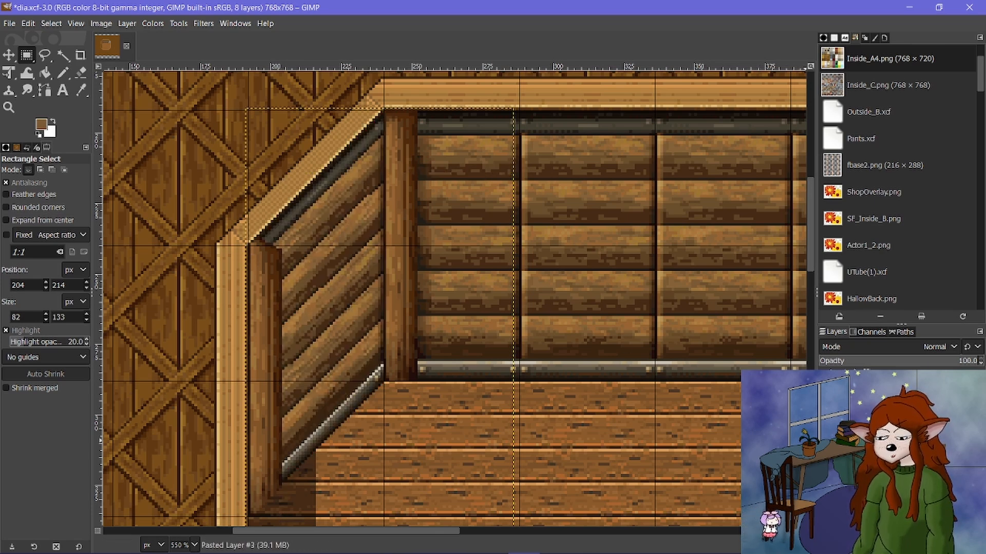
left_click(826, 413)
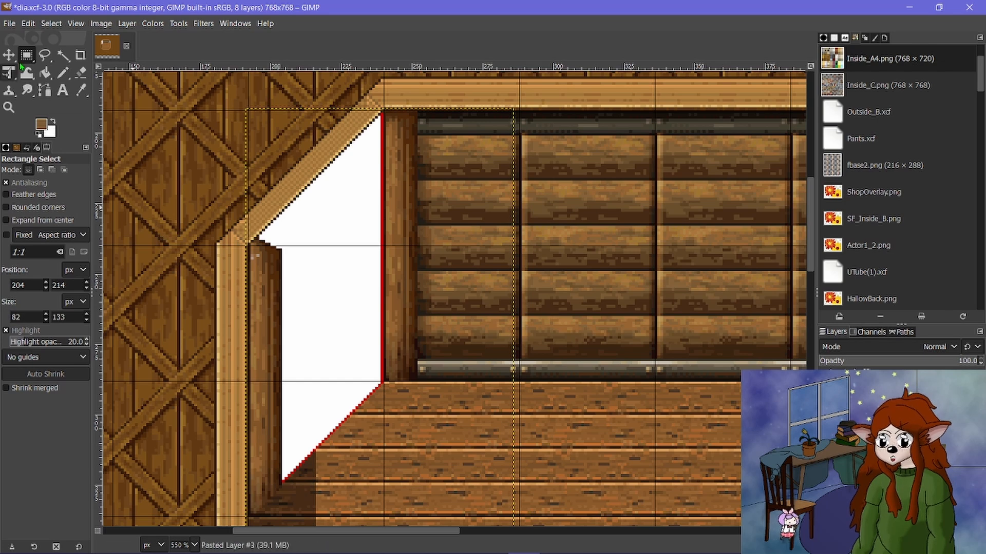
left_click(63, 72)
scroll(266, 254, "up", 6)
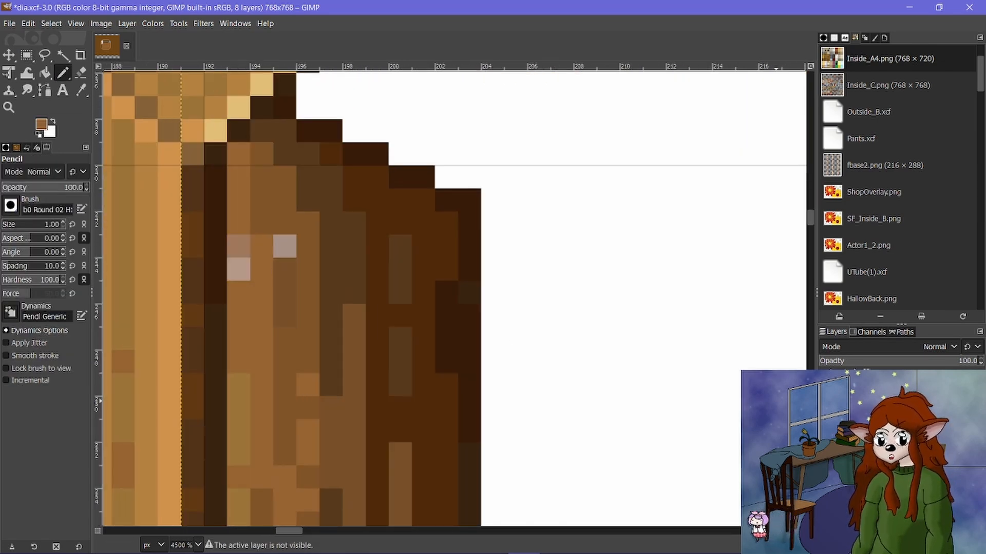
left_click(873, 434)
left_click_drag(238, 249, 248, 270)
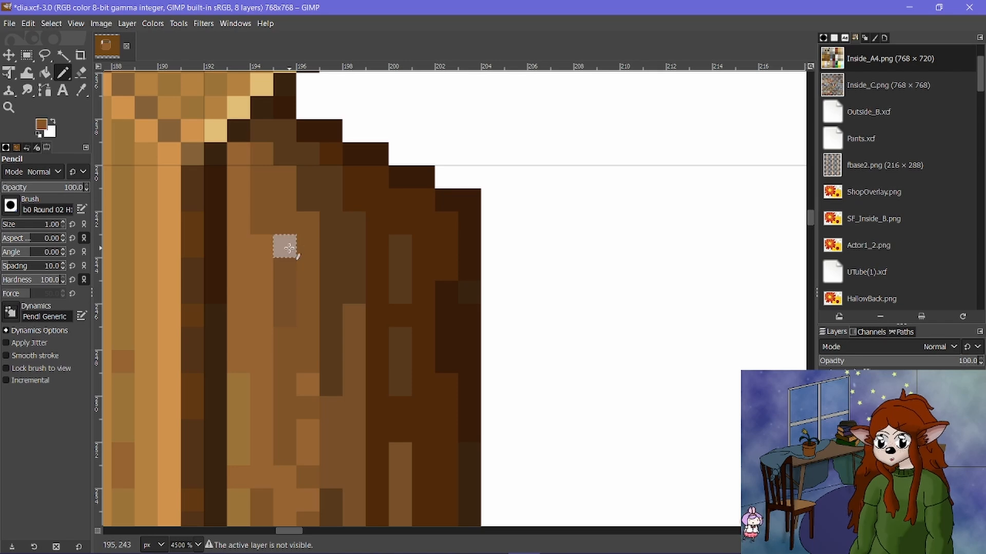
left_click(289, 248)
Copy the left diagonal wall layer, paste it as a new layer and flip the copy horizontally.
scroll(429, 268, "down", 9)
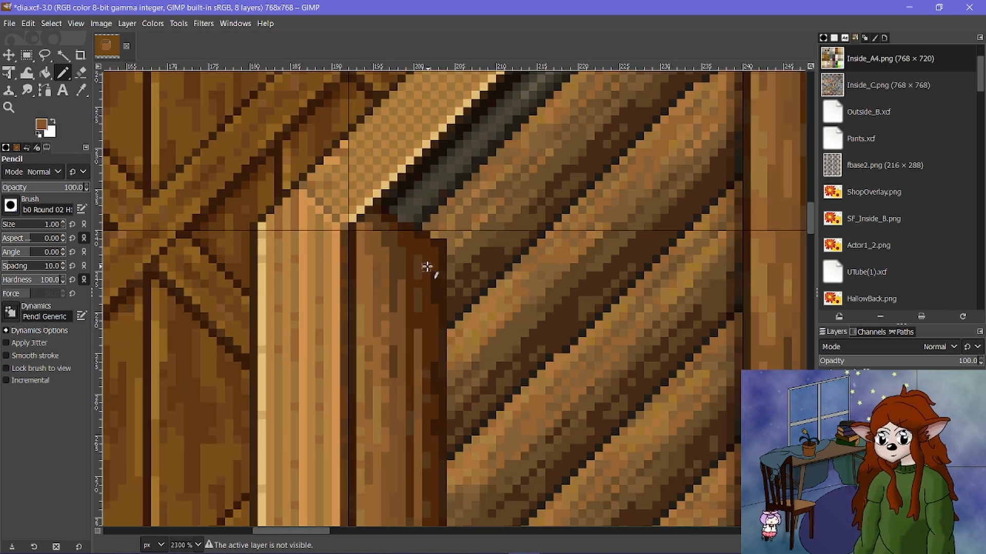
scroll(354, 356, "up", 2)
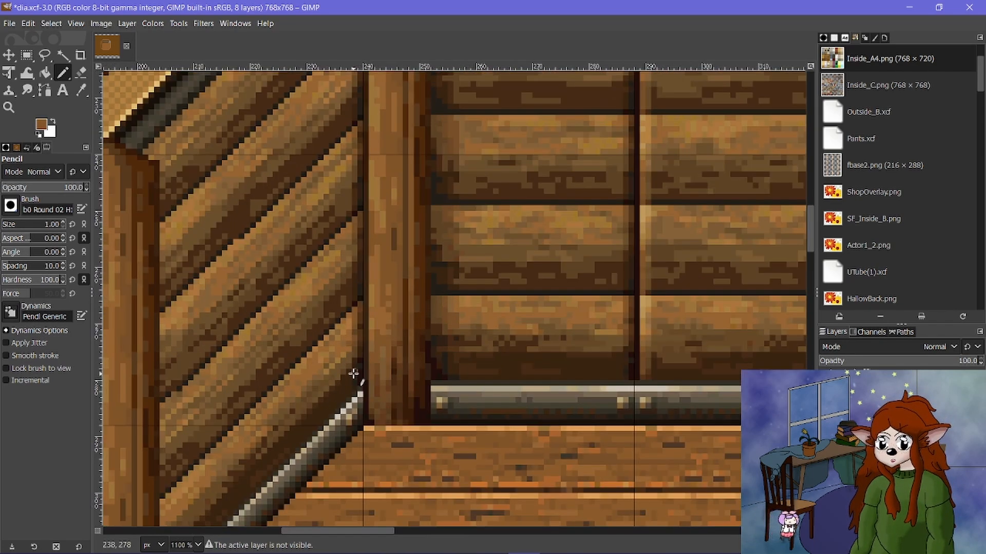
scroll(353, 374, "down", 2)
scroll(390, 336, "right", 3)
scroll(390, 337, "down", 1)
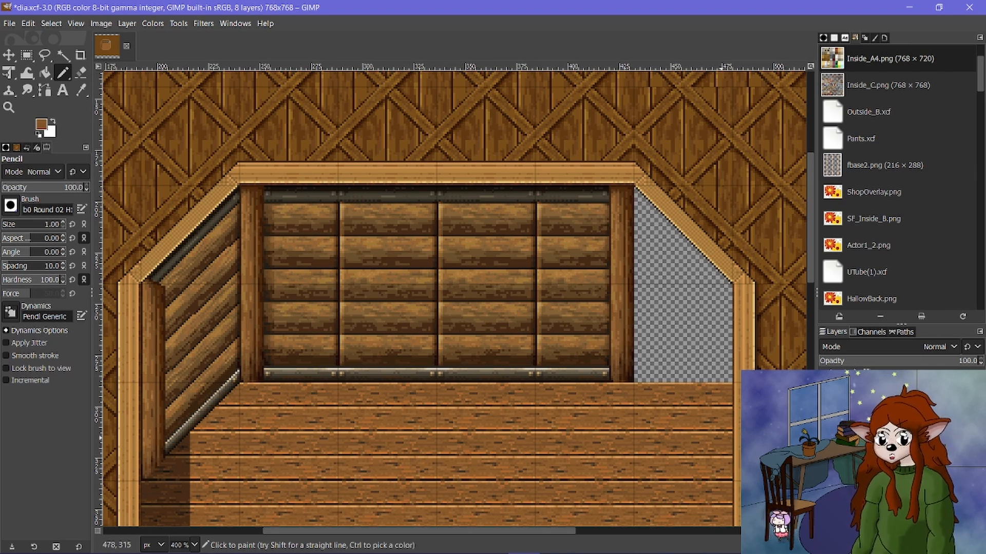
left_click(826, 443)
left_click(825, 443)
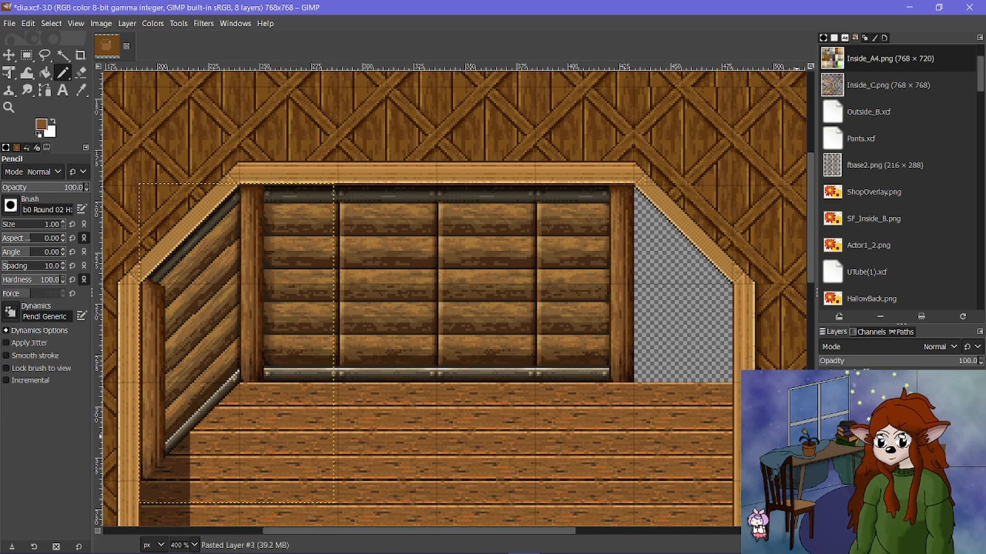
scroll(425, 362, "down", 3)
scroll(230, 212, "up", 3)
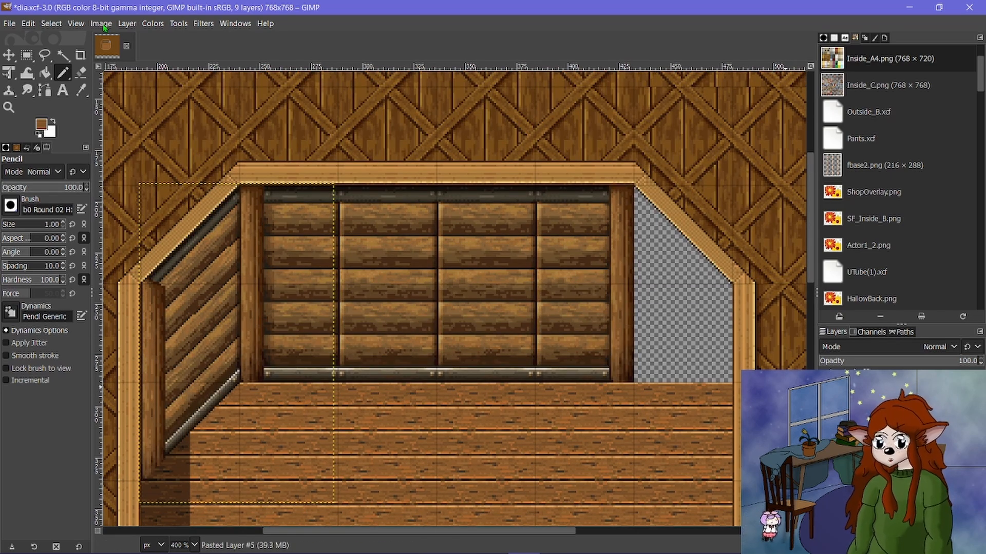
left_click(125, 24)
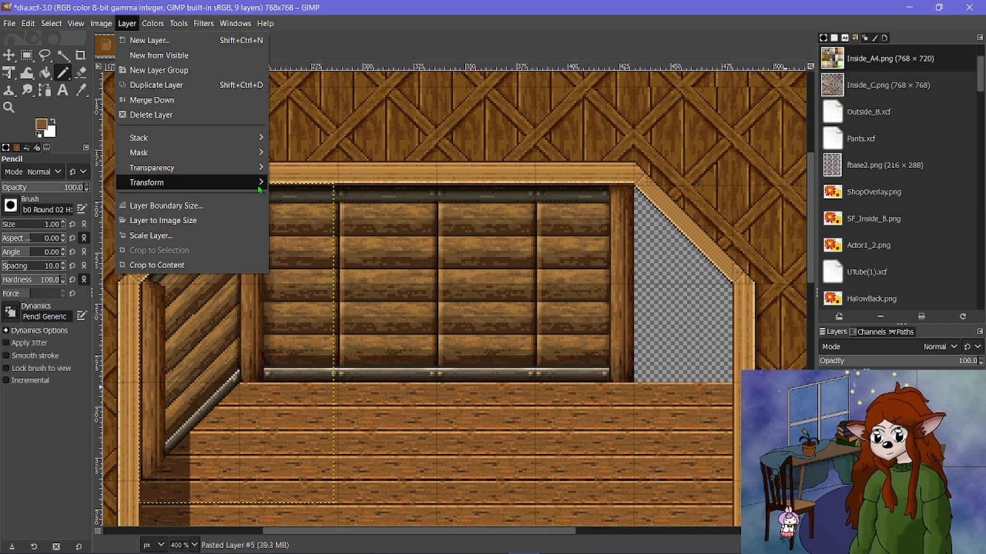
left_click(284, 183)
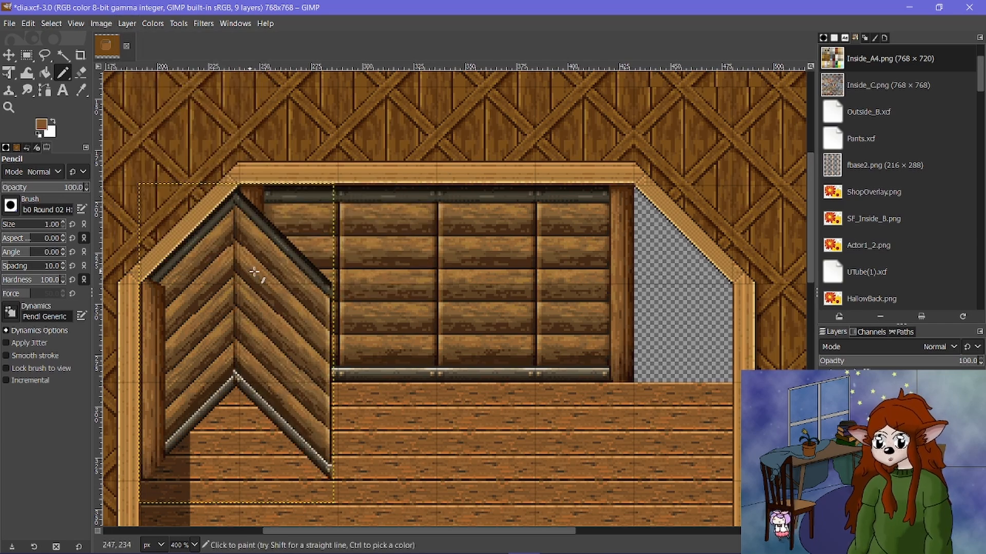
Move the mirrored diagonal wall into the empty opening on the room's right side, beneath the diagonal beam.
key("m")
mouse_move(258, 261)
left_mouse_down()
mouse_move(607, 259)
mouse_move(674, 277)
mouse_move(661, 278)
left_mouse_up()
scroll(661, 256, "up", 4)
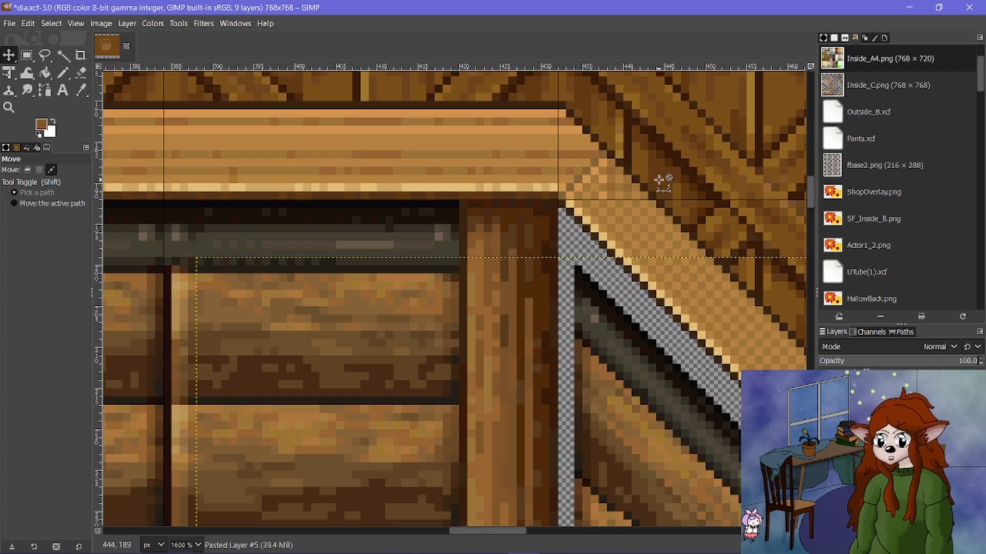
left_click_drag(615, 318, 607, 268)
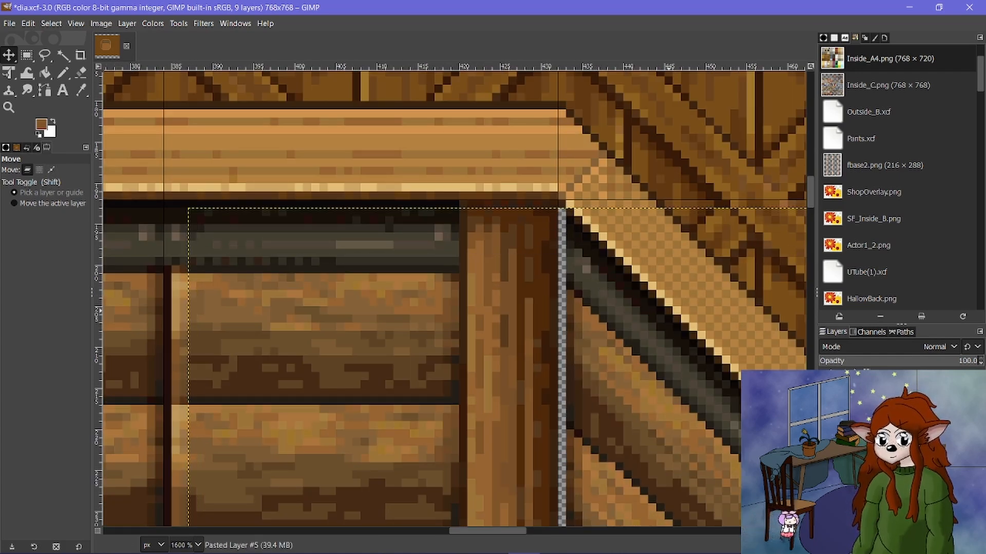
Hide the diagonal frame corners and nudge the mirrored wall to close the gap beside the back wall's right post.
left_click(825, 427)
scroll(570, 208, "up", 2)
left_click_drag(590, 295, 578, 270)
scroll(572, 275, "down", 7)
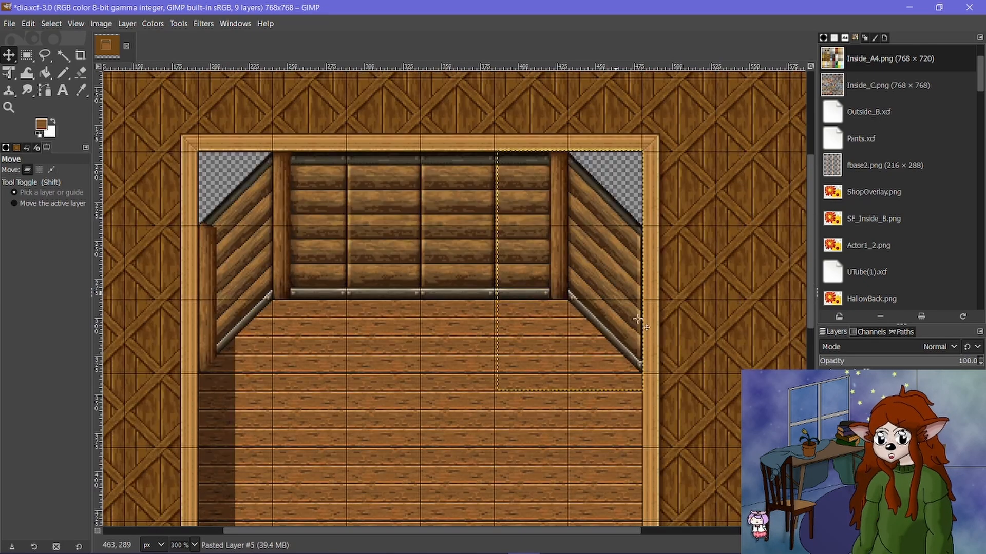
scroll(622, 347, "up", 7)
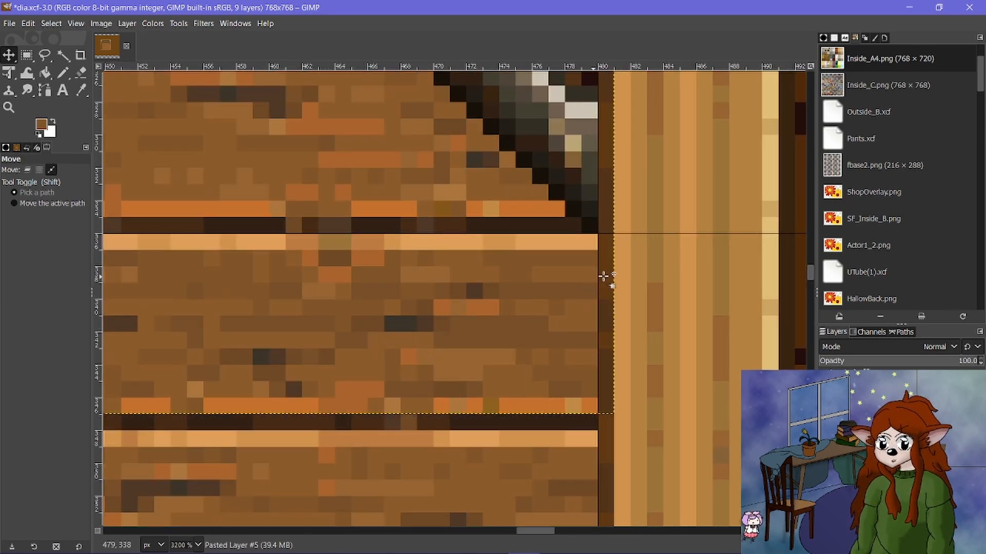
scroll(557, 330, "down", 9)
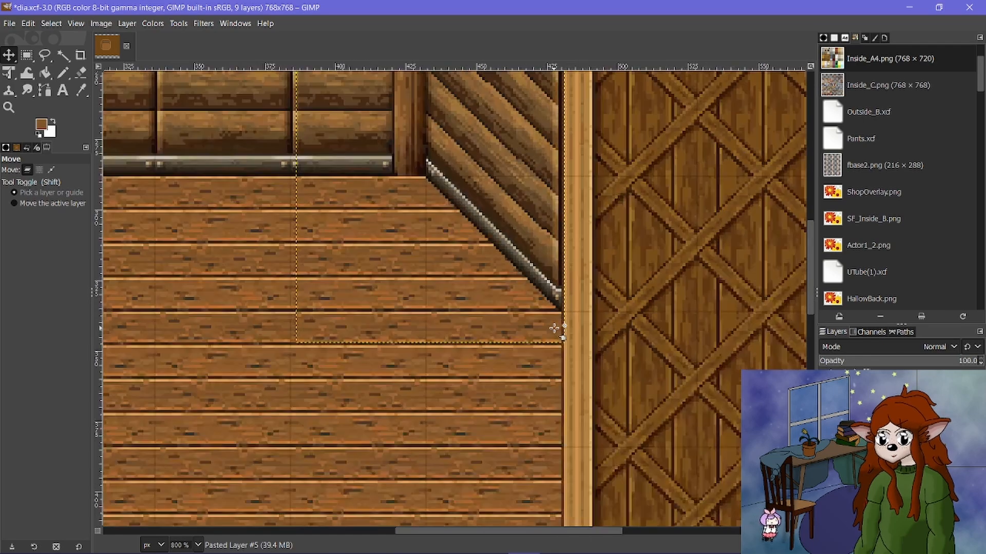
scroll(493, 313, "up", 2)
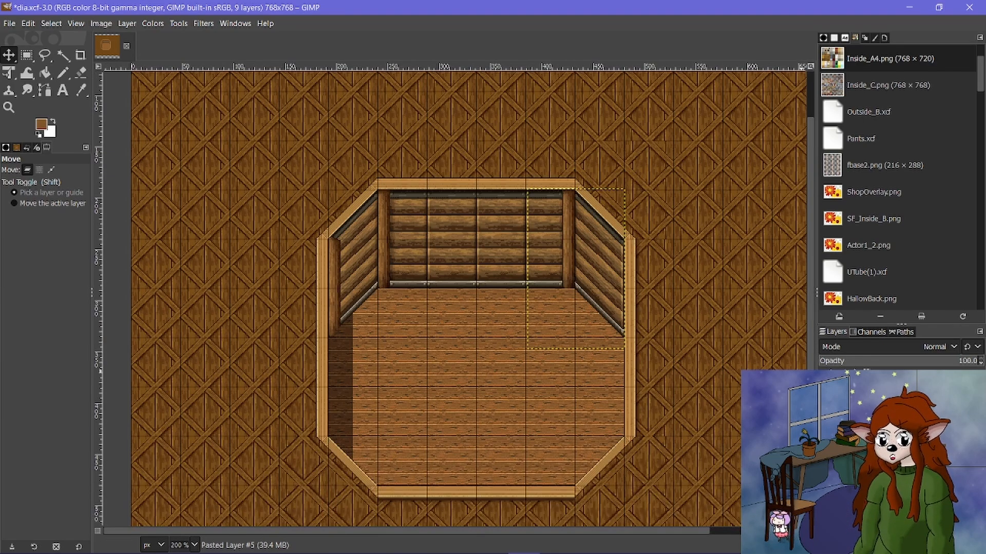
Copy the left post layer (Pasted Layer #4), paste it as a new layer and flip the copy horizontally.
left_click(873, 415)
left_click(825, 416)
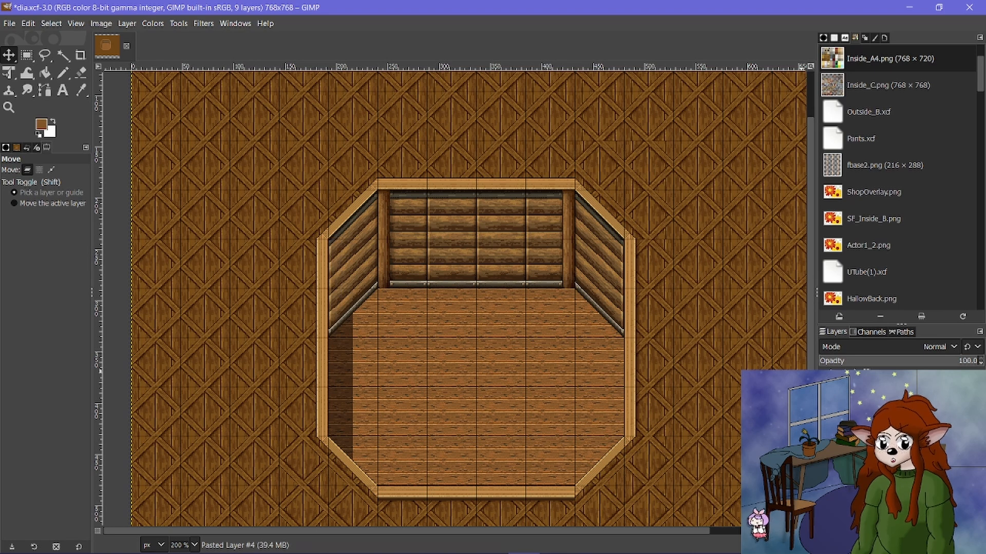
left_click(825, 416)
scroll(594, 297, "up", 1)
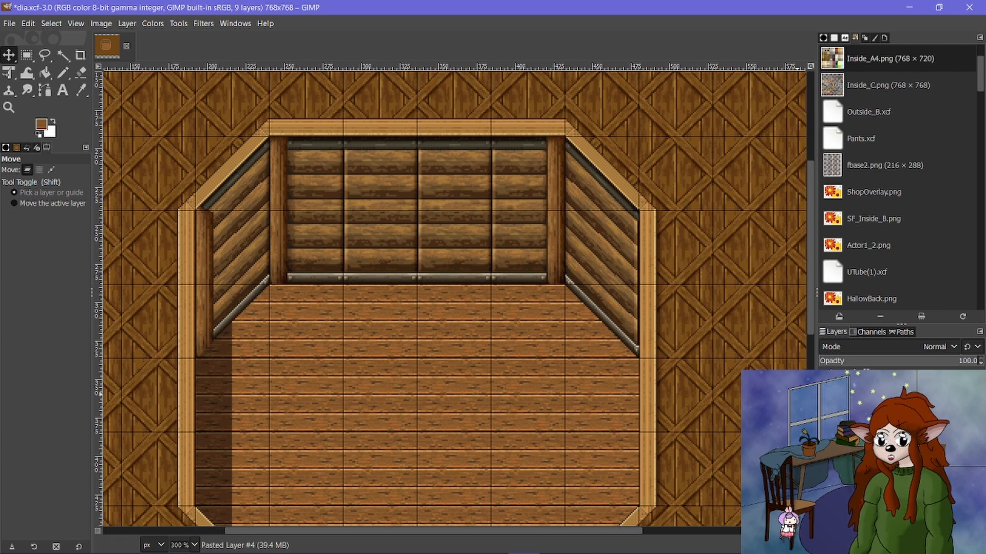
key("ctrl+v")
left_click(127, 23)
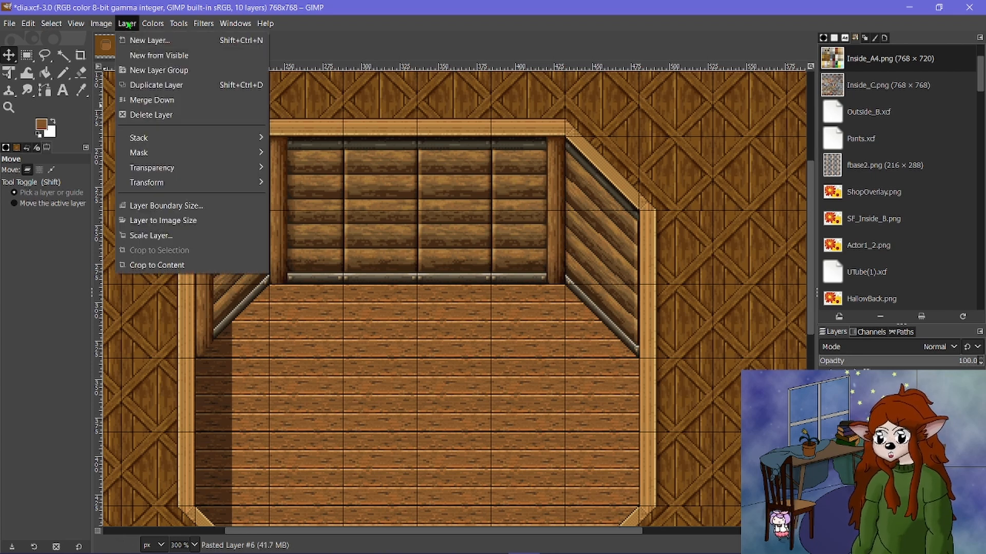
mouse_move(257, 182)
left_click(298, 181)
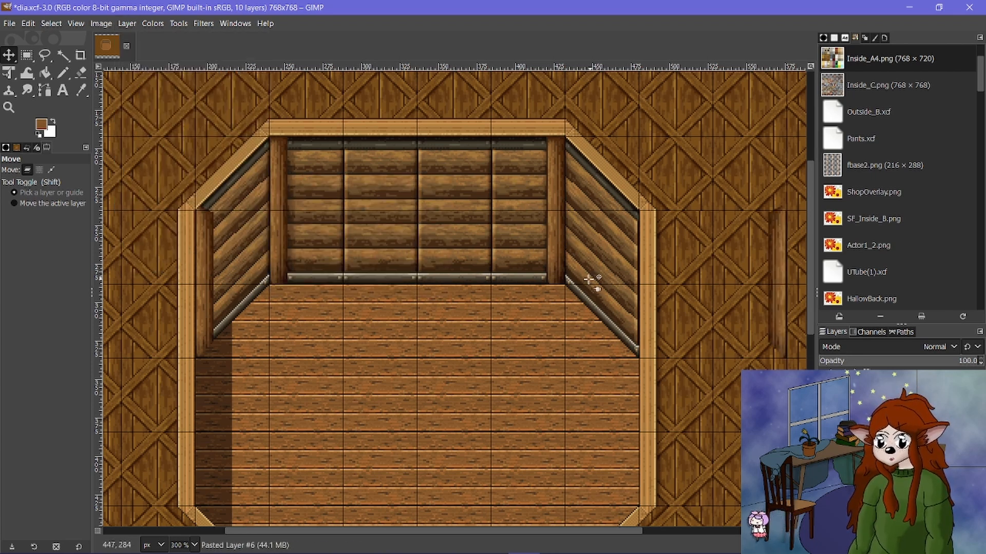
Move the mirrored post onto the outer edge of the right diagonal wall, flush against the frame.
left_click_drag(776, 306, 626, 307)
scroll(645, 354, "up", 7)
left_click_drag(576, 235, 552, 203)
scroll(544, 215, "down", 9)
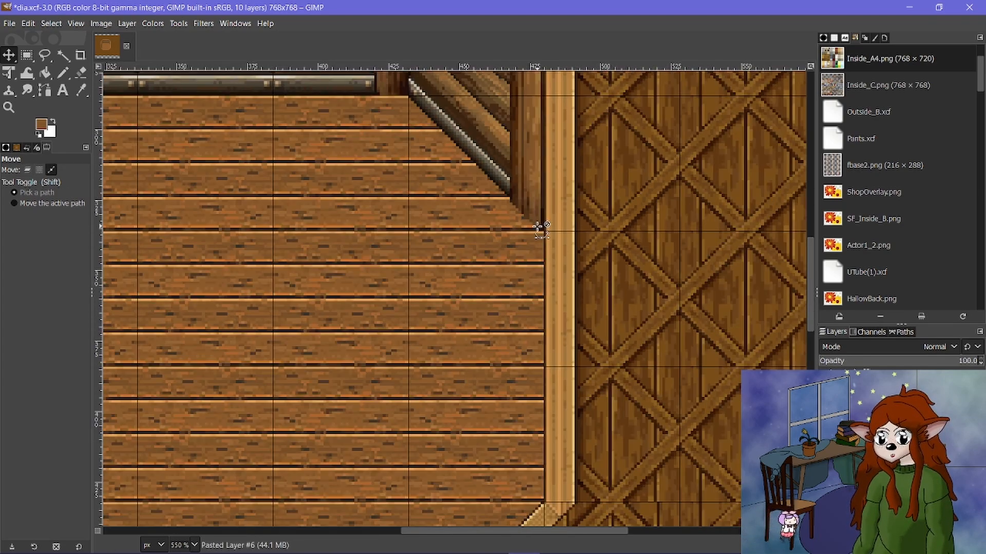
Hide the reference room so only the diagonal wall and corner pieces show, and save the image.
scroll(398, 144, "up", 3)
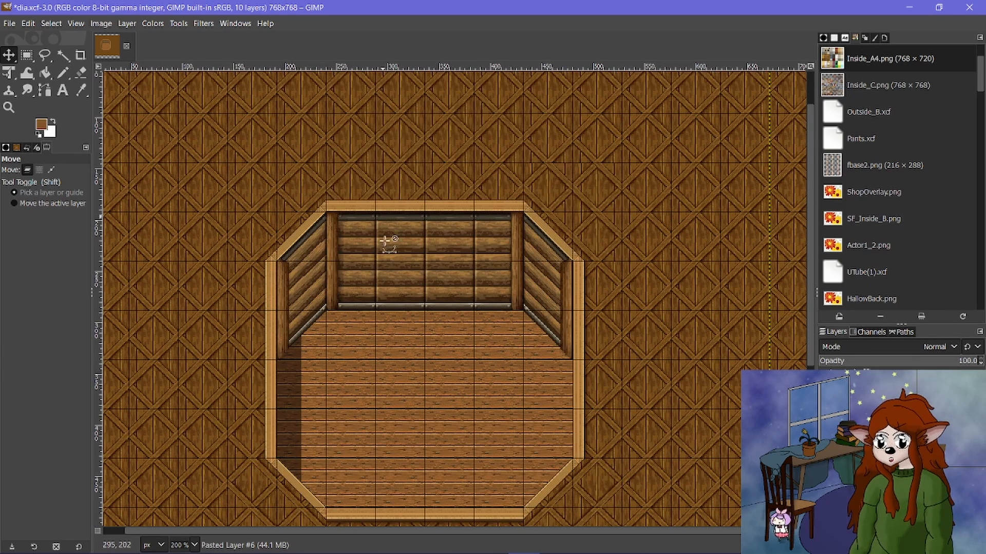
scroll(362, 271, "down", 4)
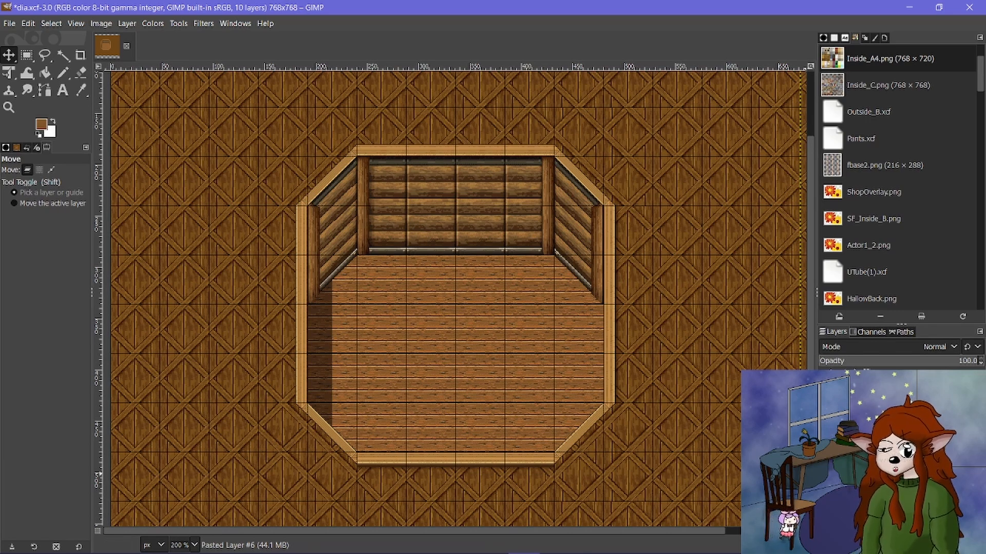
left_click(825, 482)
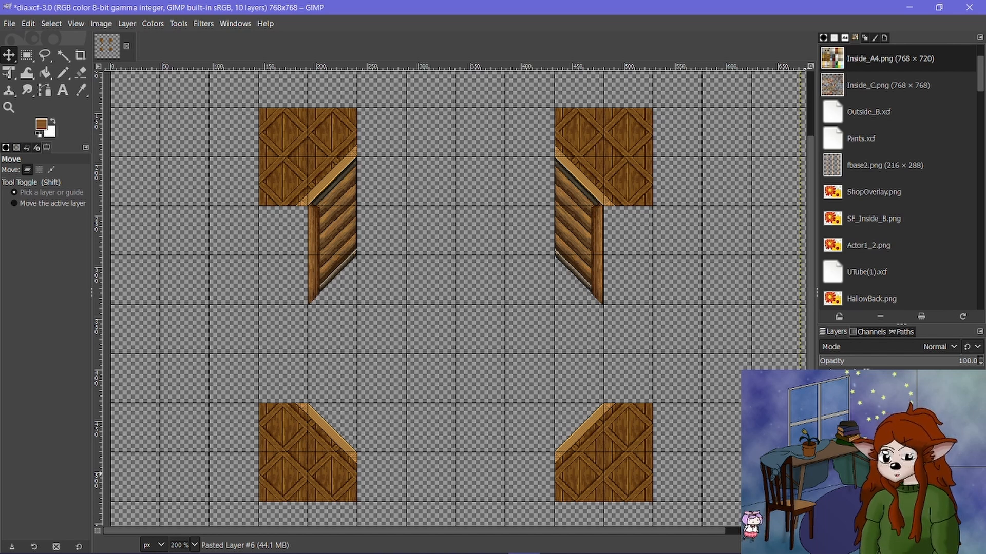
key("ctrl+s")
left_click(825, 421)
left_click(825, 421)
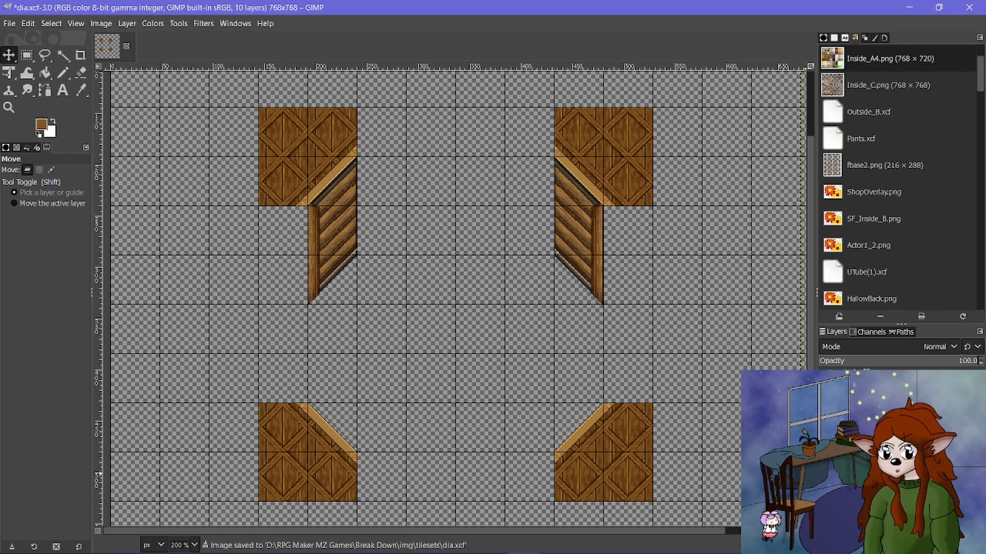
Merge the mirrored right post into the left post's layer and the mirrored wall (Pasted Layer #5) into the left wall's layer (Pasted Layer #3).
key("ctrl+shift+d")
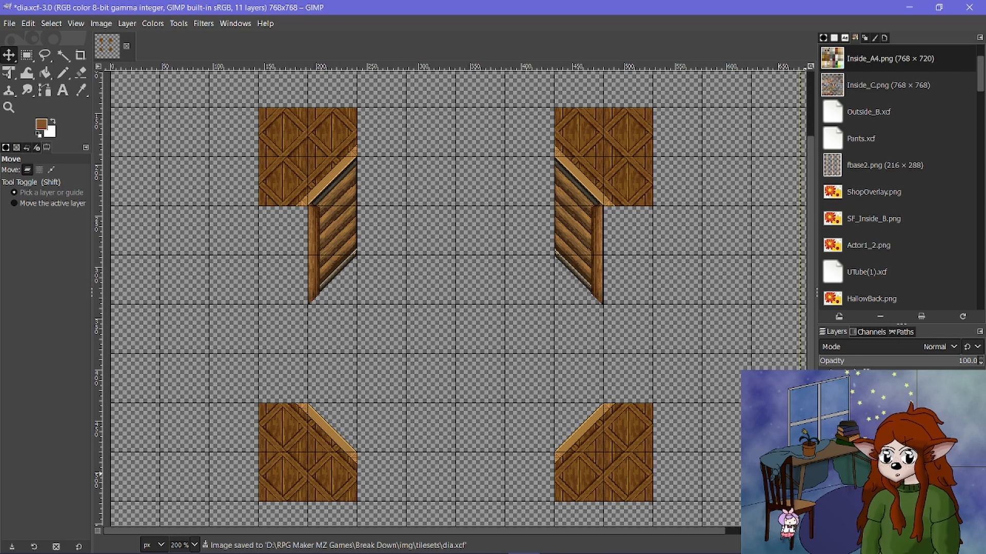
left_click(931, 547)
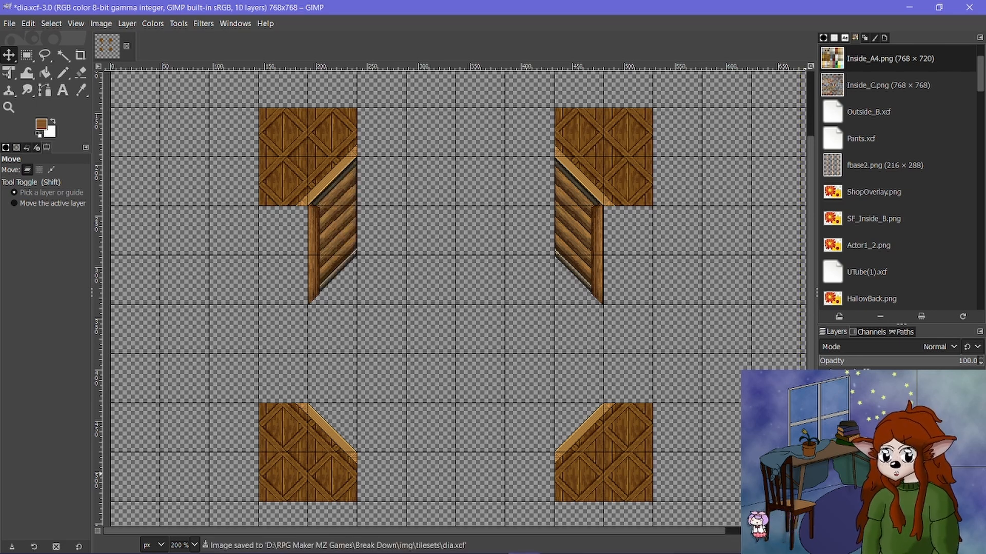
key("ctrl+v")
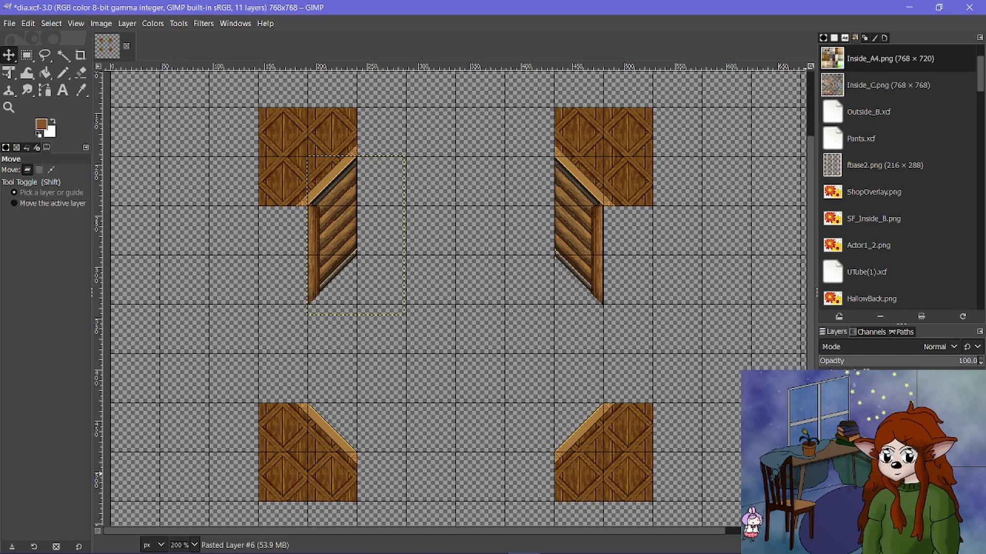
left_click(883, 436)
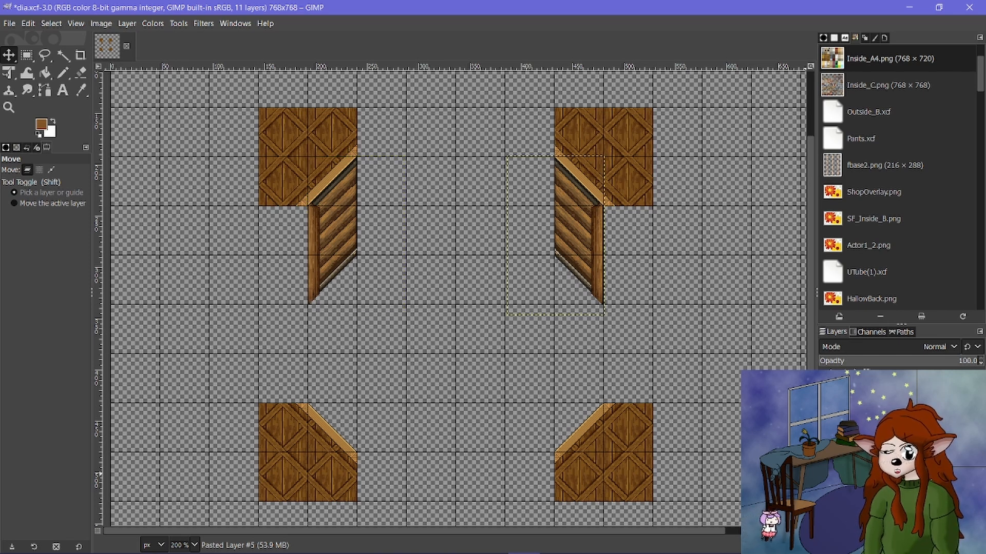
left_click(932, 547)
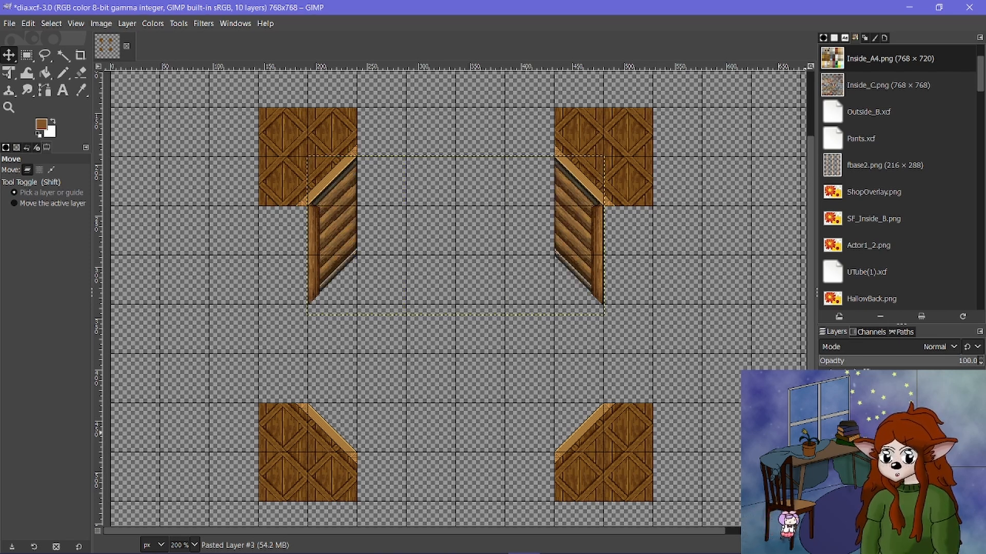
Toggle the combined posts off and on to check them, and merge their layer (Pasted Layer #4) into the walls' layer (Pasted Layer #3).
left_click(825, 426)
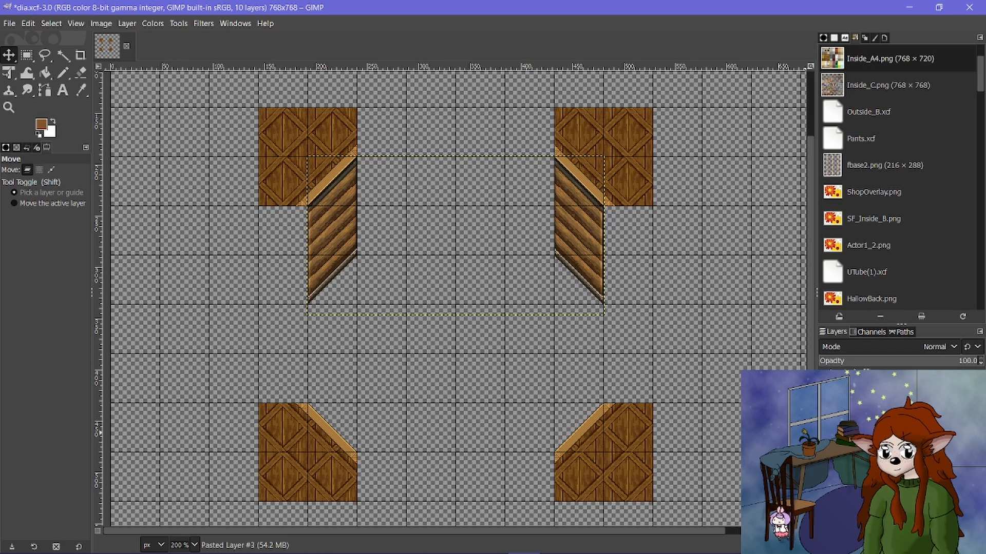
left_click(826, 426)
left_click(883, 426)
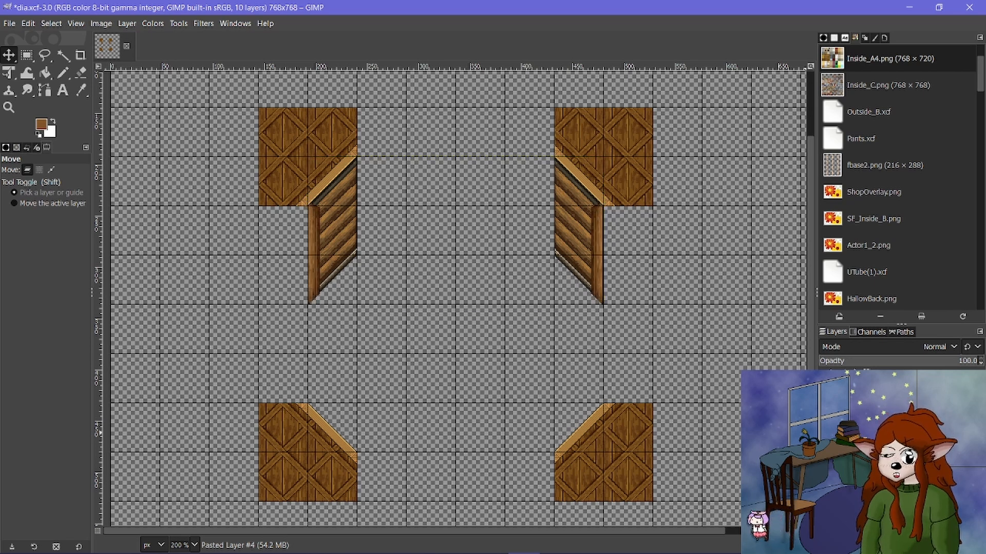
left_click(931, 547)
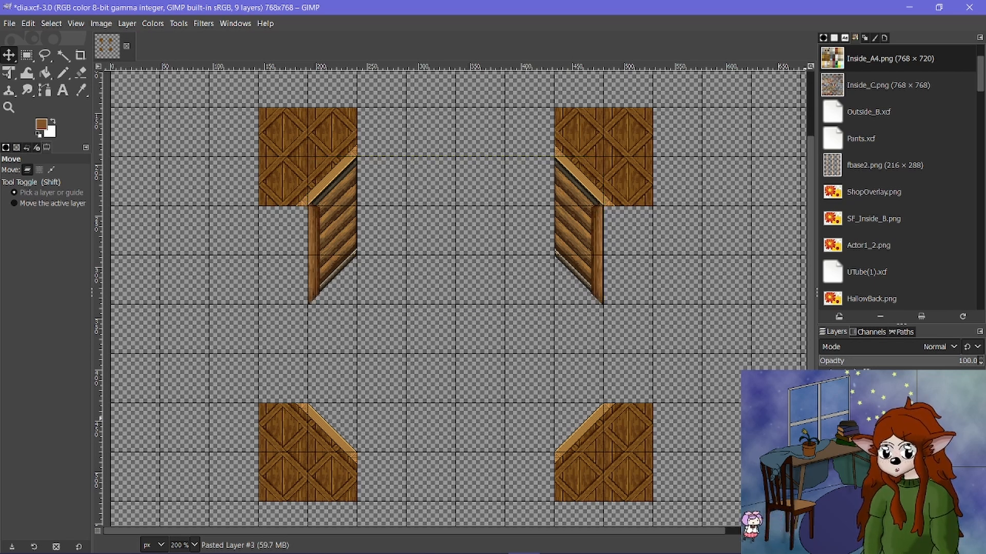
left_click(824, 418)
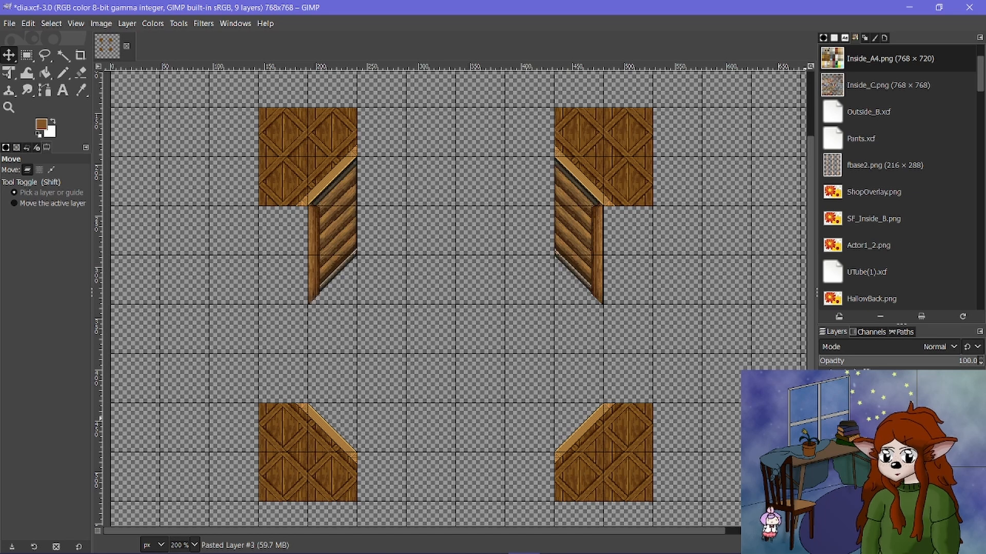
Crop the merged wall layer to its content, resize its boundary to the image size, and save the image.
scroll(530, 322, "down", 2)
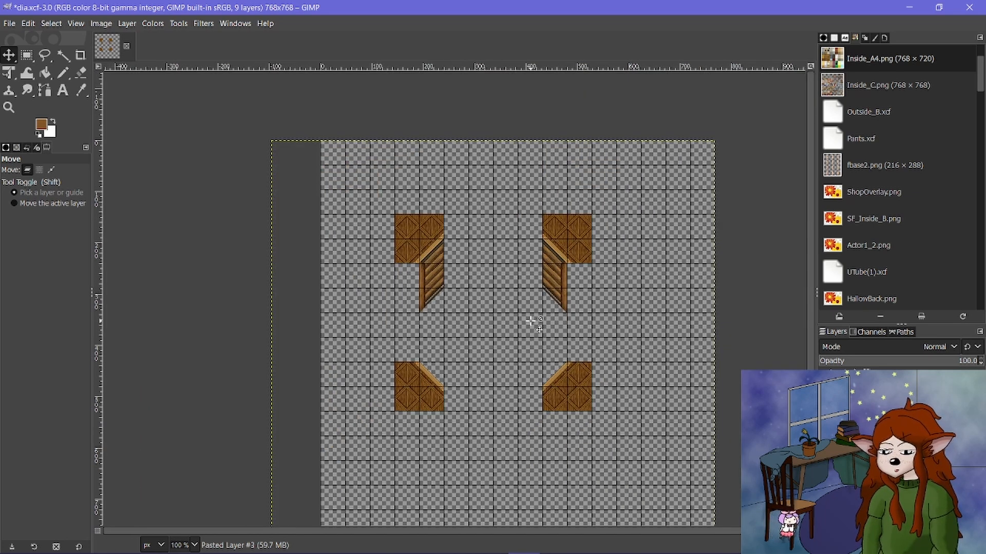
scroll(469, 286, "up", 1)
scroll(427, 255, "up", 1)
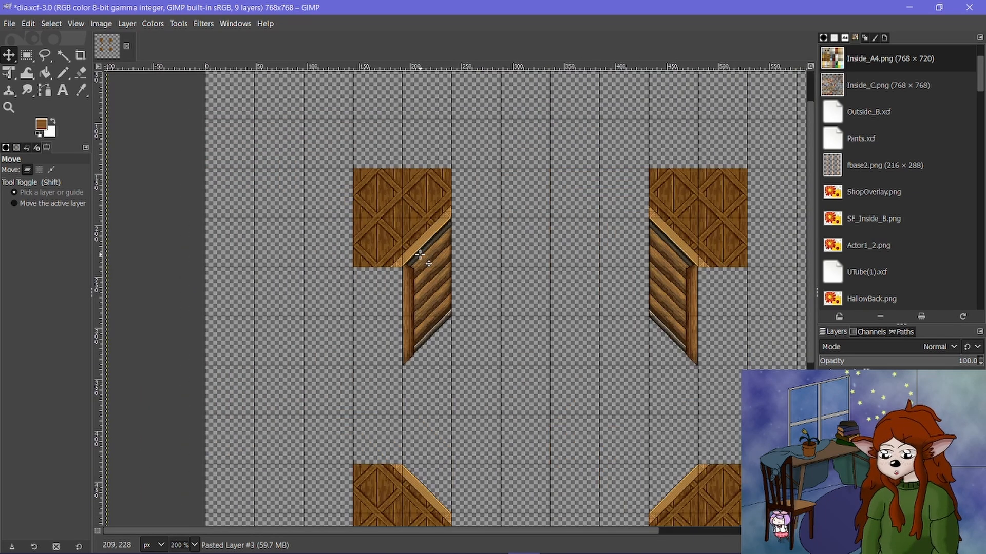
scroll(368, 216, "down", 2)
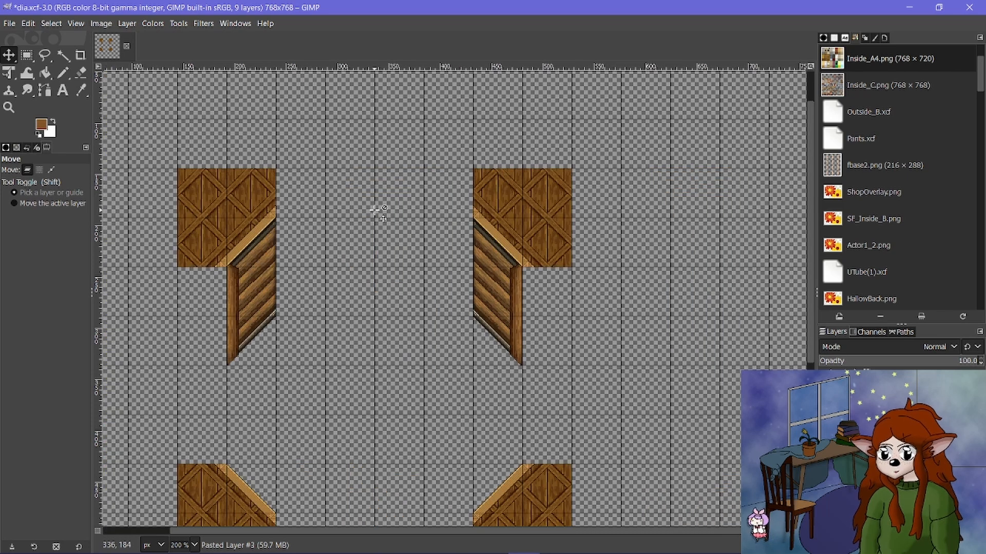
scroll(373, 237, "left", 1)
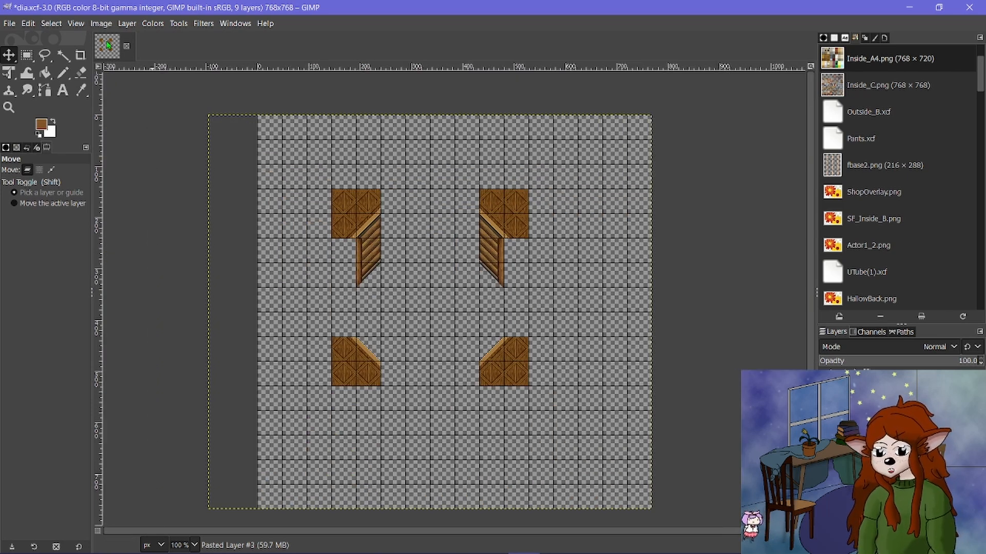
left_click(126, 23)
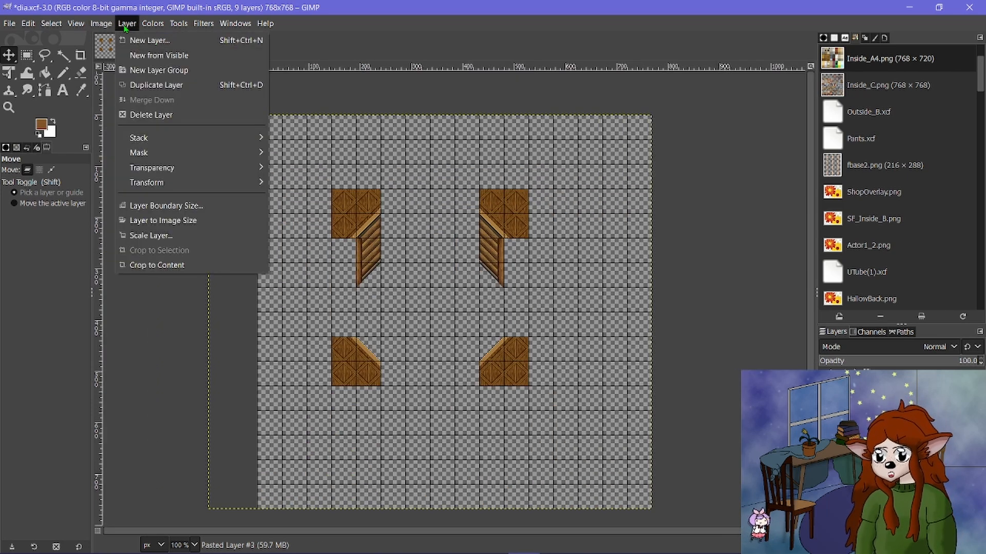
left_click(214, 266)
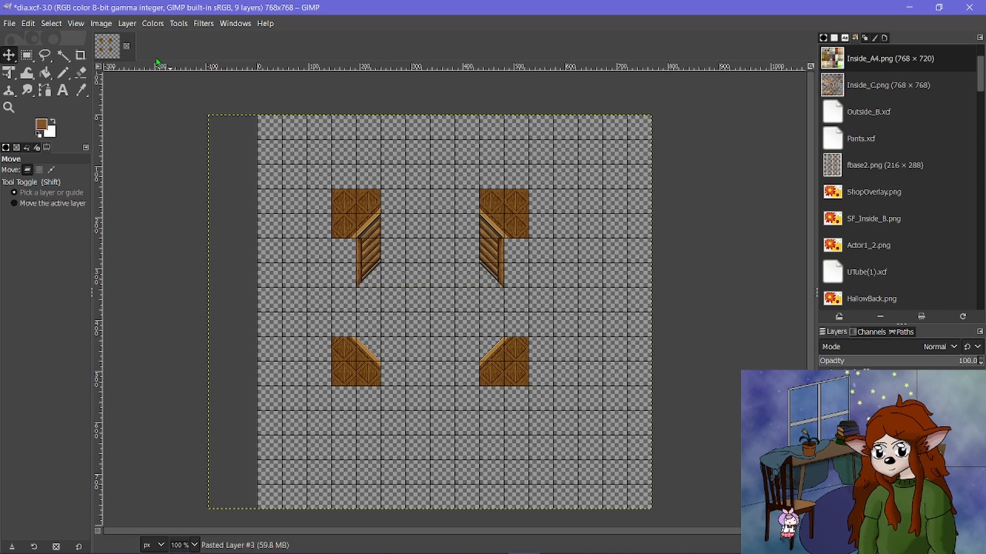
left_click(128, 24)
left_click(188, 219)
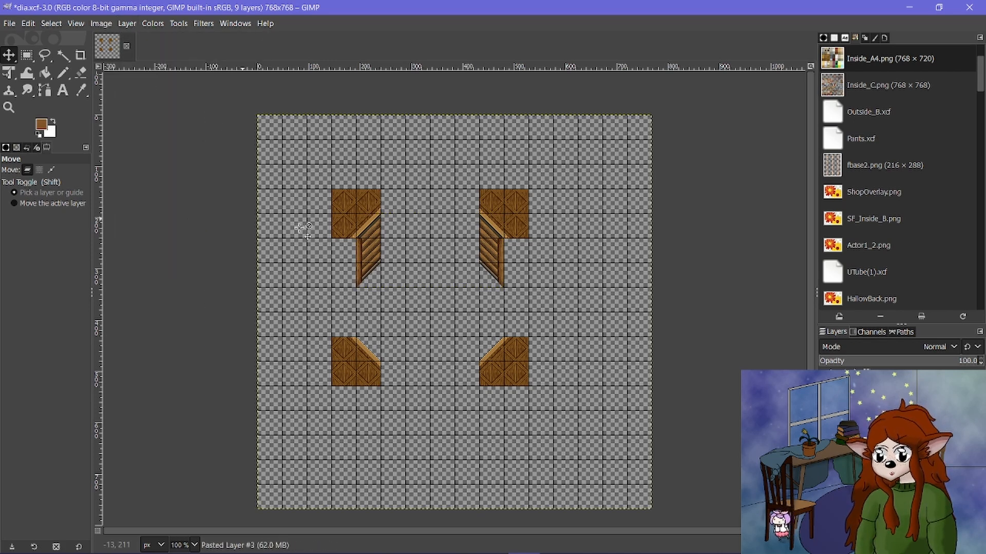
key("ctrl+s")
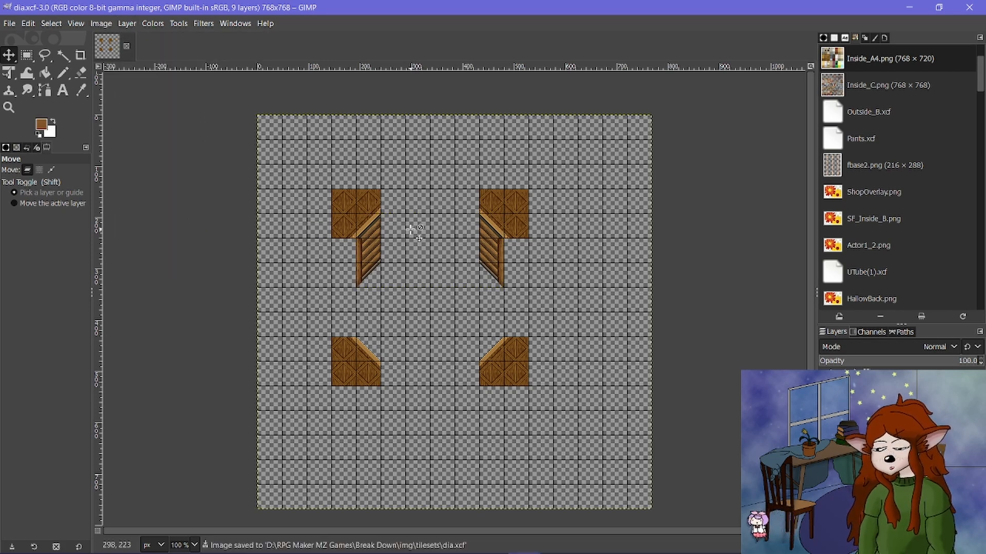
Examine how the diagonal walls, posts and corner pieces line up with the tile grid across the whole image.
scroll(411, 229, "up", 1)
scroll(496, 255, "down", 3)
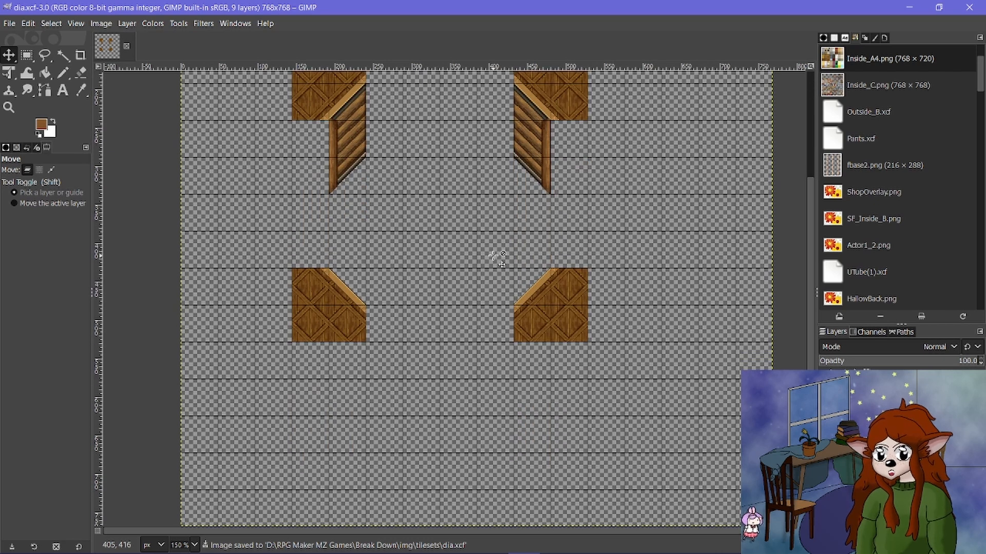
scroll(493, 255, "up", 3)
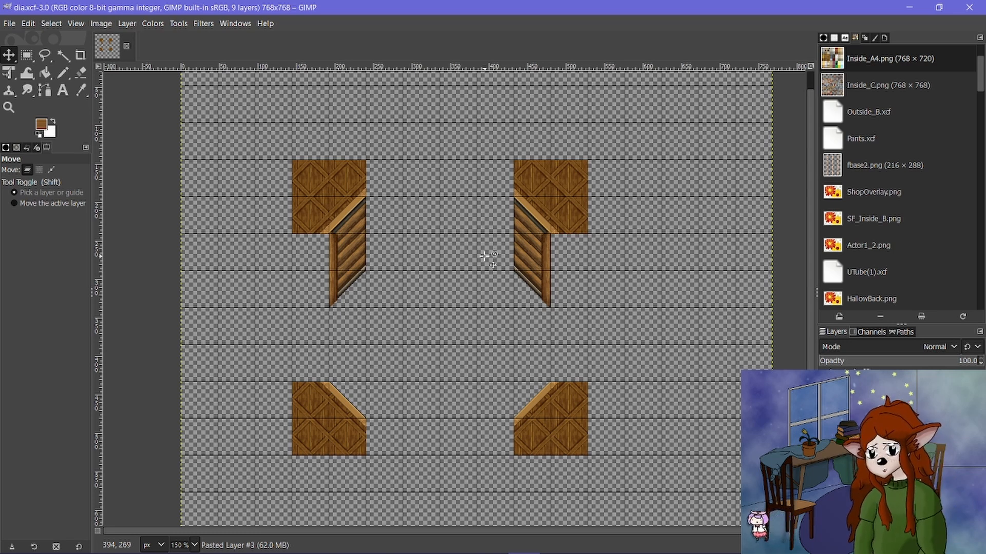
scroll(304, 290, "up", 5, "ctrl")
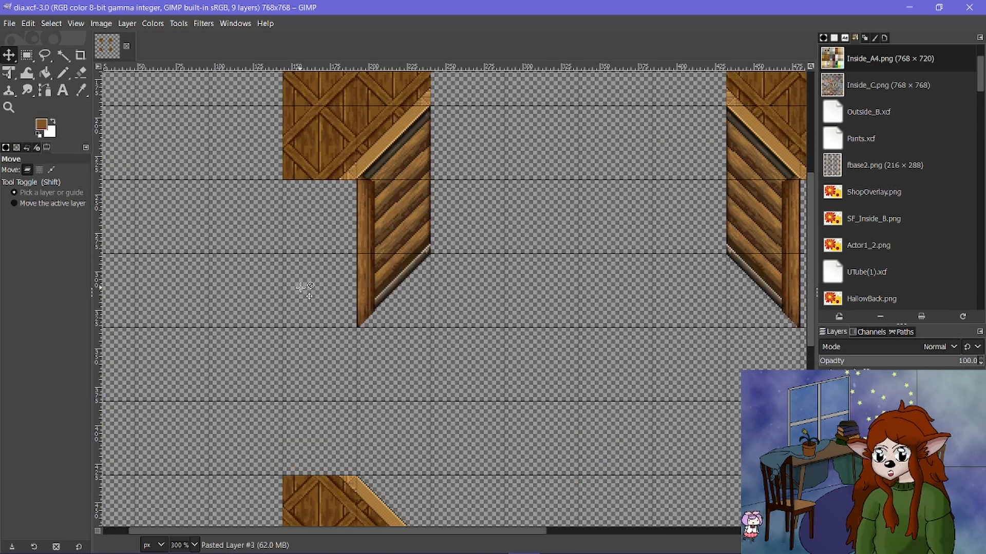
scroll(299, 288, "up", 3)
scroll(299, 288, "down", 3)
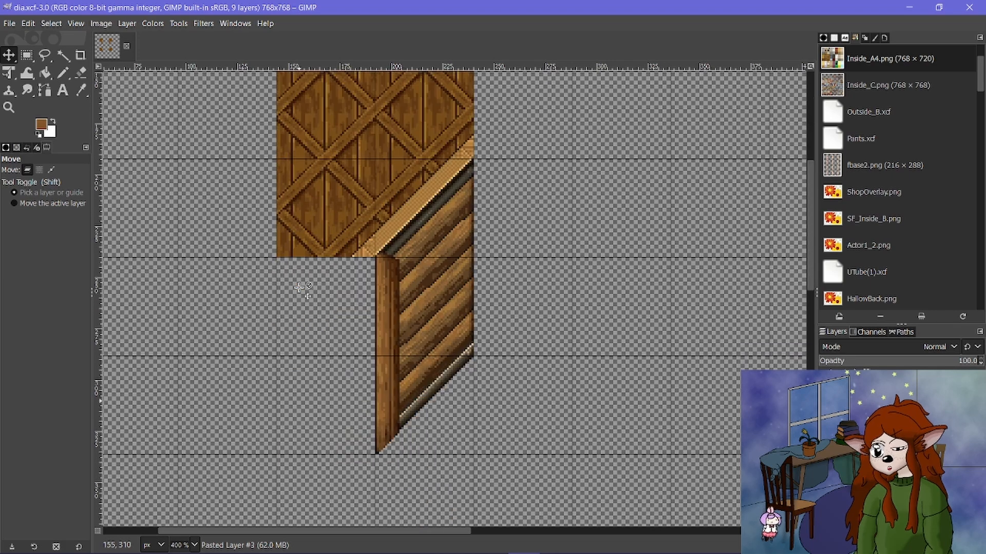
scroll(300, 288, "up", 1)
scroll(299, 288, "up", 1)
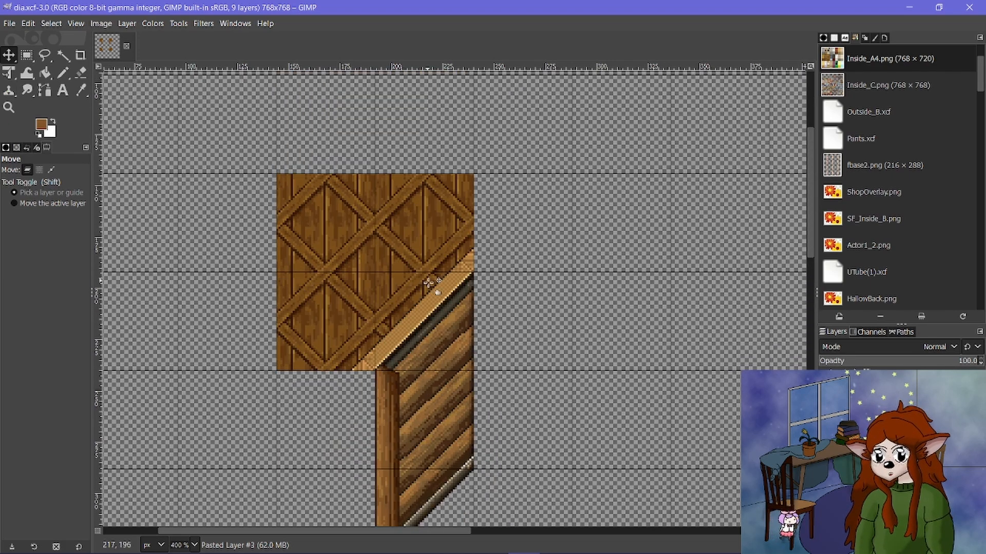
scroll(392, 296, "right", 2)
scroll(392, 296, "down", 1, "ctrl")
scroll(393, 297, "down", 2, "ctrl")
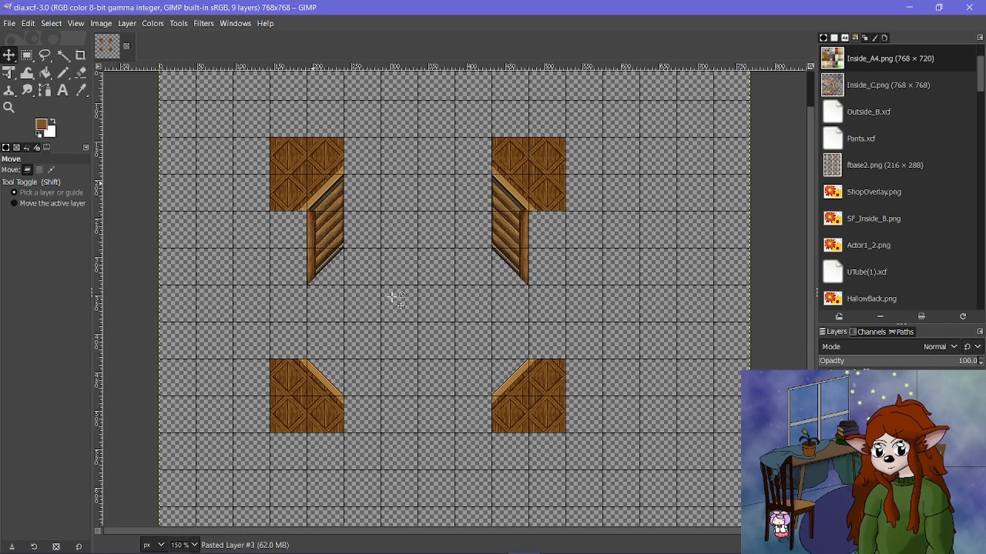
scroll(341, 202, "up", 1)
scroll(345, 201, "down", 1, "ctrl")
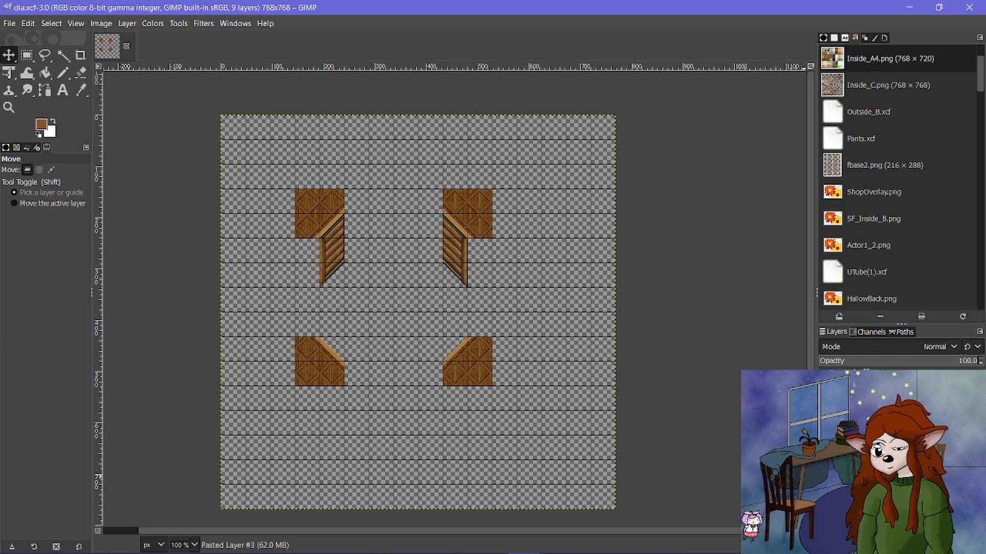
left_click(825, 488)
left_click(826, 488)
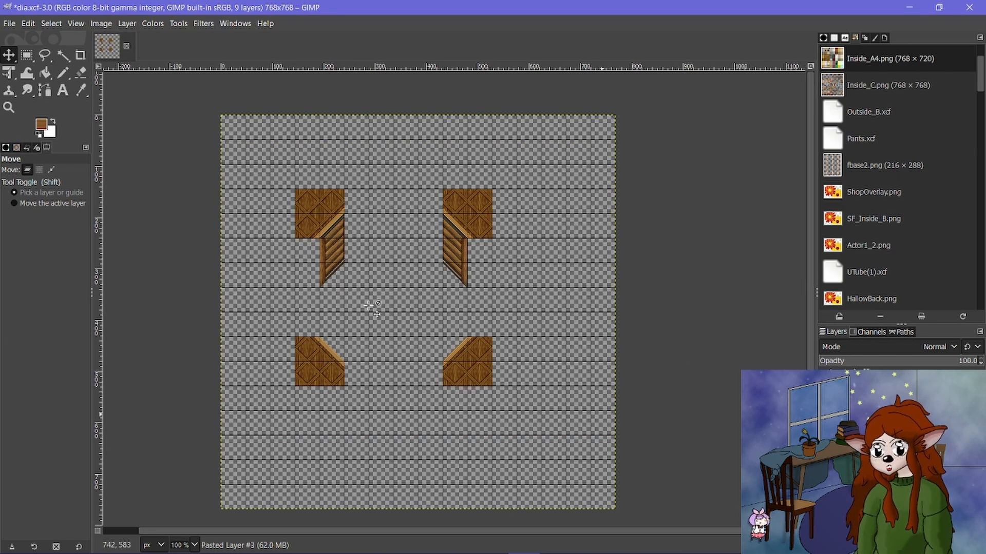
Export the image as dia.png into the project's img/tilesets folder with the existing PNG options.
left_click(10, 23)
left_click(59, 224)
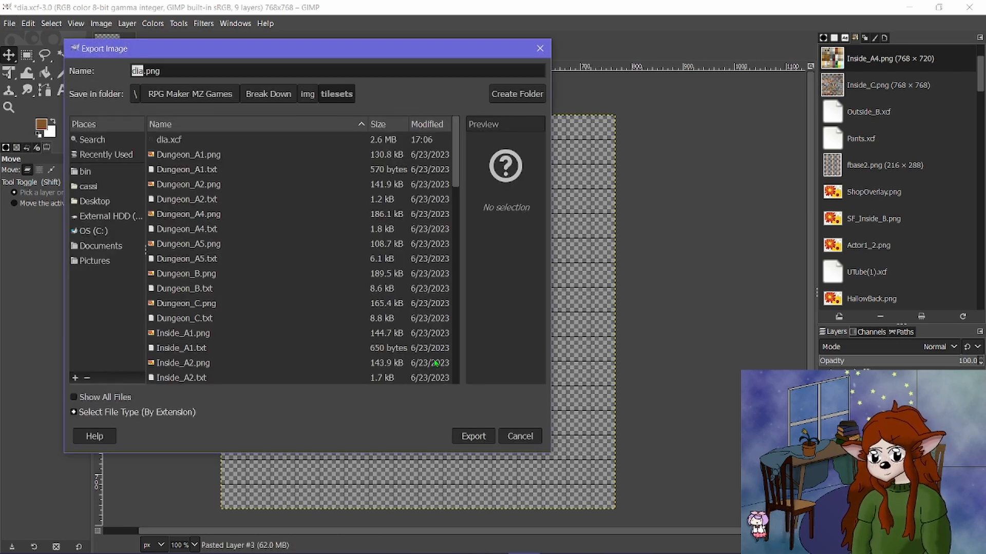
left_click(458, 440)
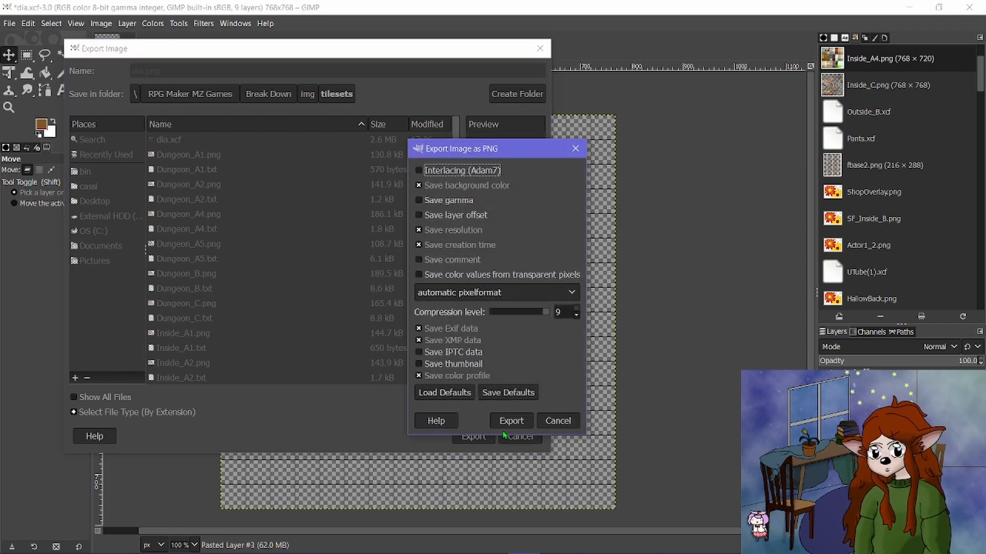
left_click(511, 421)
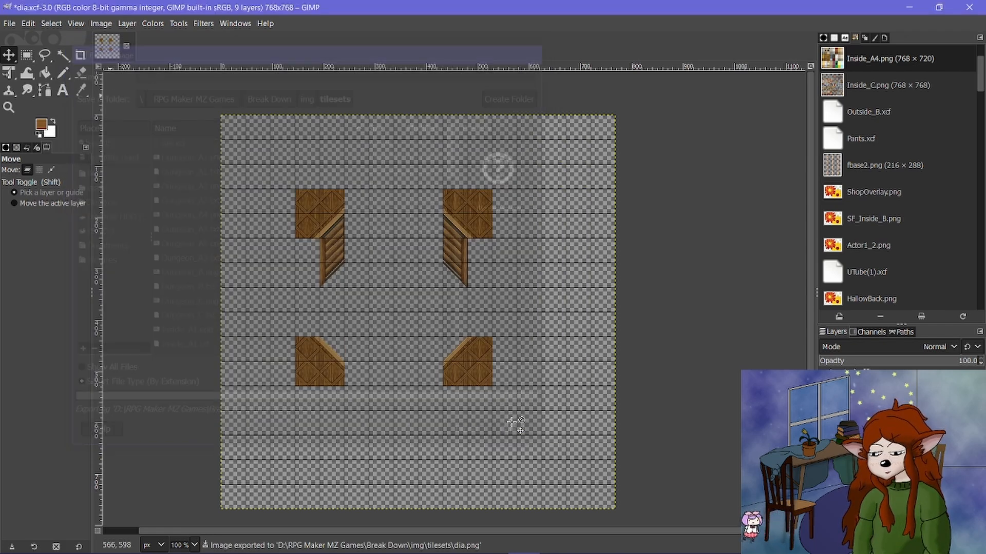
Switch to RPG Maker MZ and open the empty tileset entry 0008 in the database.
left_click(491, 546)
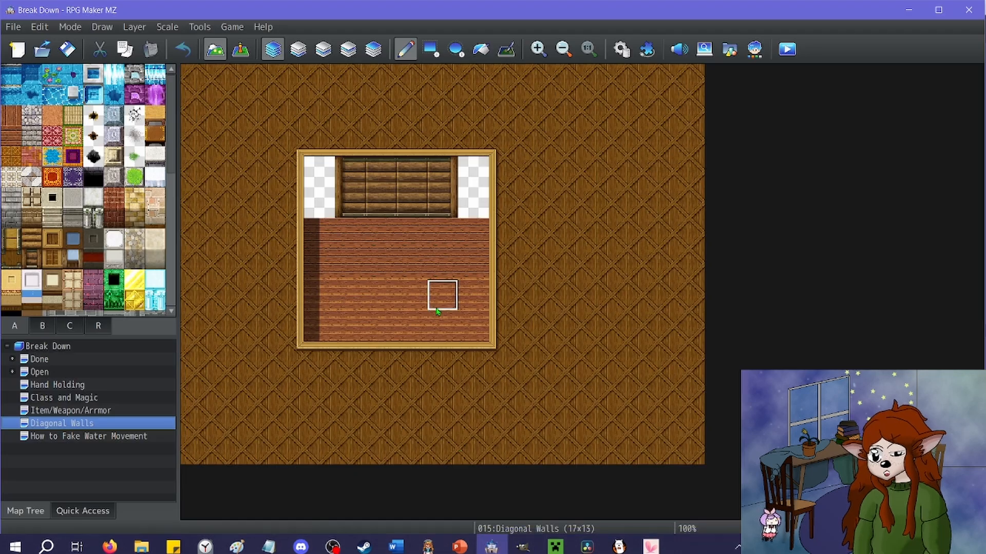
left_click(621, 49)
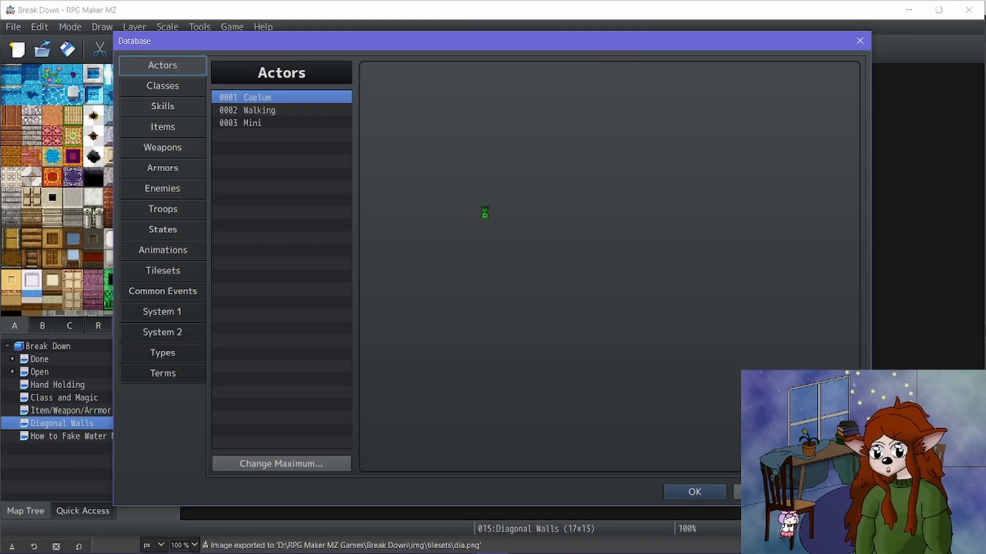
left_click(191, 271)
left_click(250, 187)
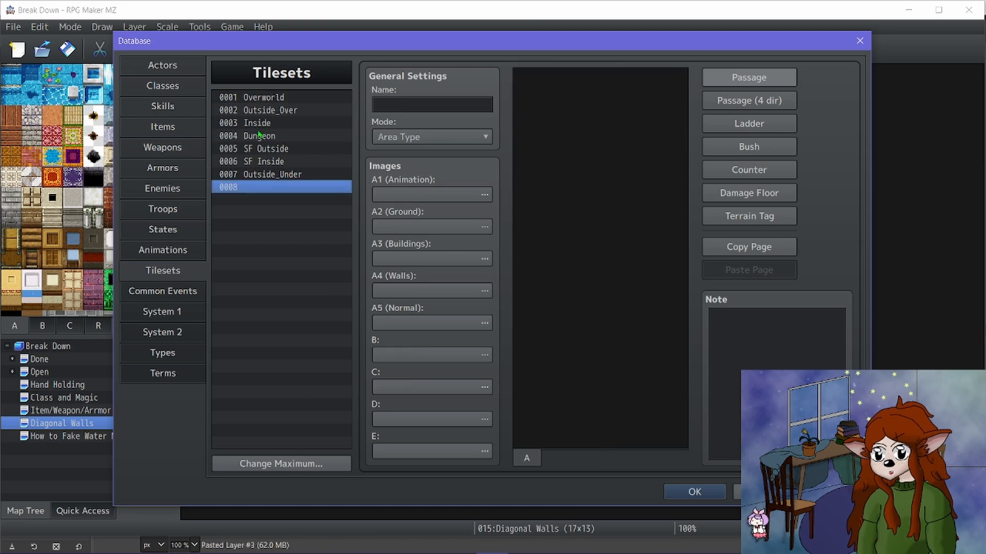
Copy the Inside tileset into the empty entry 0008 and rename the copy Inside_Dia.
right_click(263, 128)
left_click(279, 133)
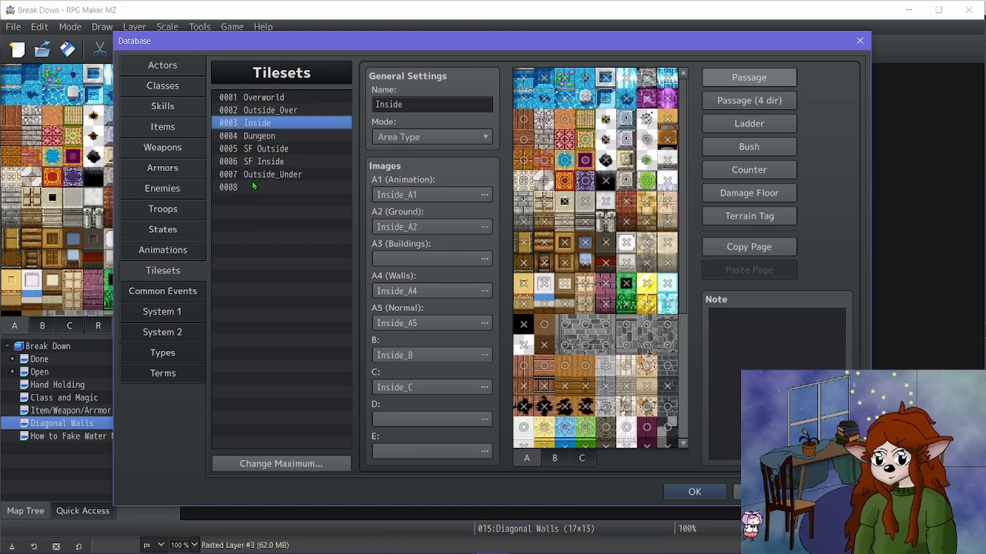
right_click(251, 187)
left_click(281, 206)
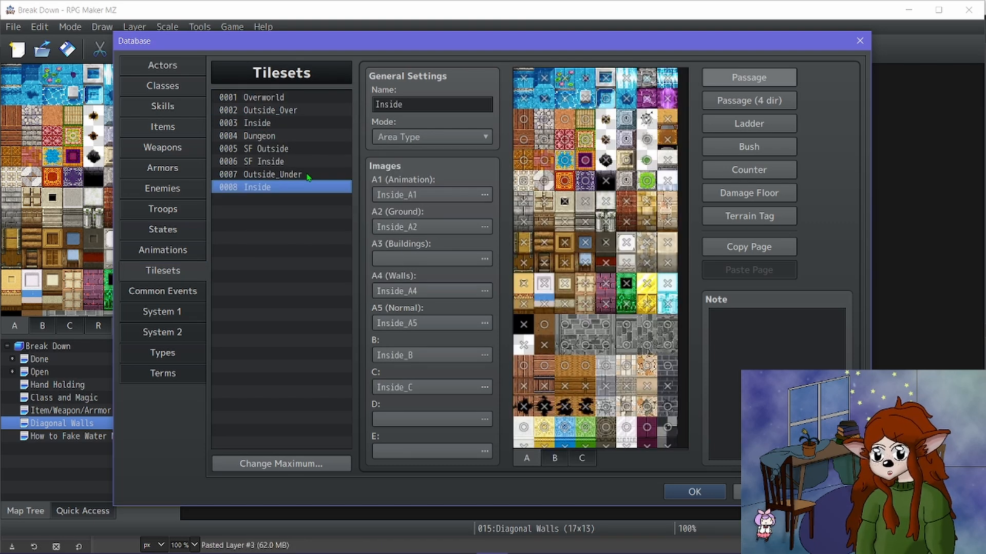
double_click(425, 101)
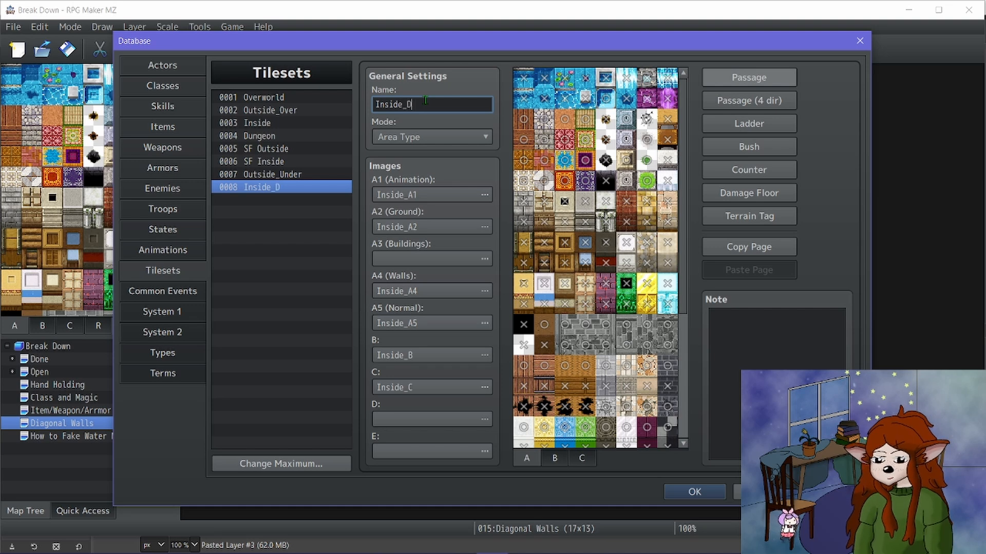
Assign the dia image to slot D of the Inside_Dia tileset, preview that page, and save the database changes.
double_click(465, 420)
left_click(308, 158)
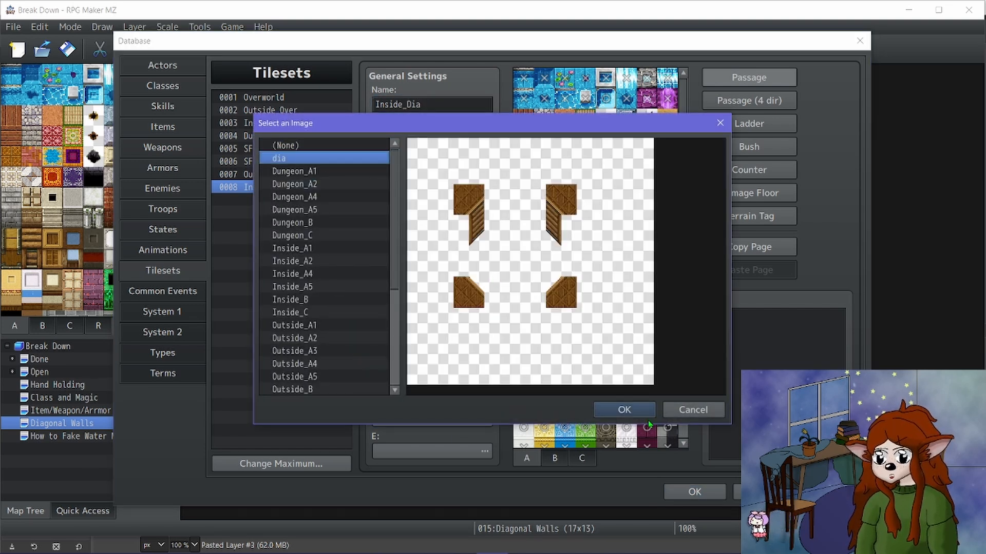
left_click(624, 410)
left_click(611, 459)
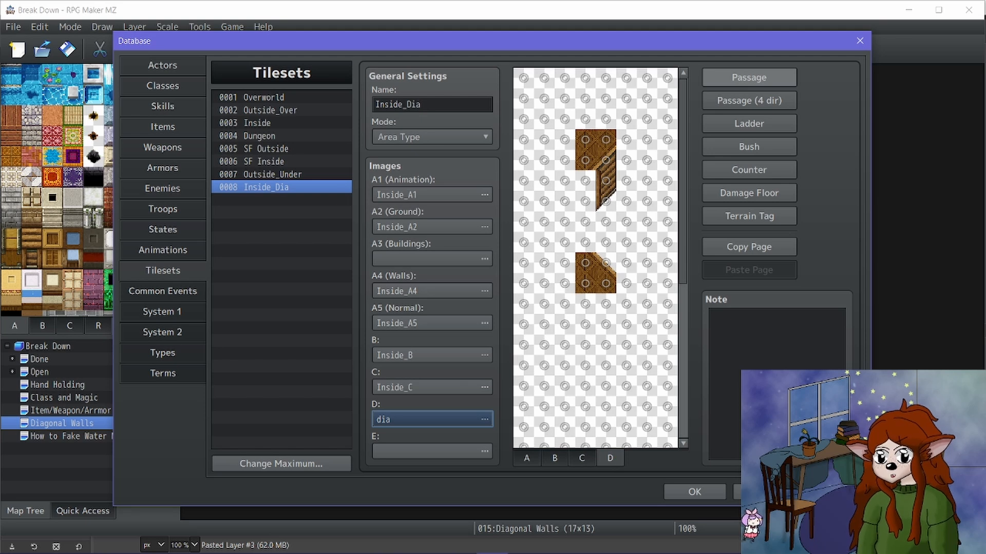
left_click(608, 187)
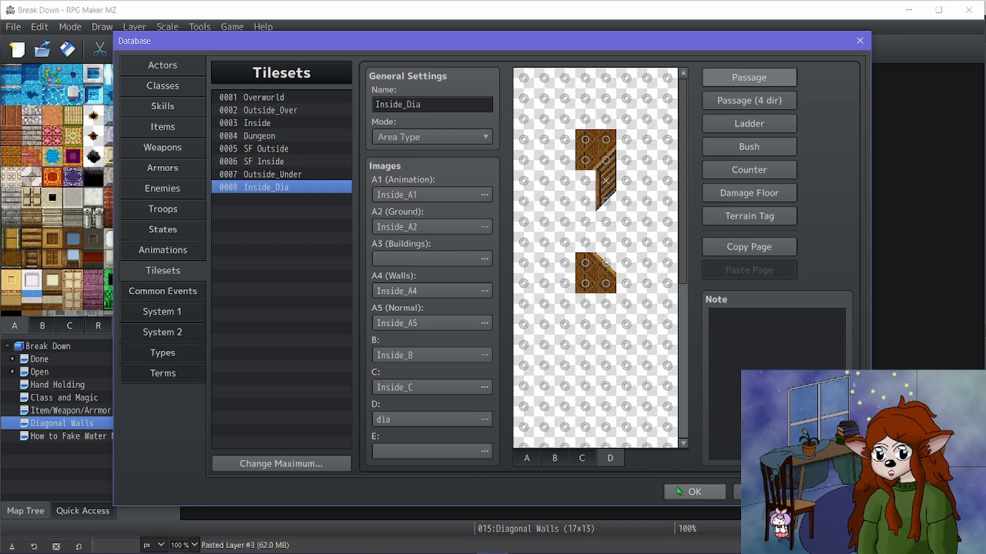
left_click(694, 492)
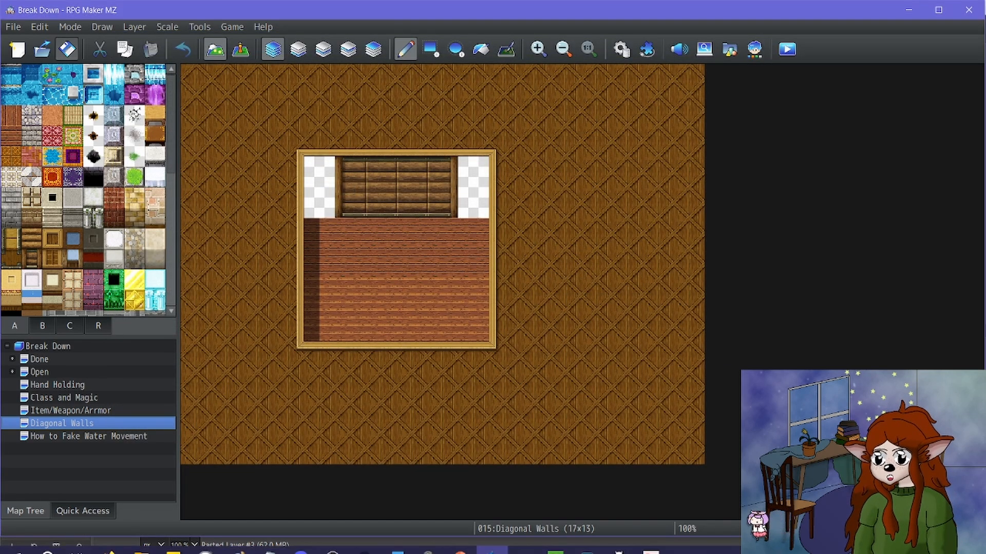
Switch to GIMP, cut the 96 × 96 px upper-left corner piece out of the wall layer, and paste it as a new layer.
left_click(523, 542)
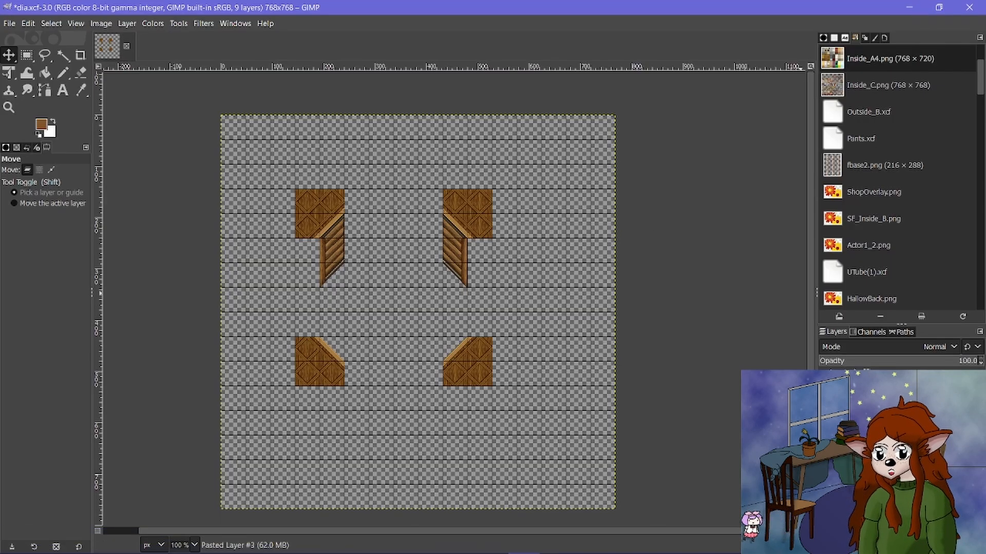
left_click(878, 452)
left_click(27, 54)
scroll(300, 192, "up", 6)
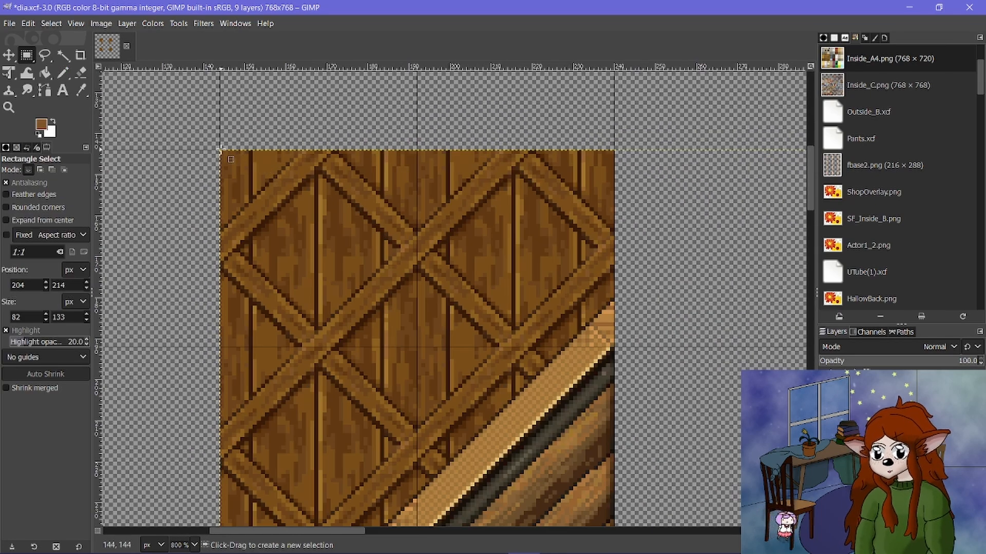
left_click_drag(221, 150, 614, 204)
scroll(579, 218, "up", 5)
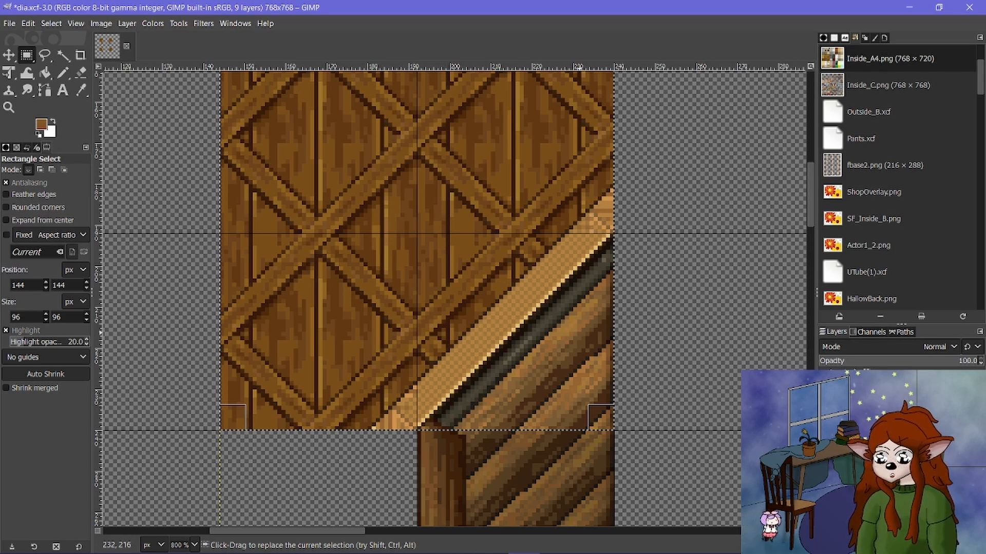
key("ctrl+x")
scroll(501, 369, "up", 1)
scroll(501, 368, "down", 1)
key("ctrl+v")
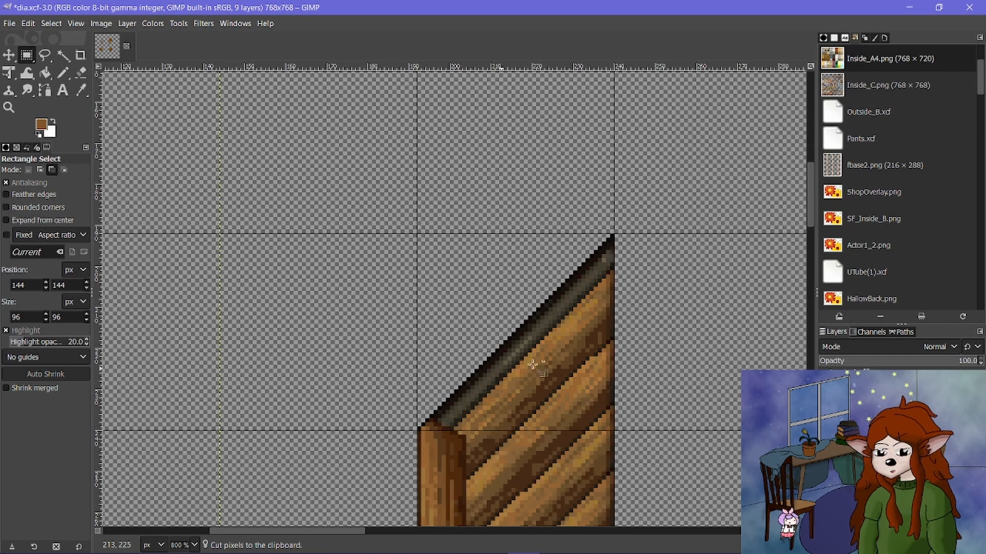
left_click(828, 547)
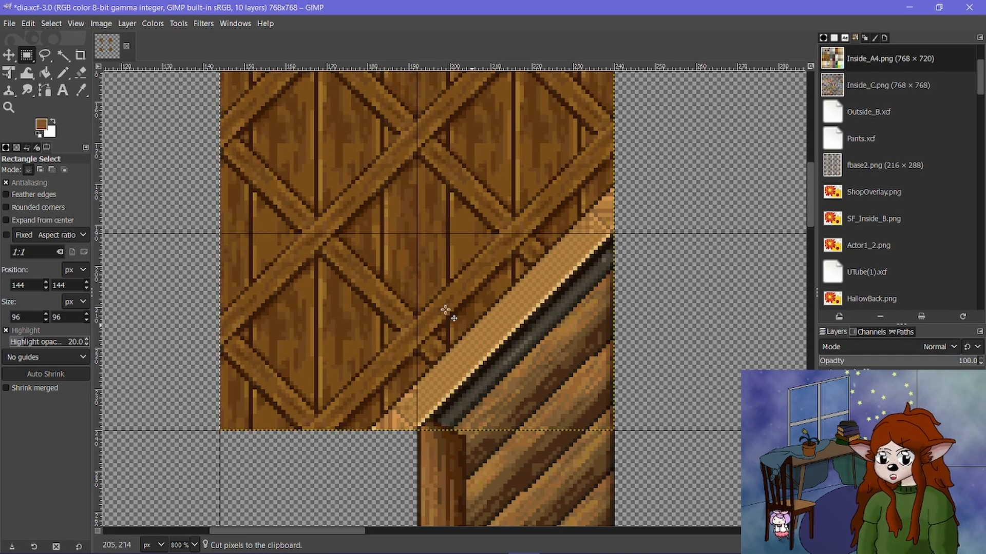
Move the pasted upper-left corner piece to the image's left edge, one tile below the top, aligned to the grid.
key("m")
scroll(359, 298, "down", 2)
left_click_drag(354, 271, 219, 191)
scroll(174, 121, "up", 6)
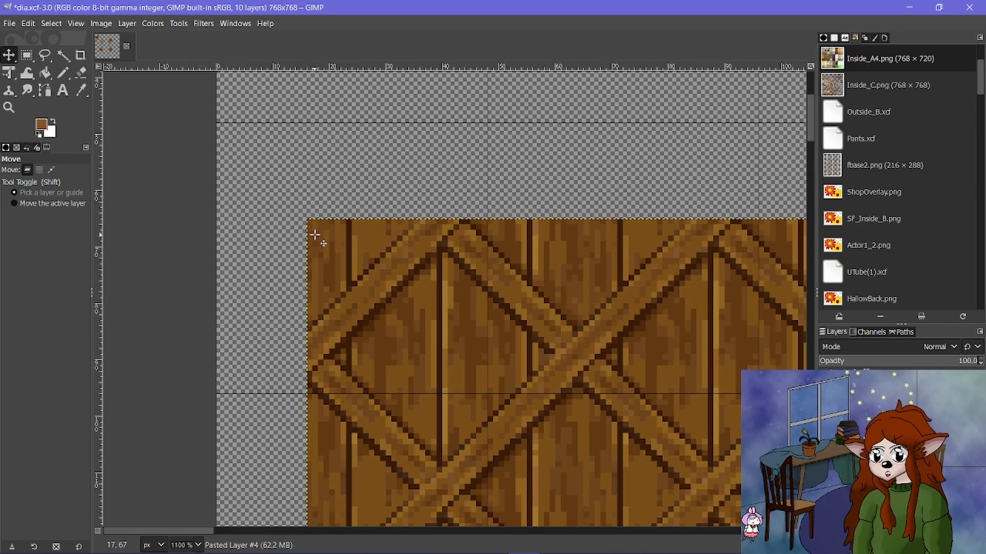
left_click_drag(314, 235, 227, 139)
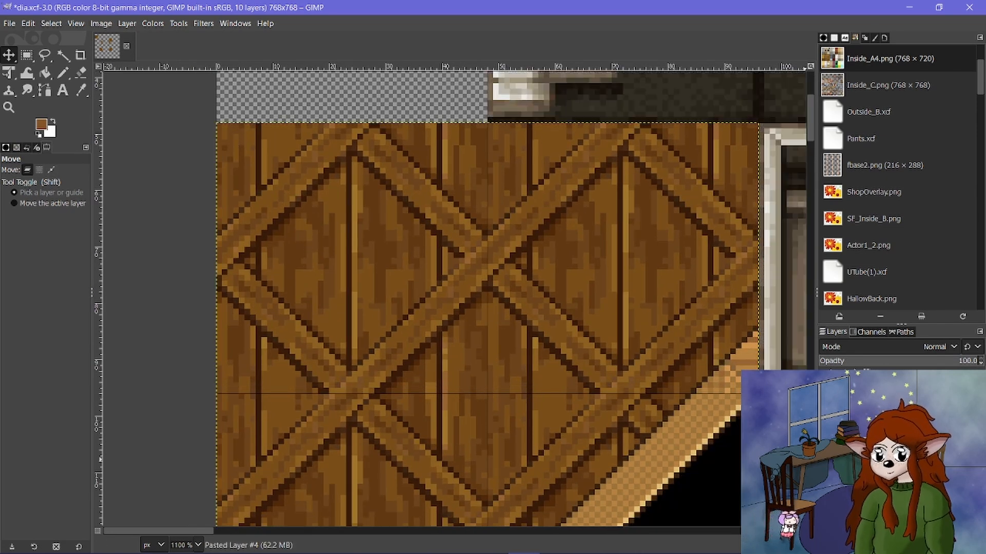
scroll(432, 105, "up", 5)
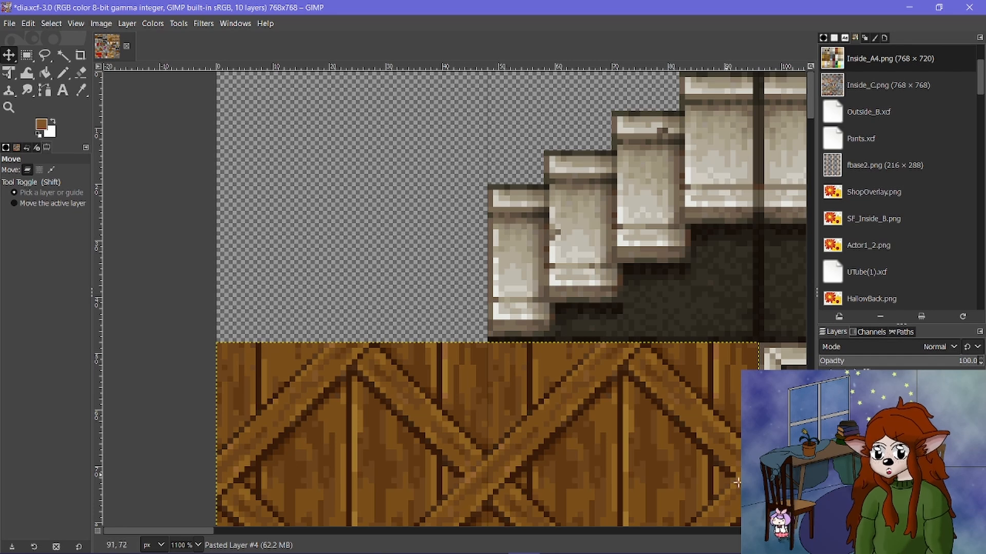
scroll(456, 315, "down", 2)
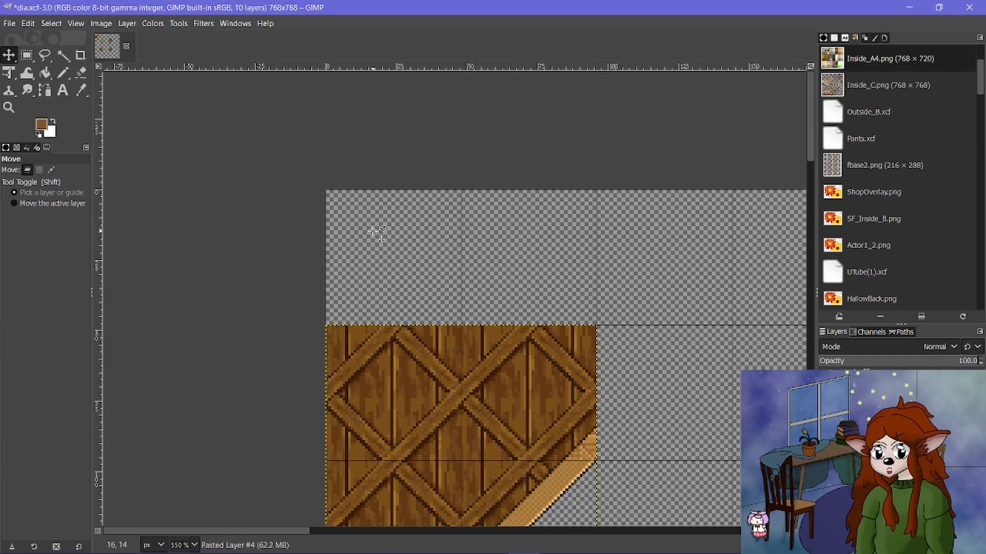
scroll(377, 233, "down", 3)
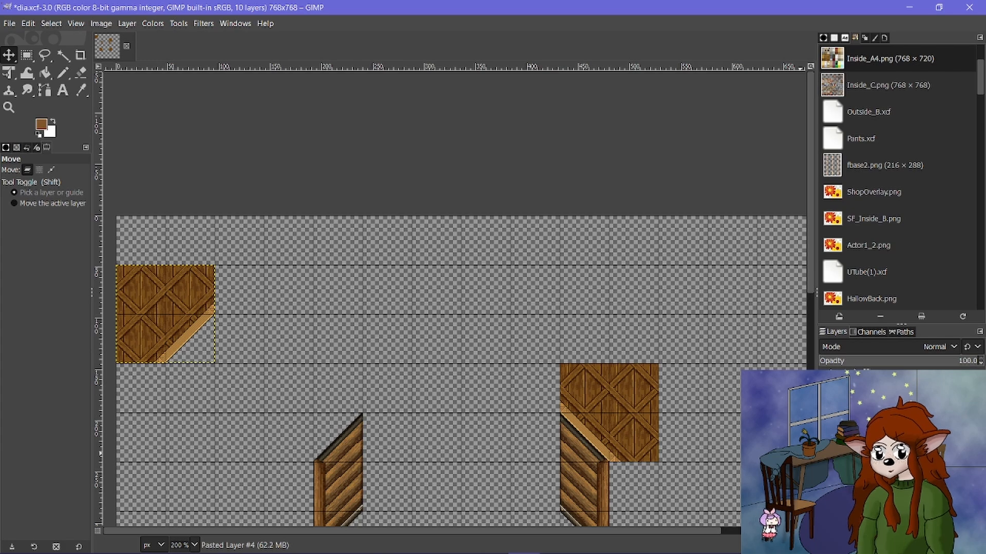
Cut the 96 × 96 px upper-right corner piece at 432, 144 out of its layer and paste it.
left_click(640, 391)
scroll(646, 395, "up", 2)
key("r")
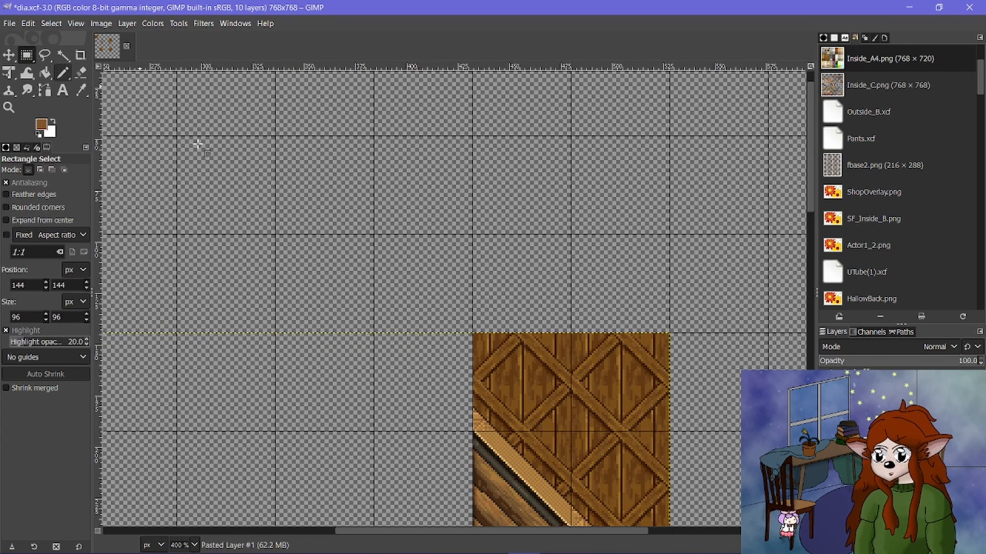
scroll(446, 339, "up", 3)
left_click_drag(445, 343, 635, 317)
key("ctrl+x")
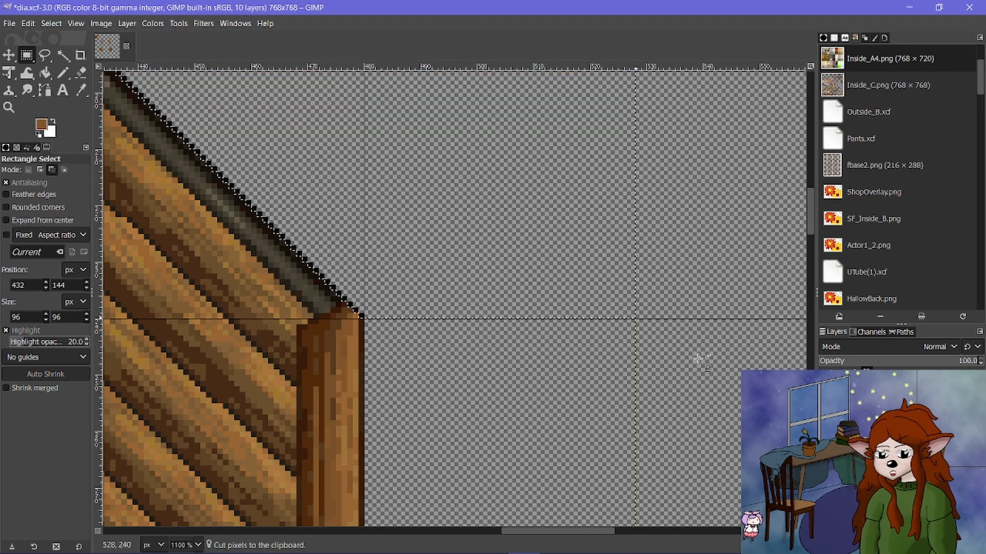
key("ctrl+v")
Move the pasted upper-right corner piece flush against the right side of the relocated upper-left piece.
key("m")
left_click_drag(388, 220, 362, 313)
scroll(540, 236, "down", 3)
scroll(539, 246, "down", 1)
scroll(525, 269, "left", 3)
scroll(402, 281, "up", 1)
scroll(402, 280, "up", 6)
scroll(233, 223, "up", 1)
scroll(196, 168, "up", 3)
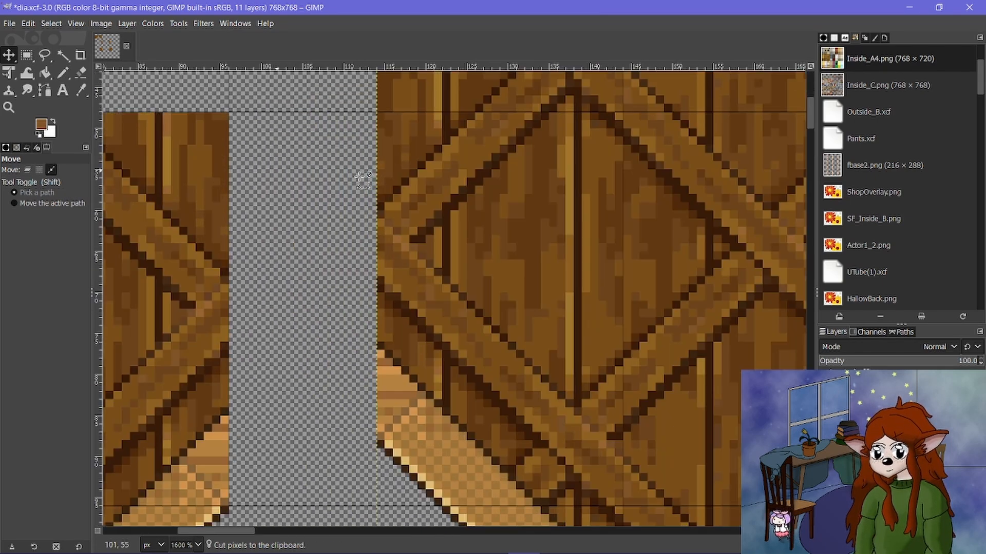
left_click_drag(446, 188, 303, 258)
scroll(303, 258, "down", 9)
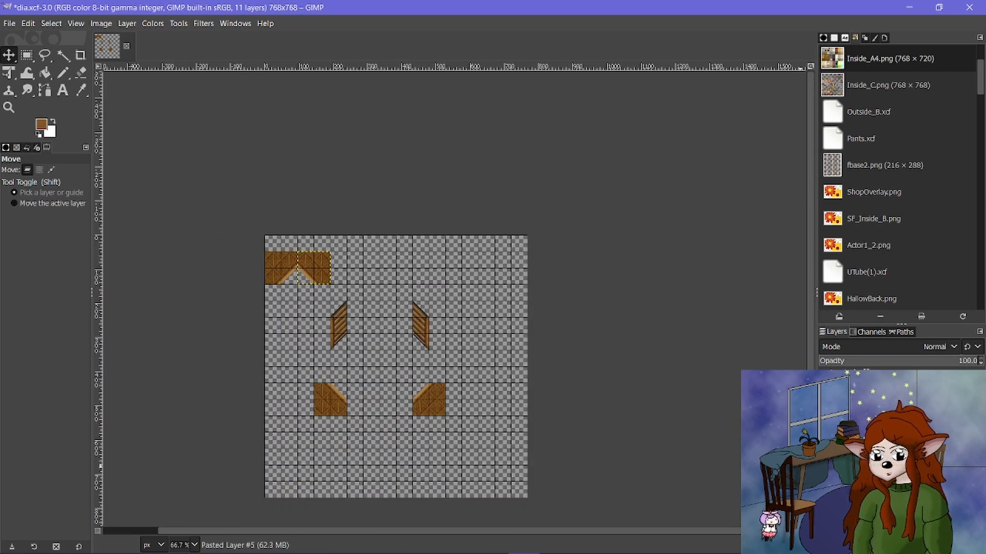
Select a 204 × 188 px area around the lower-left corner piece, cut the piece, and paste it.
scroll(326, 407, "up", 3)
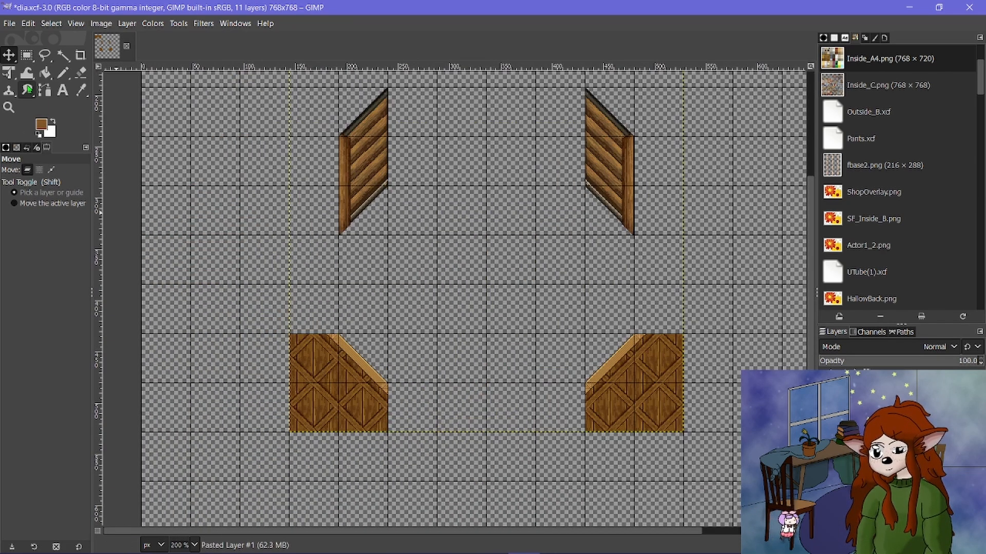
left_click(27, 55)
left_click_drag(216, 285, 424, 476)
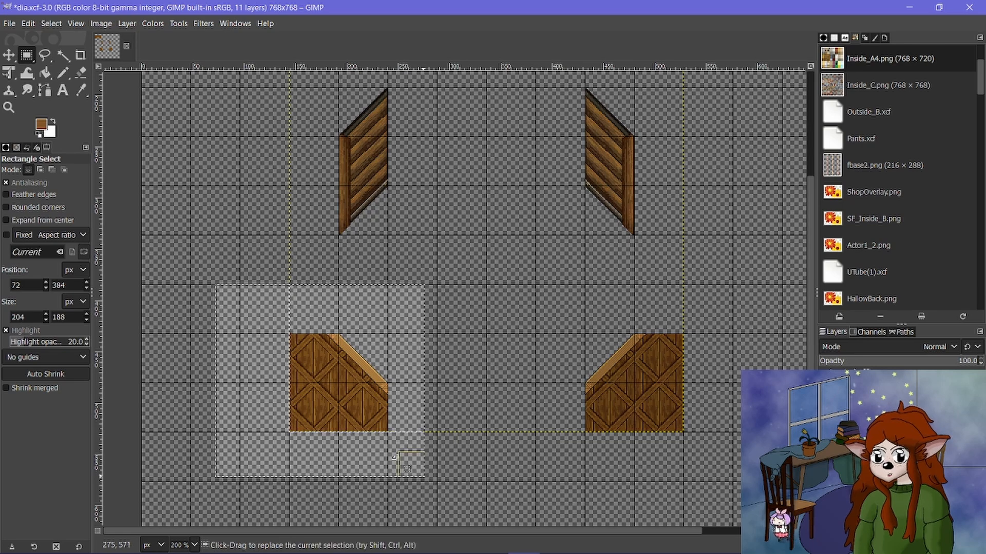
key("ctrl+x")
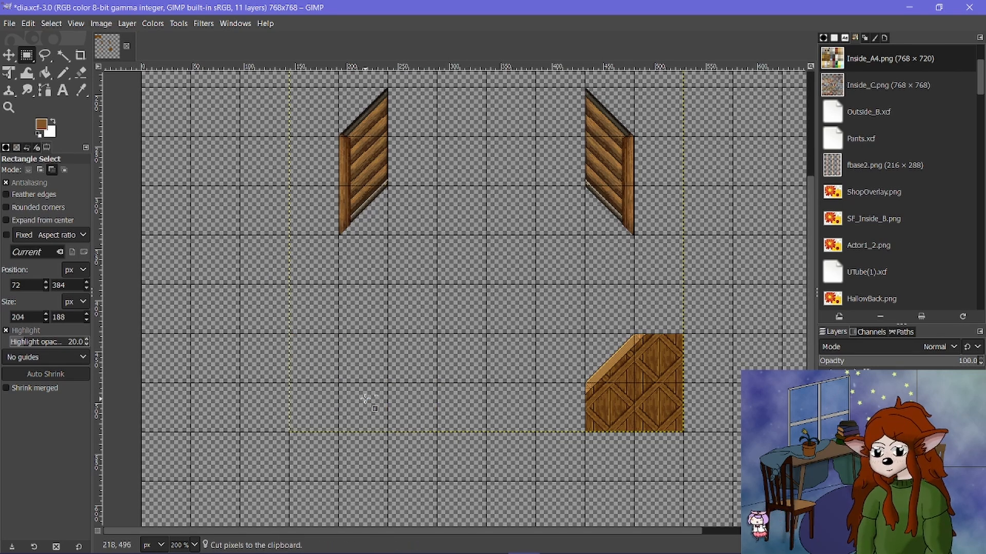
key("ctrl+v")
Move the pasted lower-left corner piece to the image's left edge, directly beneath the relocated upper-left piece.
left_click_drag(347, 396, 202, 277)
scroll(380, 358, "up", 4)
scroll(131, 297, "up", 1)
scroll(131, 298, "up", 7)
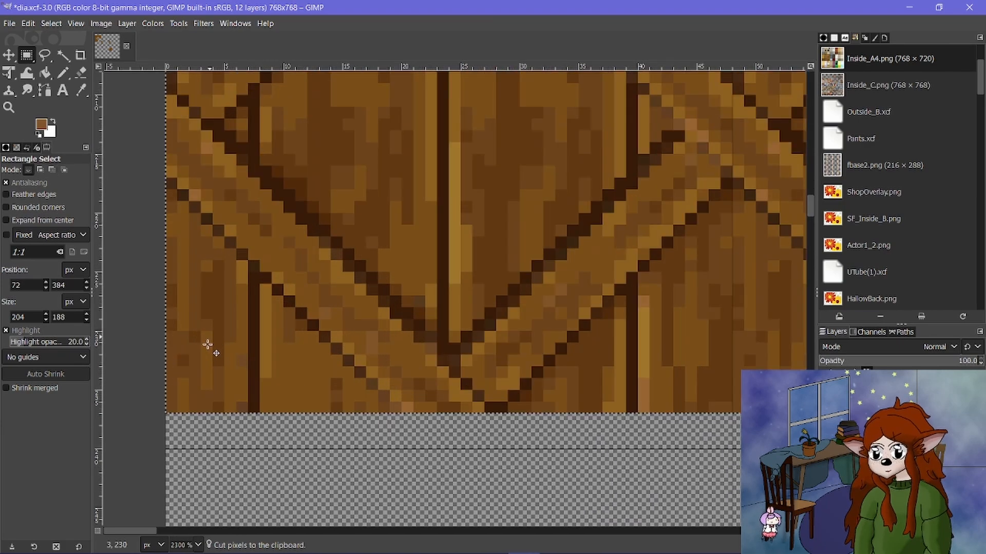
scroll(205, 359, "up", 1)
scroll(203, 370, "down", 9)
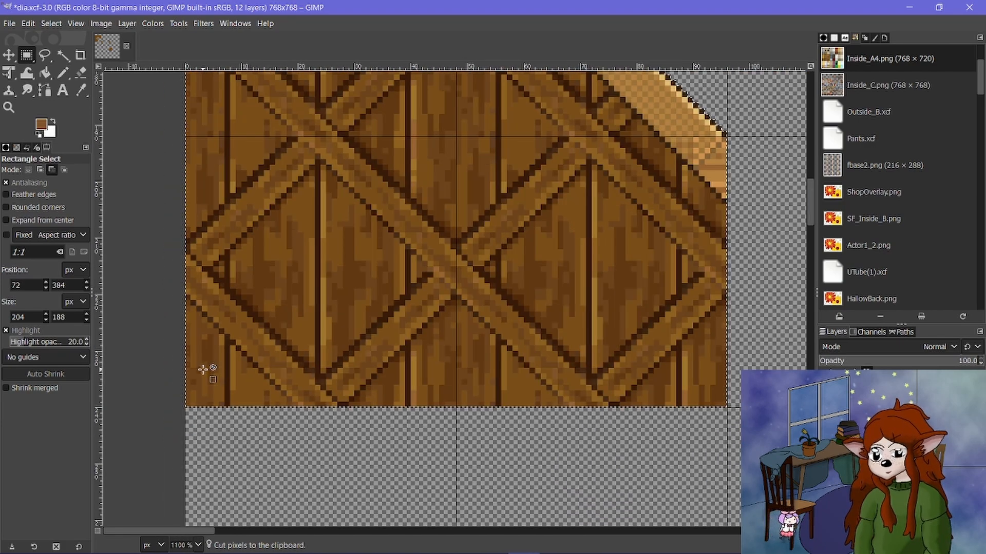
key("ctrl+z")
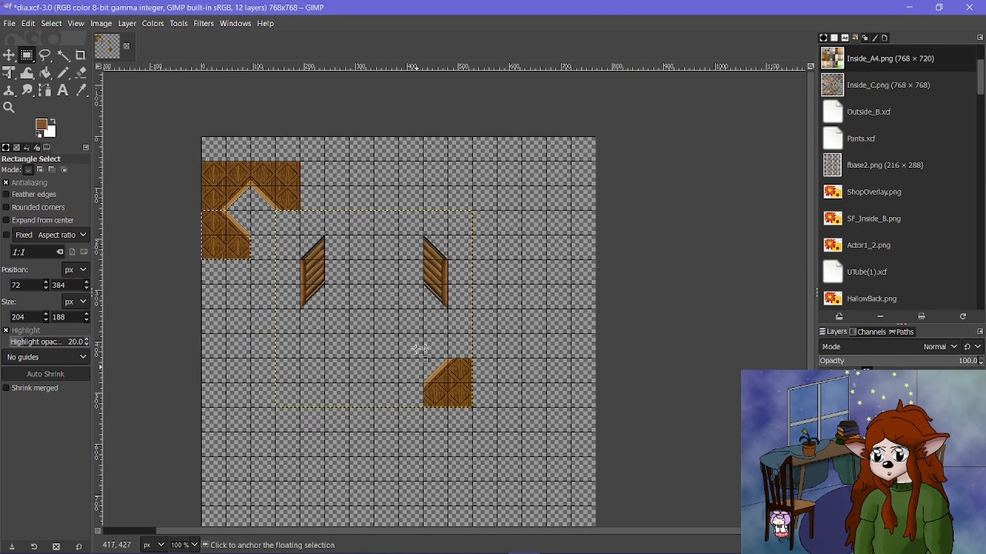
left_click_drag(413, 339, 499, 436)
key("ctrl+z")
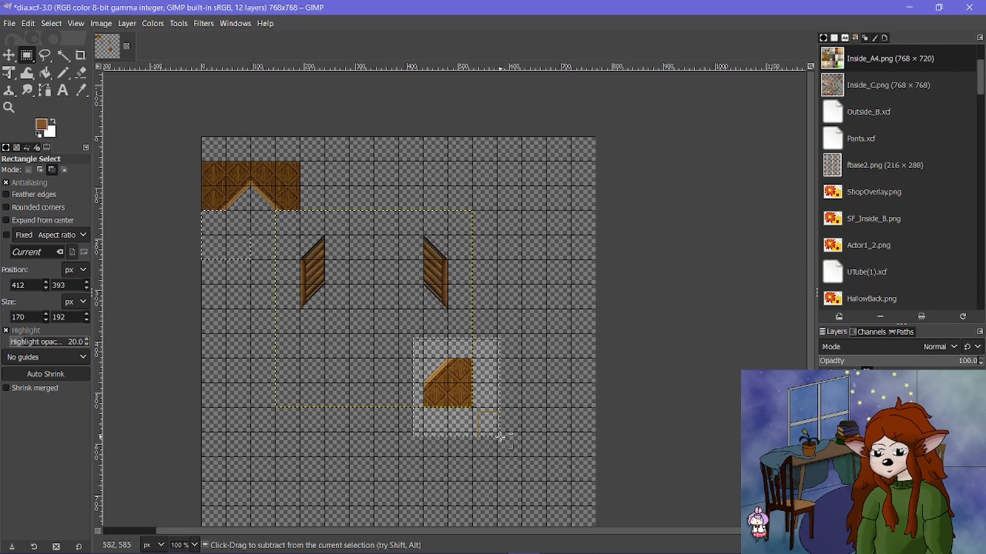
key("ctrl+y")
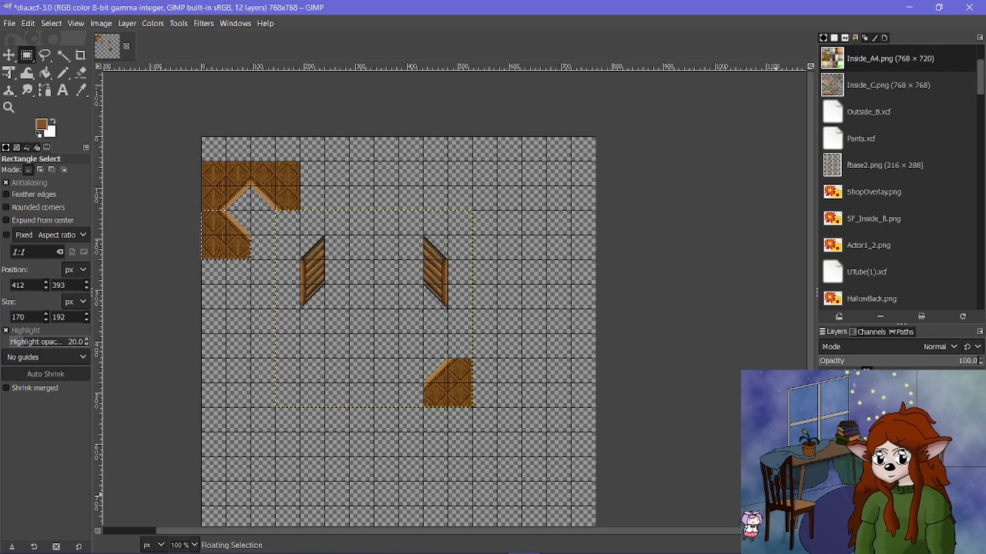
Select a 213 × 200 px area around the lower-right corner piece, cut the piece, and paste it.
left_click_drag(388, 331, 495, 429)
key("ctrl+x")
key("ctrl+v")
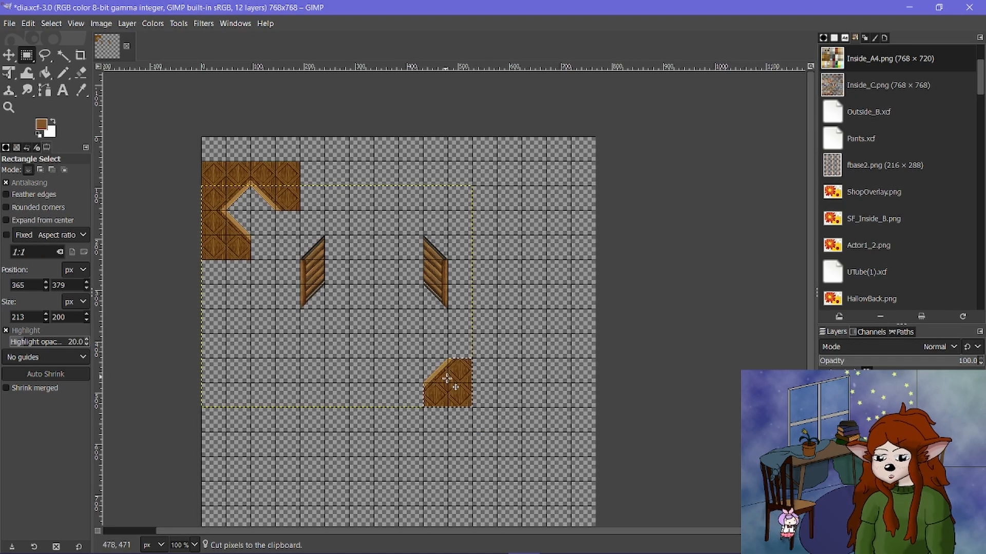
Move the pasted lower-right piece into the open corner of the relocated block, align it to the grid, and anchor it.
left_click_drag(449, 380, 276, 234)
scroll(284, 241, "up", 5, "ctrl")
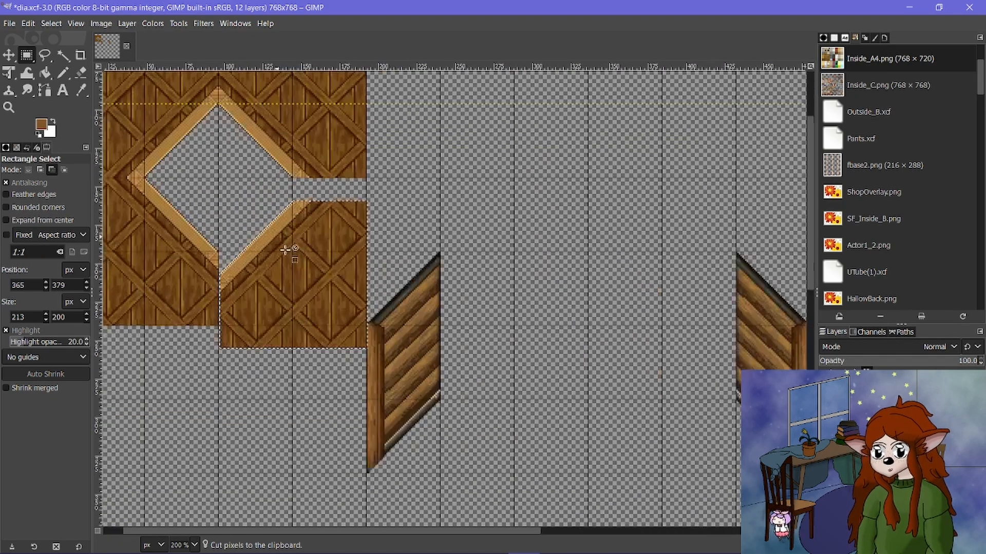
scroll(319, 303, "up", 3, "ctrl")
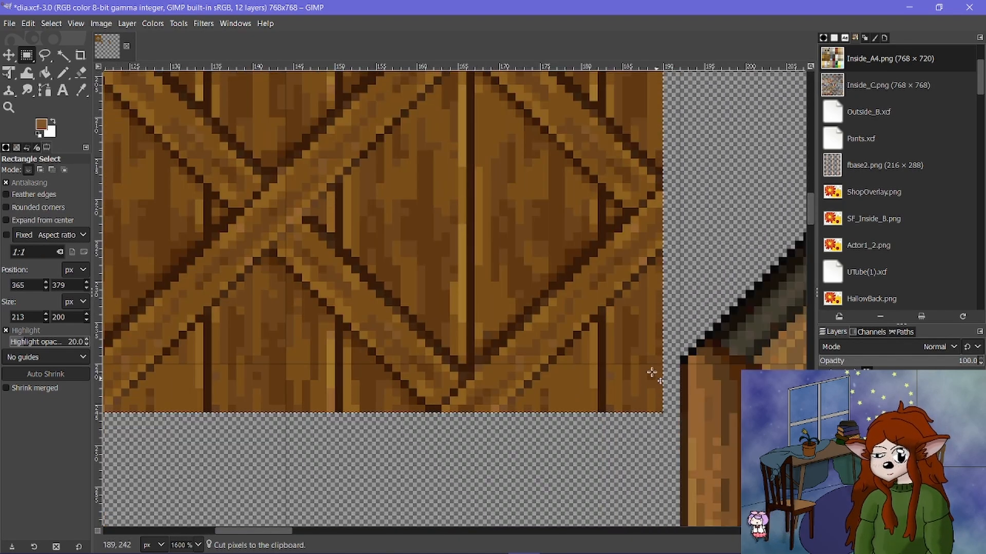
left_click_drag(645, 347, 659, 310)
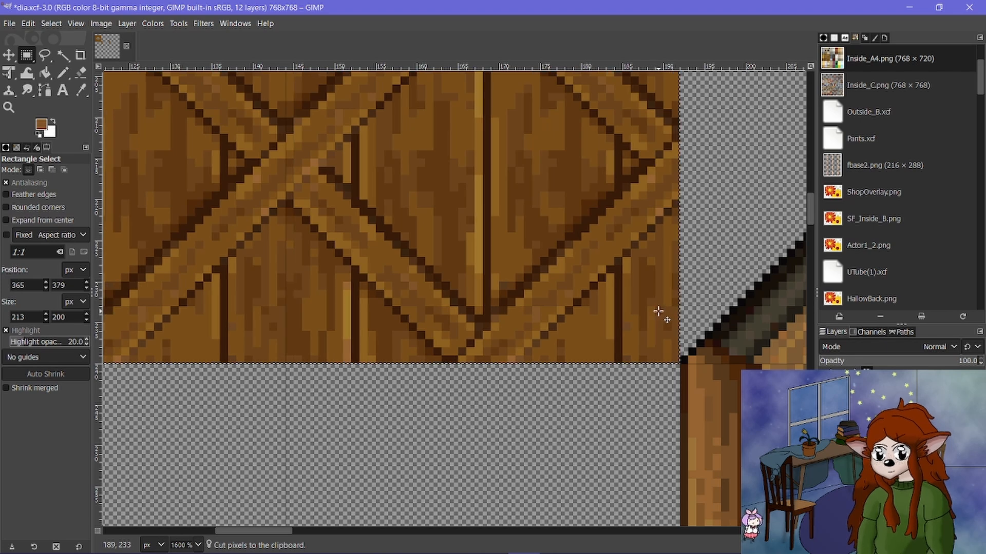
key("ctrl+h")
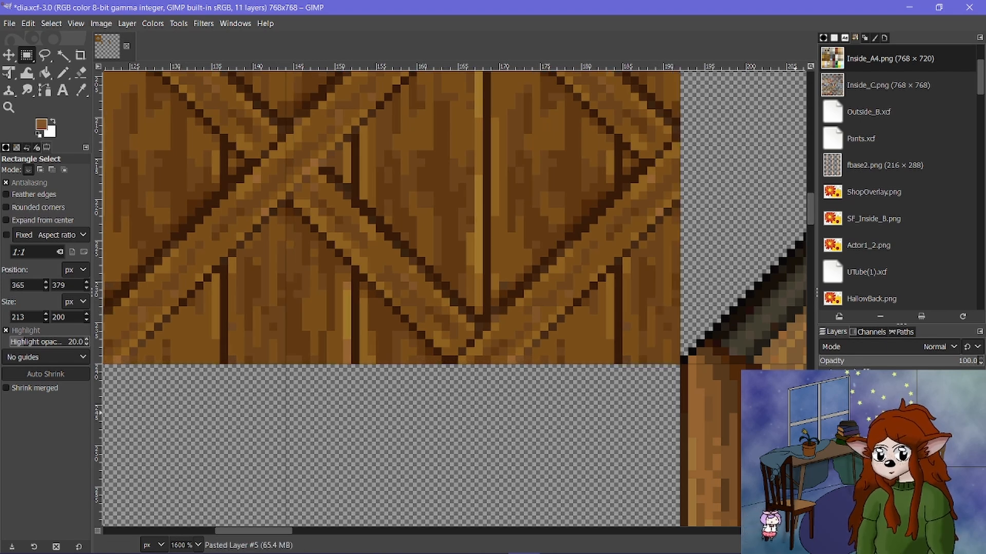
scroll(440, 325, "down", 6, "ctrl")
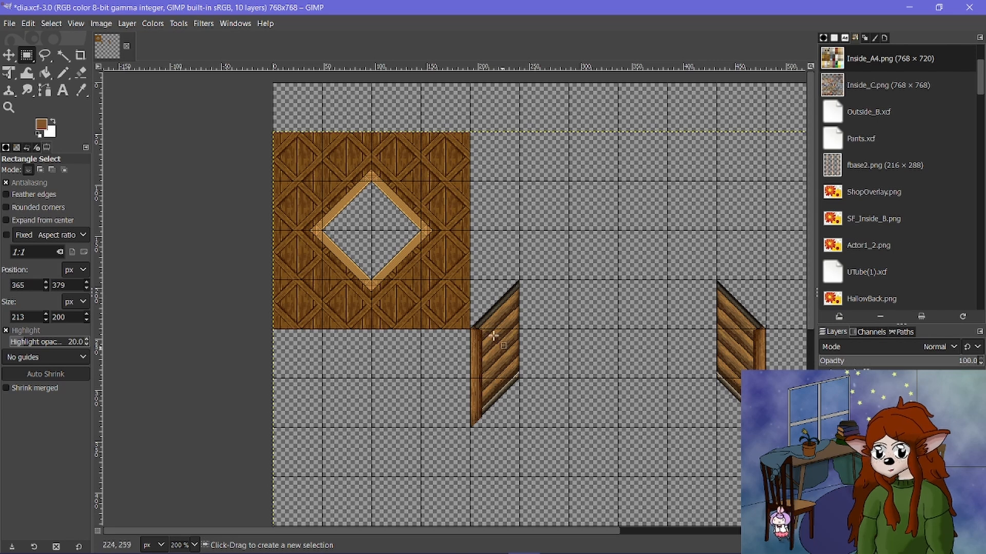
Select a 106 × 189 px area around the left slanted log wall piece, cut the piece, and paste it.
left_click(883, 441)
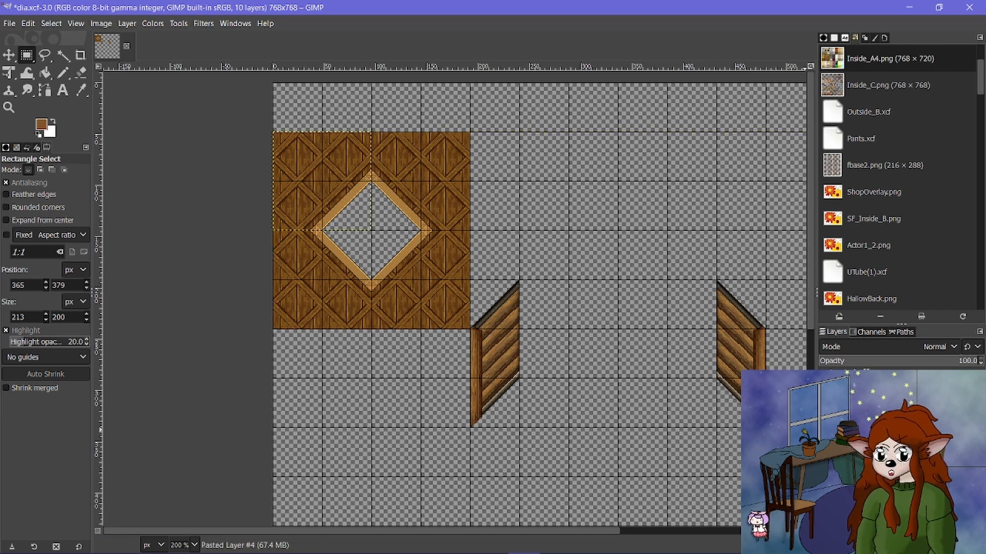
left_click(883, 462)
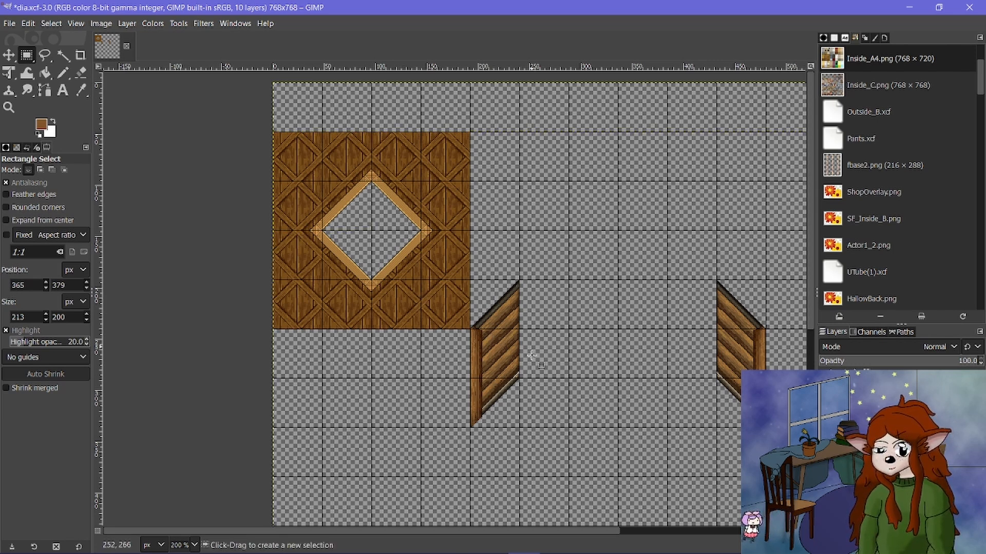
scroll(531, 355, "up", 2)
left_click_drag(318, 126, 535, 513)
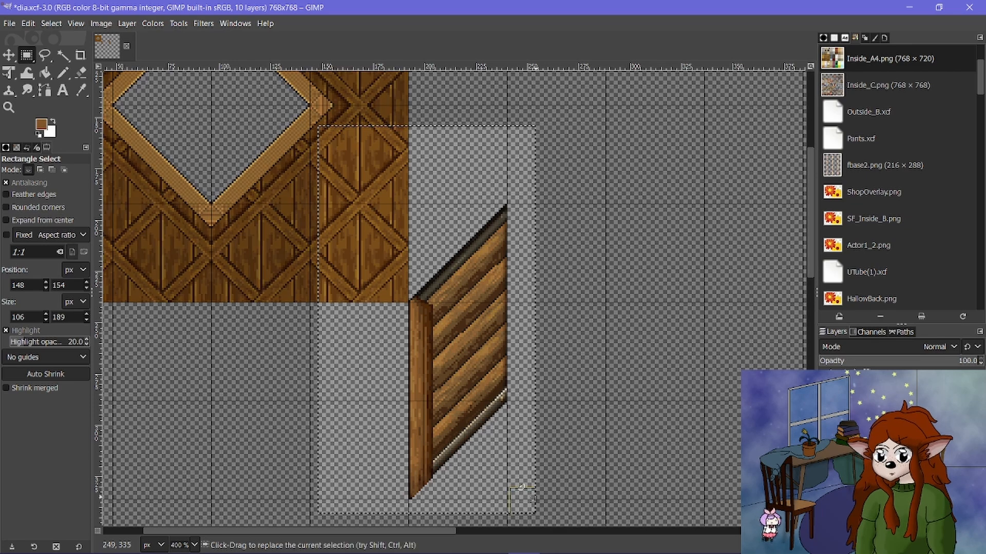
key("ctrl+x")
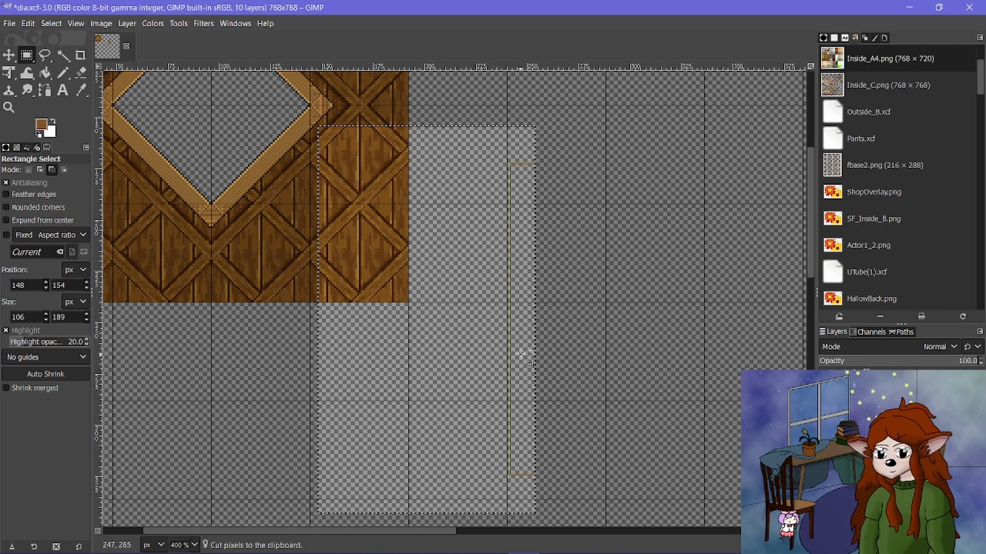
key("ctrl+v")
Move the pasted left wall piece to the image's left edge, directly beneath the corner block, and align it to the grid.
left_click_drag(479, 374, 511, 221)
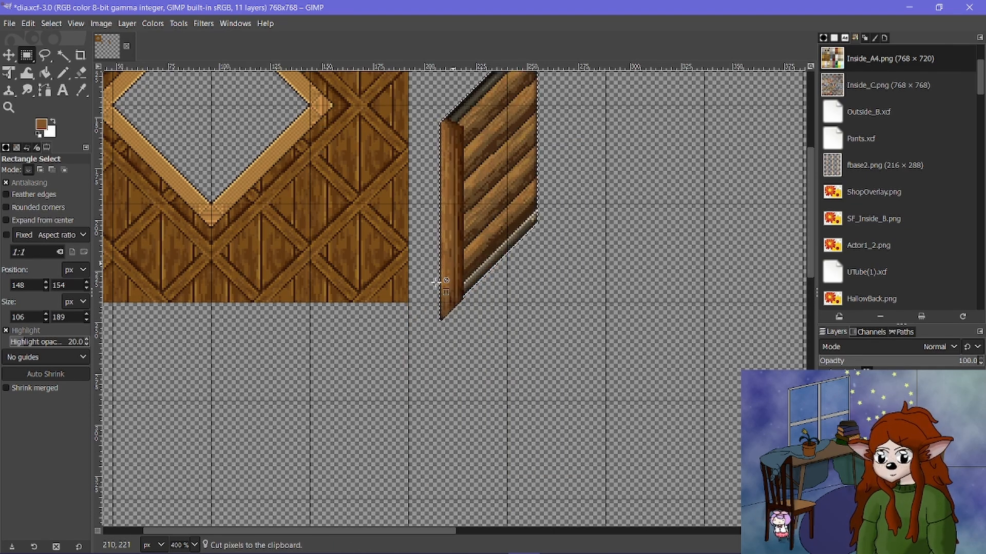
scroll(511, 221, "up", 5)
left_click_drag(497, 132, 473, 145)
left_click_drag(462, 193, 327, 265)
scroll(483, 318, "down", 2)
scroll(480, 390, "down", 7)
scroll(331, 265, "left", 3)
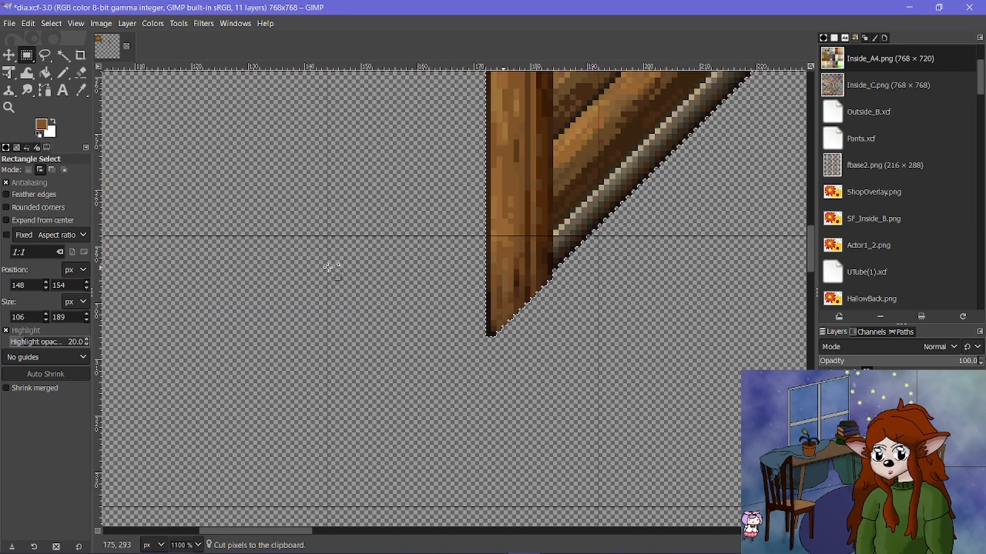
scroll(460, 231, "down", 2)
left_click_drag(677, 141, 240, 297)
left_click_drag(289, 251, 228, 308)
scroll(290, 73, "up", 4)
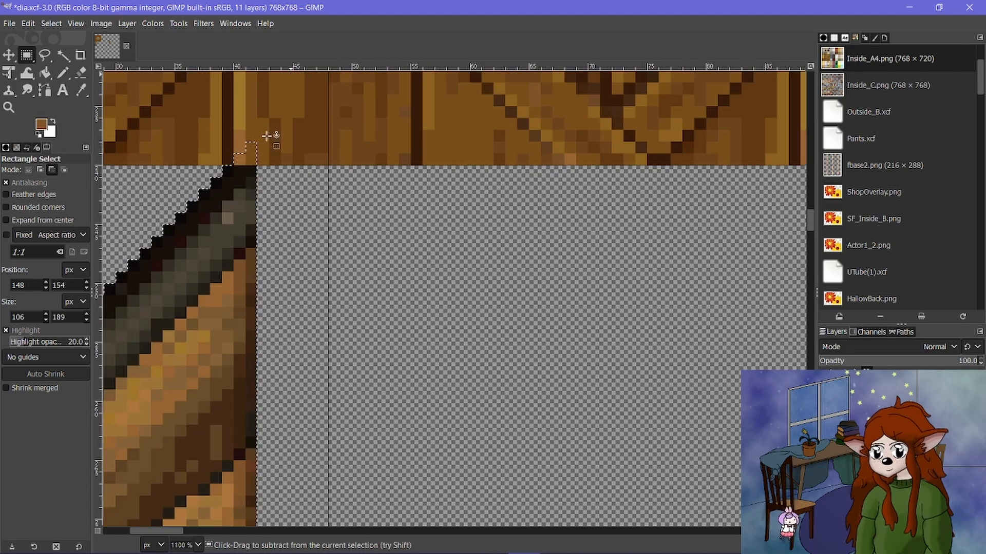
left_click_drag(260, 218, 308, 230)
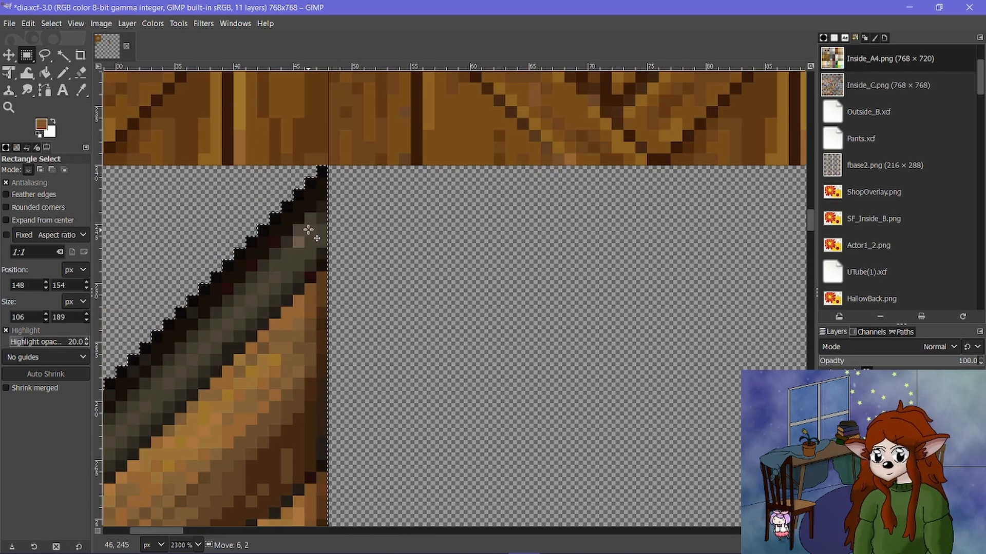
scroll(308, 231, "down", 7)
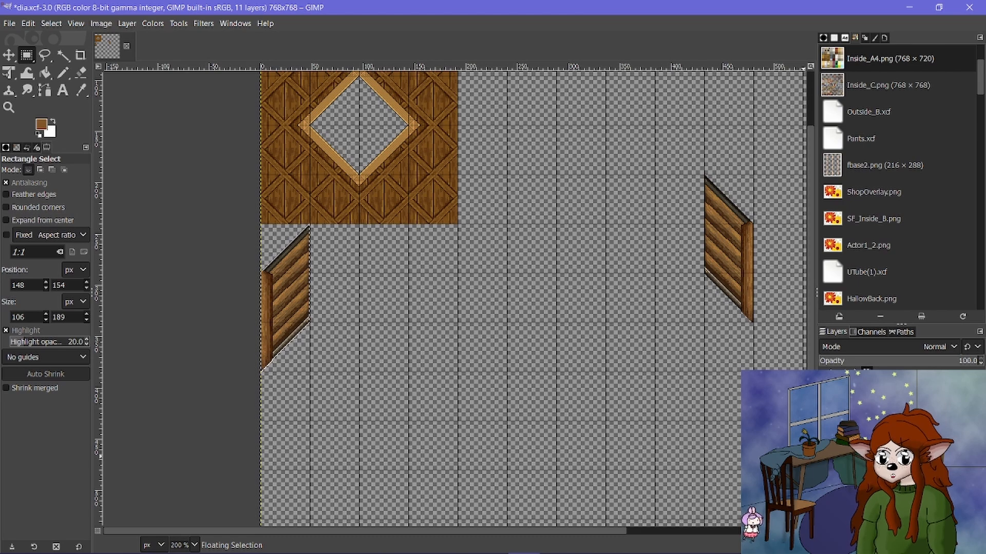
Move the right slanted wall piece flush against the left wall piece beneath the corner block and align it to the grid.
left_click_drag(745, 234, 349, 286)
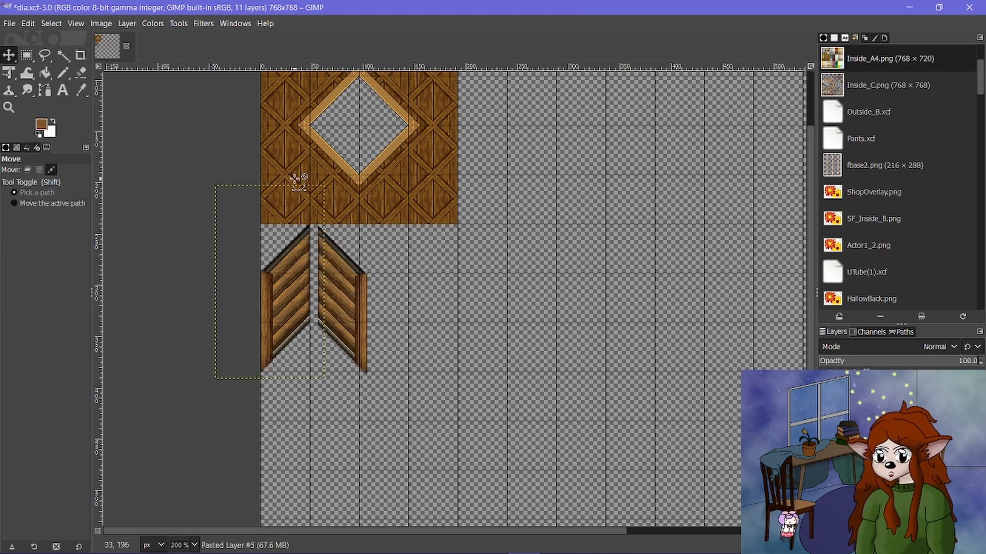
scroll(341, 237, "up", 8)
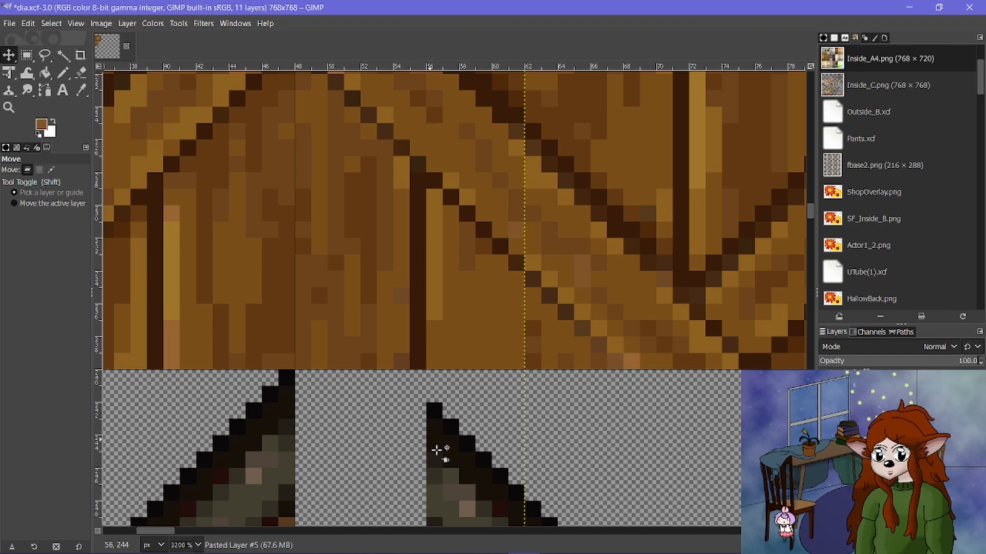
left_click_drag(436, 451, 308, 409)
scroll(311, 408, "down", 6)
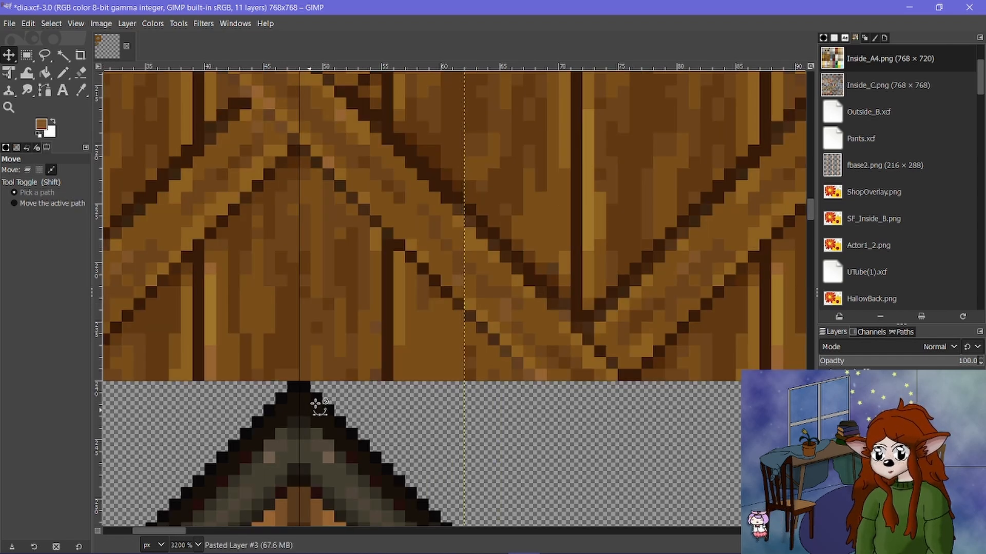
scroll(365, 290, "down", 3)
scroll(365, 290, "down", 2)
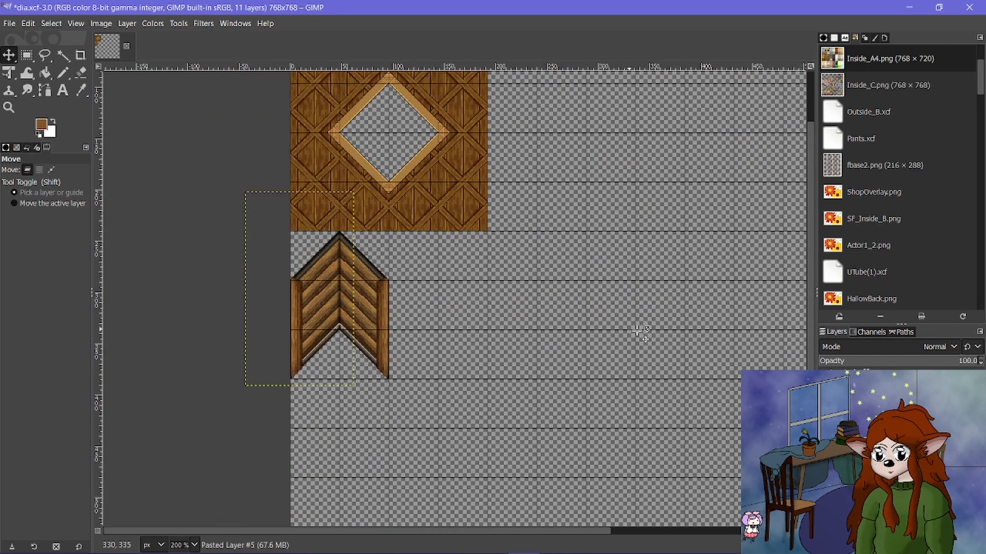
Export the rearranged tile sheet over dia.png.
scroll(103, 95, "up", 3)
left_click(6, 24)
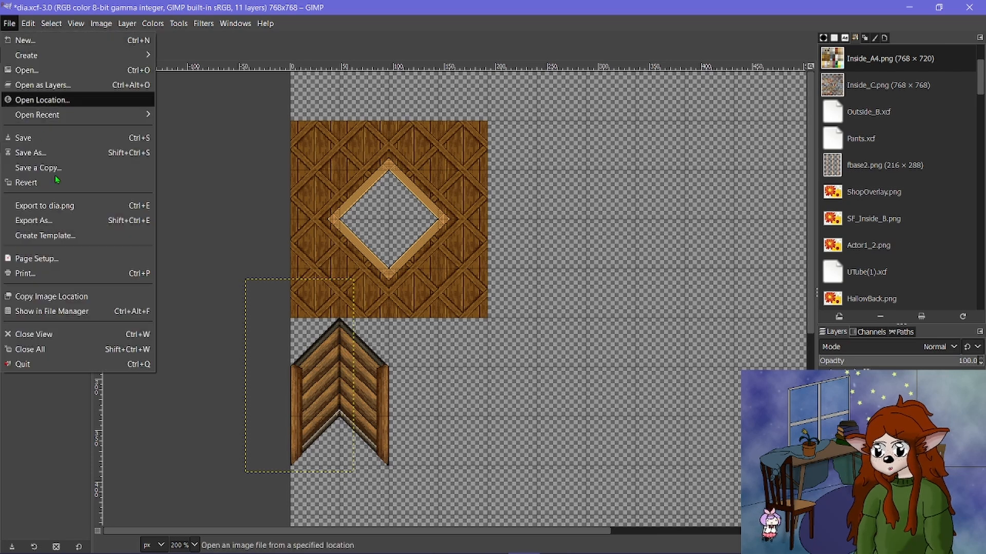
left_click(72, 203)
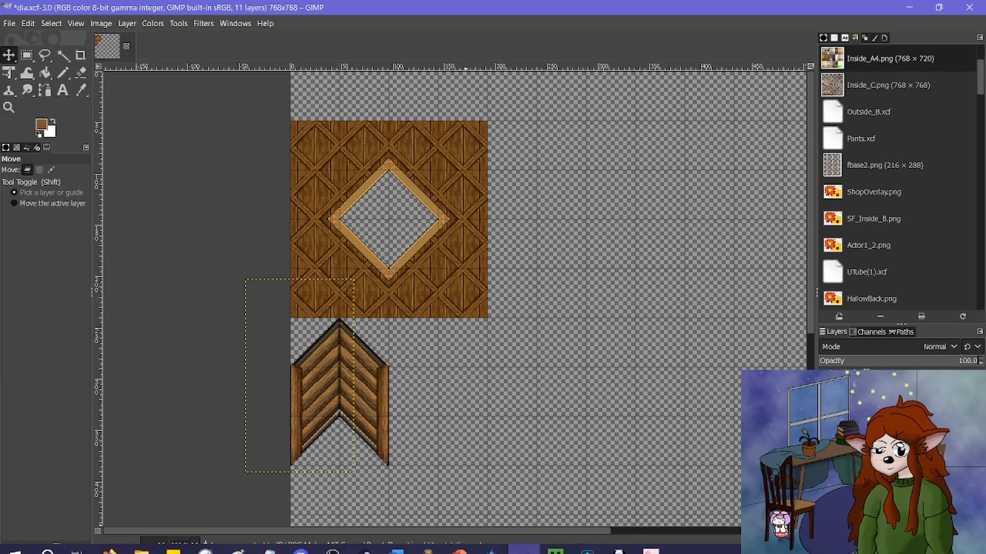
Switch to RPG Maker MZ, view the updated dia sheet on the Inside_Dia tileset's page D, and accept the database settings.
left_click(492, 543)
left_click(621, 48)
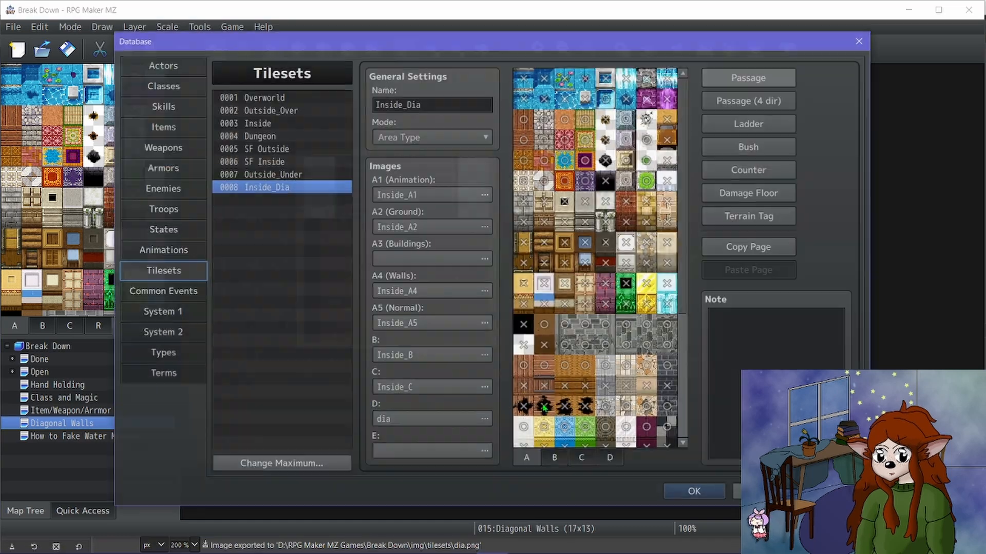
left_click(610, 460)
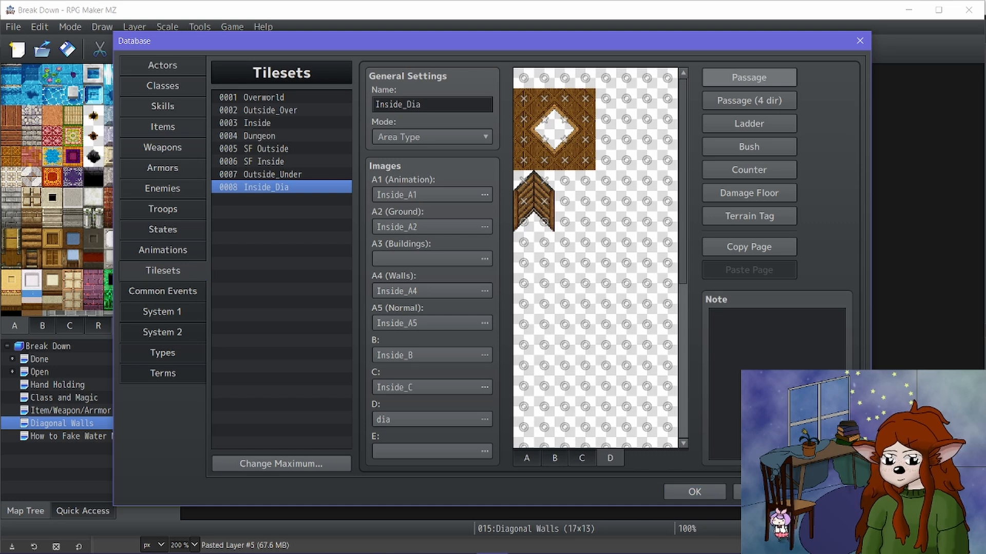
left_click(688, 493)
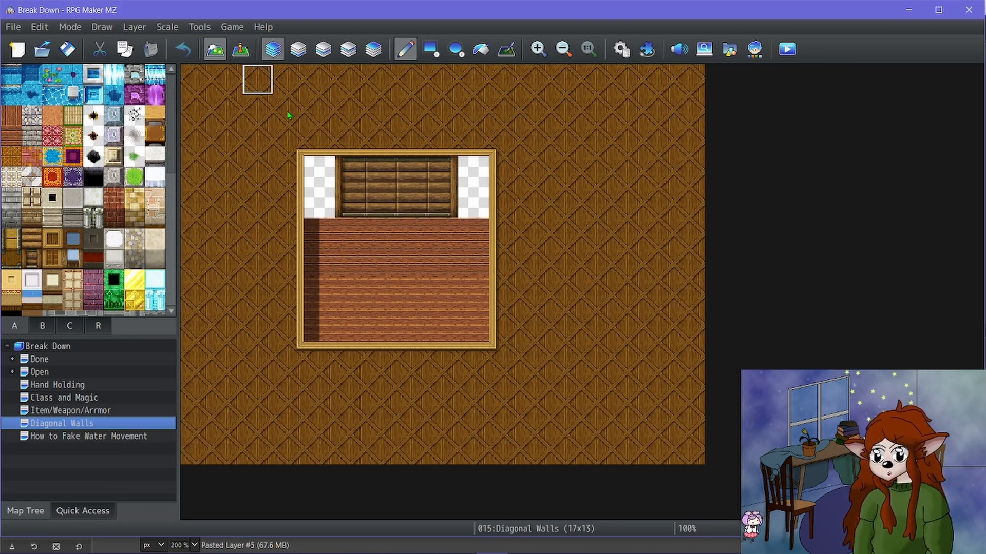
Set the Diagonal Walls map's tileset to 0008 Inside_Dia.
scroll(304, 137, "up", 1)
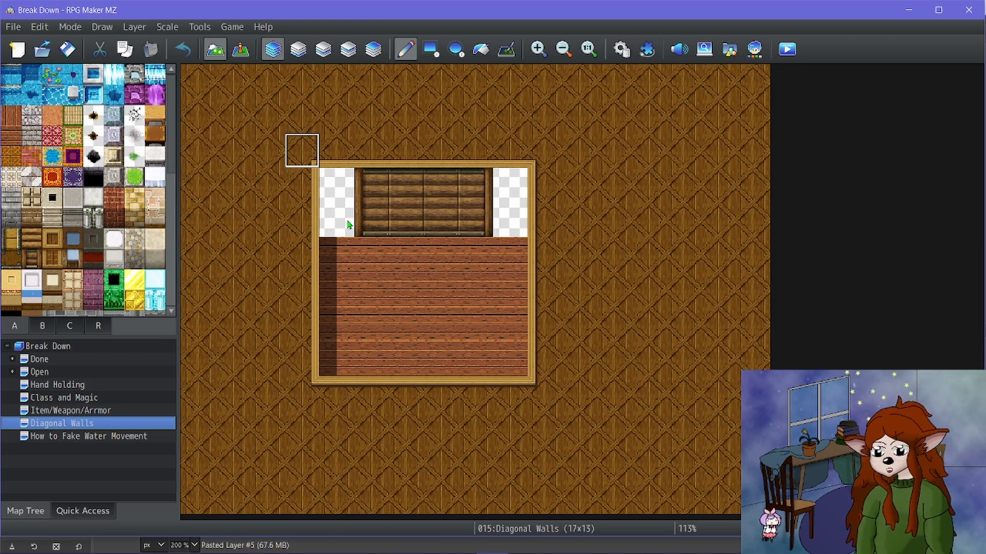
scroll(348, 225, "up", 2)
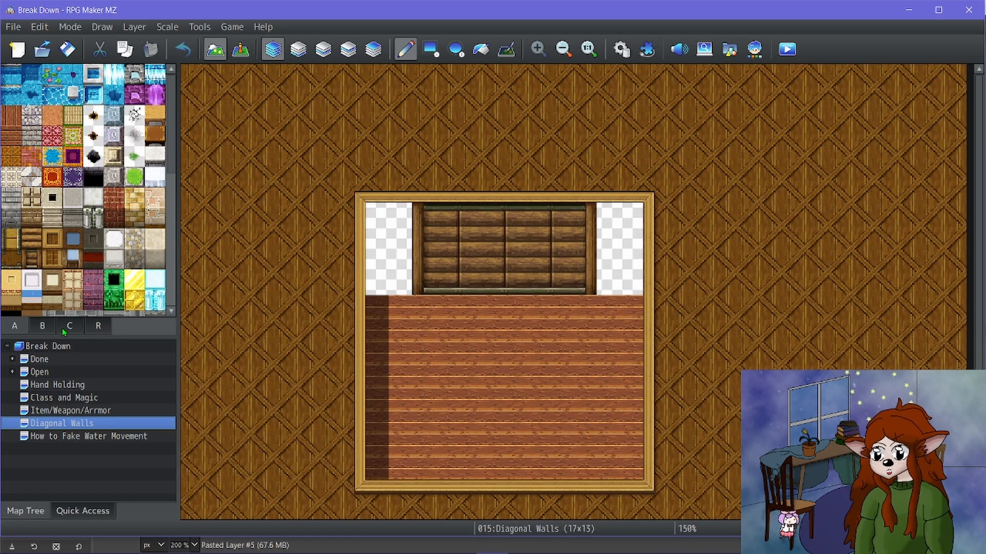
right_click(164, 426)
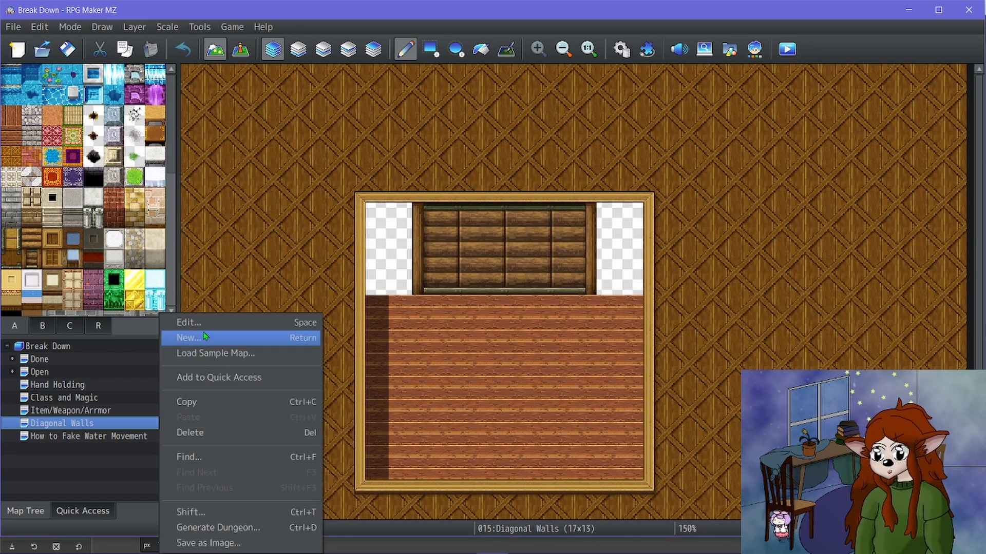
left_click(202, 321)
left_click(330, 156)
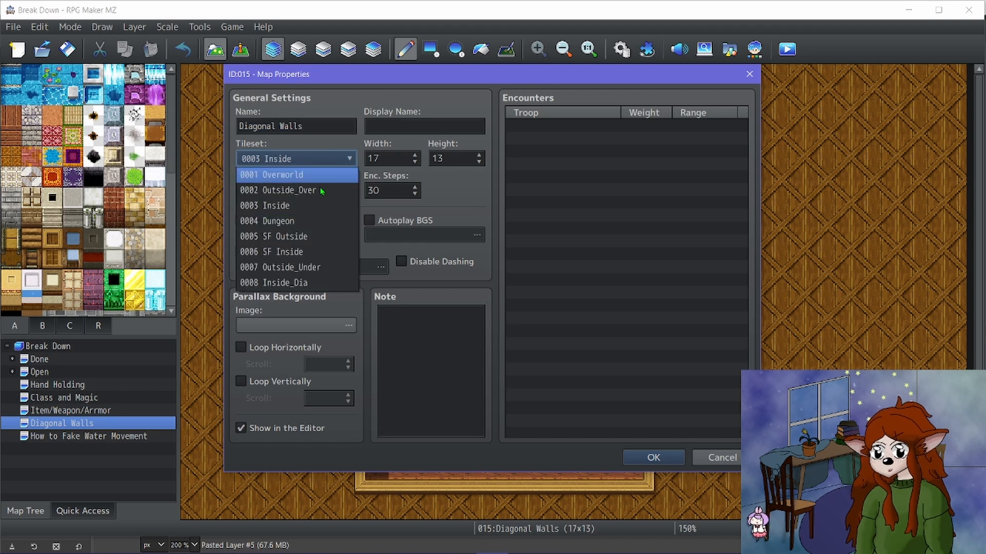
left_click(316, 271)
left_click(653, 457)
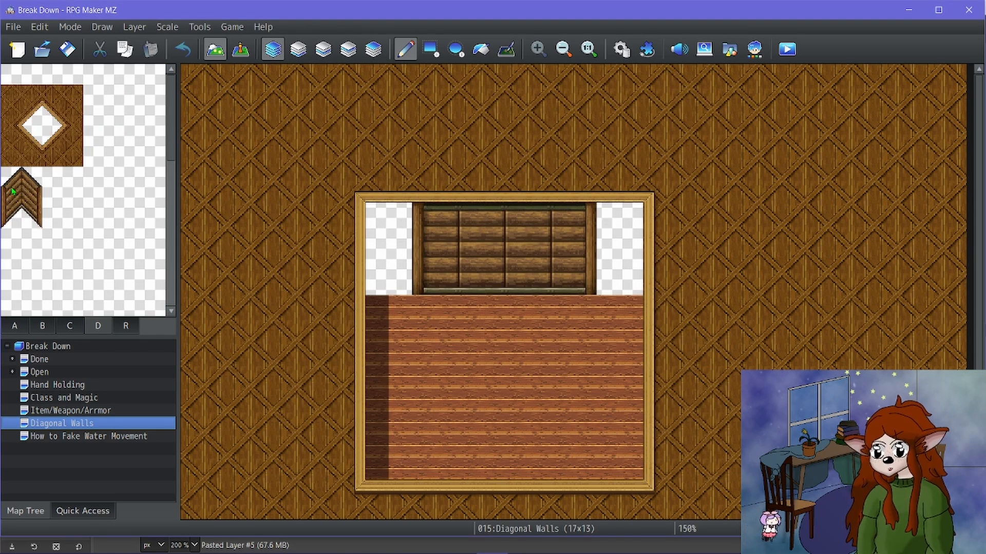
Place the left and right slanted wall pieces from the dia sheet in the empty gaps on either side of the room's back wall.
left_click(12, 191)
left_click(385, 243)
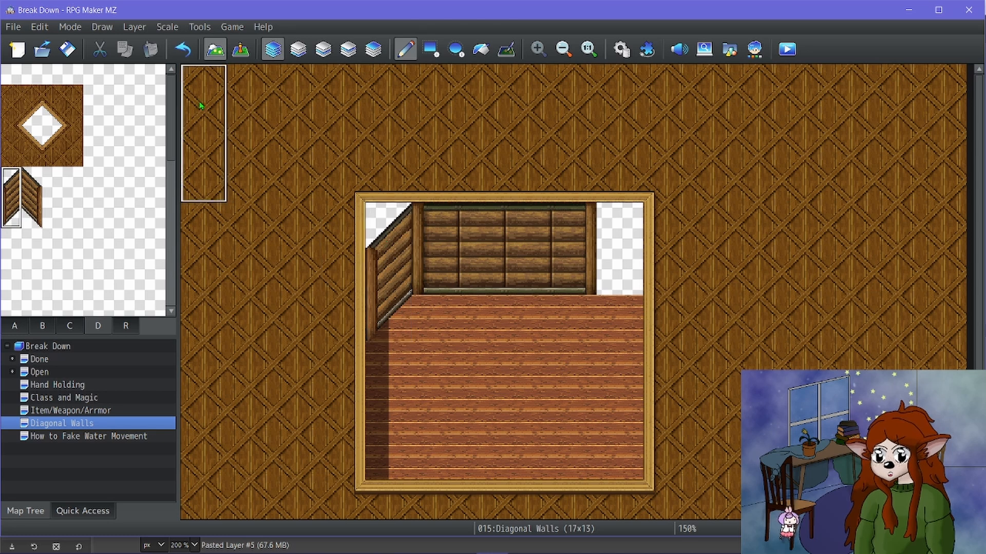
left_click(35, 191)
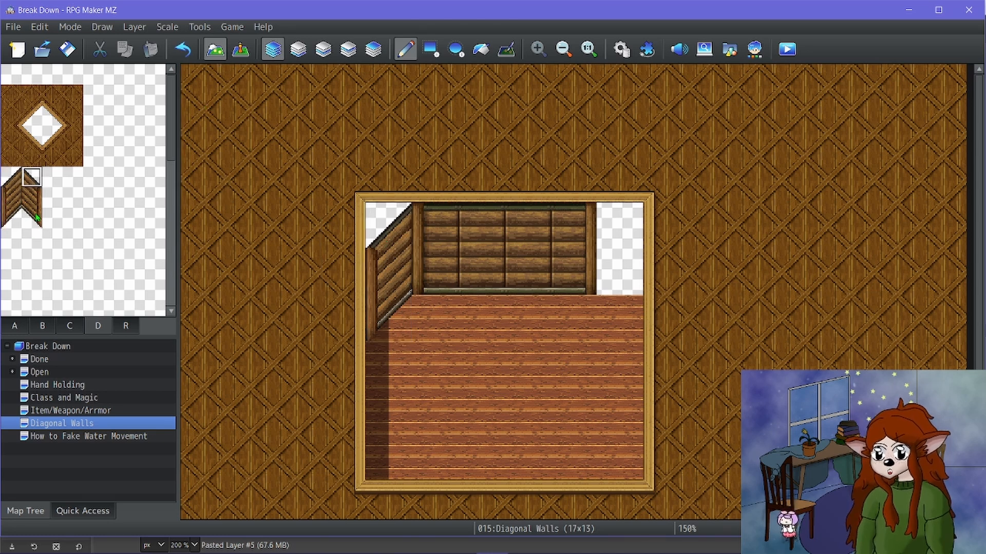
left_click(608, 230)
Place the single diagonal trim tiles above the left and right slanted walls, inside the room's two upper corners.
left_click(30, 115)
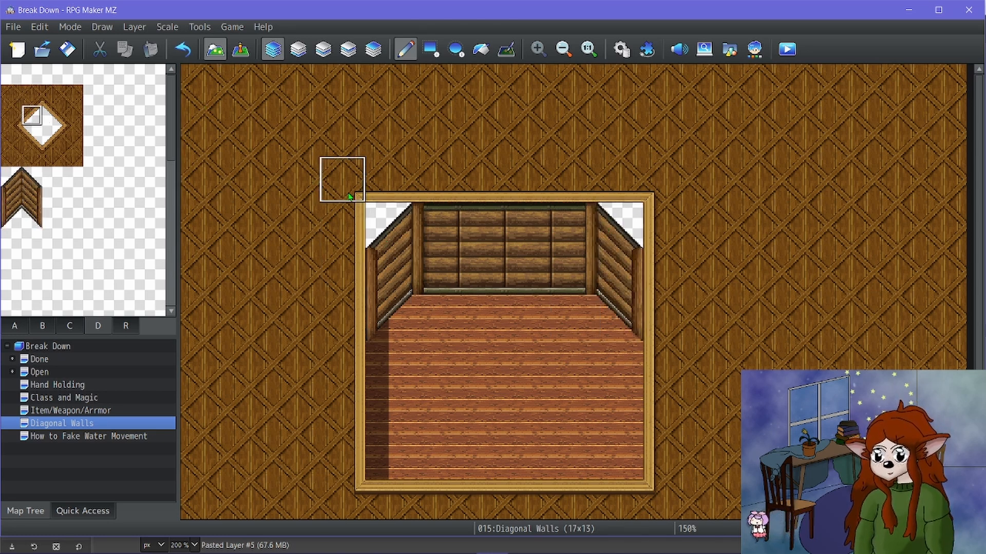
left_click(375, 216)
left_click(50, 115)
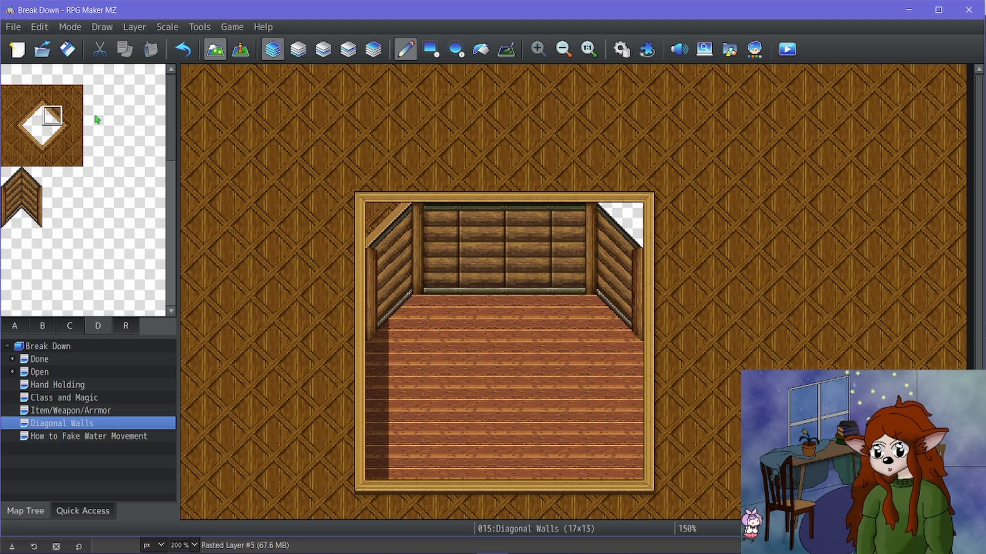
left_click(621, 226)
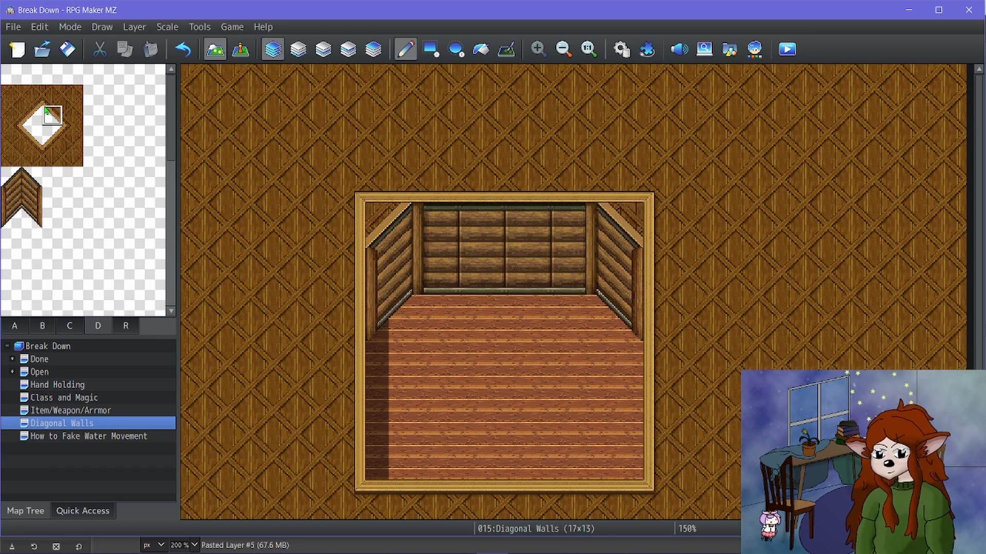
Paint a 3 × 2 diagonal corner block over the room's upper-right corner and a 2 × 2 block over its upper-left corner.
left_click_drag(54, 100, 92, 114)
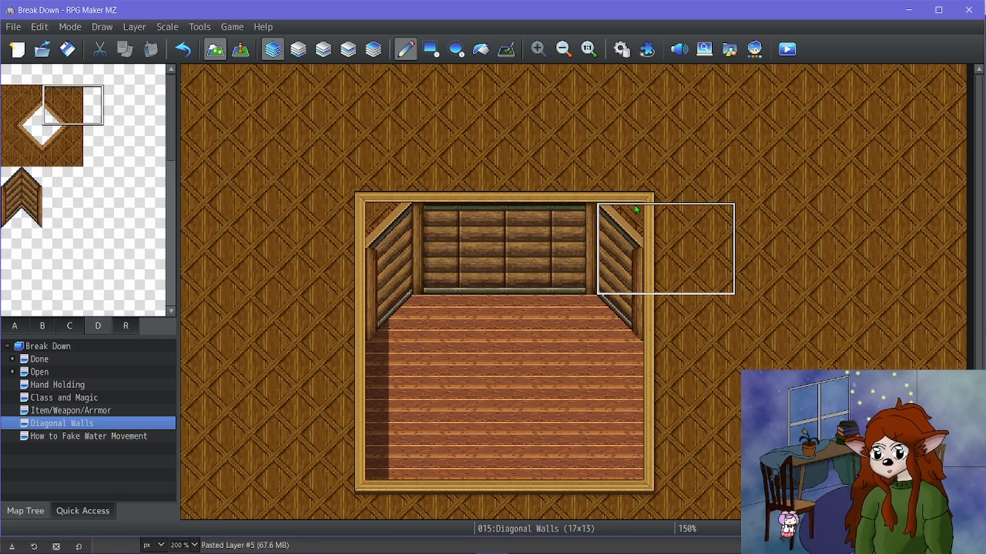
left_click(630, 190)
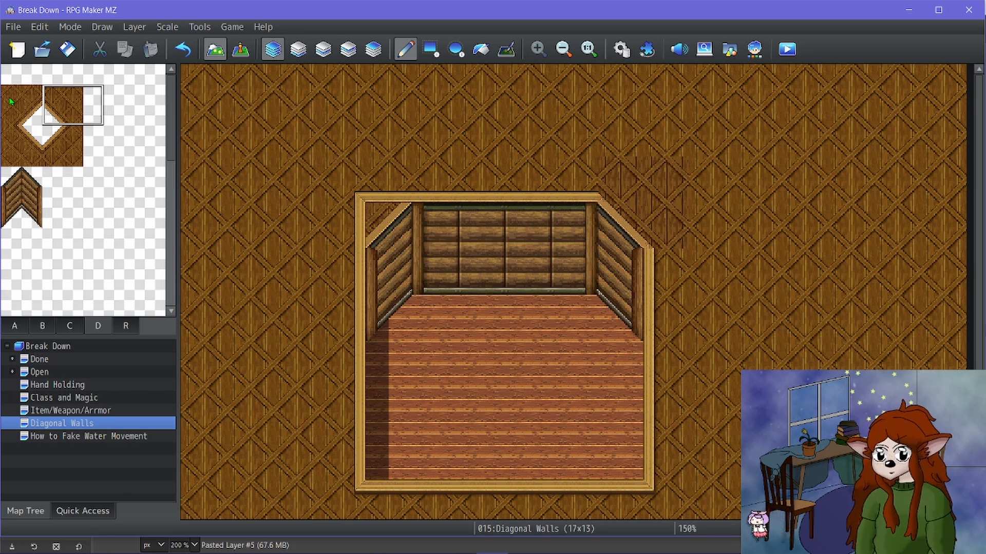
left_click_drag(11, 101, 32, 118)
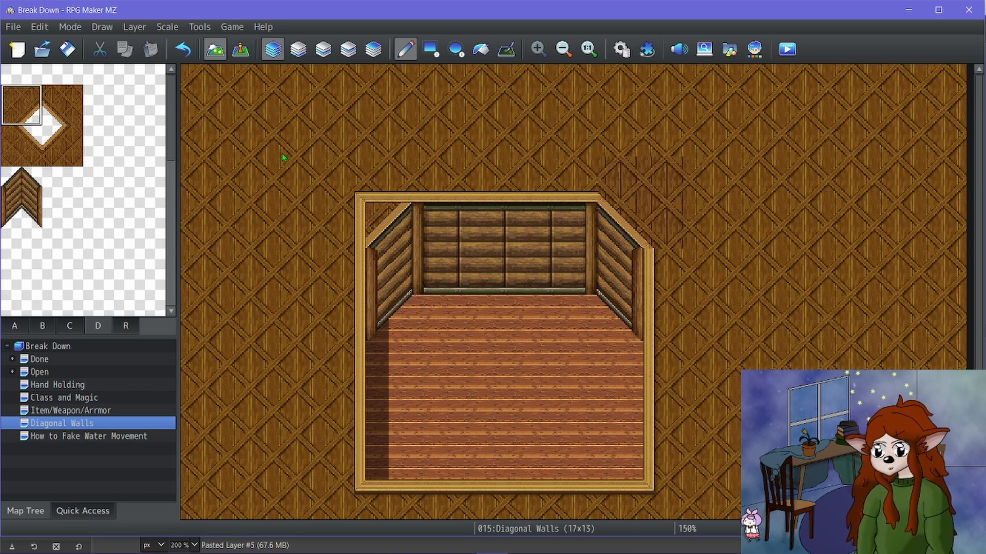
left_click(336, 169)
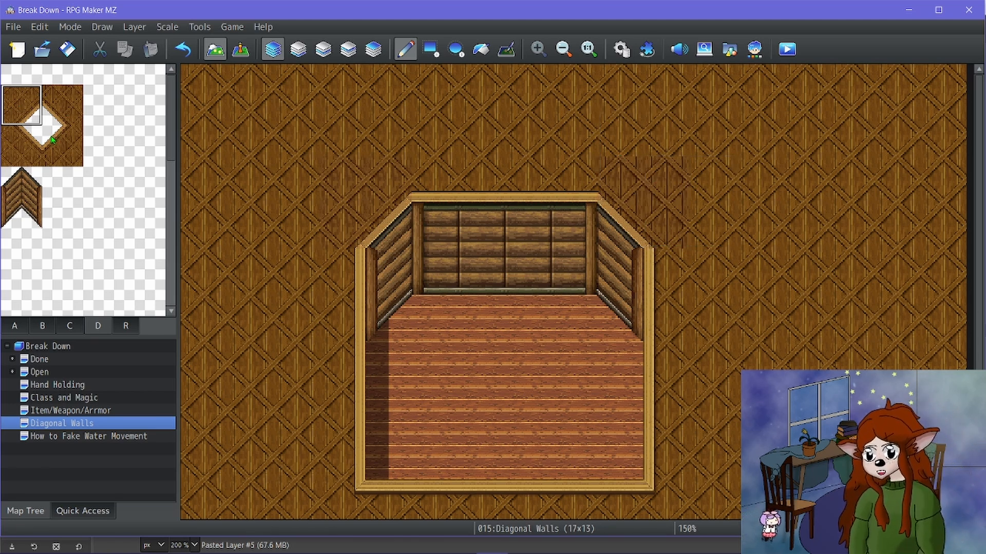
Paint the matching 2 × 2 diagonal blocks over the room's lower-left and lower-right corners, then save the project.
left_click(18, 149)
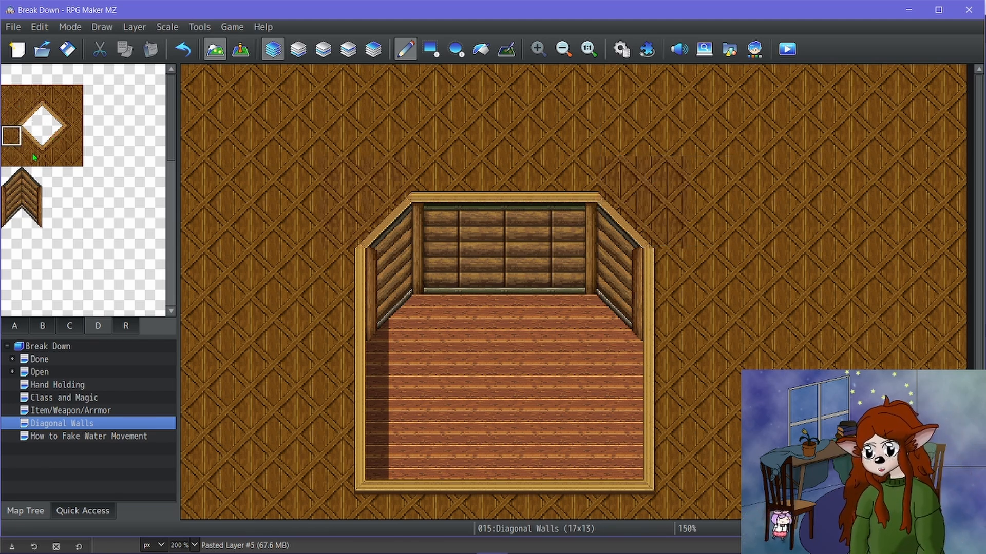
scroll(339, 464, "down", 1)
left_click(340, 450)
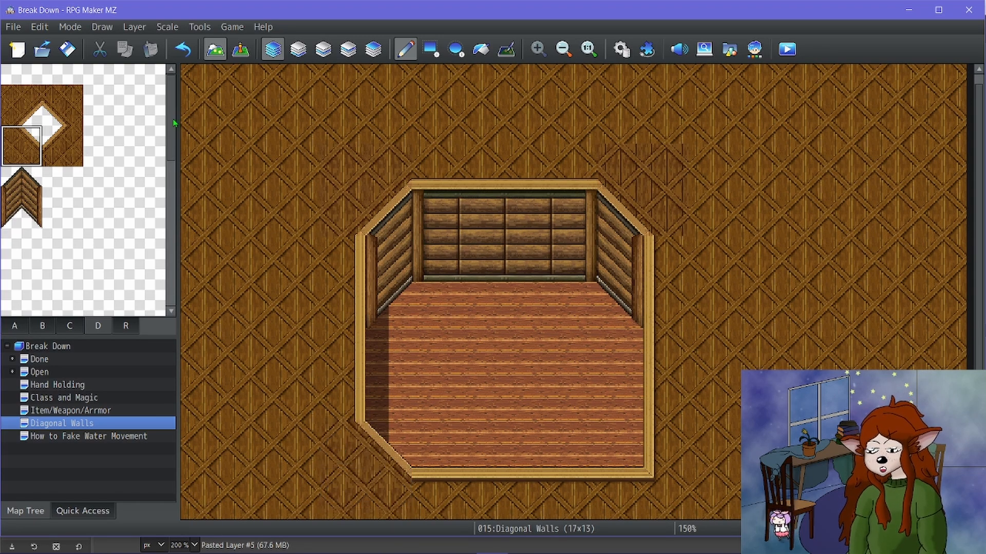
left_click(54, 145)
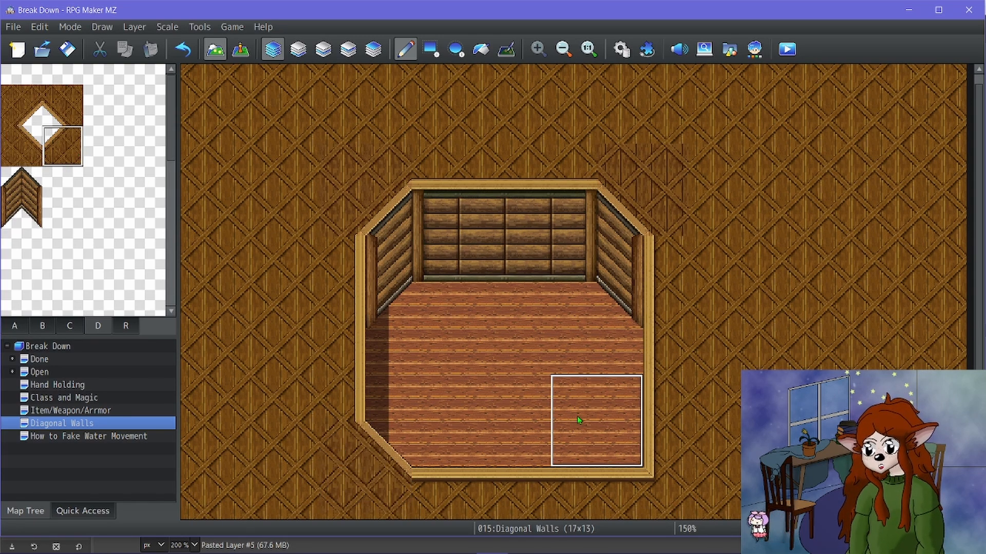
left_click(623, 464)
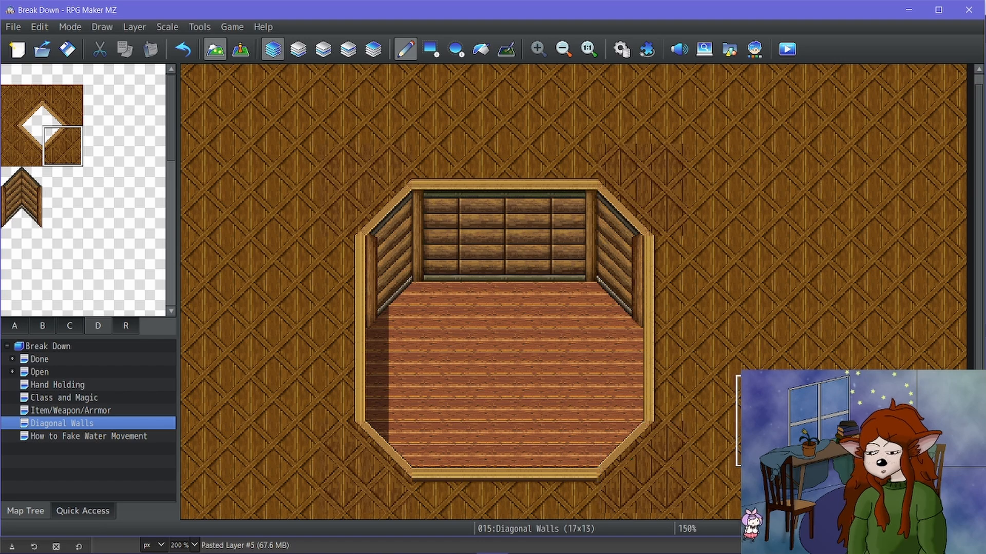
scroll(780, 383, "down", 3)
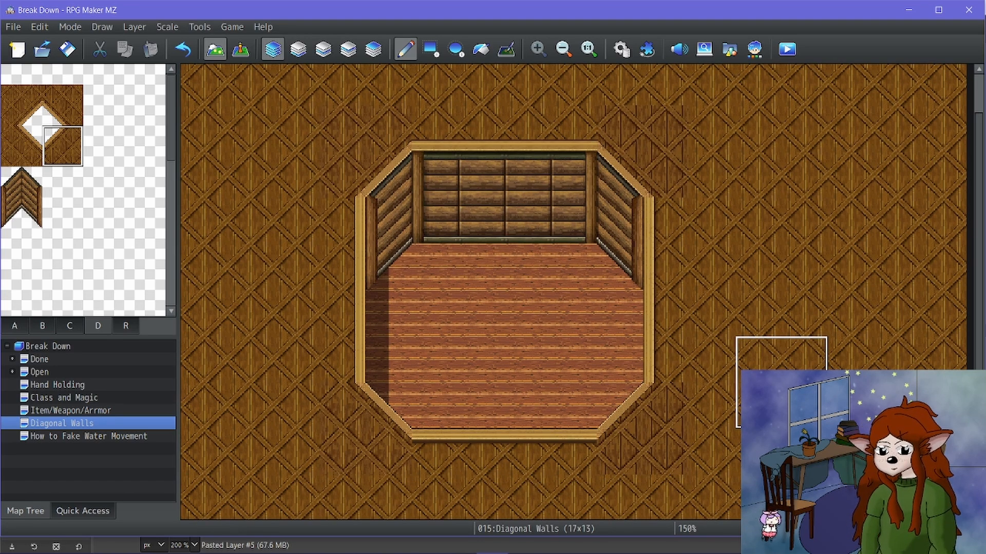
left_click(67, 49)
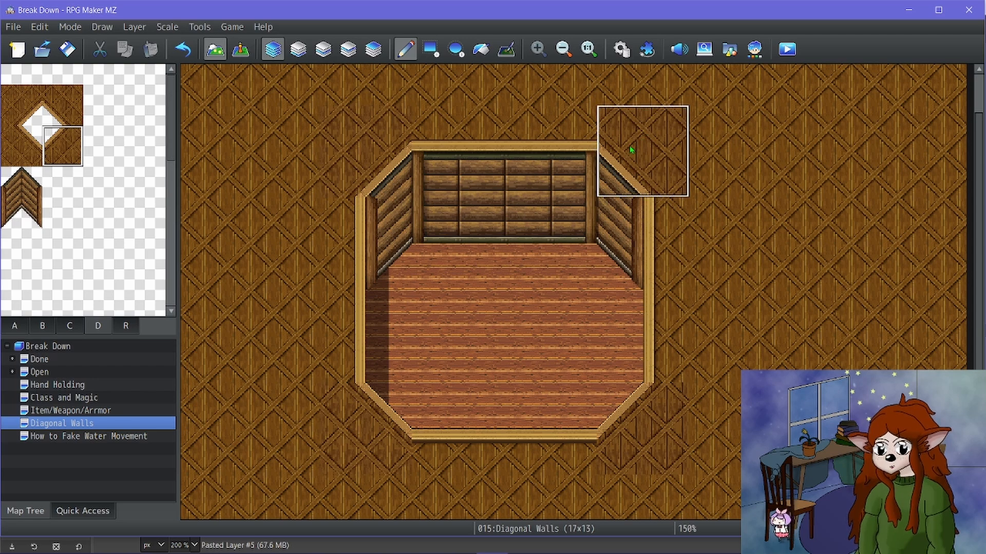
Switch to GIMP and examine how the lattice pattern lines up with the grid around the diamond frame and the room reference.
scroll(626, 154, "up", 1)
left_click(523, 542)
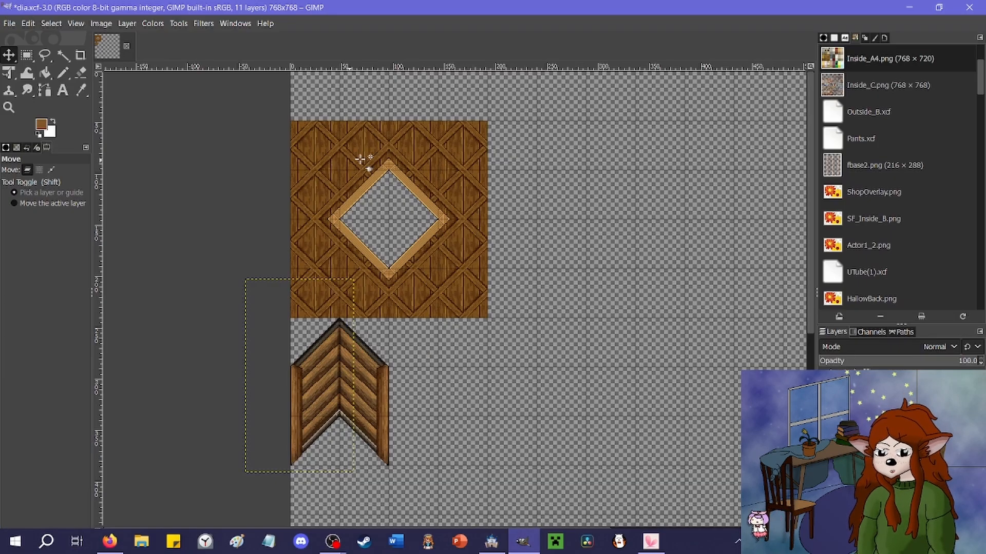
scroll(468, 116, "up", 3)
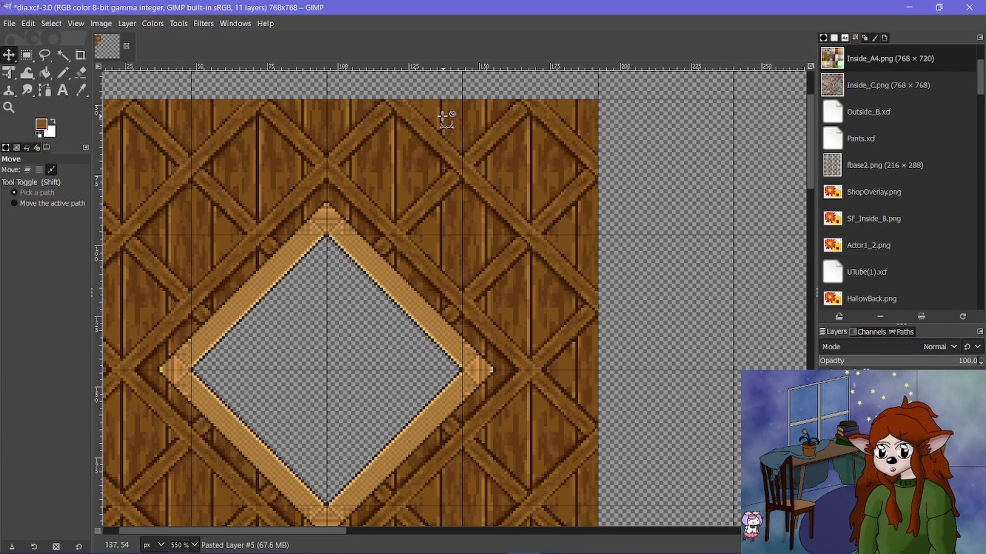
scroll(443, 116, "up", 1)
scroll(418, 121, "down", 4)
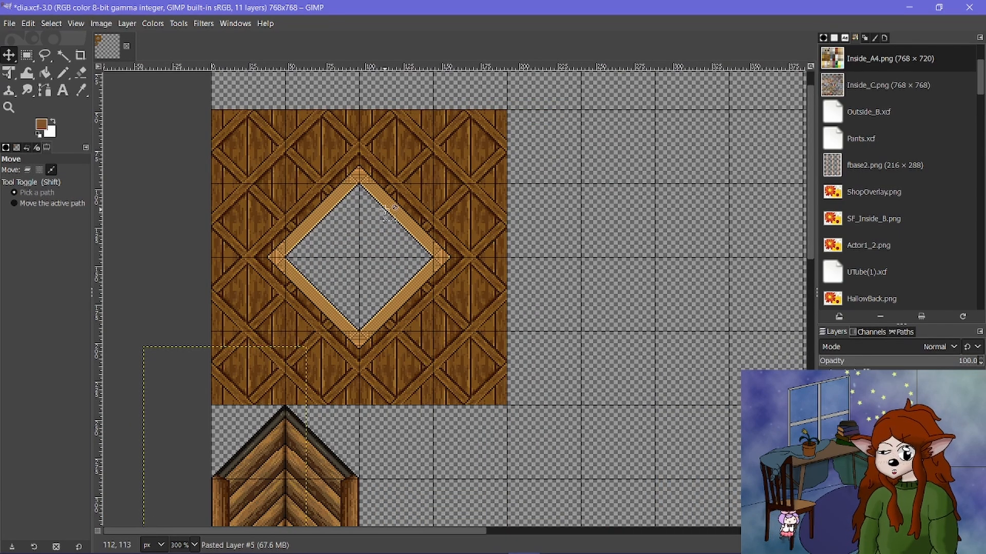
scroll(408, 208, "up", 2)
scroll(408, 208, "right", 5)
scroll(408, 208, "down", 2)
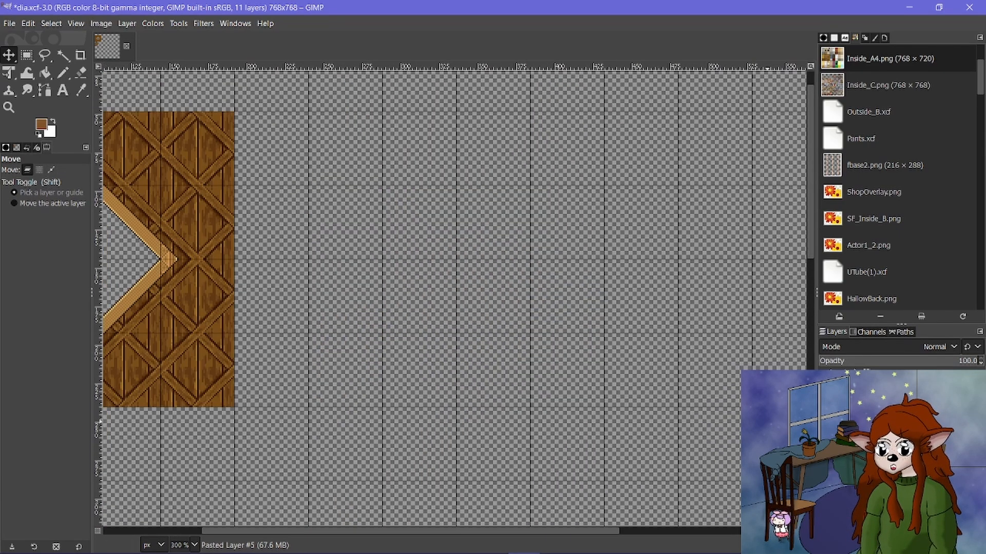
scroll(490, 283, "down", 2)
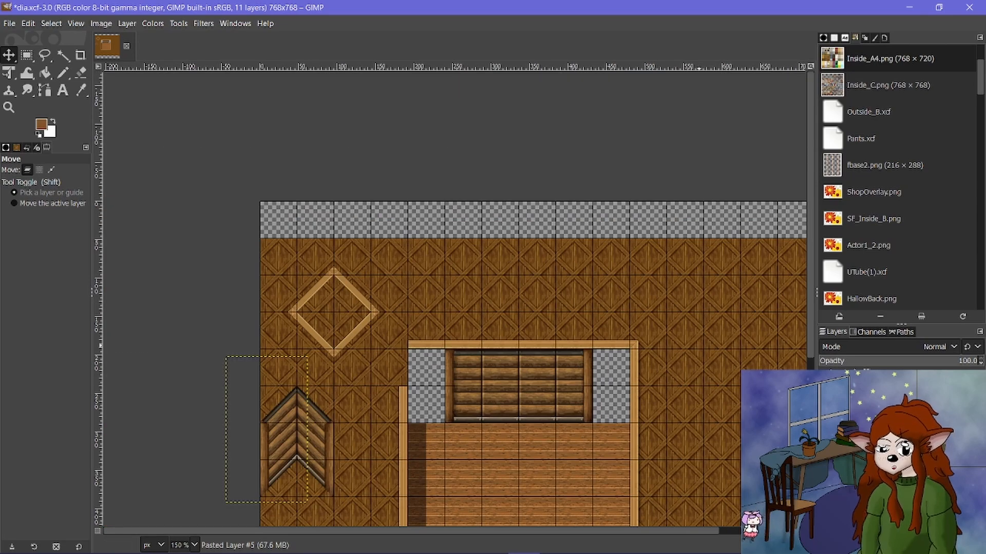
scroll(532, 279, "up", 4)
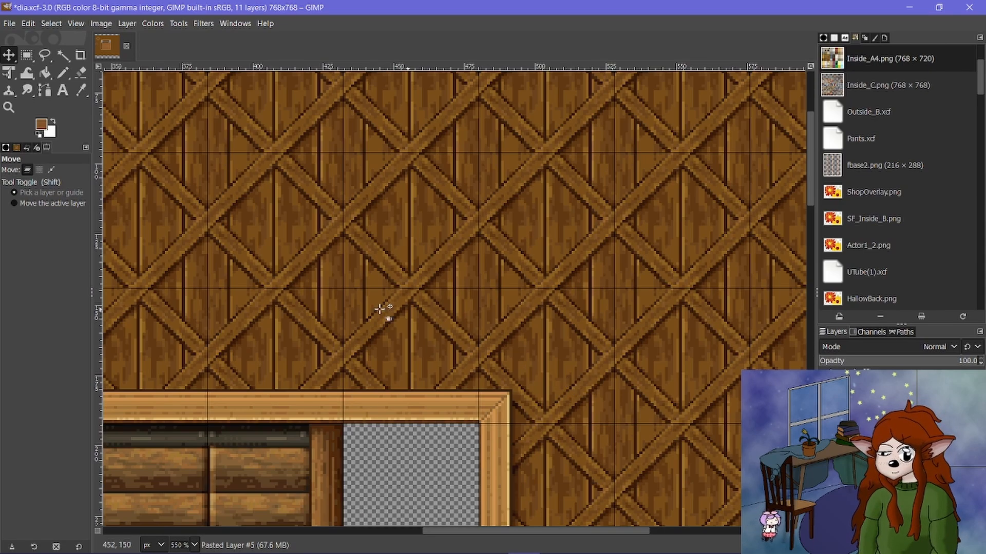
scroll(409, 422, "up", 3)
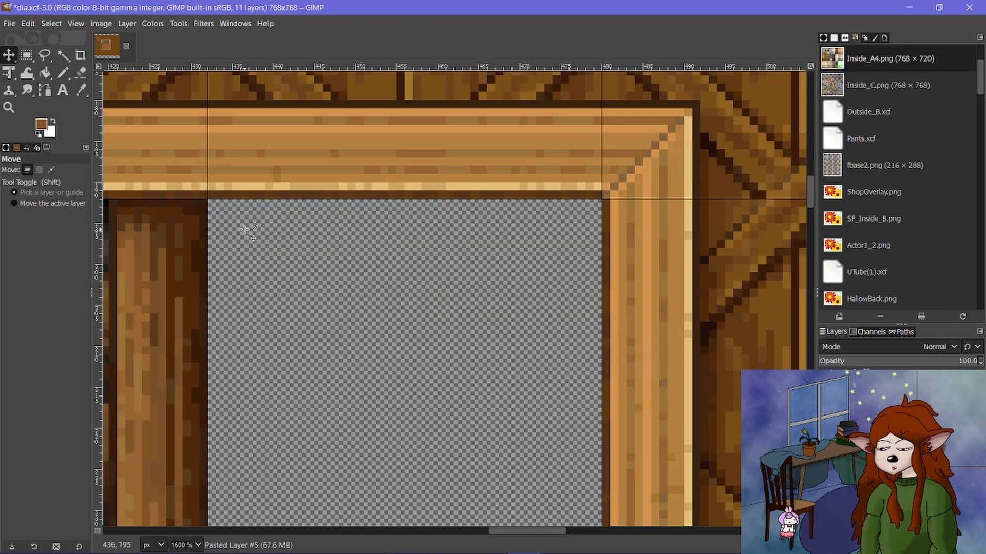
scroll(478, 292, "up", 5)
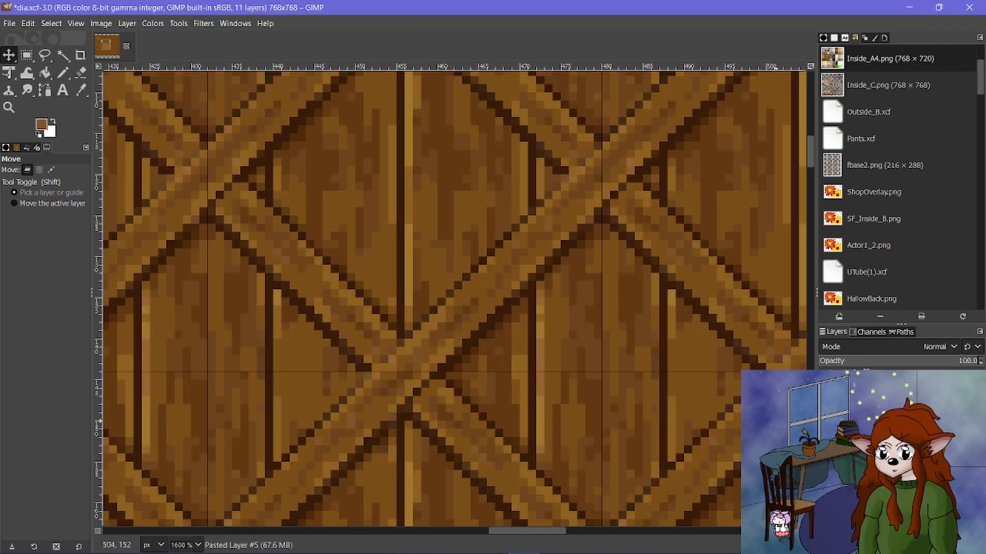
scroll(528, 378, "down", 5)
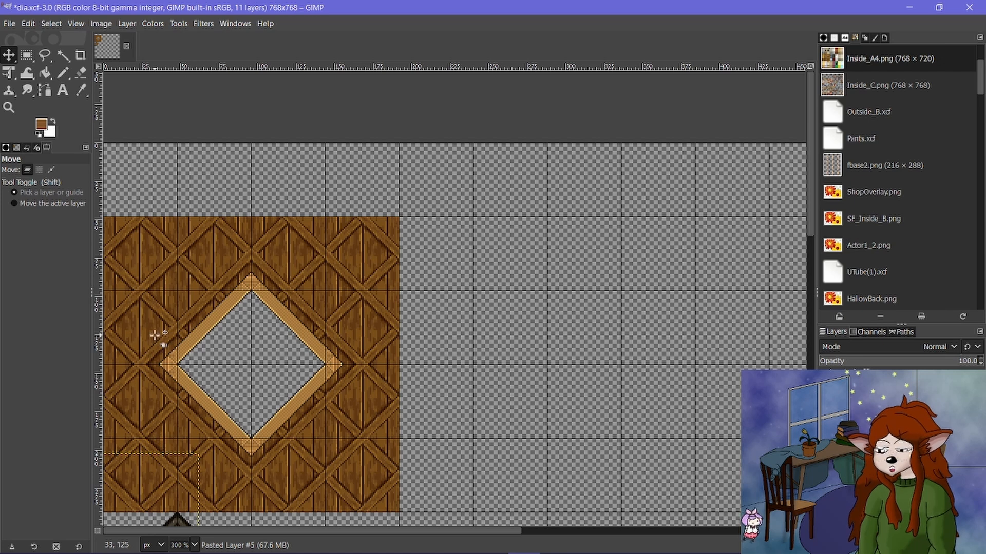
Save dia.xcf and switch back to the Diagonal Walls map in RPG Maker MZ.
key("ctrl+s")
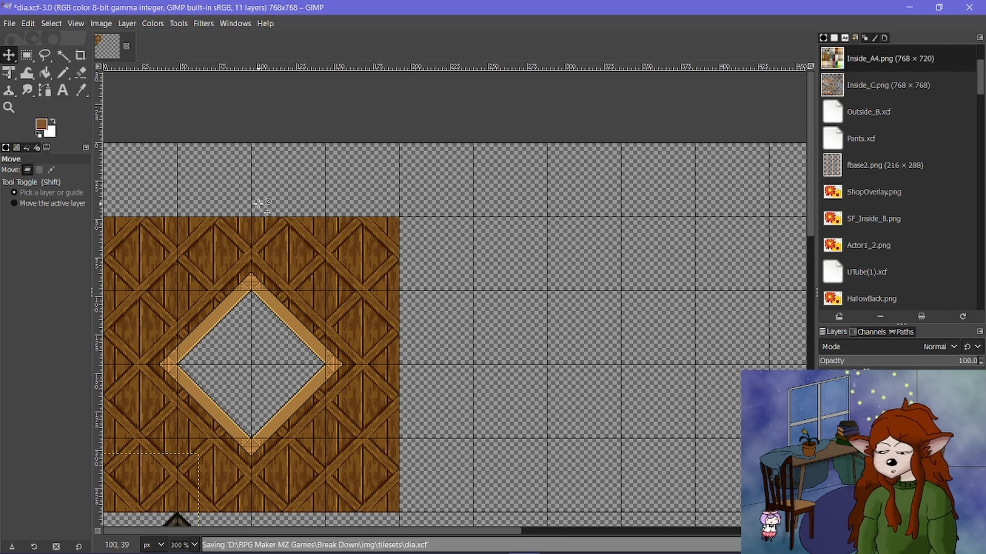
scroll(276, 239, "down", 3)
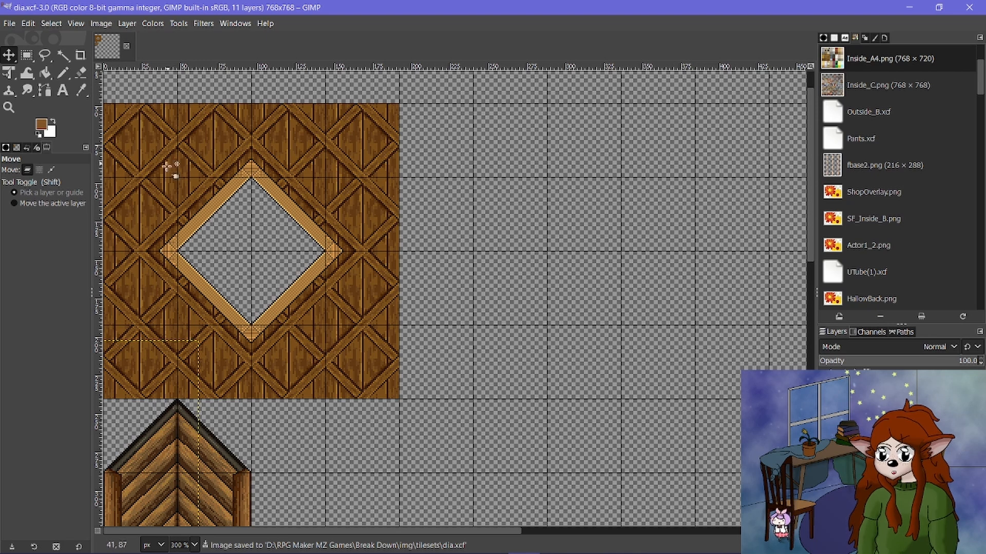
mouse_move(594, 549)
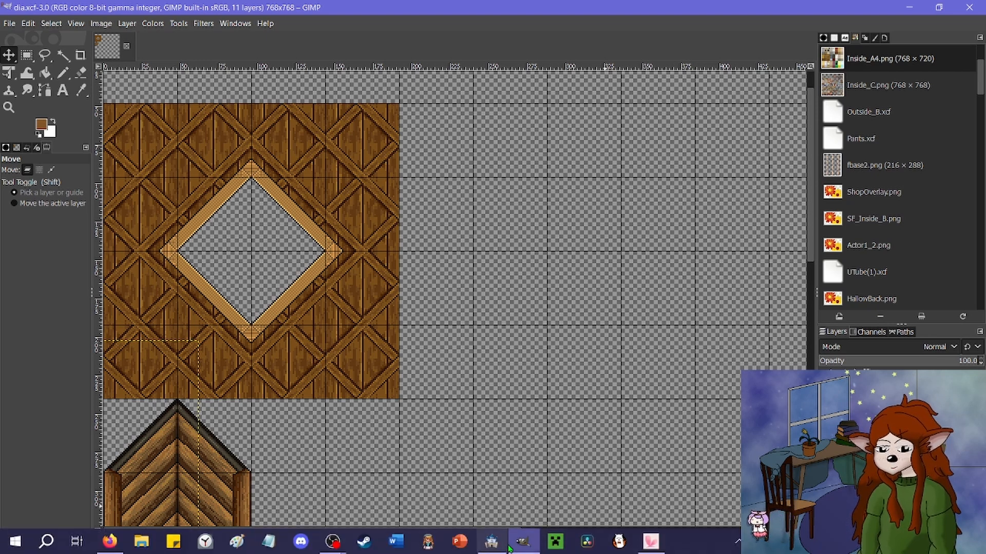
left_click(491, 541)
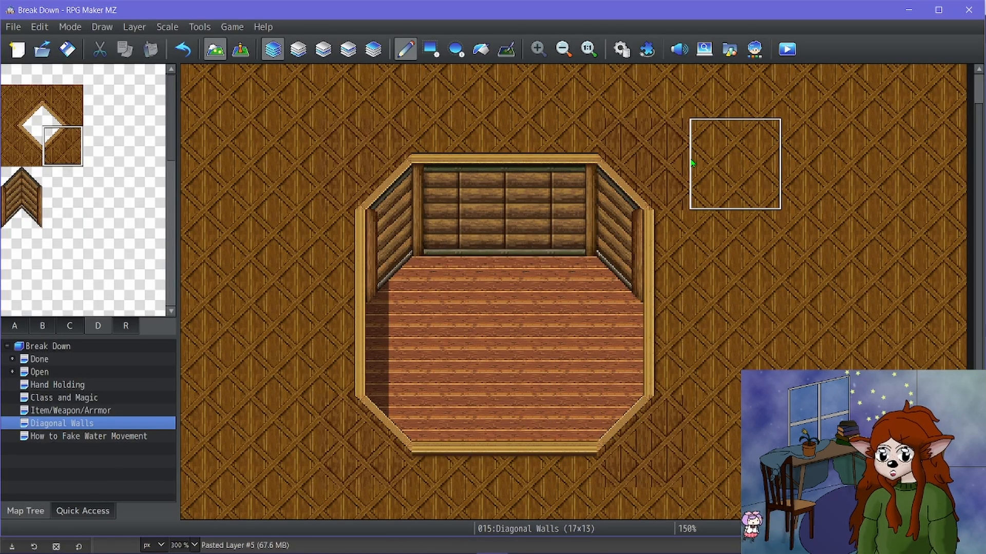
scroll(658, 162, "up", 1)
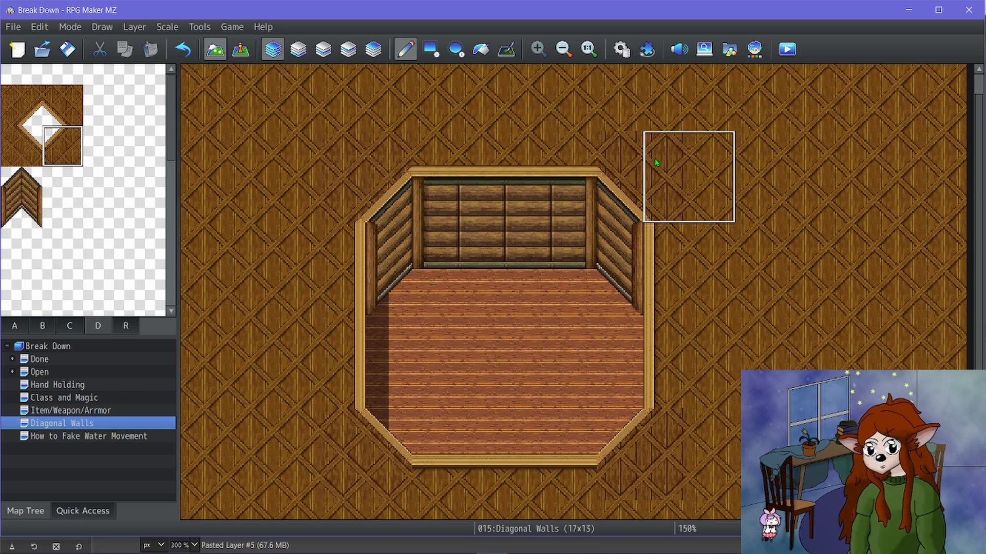
scroll(657, 163, "down", 1)
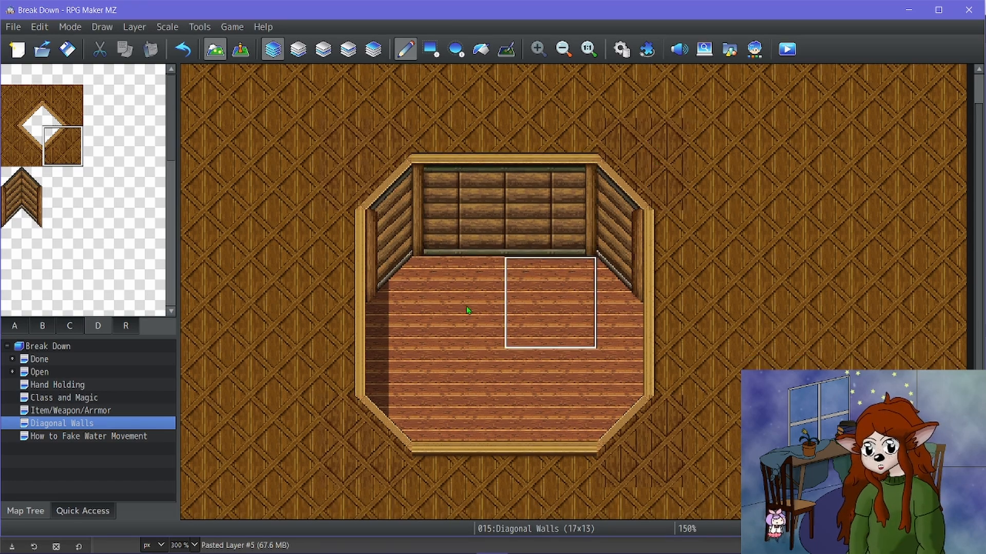
Set the player's starting position on the room's floor at (5,6) and check it briefly in a new test game.
left_click(240, 48)
right_click(434, 297)
mouse_move(565, 508)
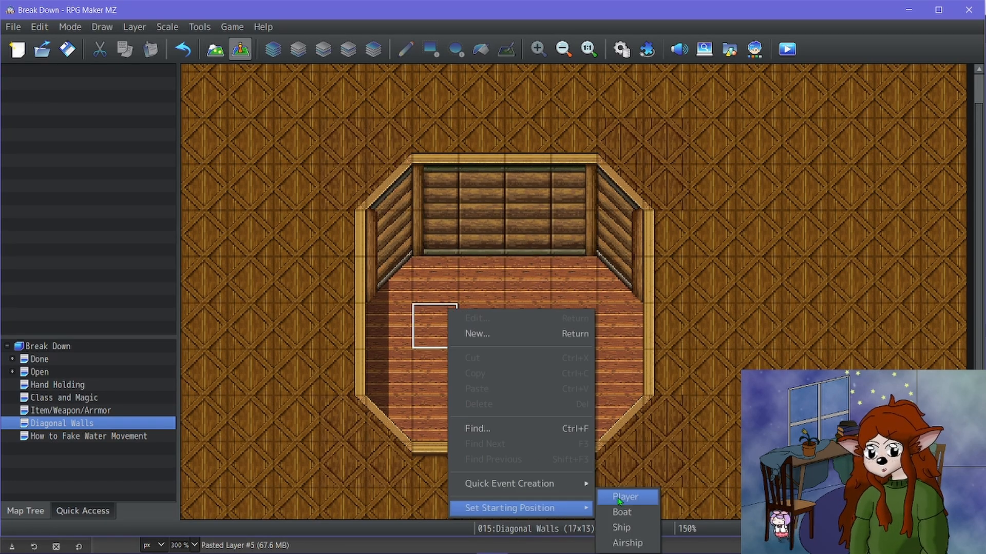
left_click(622, 497)
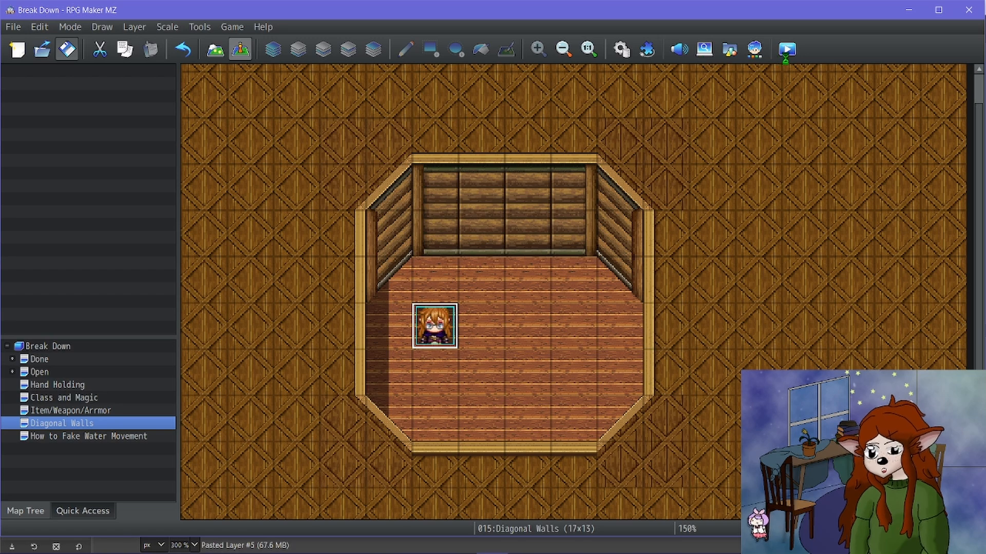
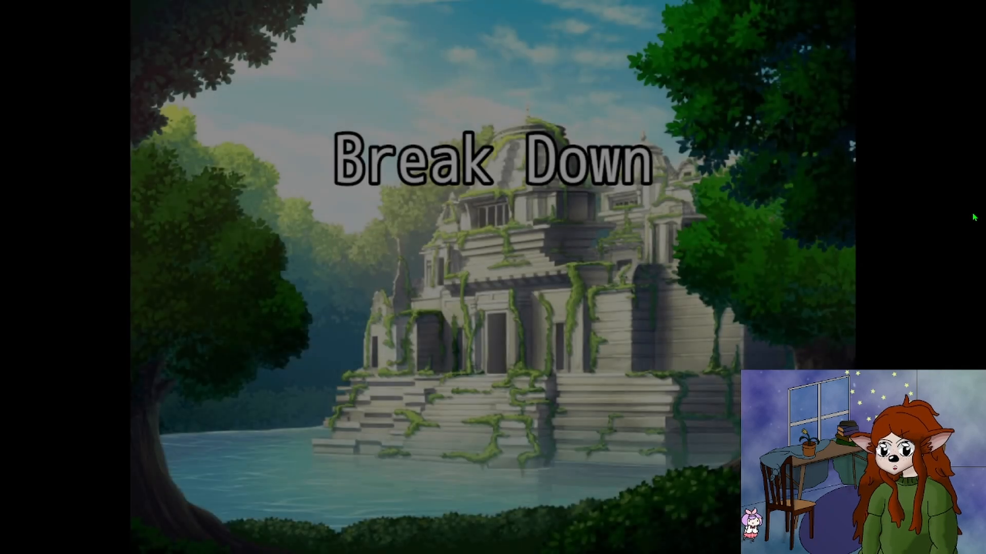
key("Return")
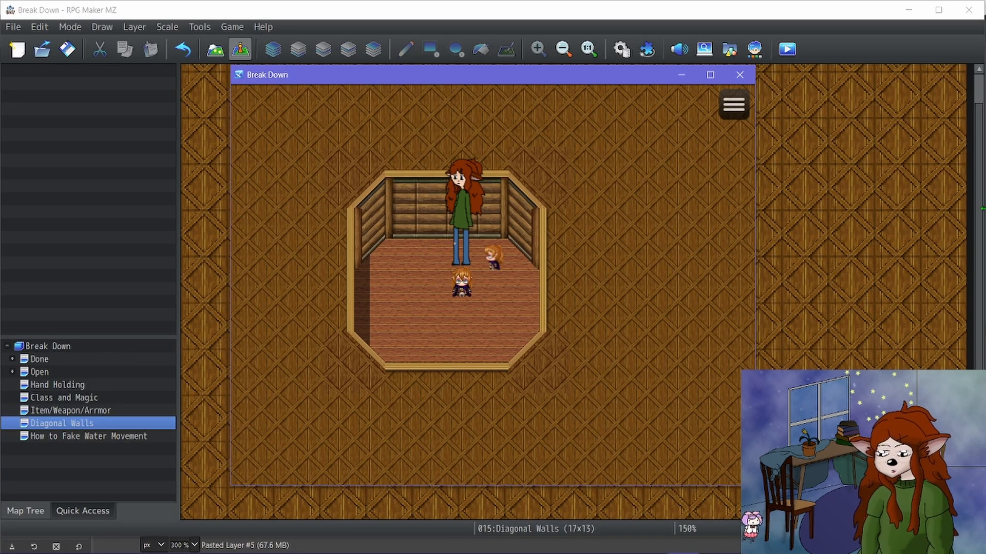
left_click(739, 74)
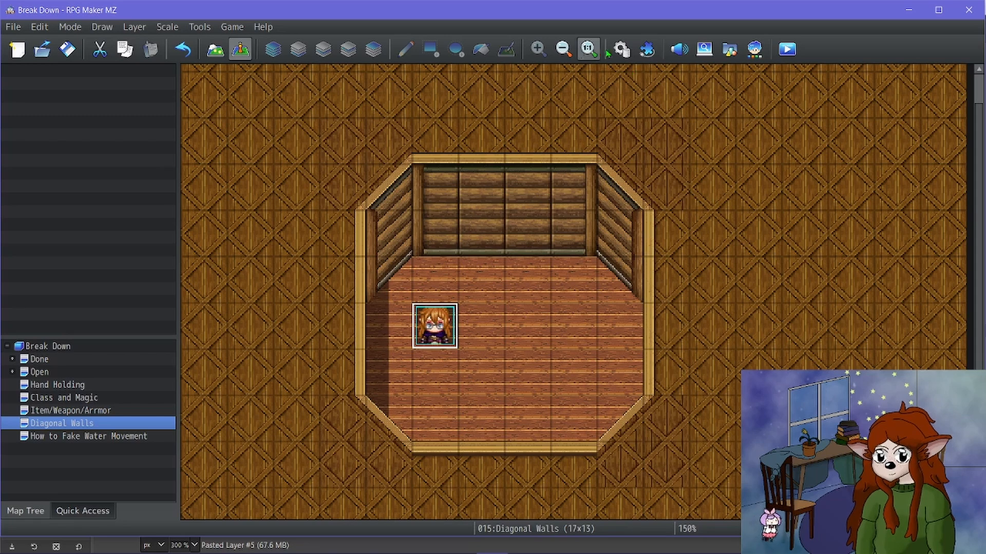
Remove the Walking and Mini actors from the starting party in the database's System 1 settings.
key("F9")
left_click(172, 296)
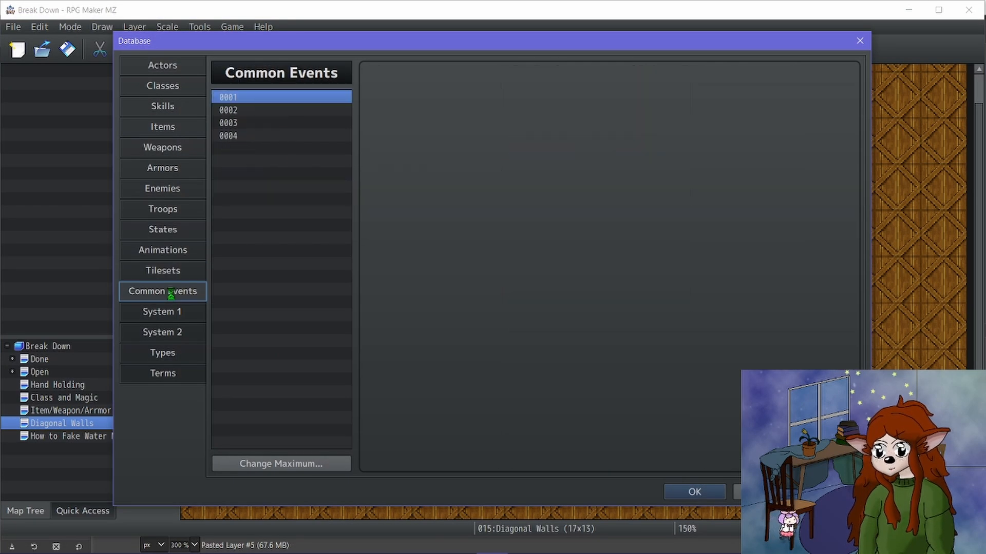
left_click(170, 334)
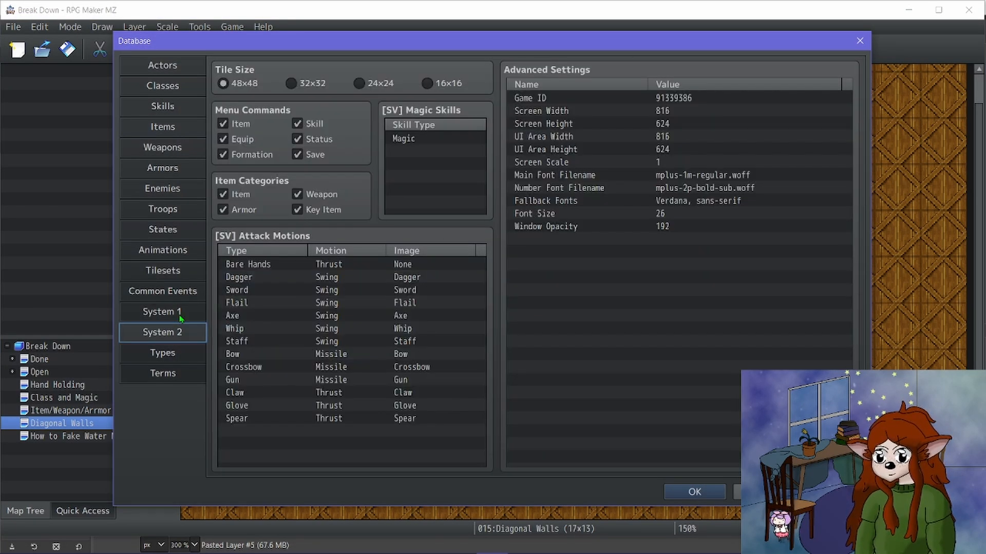
left_click(179, 313)
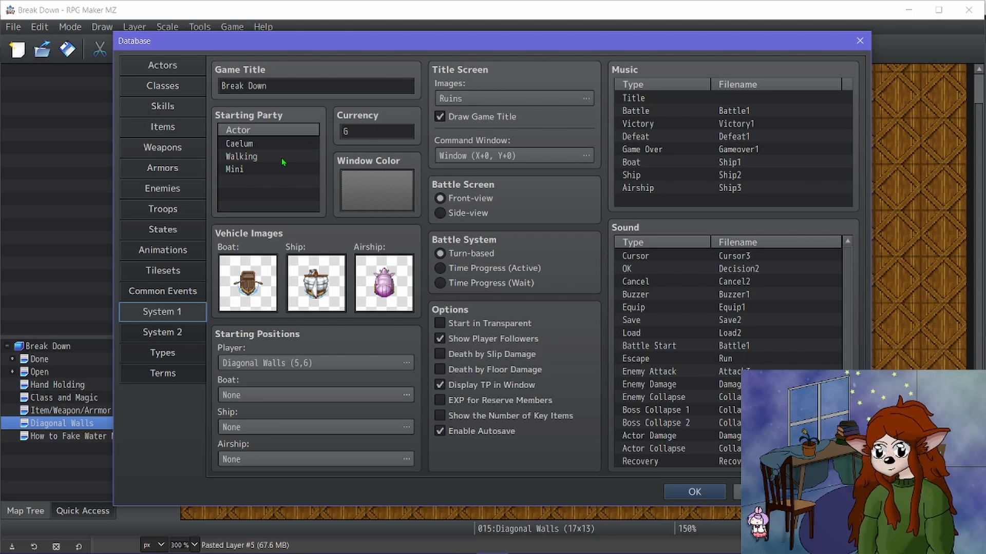
left_click(281, 160)
left_click(276, 170)
key("Delete")
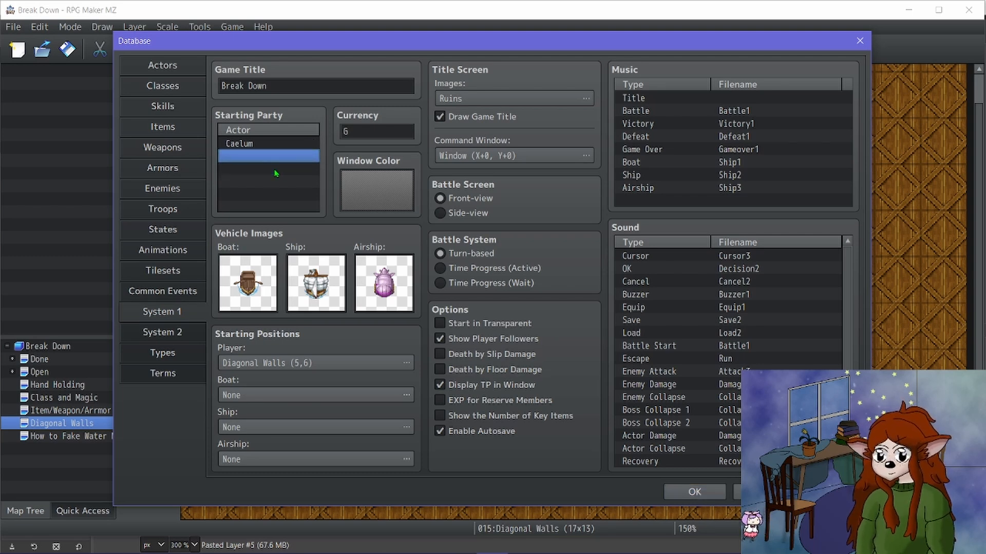
left_click(698, 493)
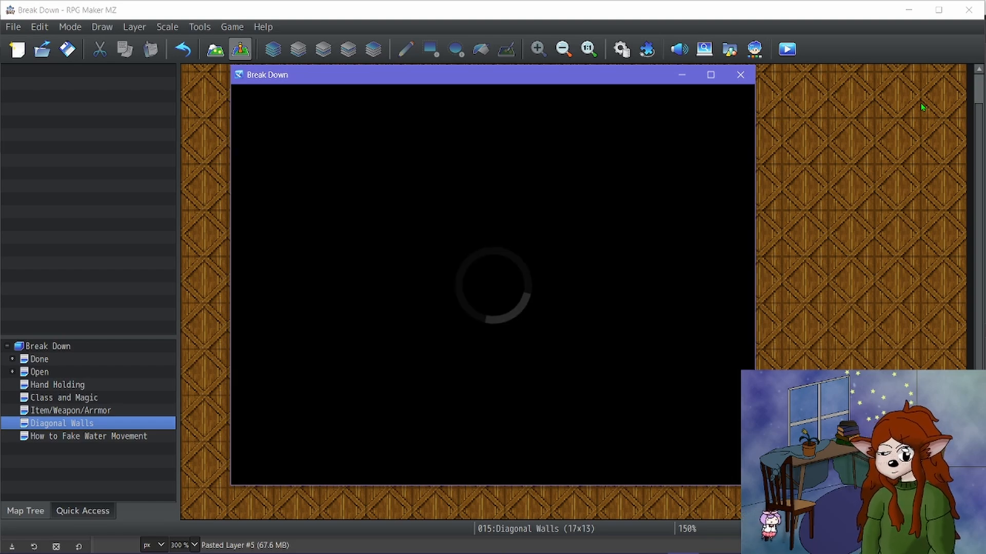
Start a new full-screen test game and walk the character into the room's lower-left diagonal corner.
key("F4")
key("Up")
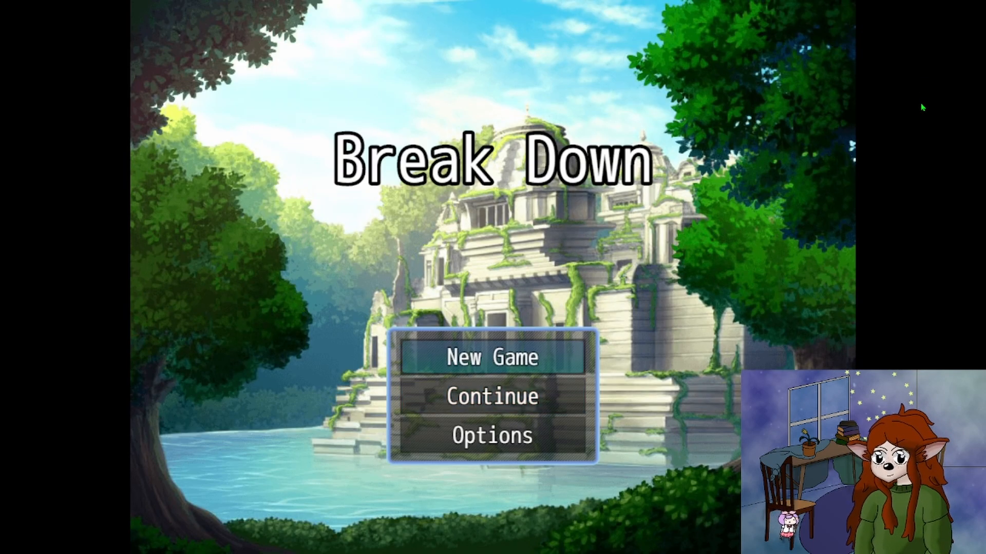
key("Return")
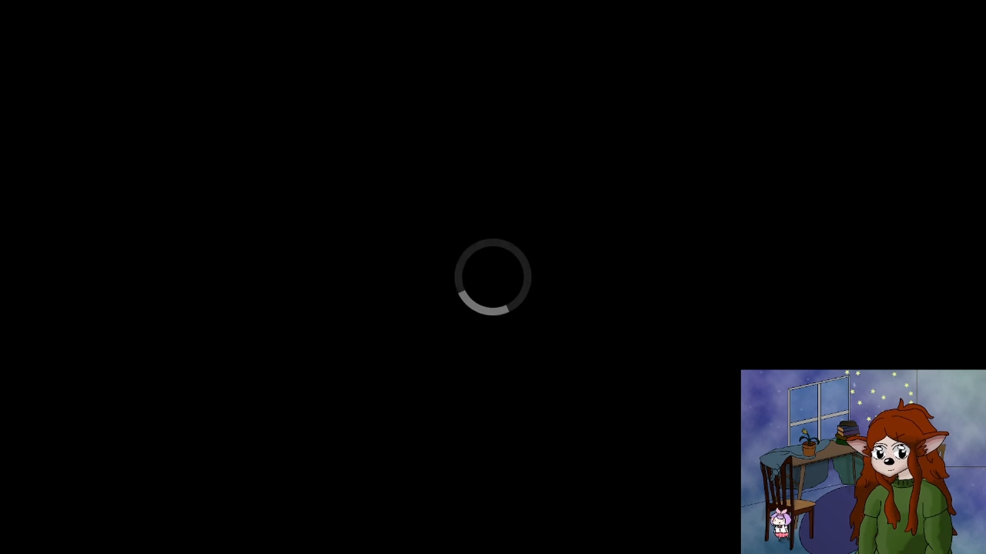
key("Down")
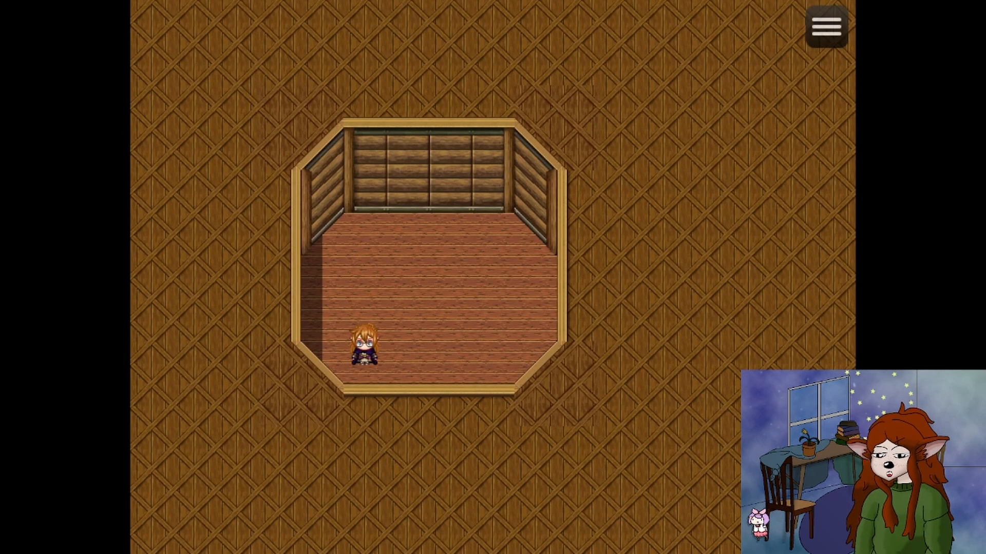
key("Left")
key("Up")
key("Down")
key("Right")
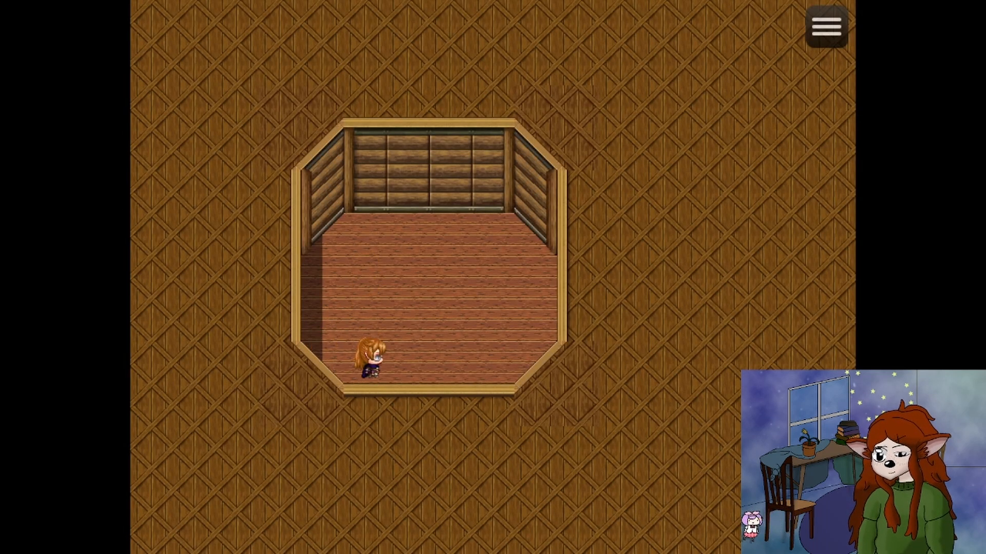
Walk the character along the back wall between both diagonal walls to check passability in the upper corners.
key("Up")
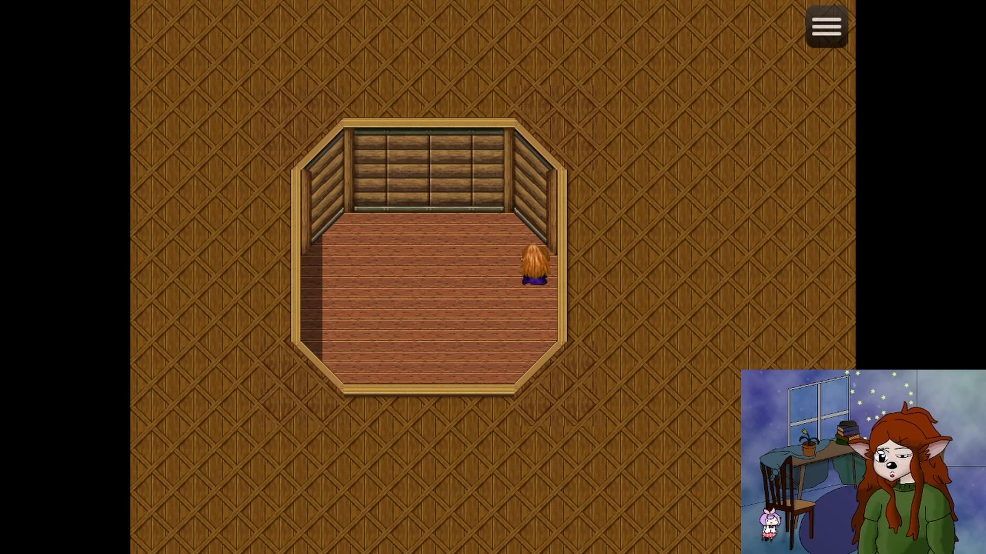
key("Left")
key("Right")
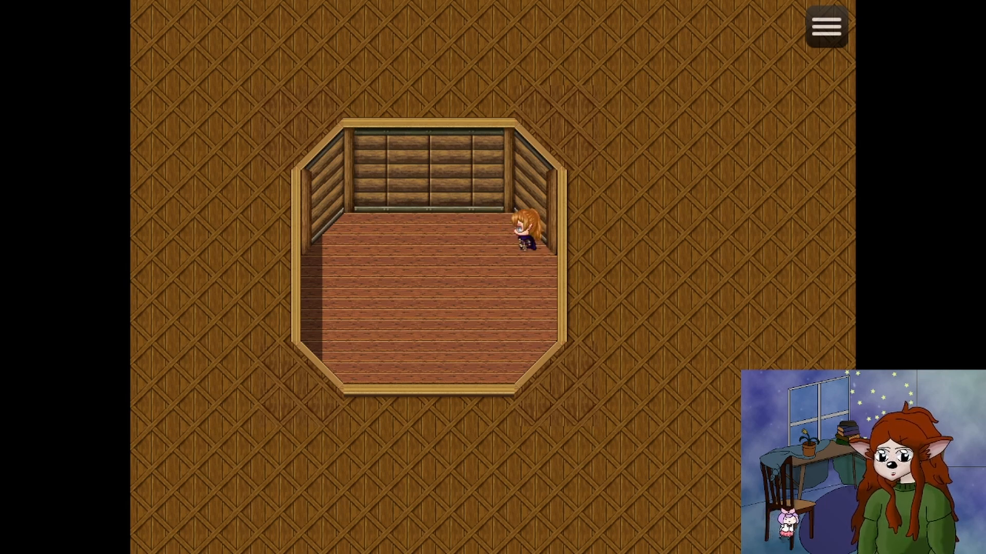
key("Left")
key("Right")
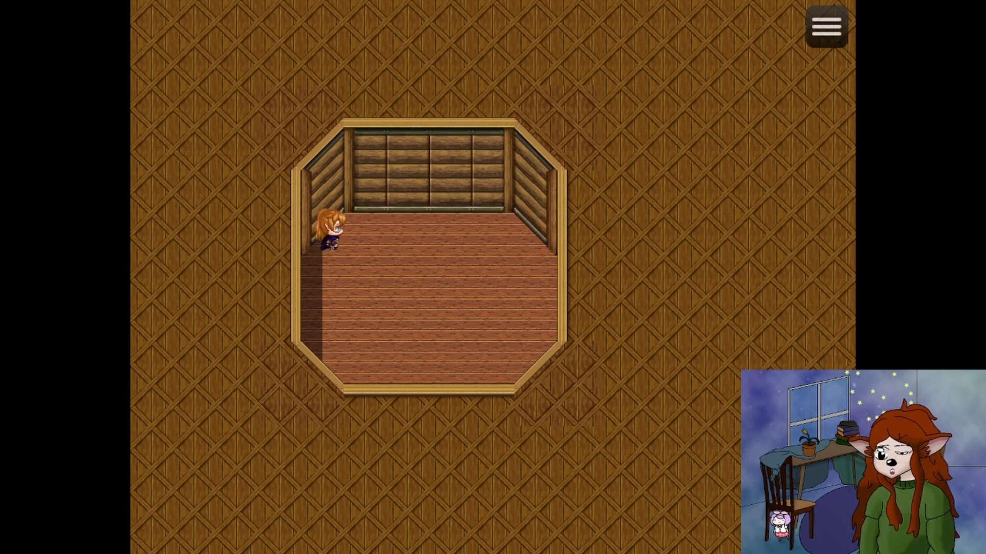
key("Left")
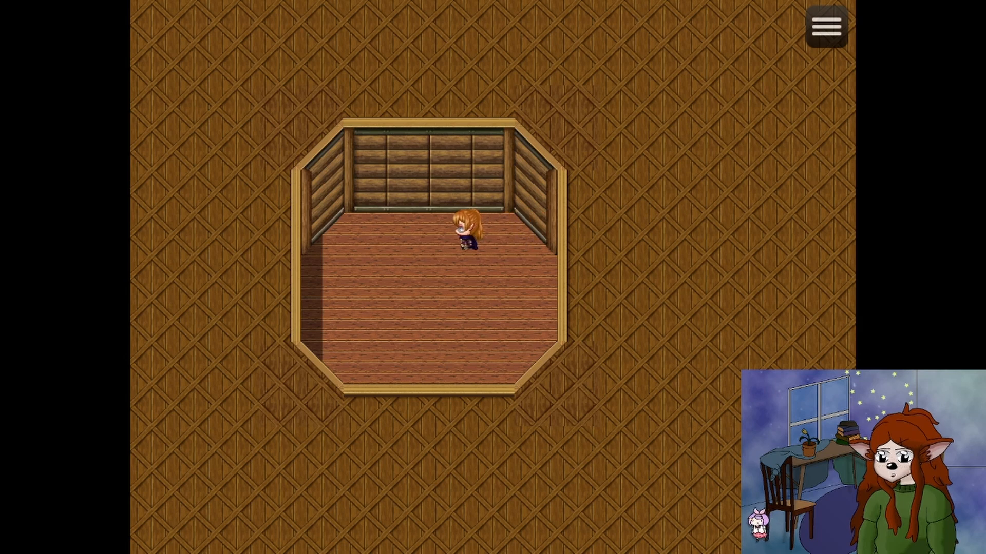
key("Right")
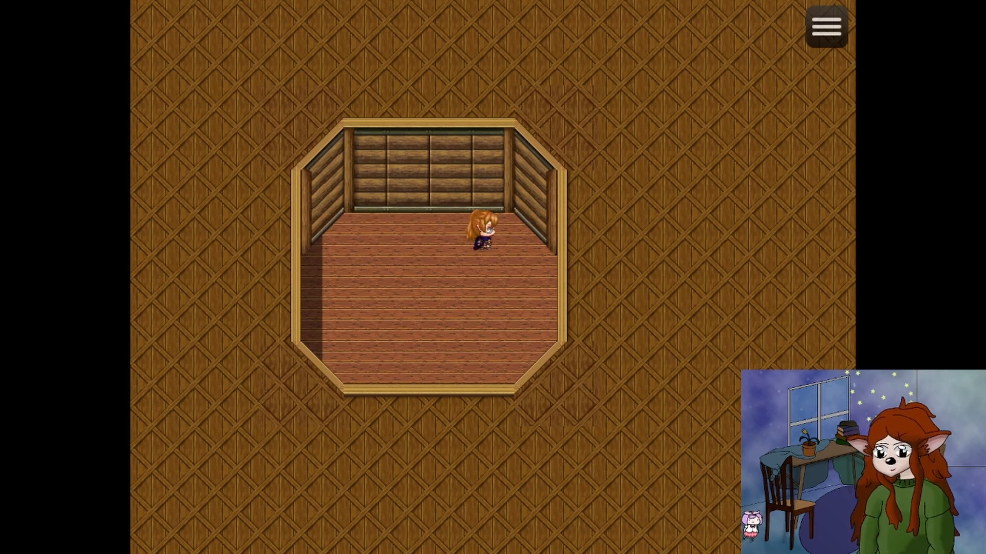
key("Left")
key("Left")
key("Down")
key("Down")
key("Down")
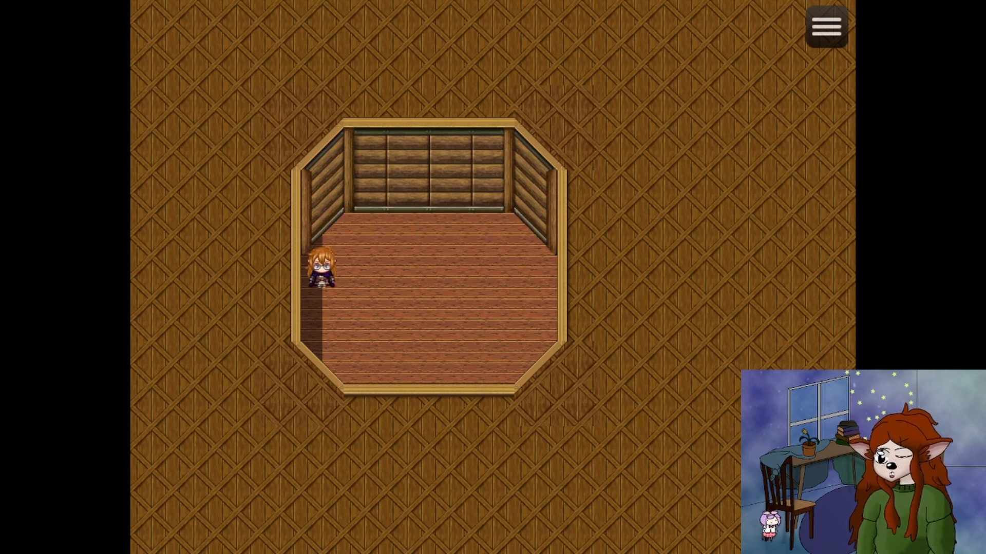
Check the room's lower diagonal corners with the character, then leave full screen and close the test game.
key("Right")
key("Right")
key("Right")
key("Right")
key("Right")
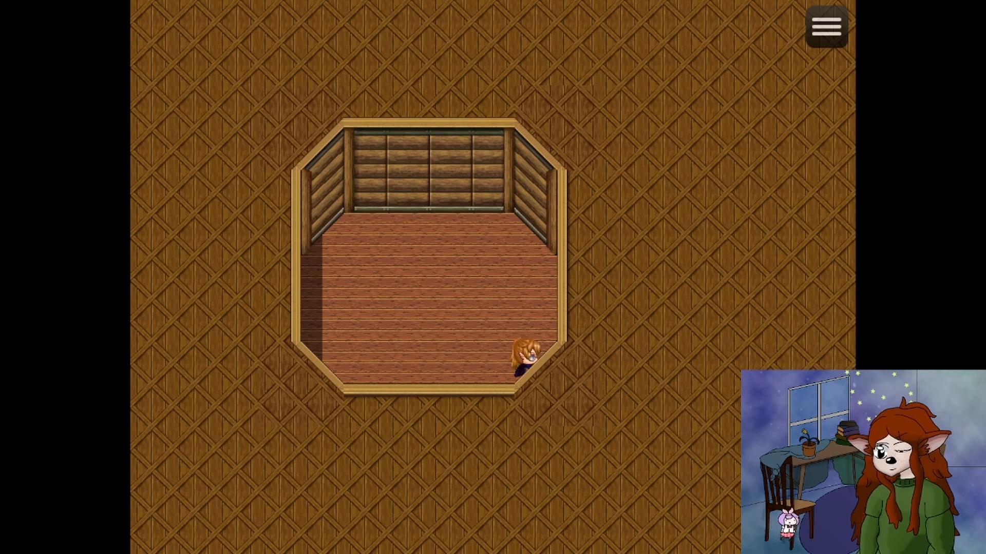
key("Left")
key("Left")
key("Left")
key("Up")
key("Up")
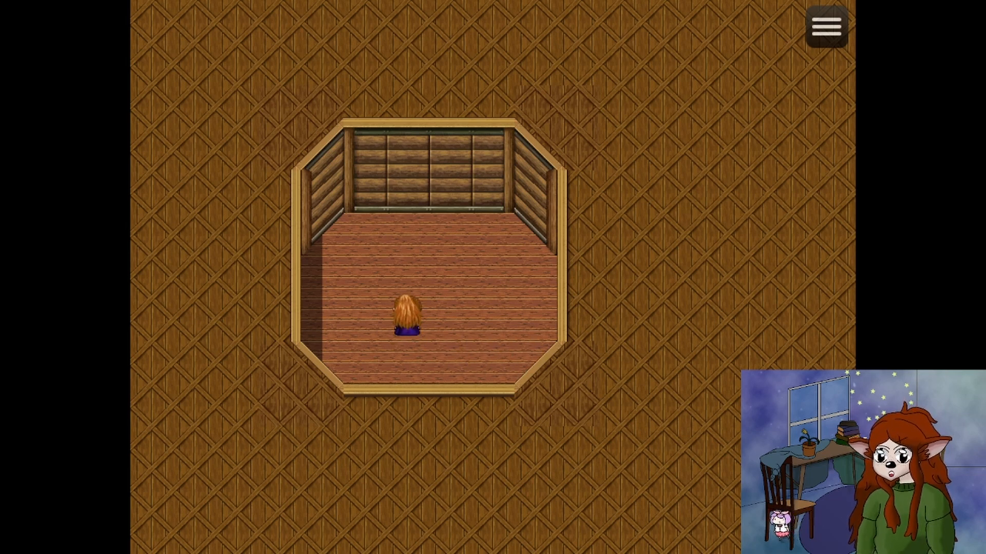
key("Down")
key("F4")
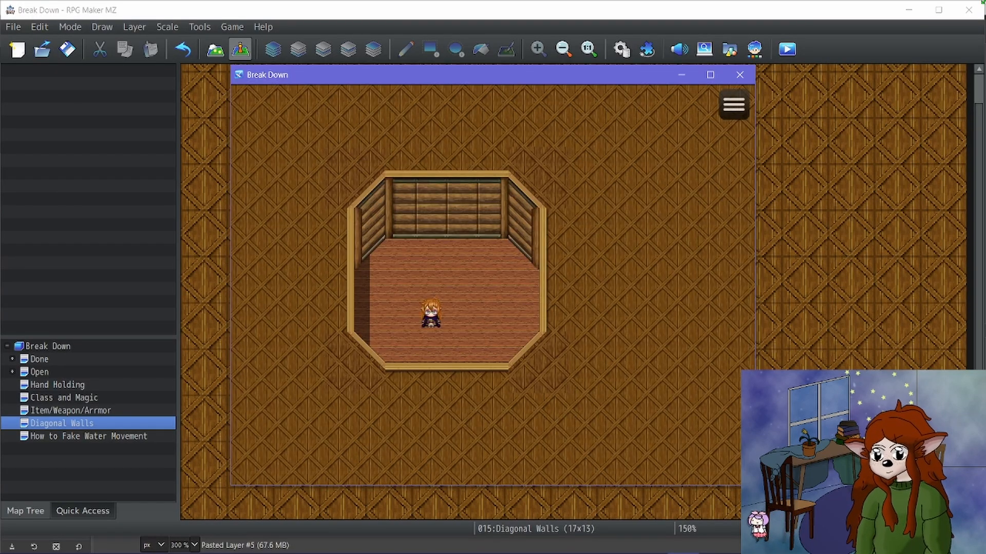
left_click(739, 75)
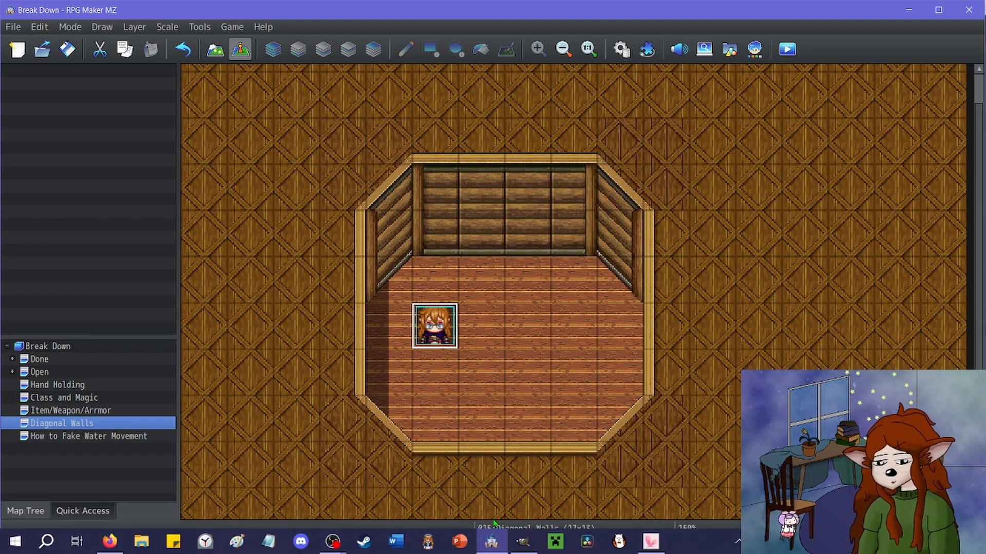
Switch to dia.xcf in GIMP and show the Map015.png room reference layer with its lower wall edge in view.
left_click(523, 544)
scroll(500, 341, "down", 5)
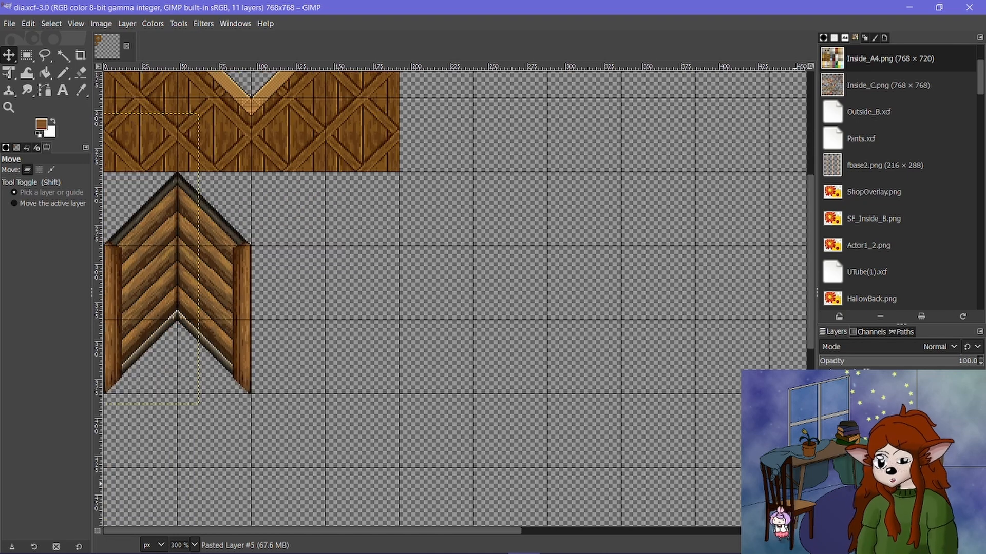
left_click(825, 485)
left_click(873, 485)
scroll(446, 374, "down", 3)
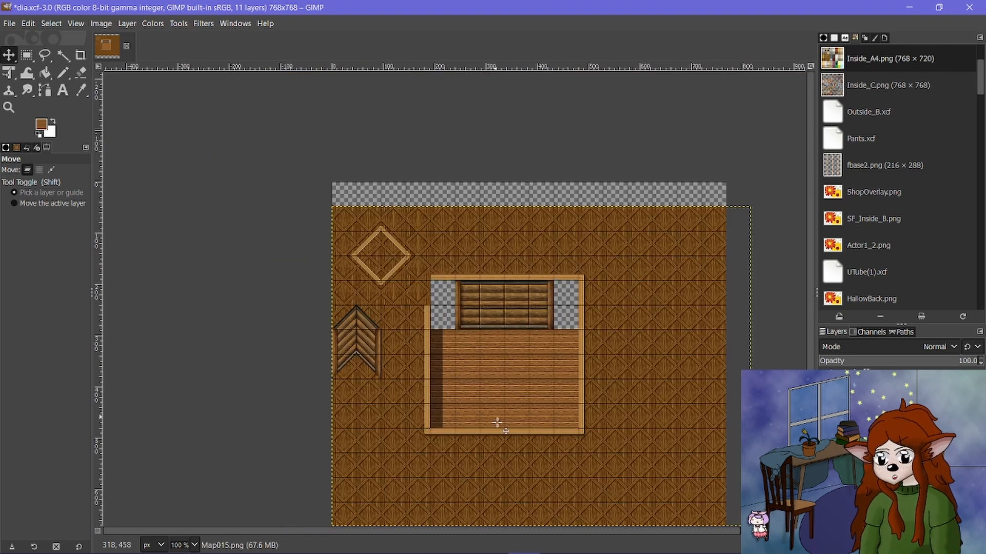
scroll(487, 463, "up", 2)
scroll(432, 438, "up", 2)
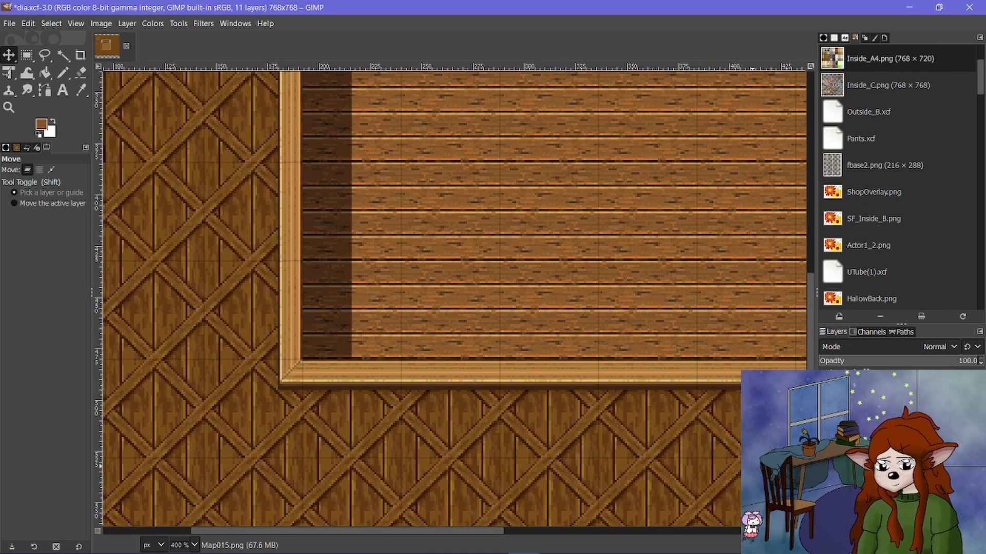
Copy the 48 × 48 px lower wall-edge tile at (240, 480) from the room reference onto its own layer and clear the selection.
left_click(27, 57)
scroll(410, 355, "up", 3)
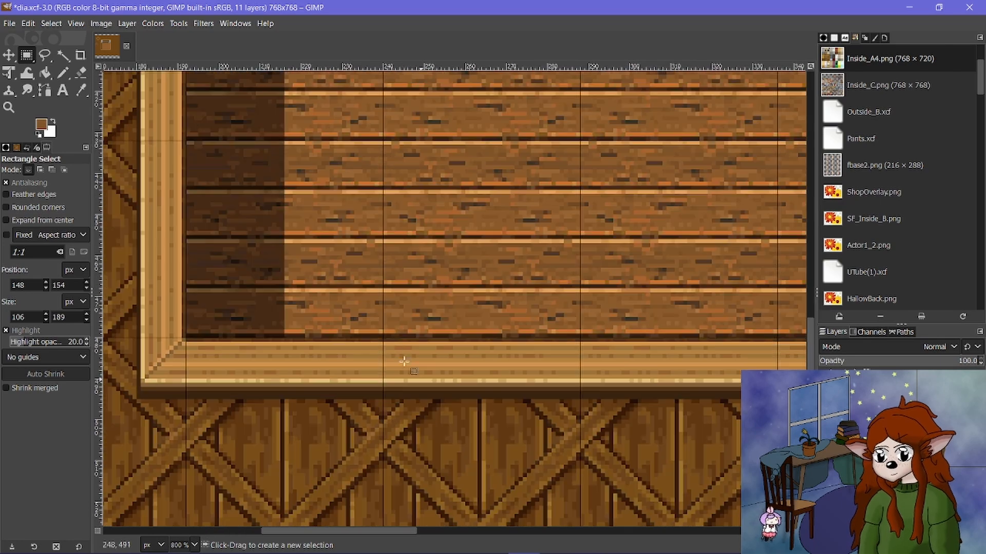
left_click_drag(379, 333, 651, 377)
scroll(436, 353, "down", 3)
scroll(501, 334, "down", 2)
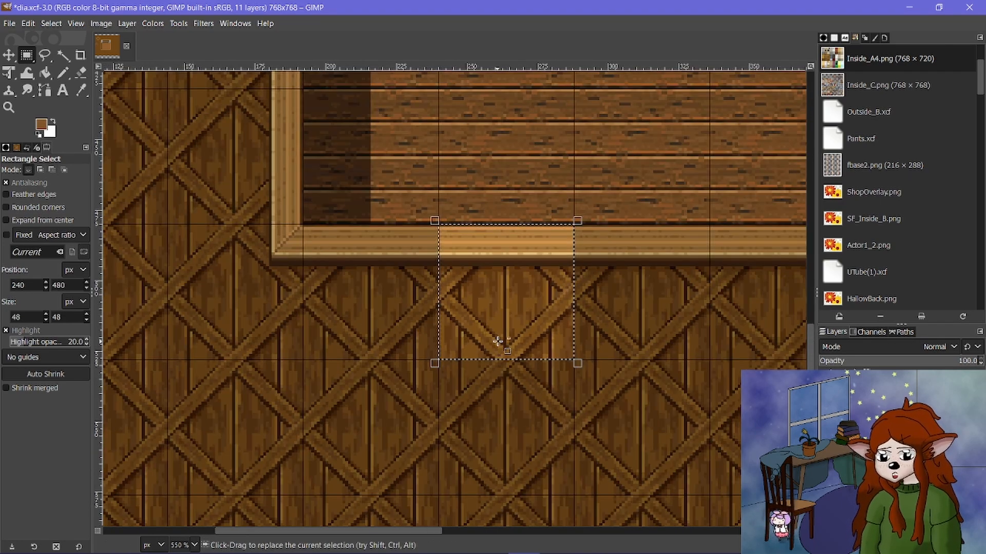
key("ctrl+c")
key("ctrl+v")
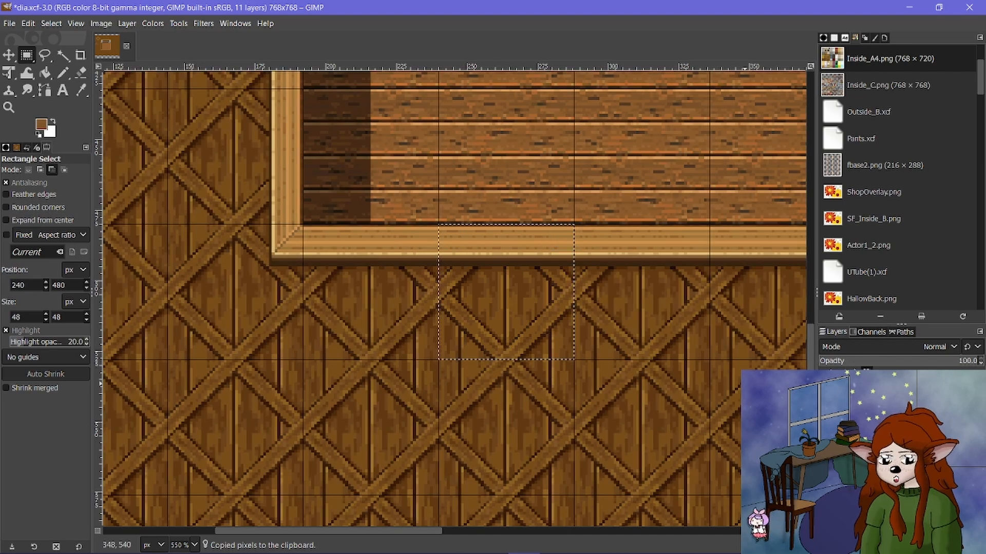
left_click(825, 412)
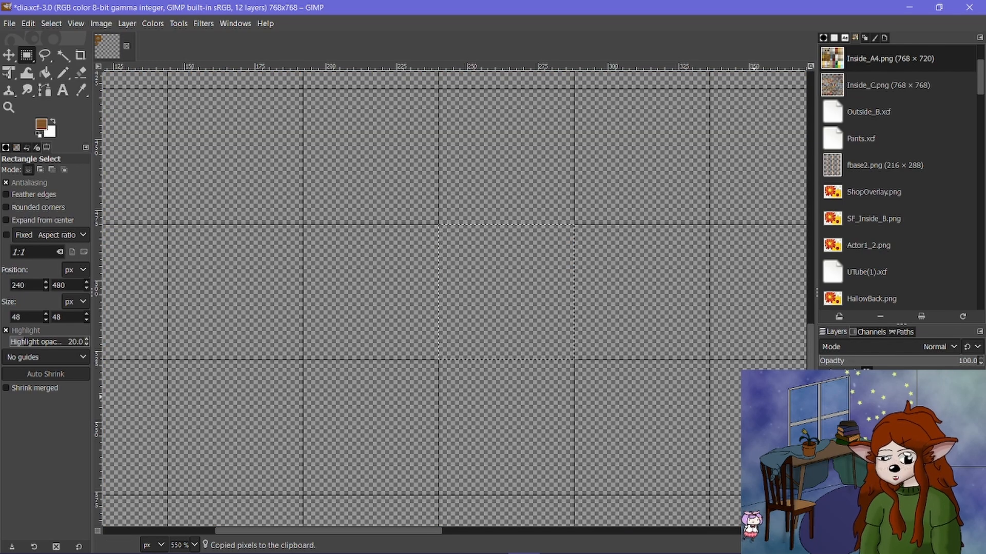
left_click(825, 412)
key("ctrl+shift+a")
scroll(248, 242, "up", 1)
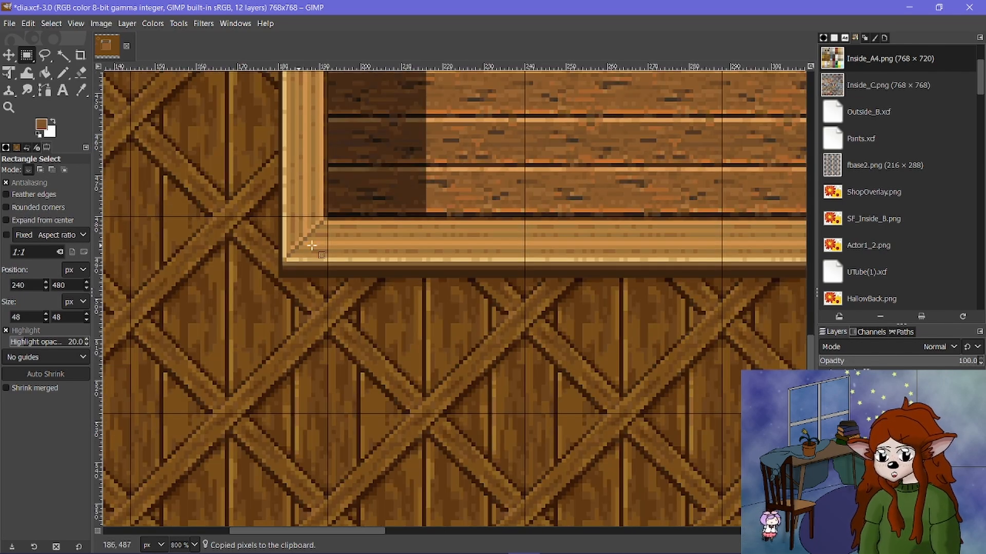
scroll(250, 234, "up", 1)
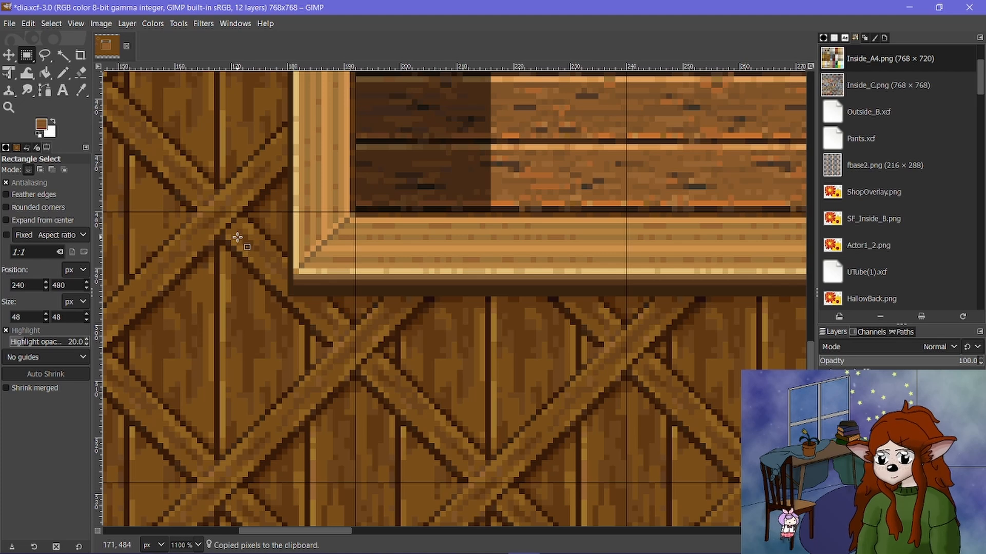
scroll(237, 237, "left", 3)
left_click_drag(260, 214, 435, 381)
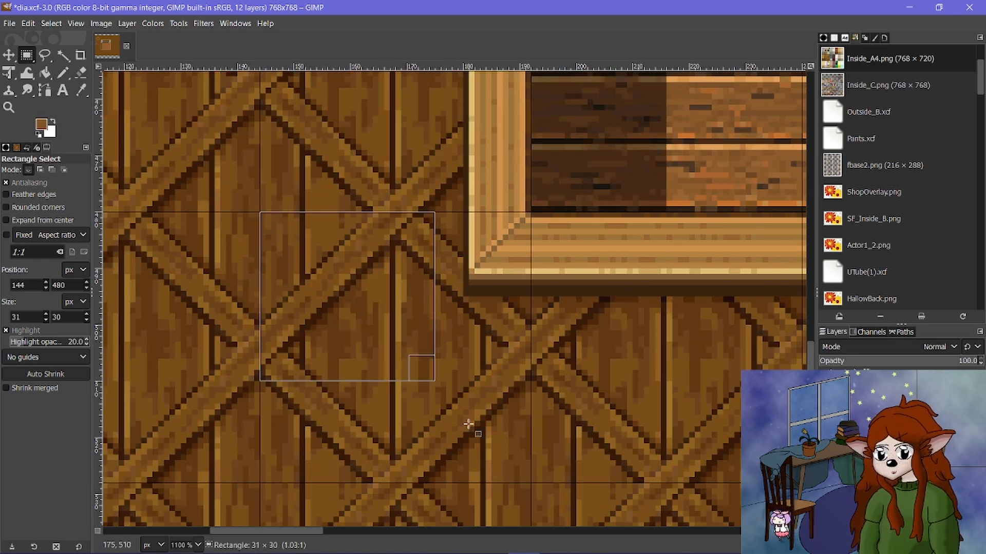
left_click_drag(468, 424, 531, 486)
scroll(400, 407, "down", 2)
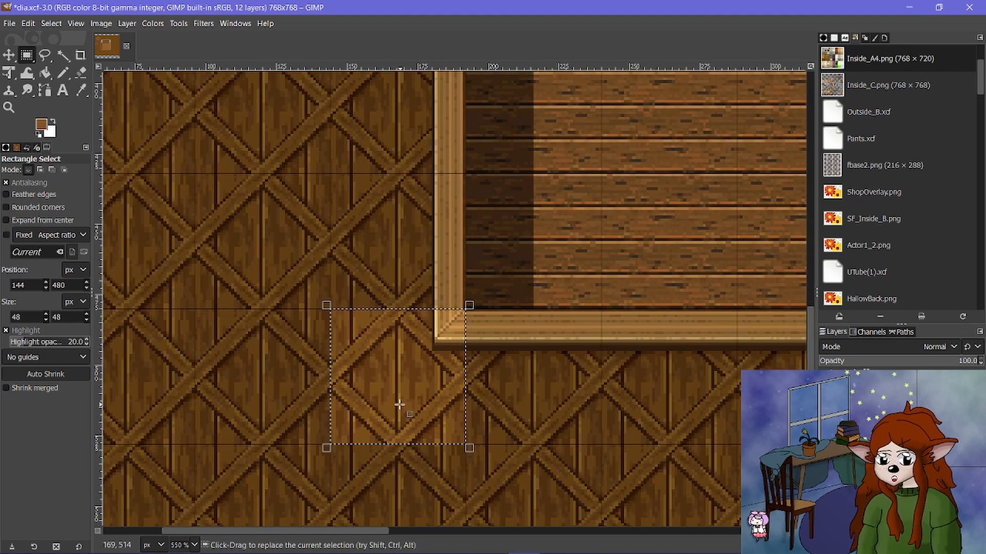
scroll(399, 404, "right", 5)
scroll(403, 403, "down", 2)
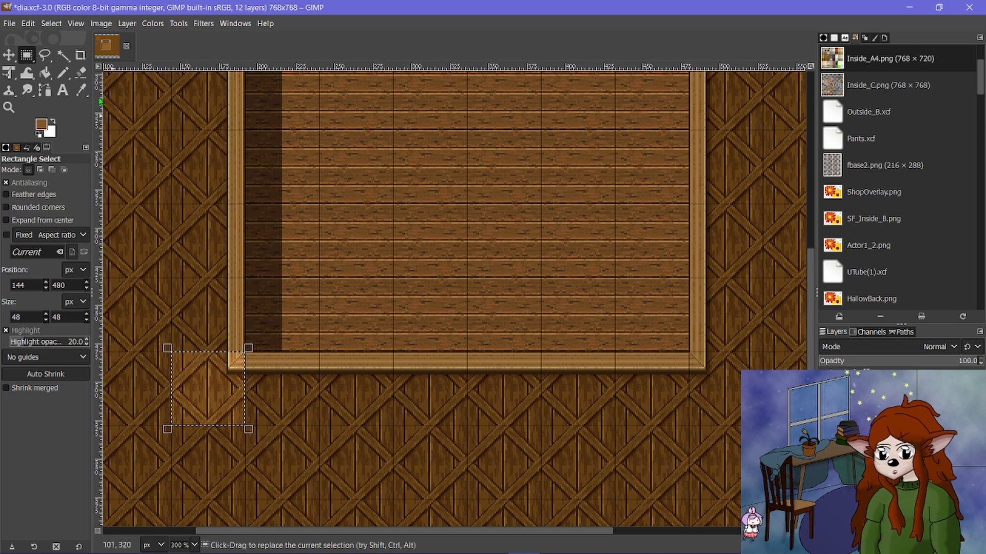
left_click(52, 24)
left_click(64, 57)
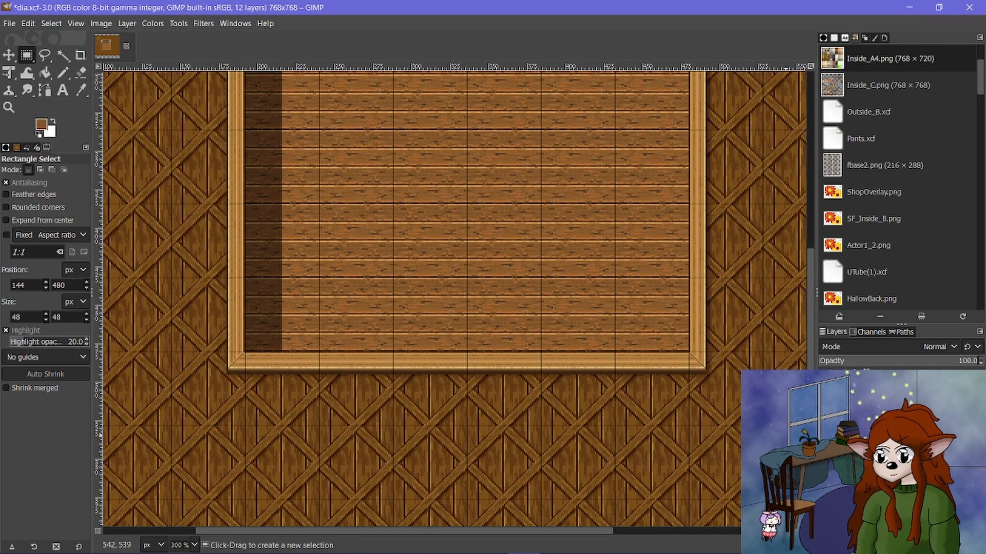
Hide the room reference and move the copied wall-edge tile into the grid cell below the diamond pattern, beside the diagonal wall pieces.
left_click(824, 446)
key("m")
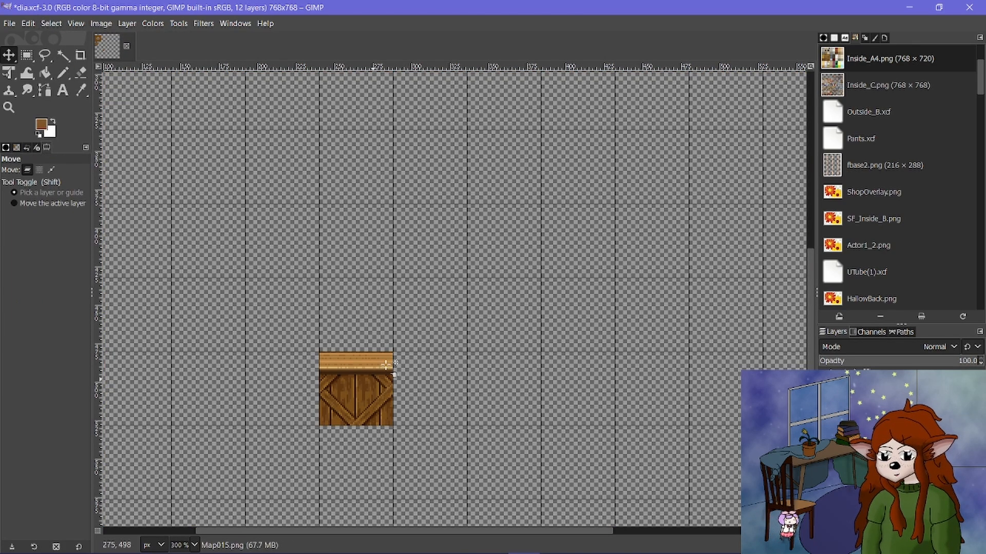
scroll(421, 309, "up", 5)
left_click_drag(375, 380, 301, 243)
scroll(423, 322, "left", 3)
scroll(251, 212, "up", 6)
left_click_drag(274, 299, 308, 265)
scroll(308, 264, "down", 7)
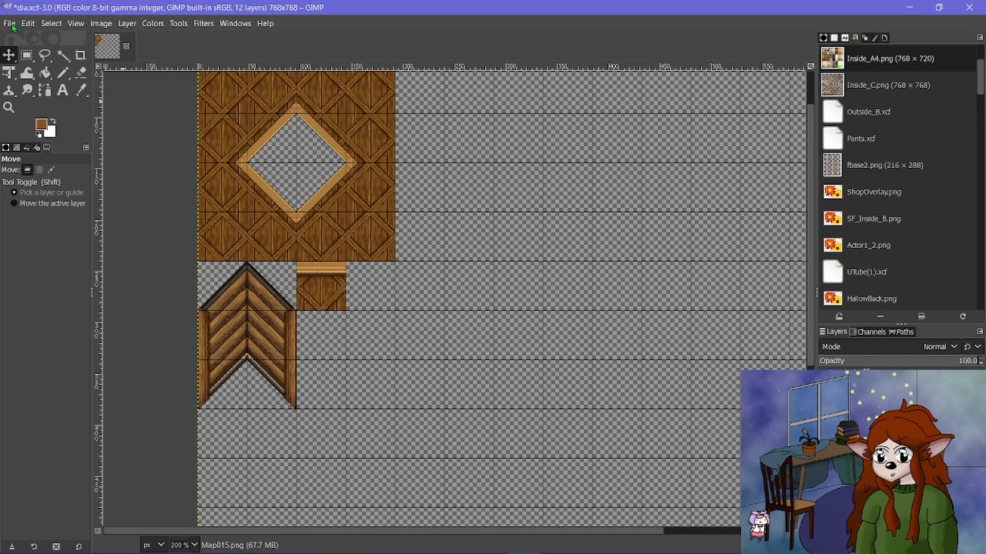
Export the updated tile sheet over dia.png and switch back to RPG Maker MZ.
left_click(10, 24)
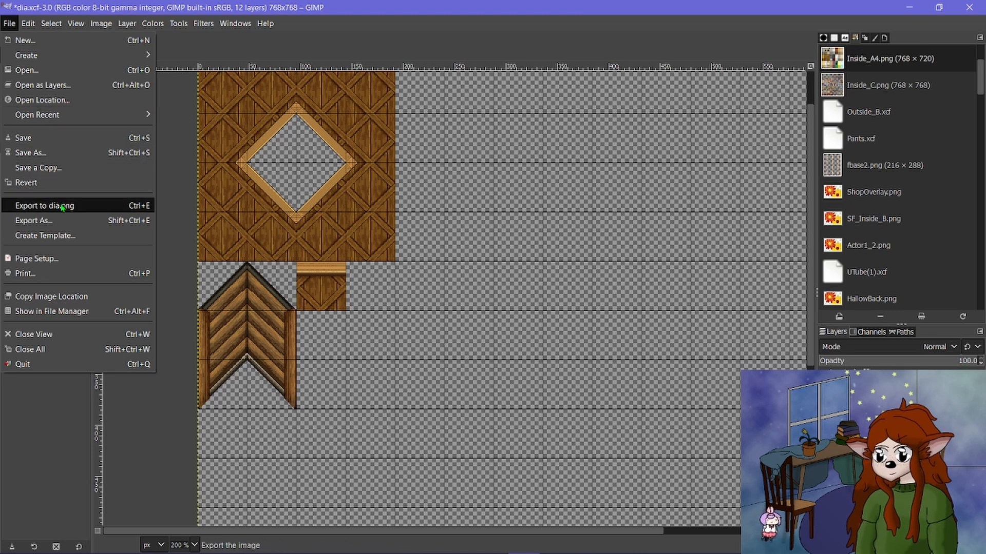
left_click(31, 205)
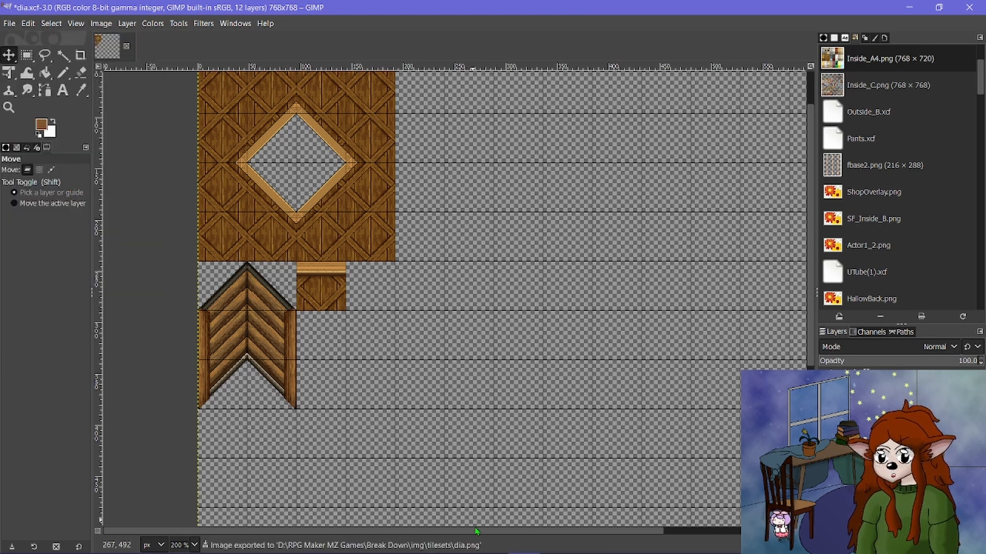
left_click(491, 544)
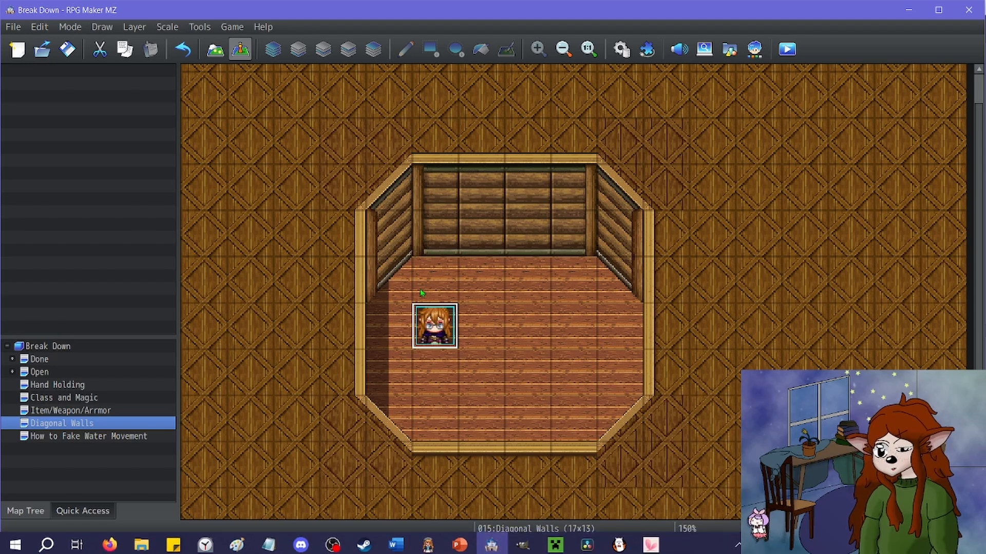
Return to map editing and refresh the tile palette by checking and accepting the Inside_Dia tileset's D page in the database.
scroll(420, 293, "down", 2)
left_click(215, 49)
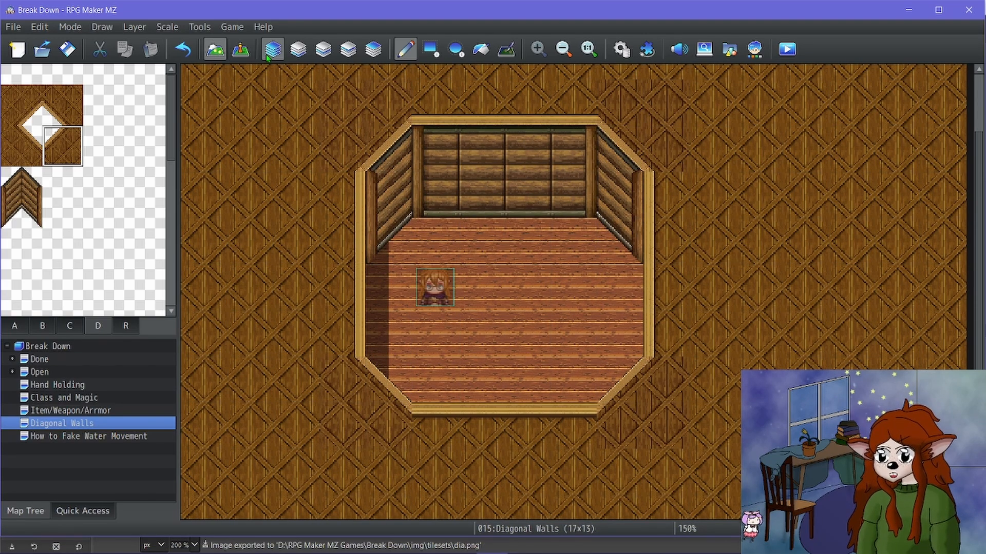
left_click(621, 49)
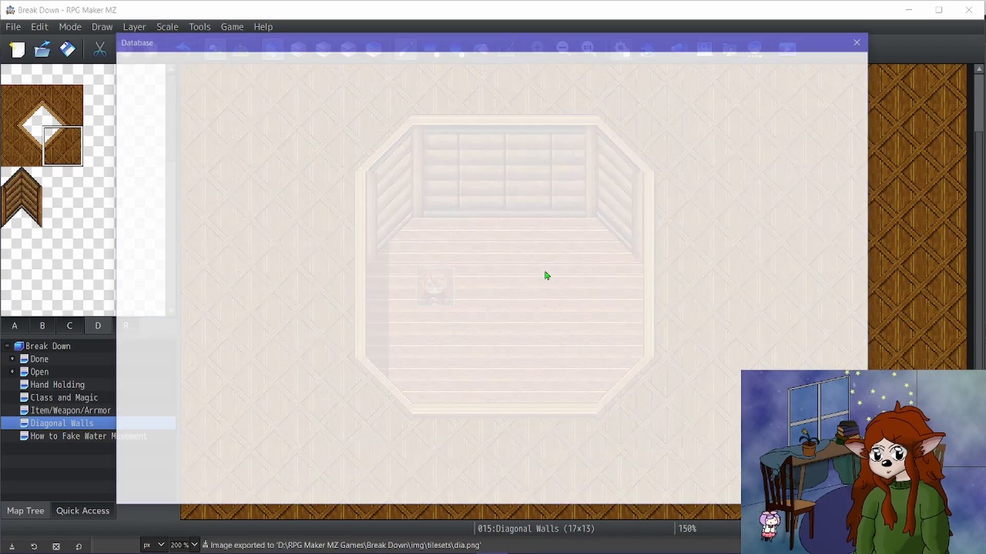
left_click(175, 273)
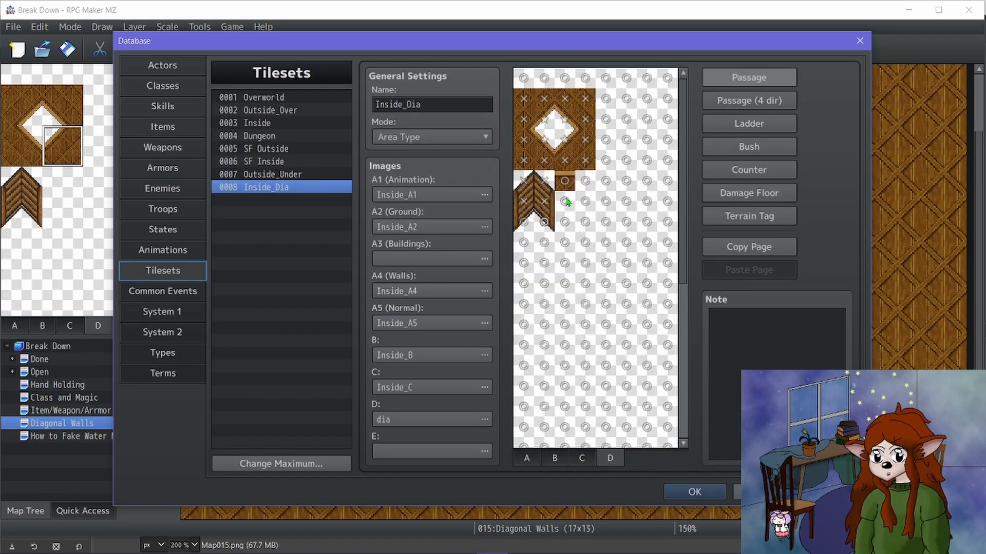
left_click(694, 491)
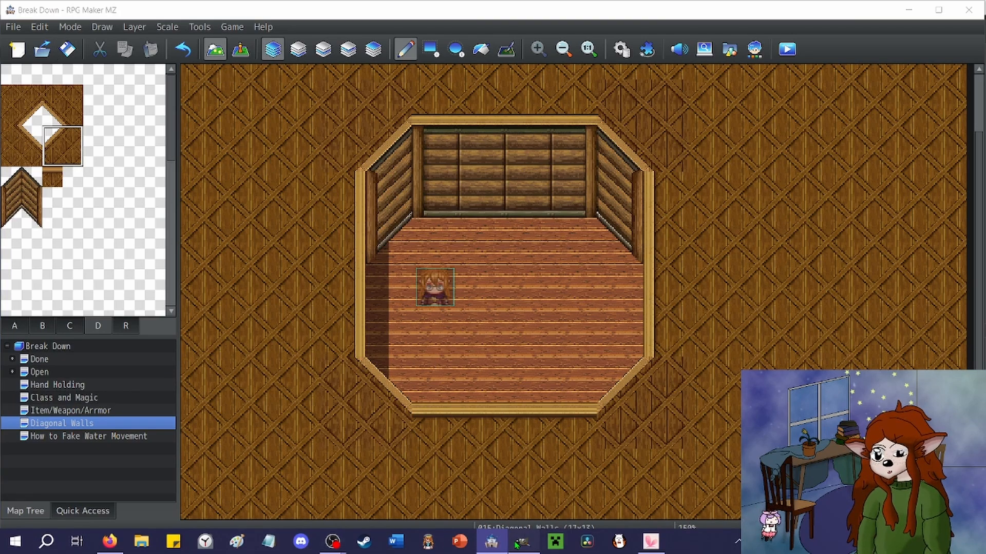
Switch to dia.xcf in GIMP and copy the 48 × 48 px wood-pattern tile at (288, 528) from the room reference onto its own layer.
left_click(523, 541)
scroll(578, 419, "down", 5)
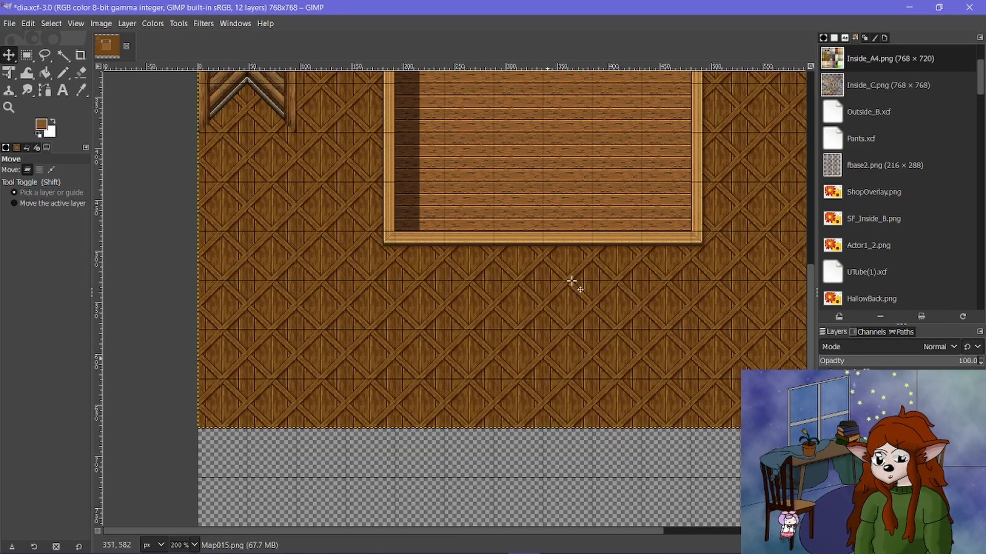
scroll(571, 282, "up", 4, "ctrl")
left_click(27, 55)
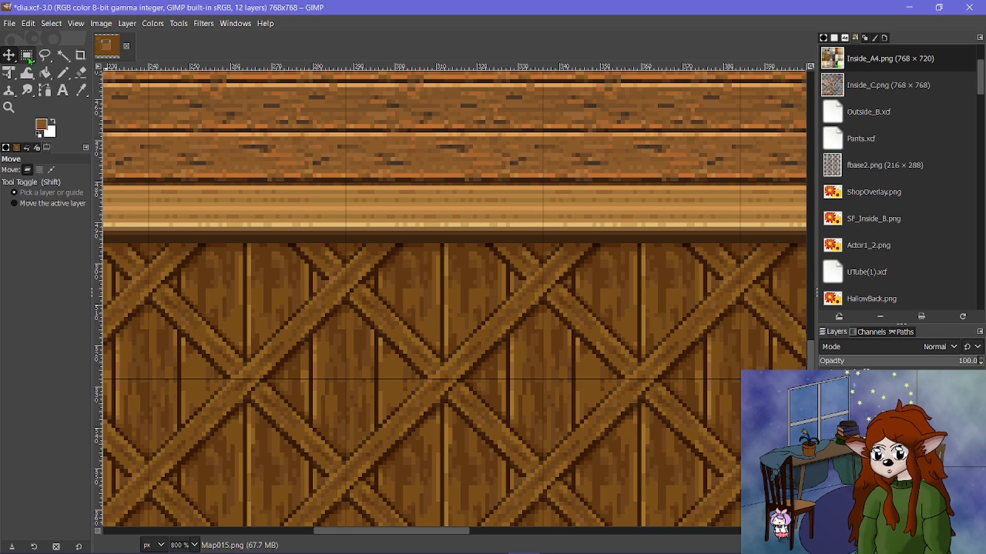
left_click_drag(345, 379, 544, 348)
scroll(405, 385, "down", 3)
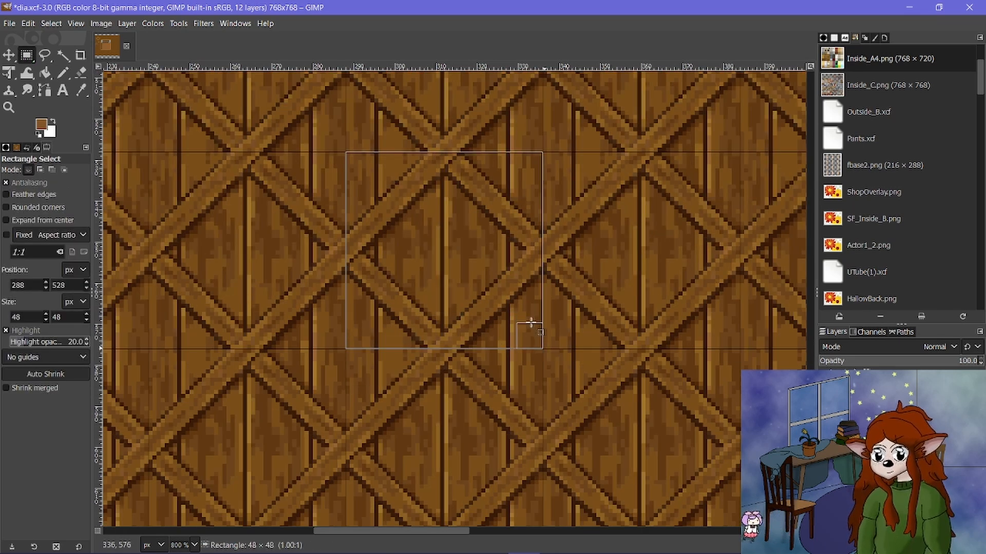
key("ctrl+c")
key("ctrl+v")
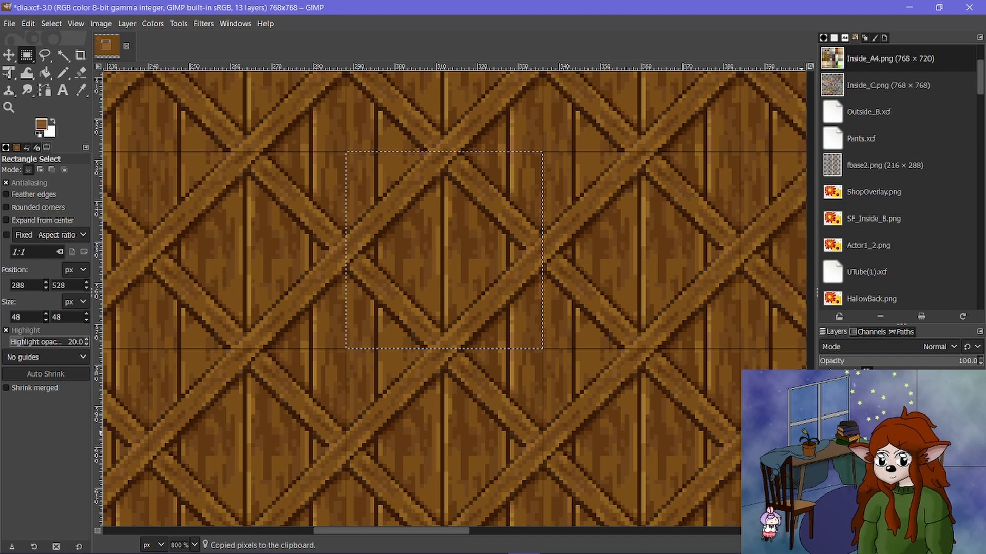
Hide the room reference and move the copied wood-pattern tile into the grid cell directly below the lower wall-edge tile.
left_click(825, 433)
key("m")
left_click_drag(446, 274, 272, 163)
scroll(463, 324, "down", 3)
scroll(411, 303, "left", 2)
scroll(359, 277, "up", 5)
scroll(261, 134, "up", 3)
scroll(272, 163, "down", 3)
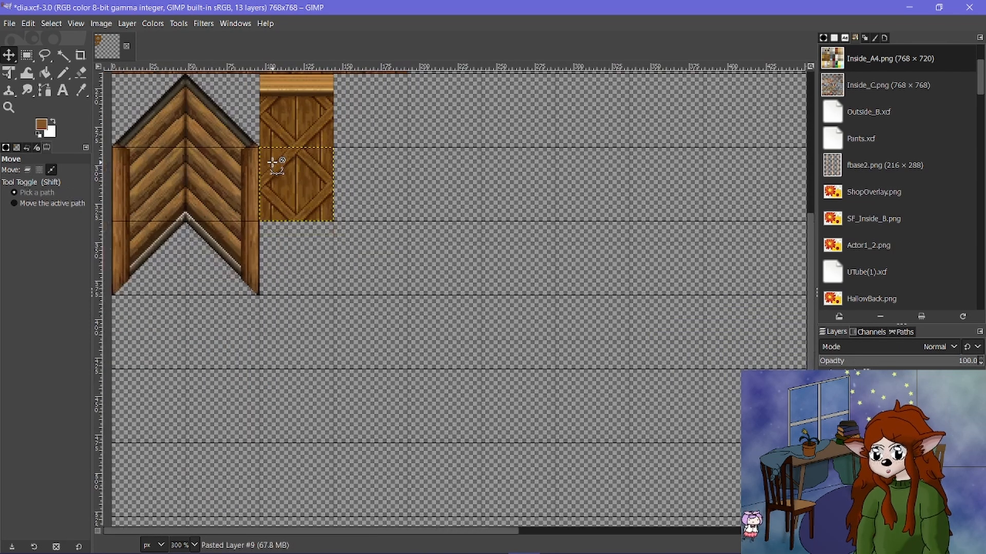
Paste the wood-pattern tile again and align it with the lower-right corner cell of the diamond block, hiding the covering layer.
scroll(272, 162, "up", 2)
key("ctrl+v")
left_click_drag(307, 309, 368, 154)
scroll(385, 161, "up", 1)
scroll(388, 174, "up", 5)
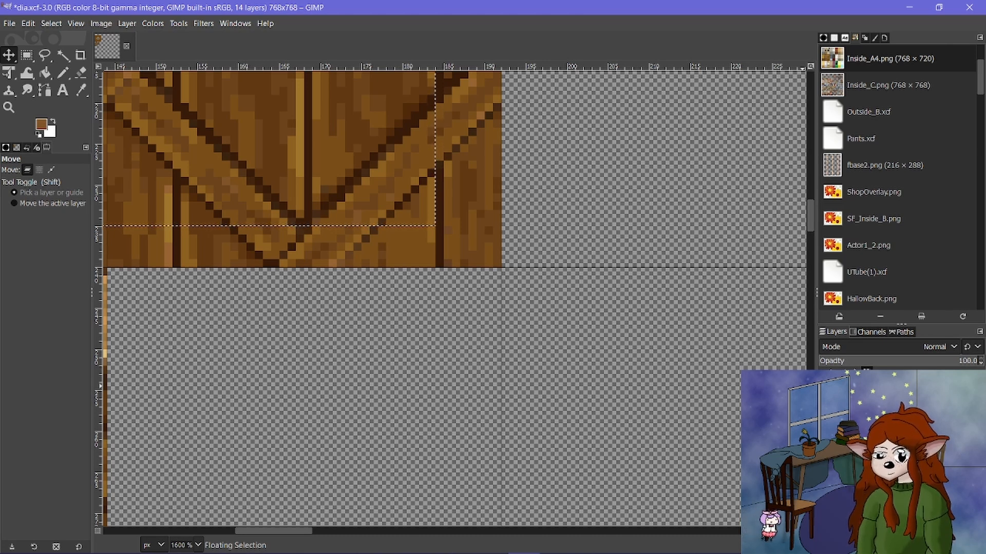
left_click(826, 393)
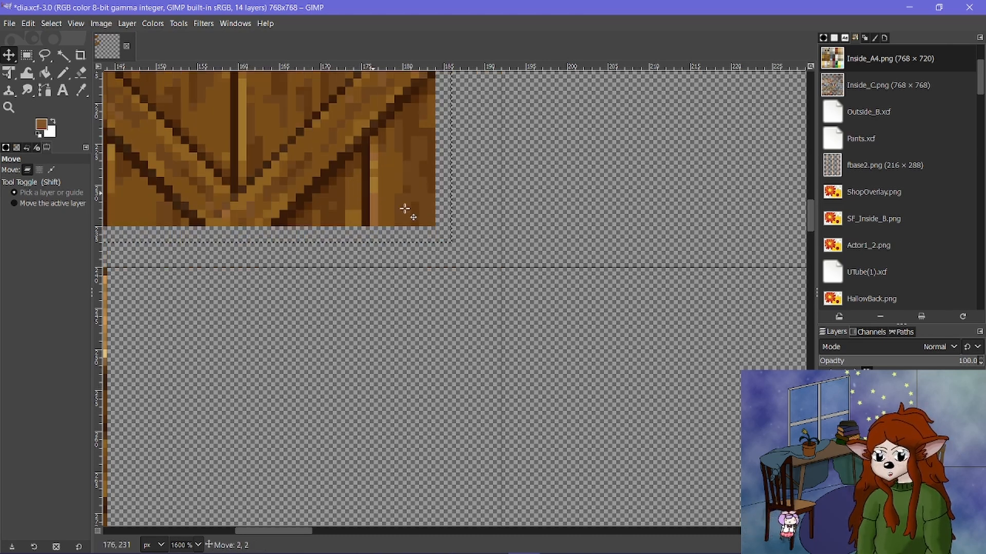
left_click_drag(357, 178, 442, 270)
Align a pasted wood-pattern tile with the upper-right corner cell of the diamond block and anchor the floating selection.
key("ctrl")
scroll(573, 294, "up", 6)
scroll(572, 295, "up", 2)
scroll(435, 345, "down", 2)
scroll(434, 345, "down", 3)
scroll(443, 266, "up", 6)
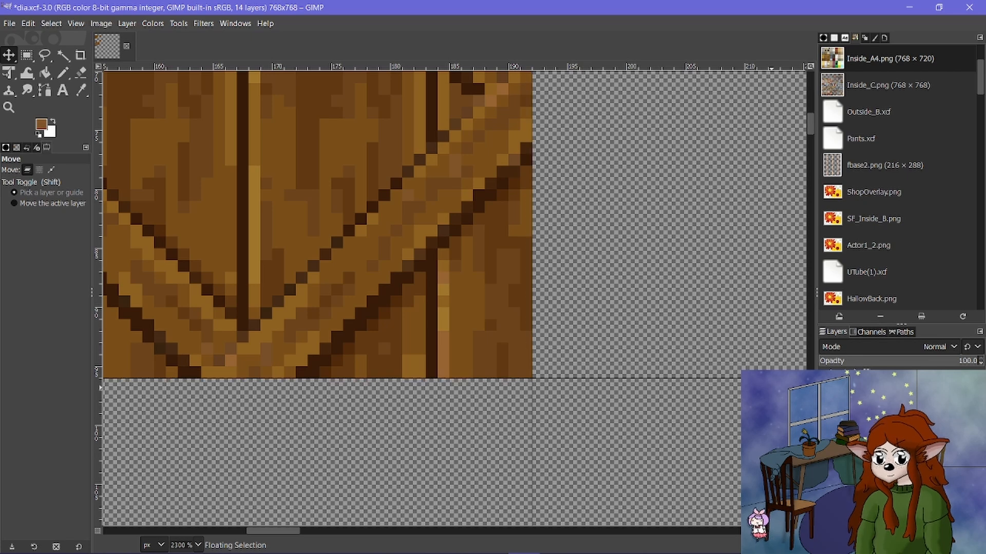
key("ctrl+h")
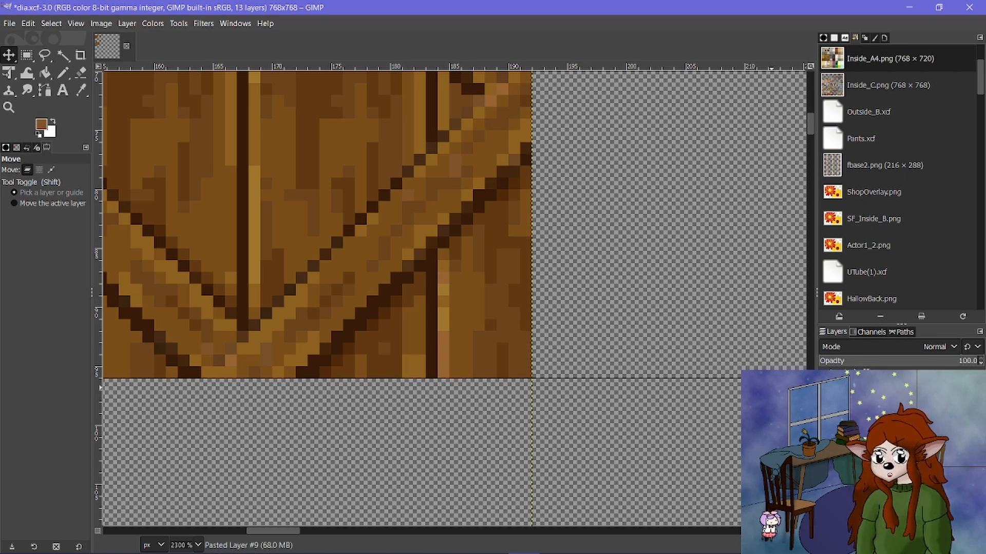
scroll(691, 415, "down", 5)
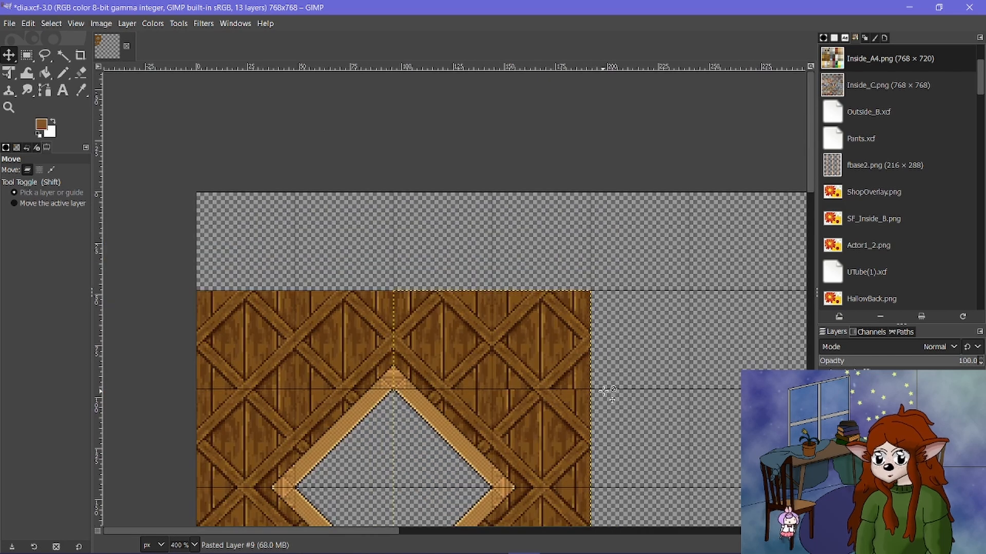
scroll(608, 393, "down", 2)
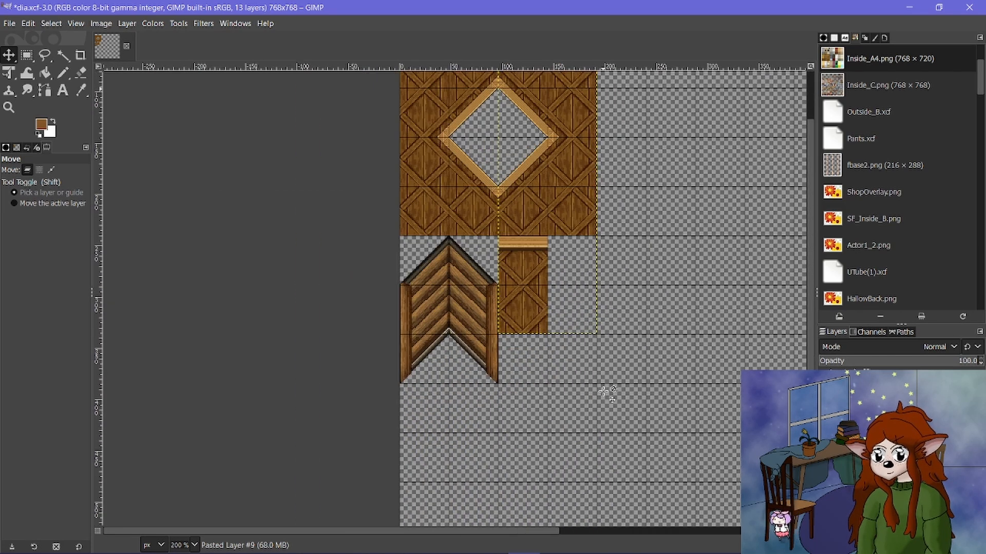
Export the extended tile sheet over dia.png and return to RPG Maker MZ.
left_click(9, 23)
left_click(67, 205)
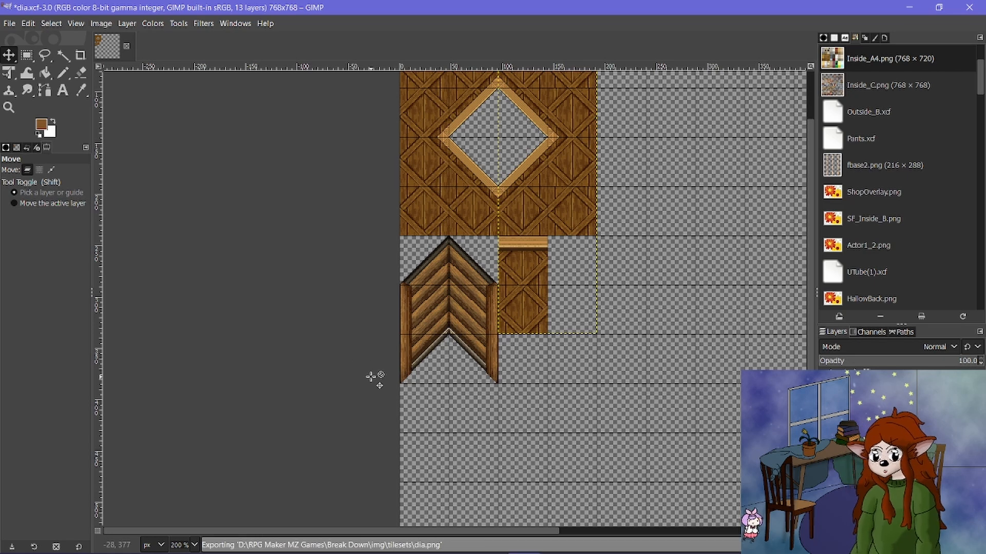
left_click(520, 539)
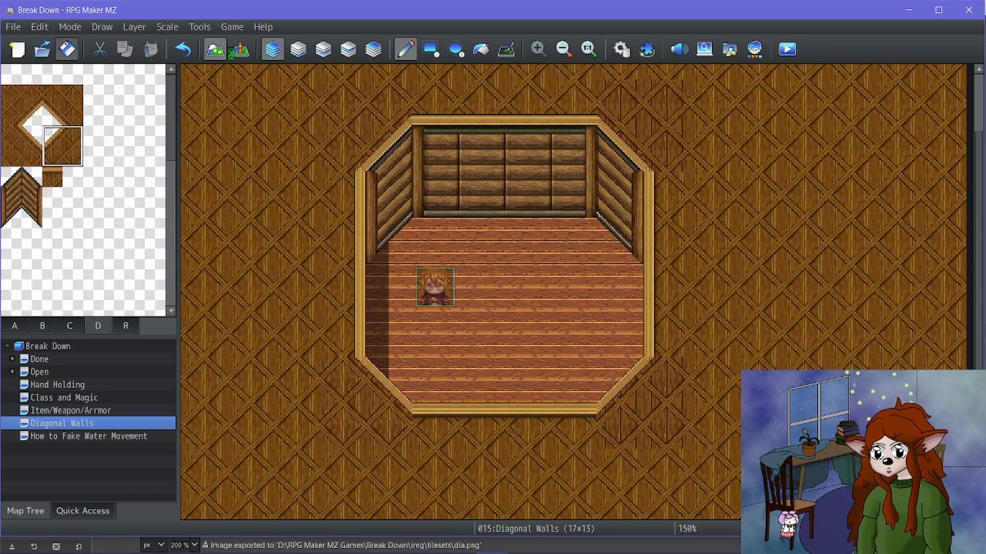
On Inside_Dia's D page, set the lower wall-edge tile's passage to star and the wood-pattern tile below it to X, and accept.
left_click(618, 54)
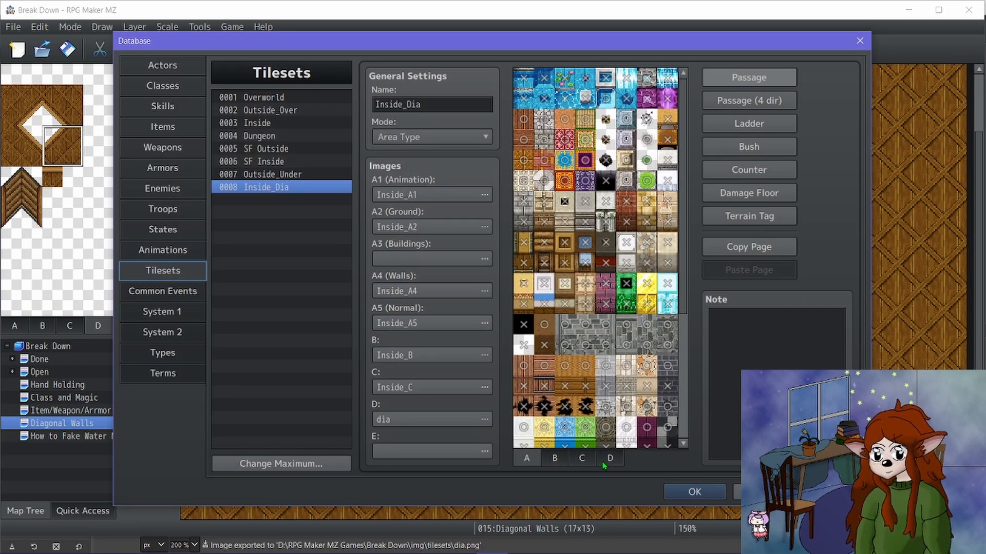
left_click(605, 460)
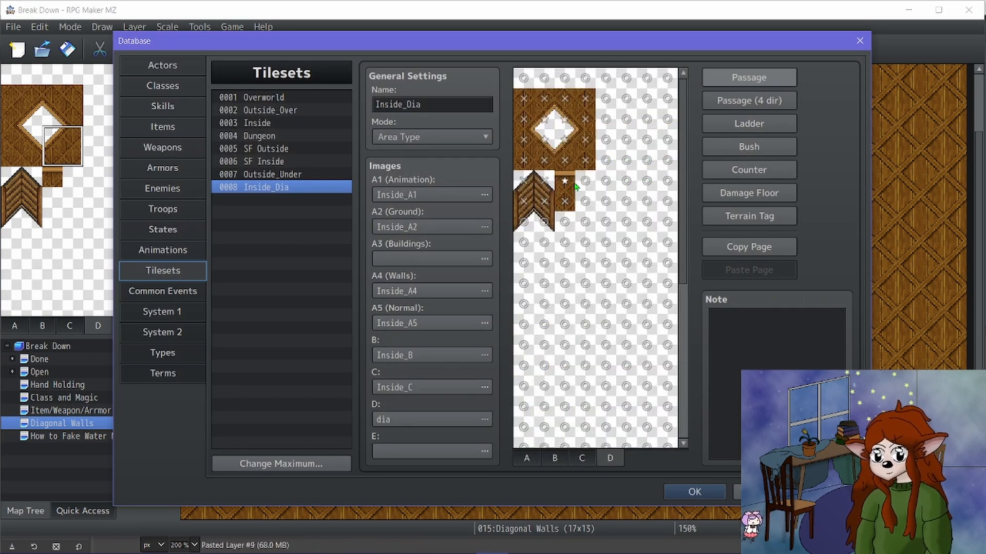
left_click(688, 493)
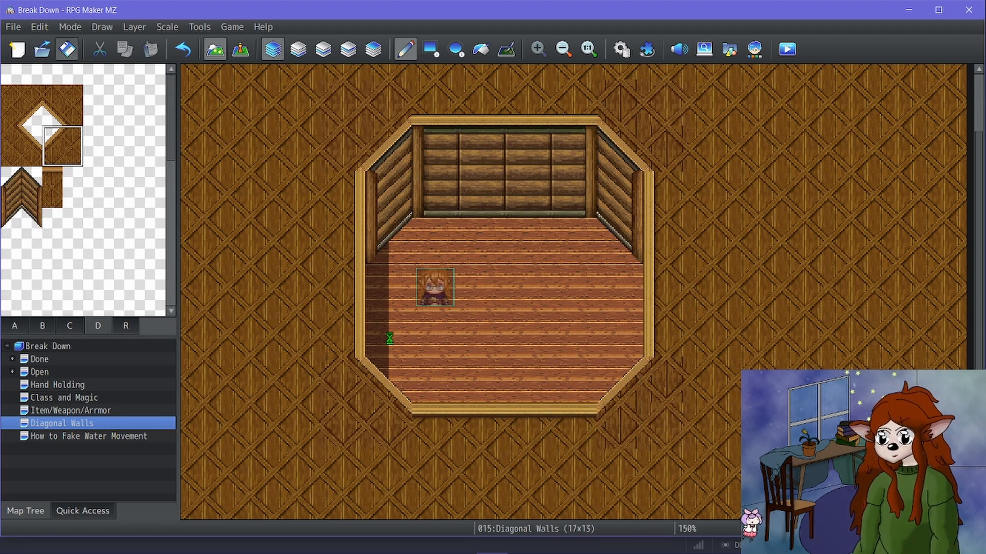
On layer 4, paint the wall-edge tile together with the wood-pattern tile below it along the room's four-cell-wide lower wall.
scroll(503, 447, "down", 1)
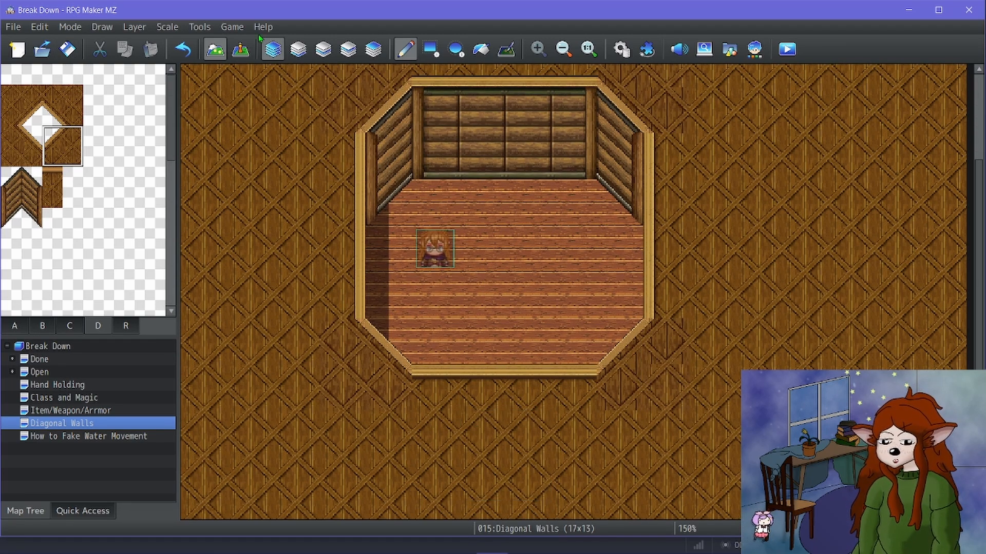
left_click(373, 50)
scroll(503, 205, "up", 1)
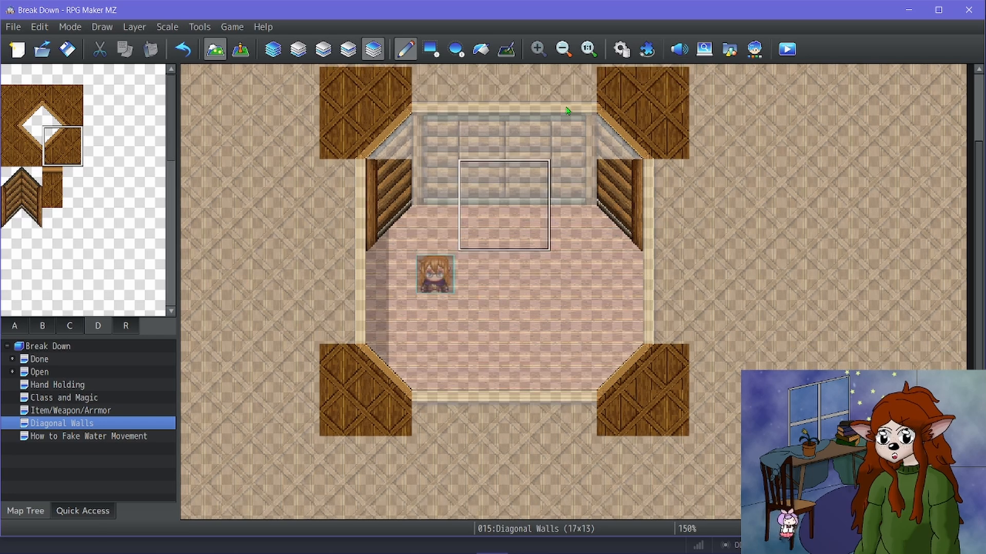
left_click(348, 49)
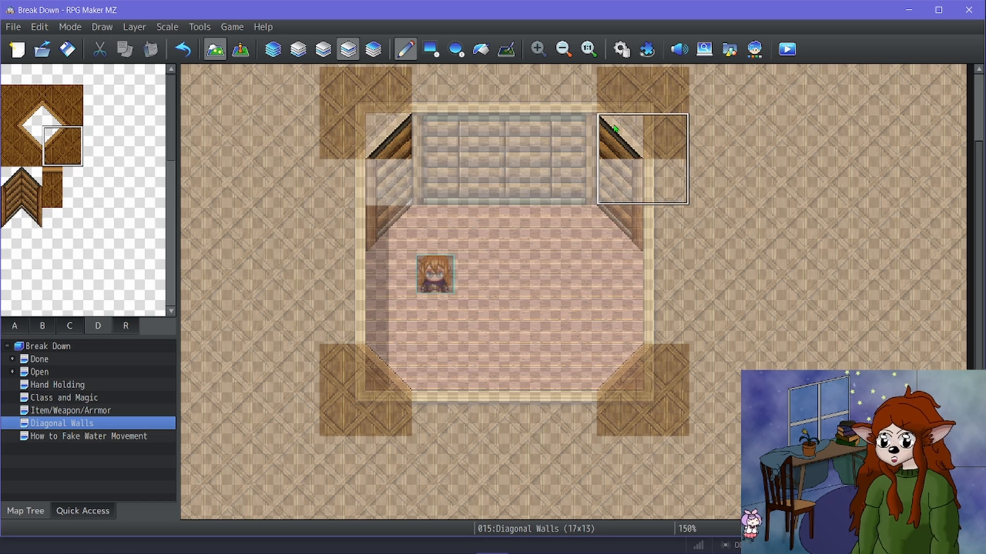
left_click(379, 54)
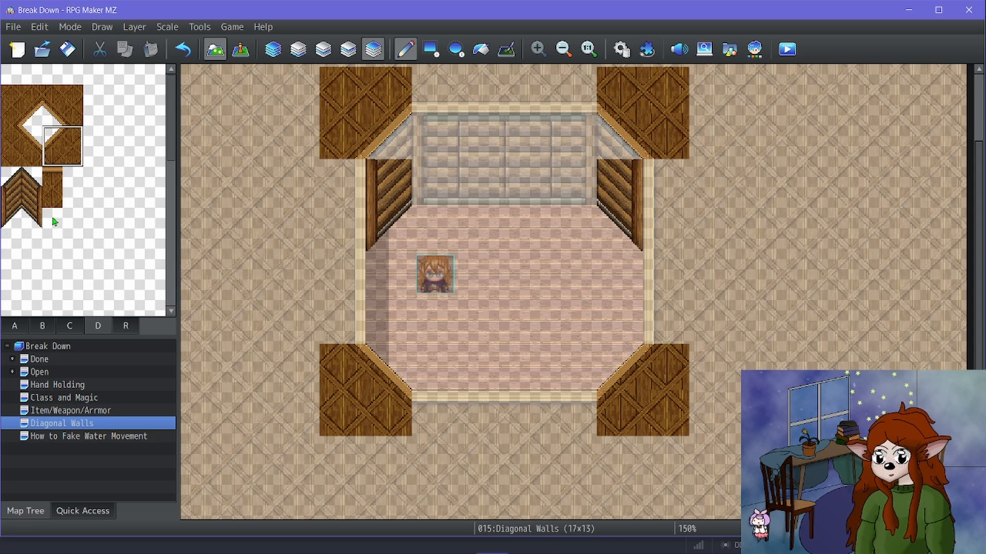
left_click(56, 183)
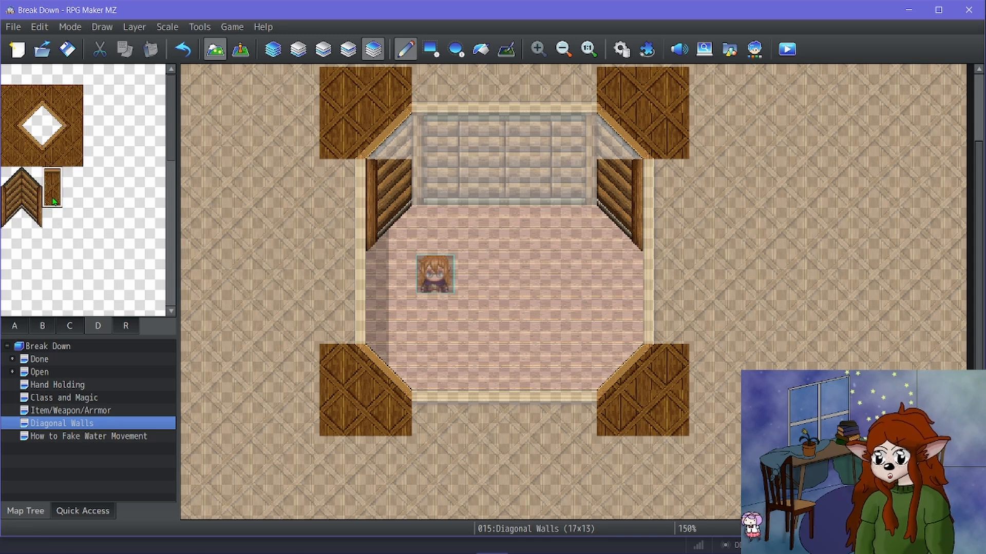
left_click(434, 411)
left_click_drag(466, 411, 564, 410)
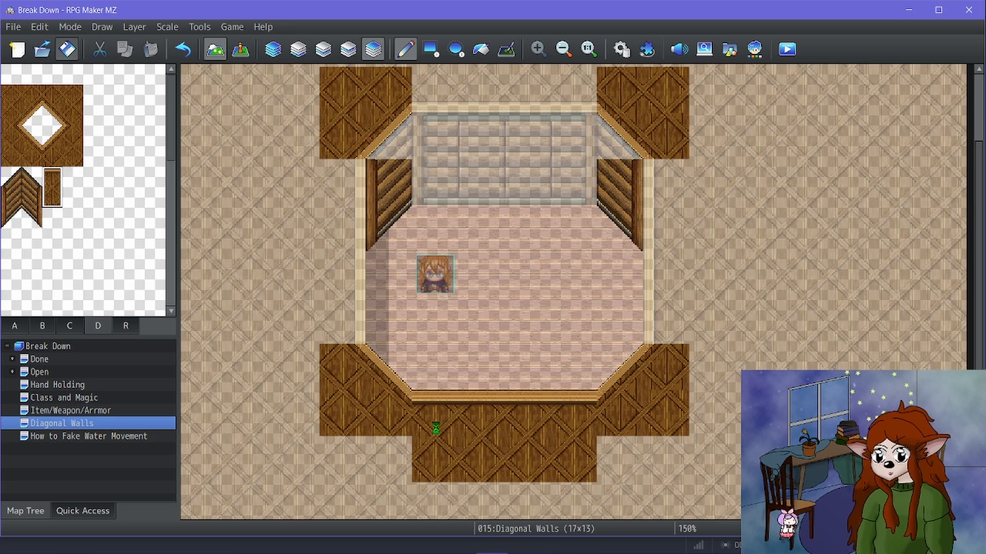
scroll(436, 428, "down", 1)
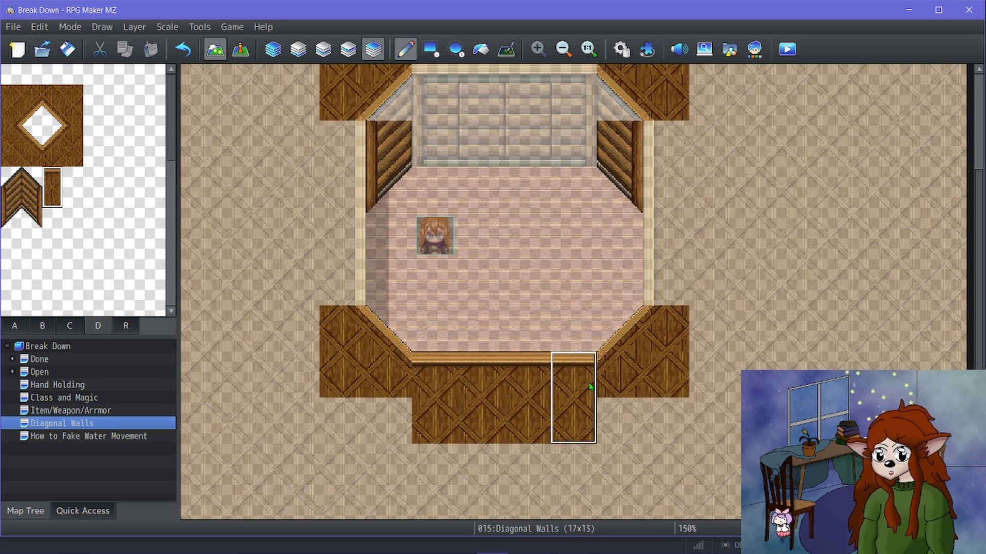
On layer 1, extend the wooden floor one row under the lower wall, six cells wide, keeping the end cells' pattern intact.
left_click(343, 54)
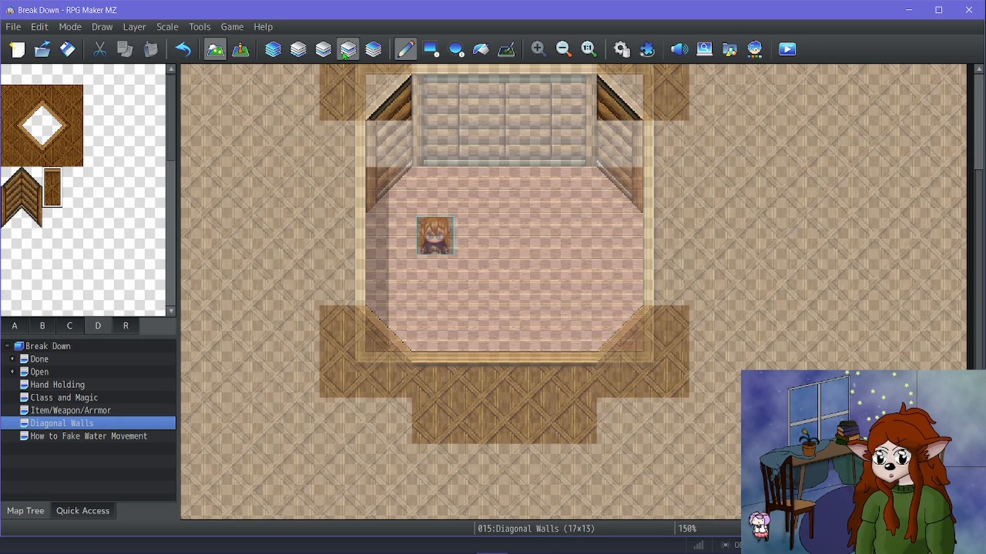
left_click(292, 49)
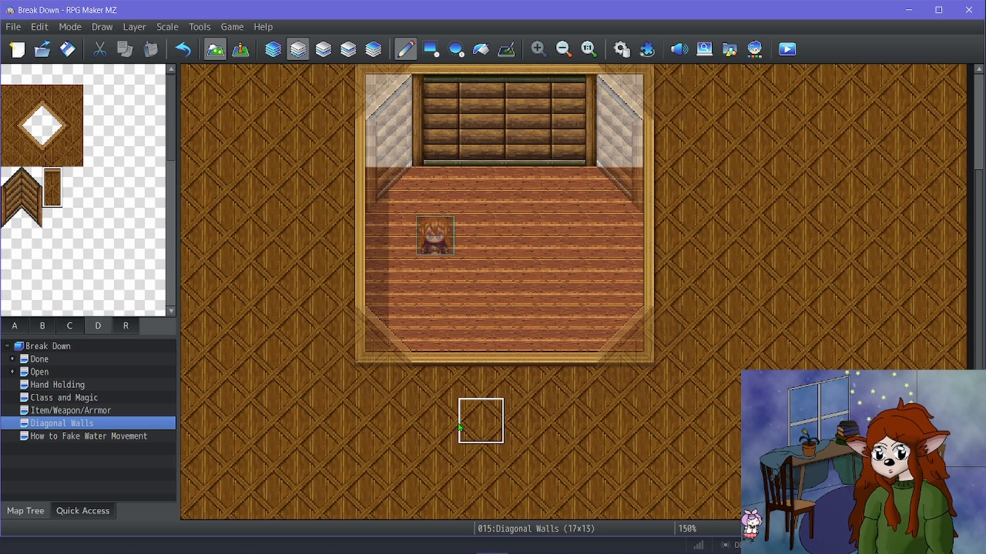
left_click_drag(434, 375, 572, 374)
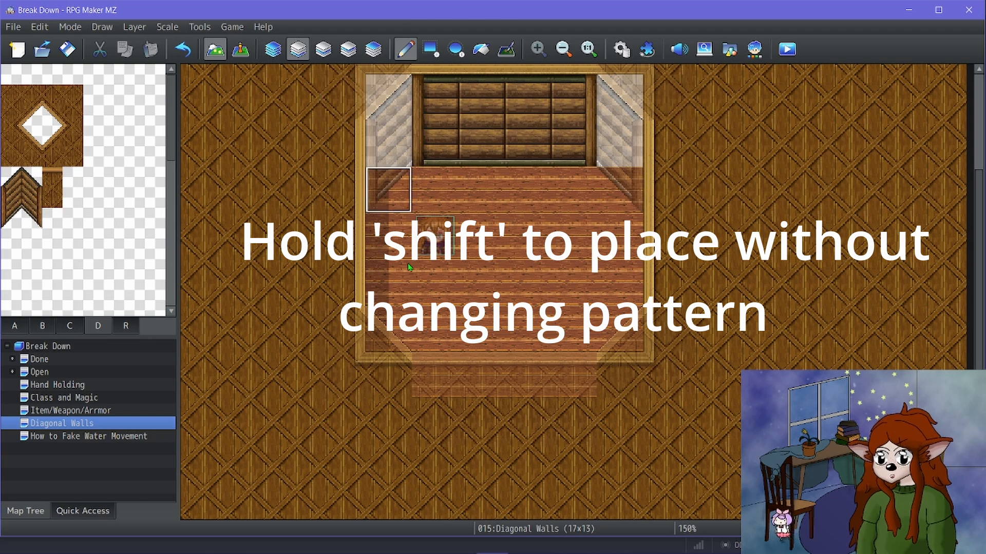
left_click(389, 374, "shift")
left_click(620, 374, "shift")
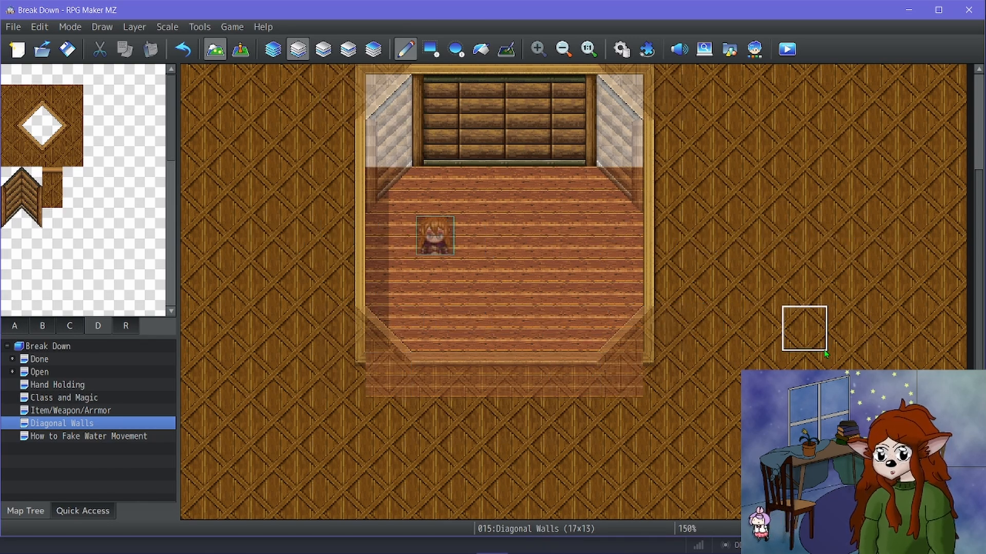
Switch to event editing, launch a playtest of the game in full screen and start the game.
left_click(240, 49)
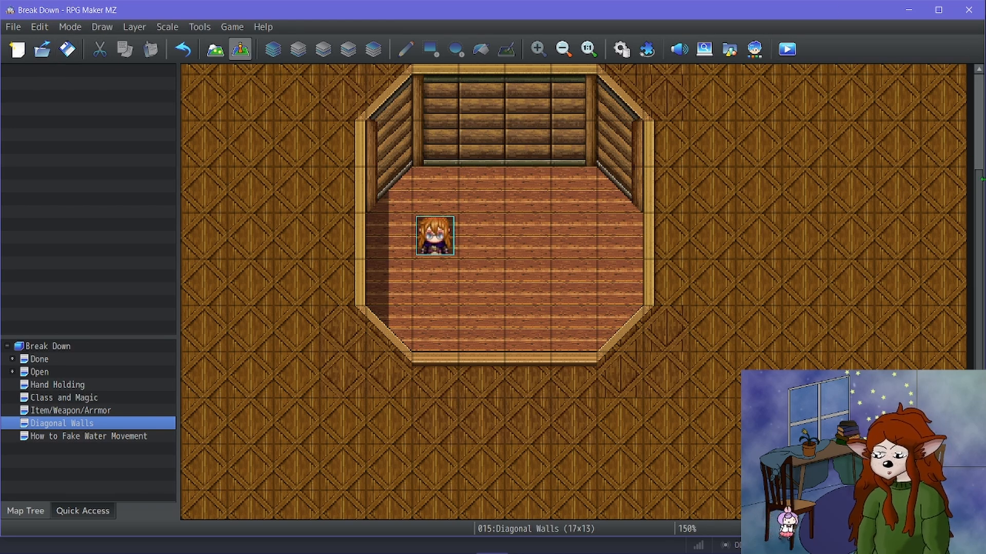
left_click(787, 49)
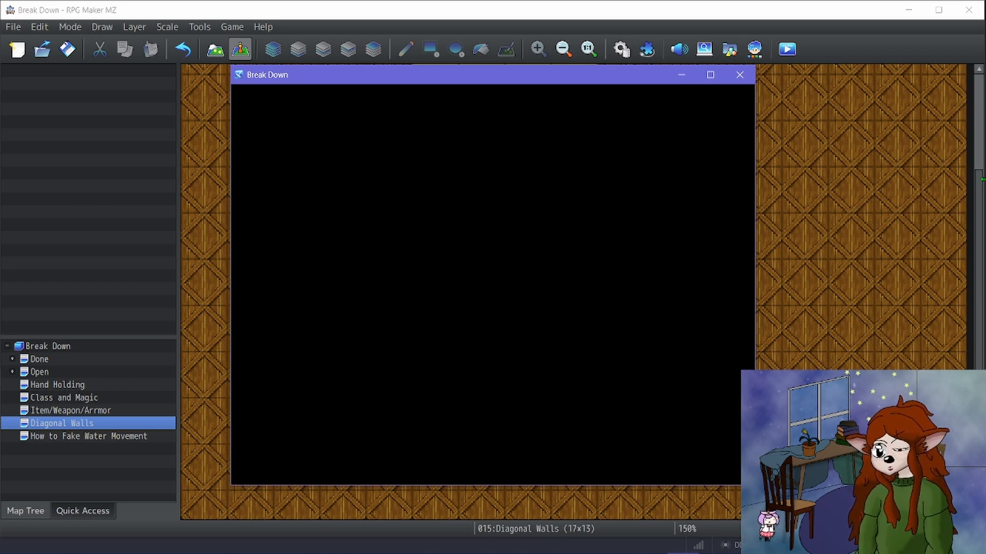
key("F4")
key("Up")
key("Return")
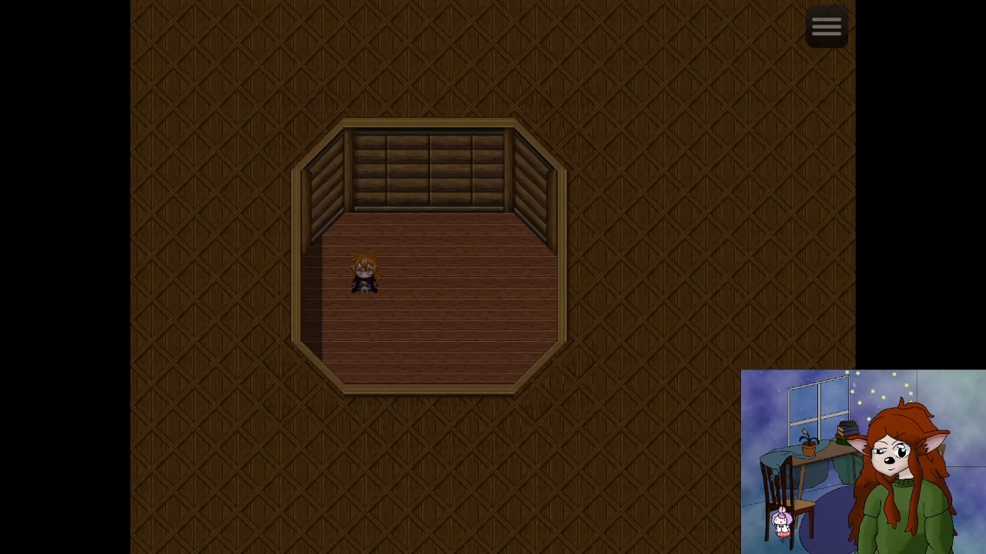
Walk the character up to the room's back wall to test its passability.
key("Up")
key("Left")
key("Right")
key("Right")
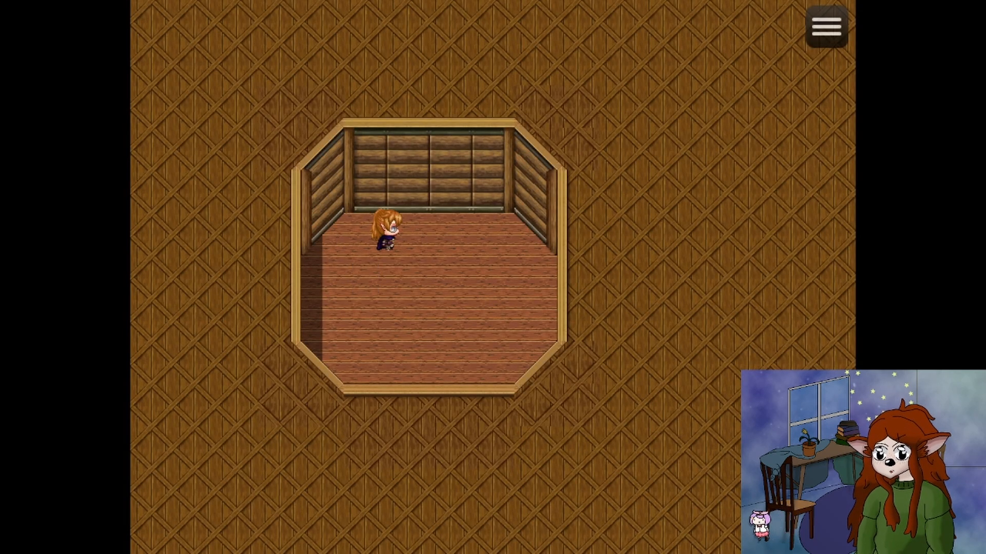
Toggle the first setting in the in-game options and return to the map.
key("Escape")
key("Up")
key("Up")
key("Up")
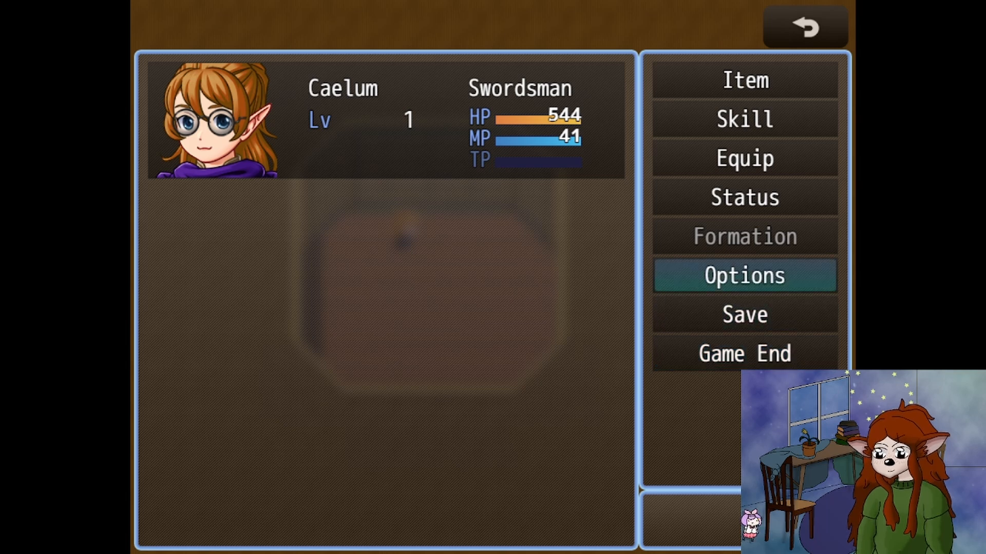
key("Return")
key("Return")
key("Escape")
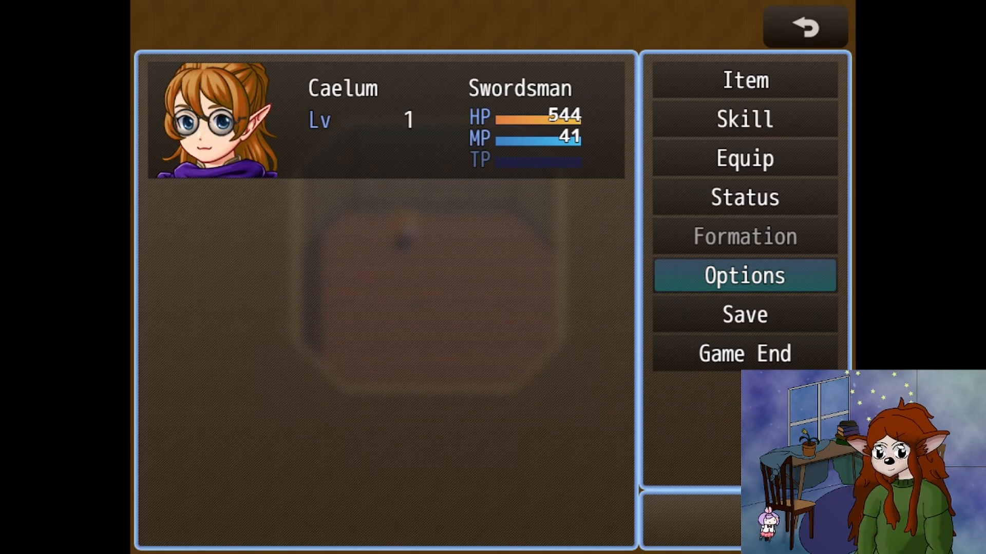
key("Escape")
Walk the character along the lower wall and into its left diagonal corner to test passage and overlap.
key("Right")
key("Right")
key("Right")
key("Down")
key("Down")
key("Left")
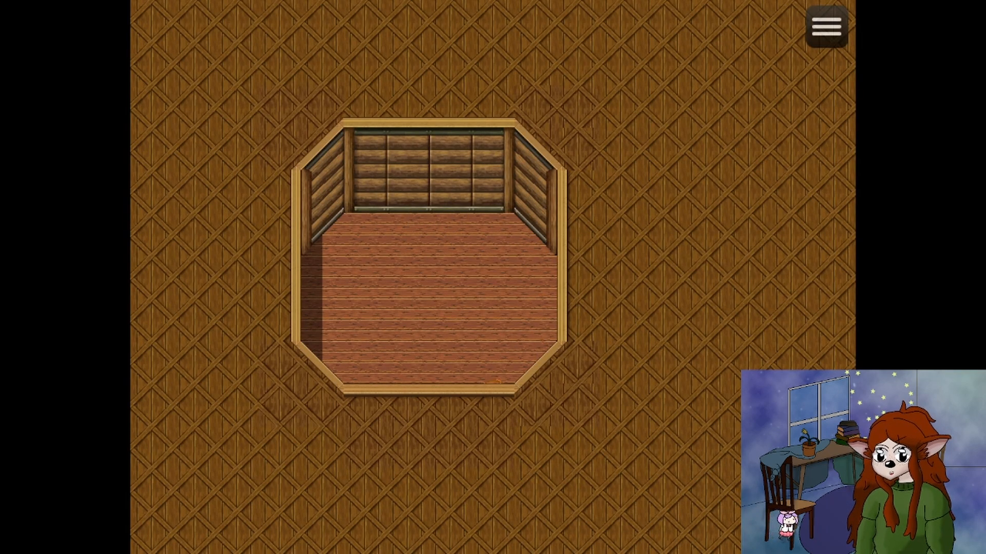
key("Up")
key("Left")
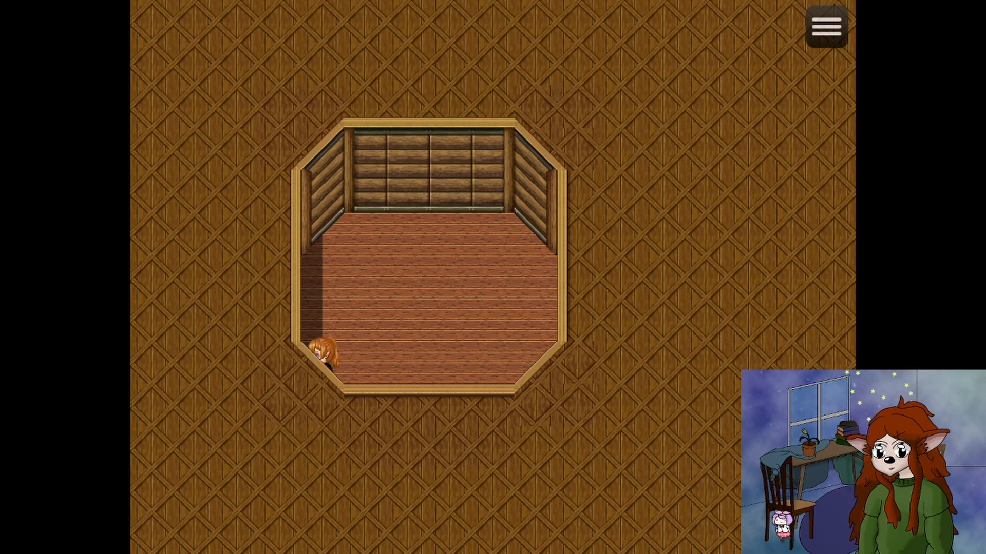
key("Right")
key("Right")
key("Down")
key("Left")
key("Right")
key("Up")
key("Right")
key("Right")
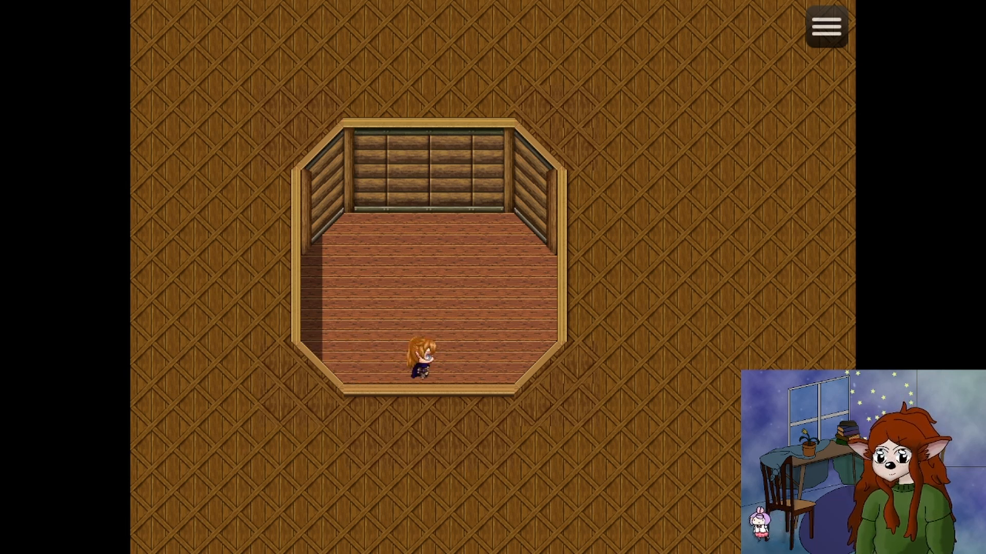
Test the lower wall and its right diagonal corner by walking against them, and close the playtest.
key("Down")
key("Up")
key("Up")
key("Up")
key("Up")
key("Right")
key("Down")
key("Down")
key("Down")
key("Down")
key("Down")
key("Down")
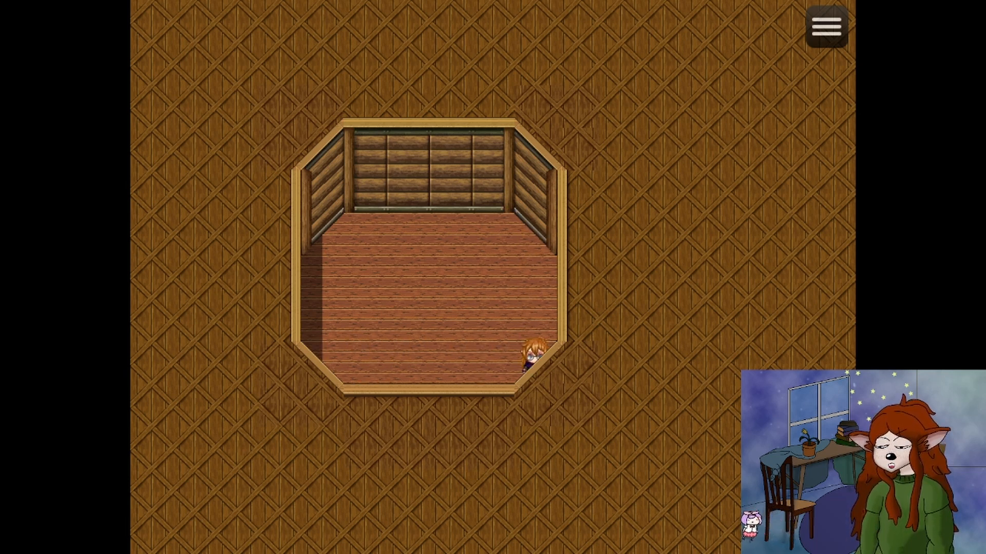
key("Left")
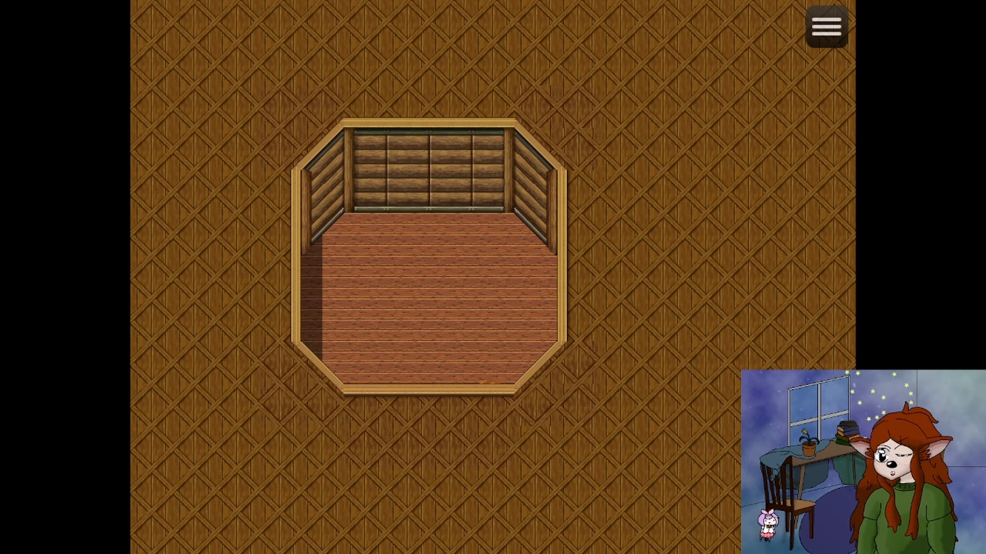
key("Up")
key("Left")
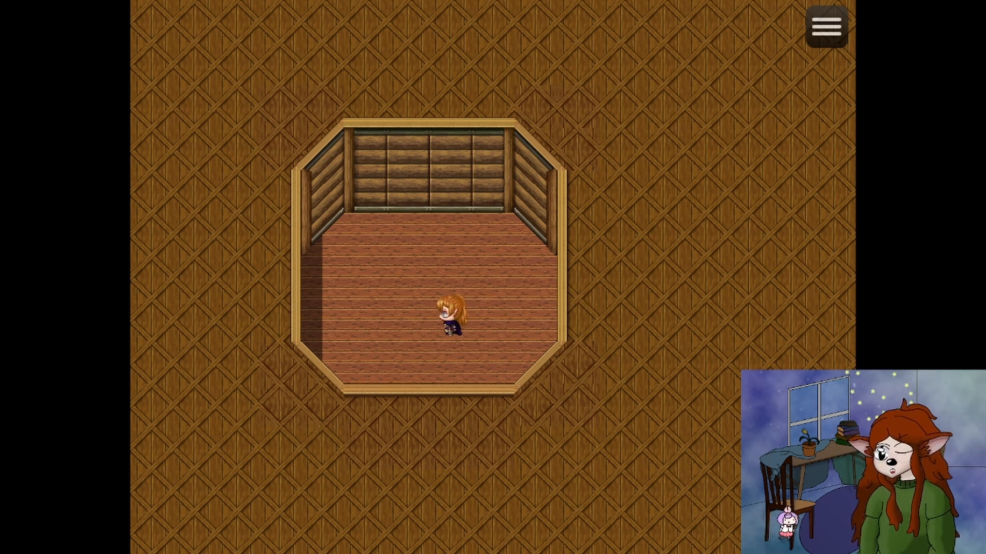
key("Down")
key("Left")
key("Right")
key("Right")
key("Up")
key("Up")
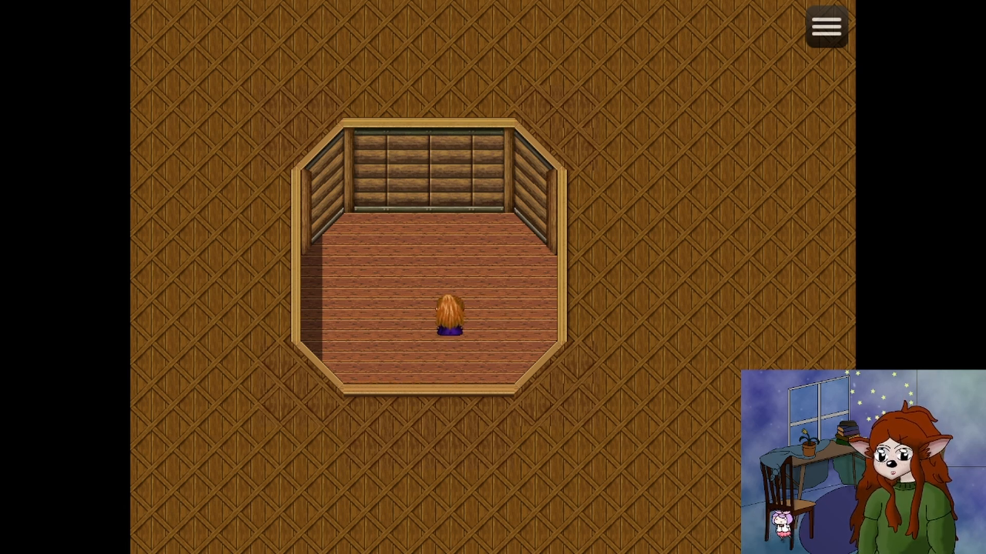
key("F4")
left_click(747, 74)
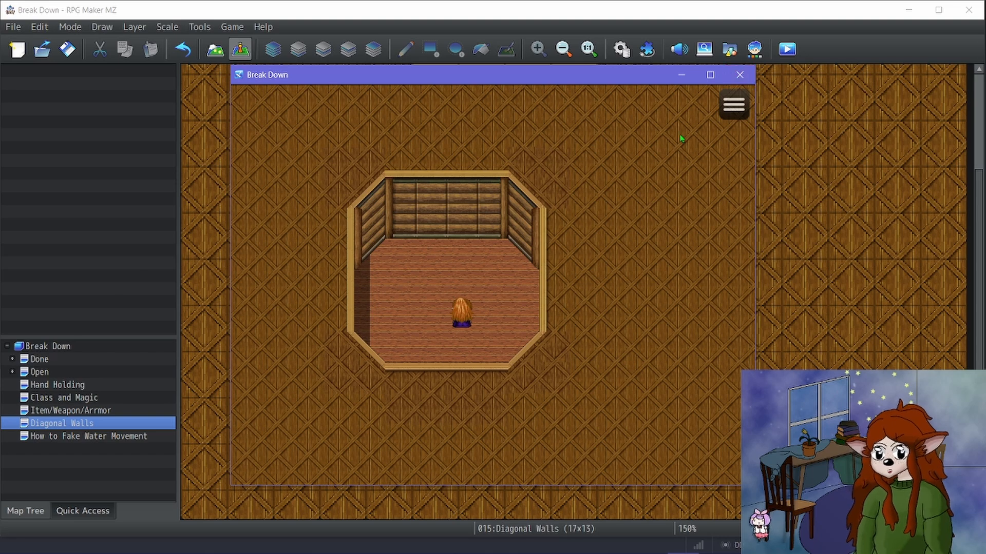
On Inside_Dia's D page, set the passage of the two middle tiles in the diagonal frame's bottom row to star, and accept.
key("F9")
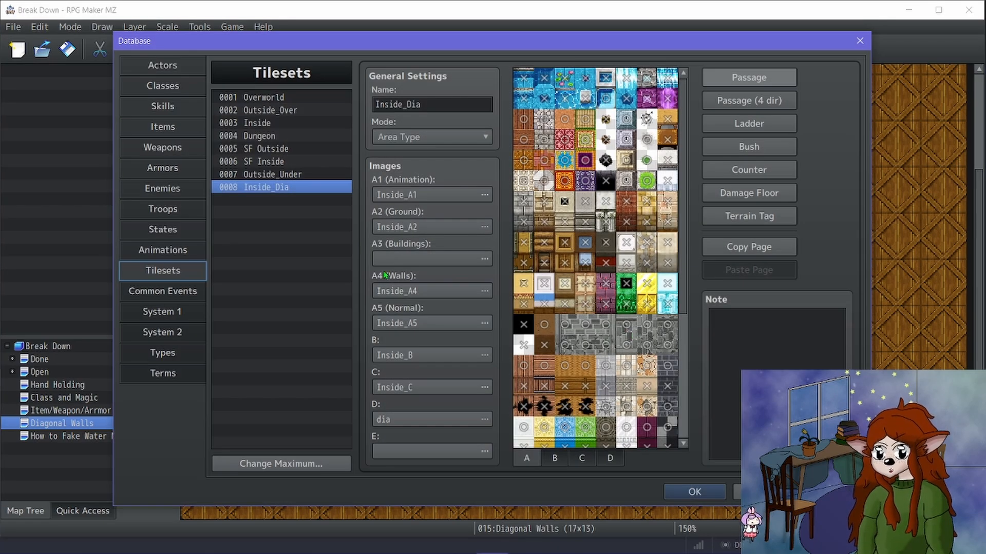
left_click(610, 460)
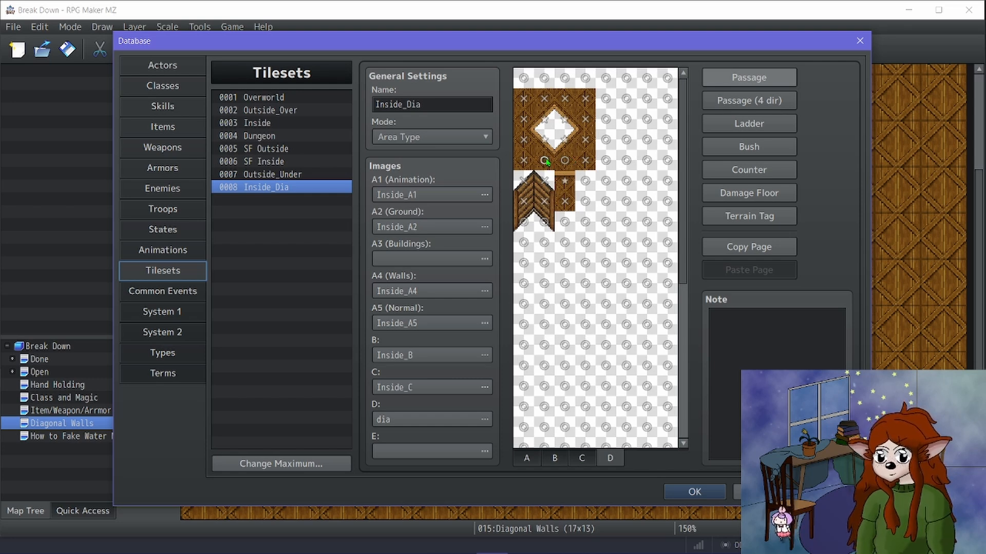
left_click(701, 494)
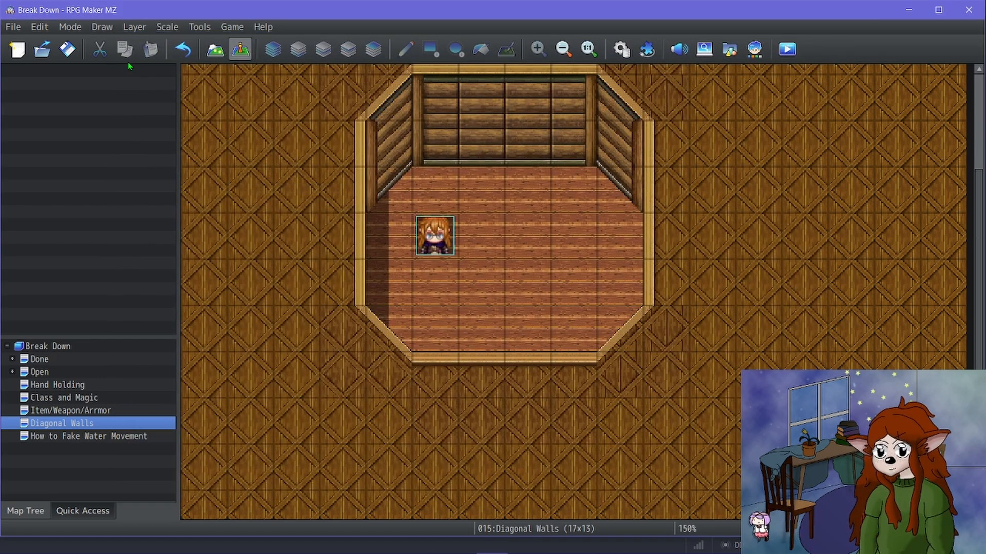
Replace the starting party's actor with Mini in the System 1 settings and accept.
left_click(621, 48)
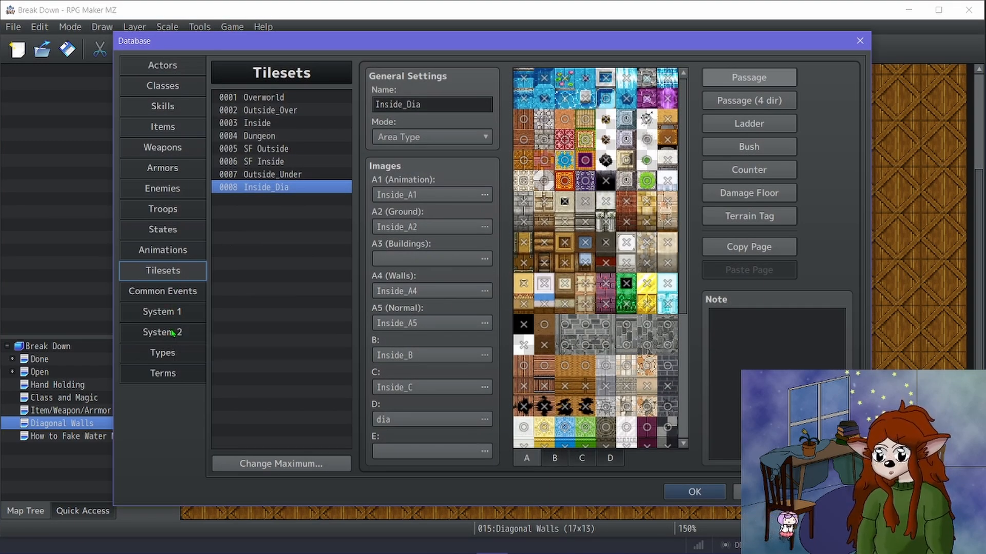
left_click(163, 332)
left_click(407, 143)
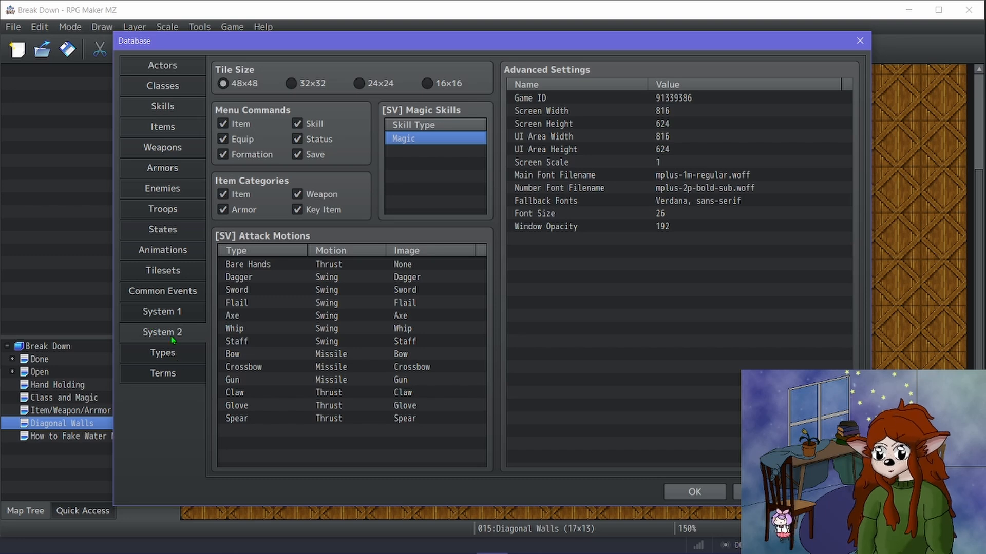
left_click(197, 304)
double_click(286, 150)
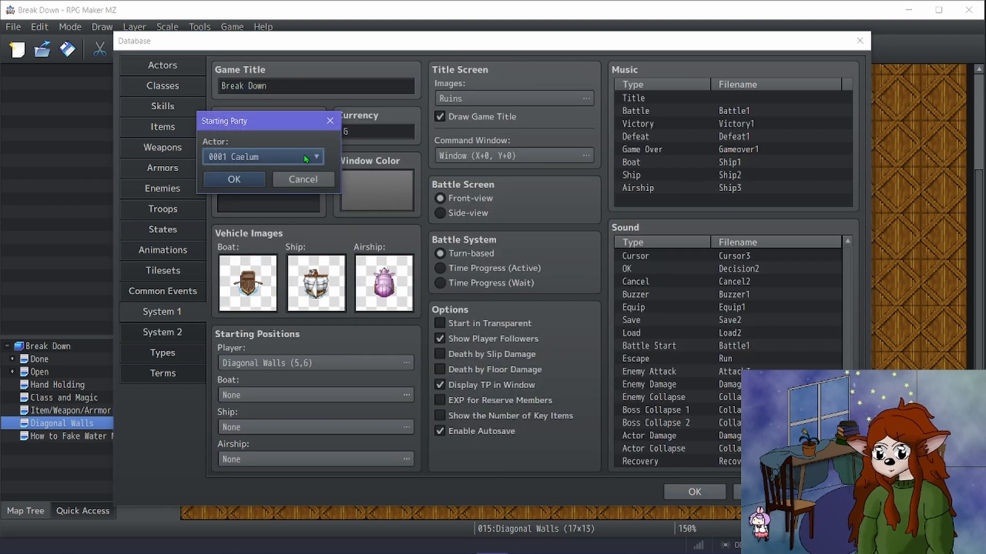
left_click(307, 158)
left_click(252, 204)
left_click(253, 181)
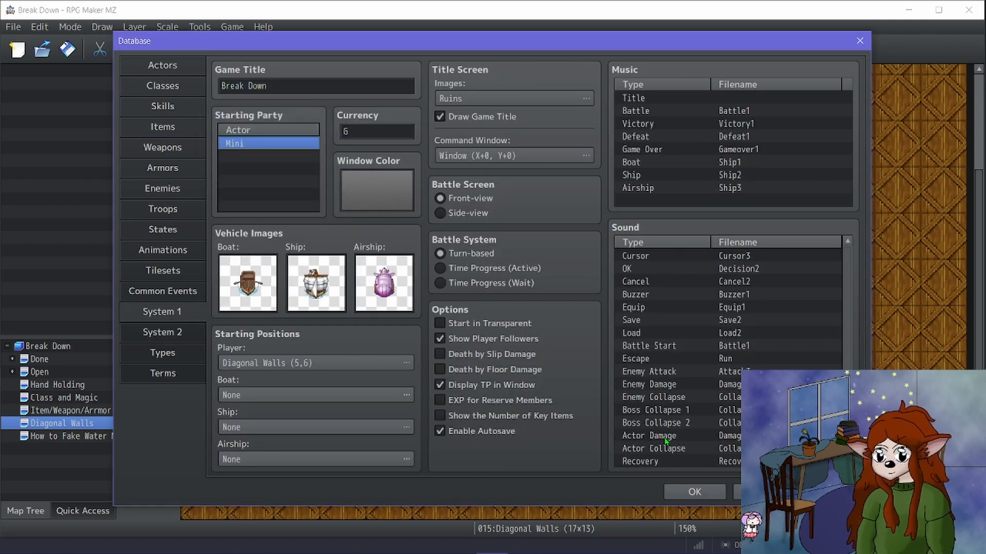
left_click(681, 492)
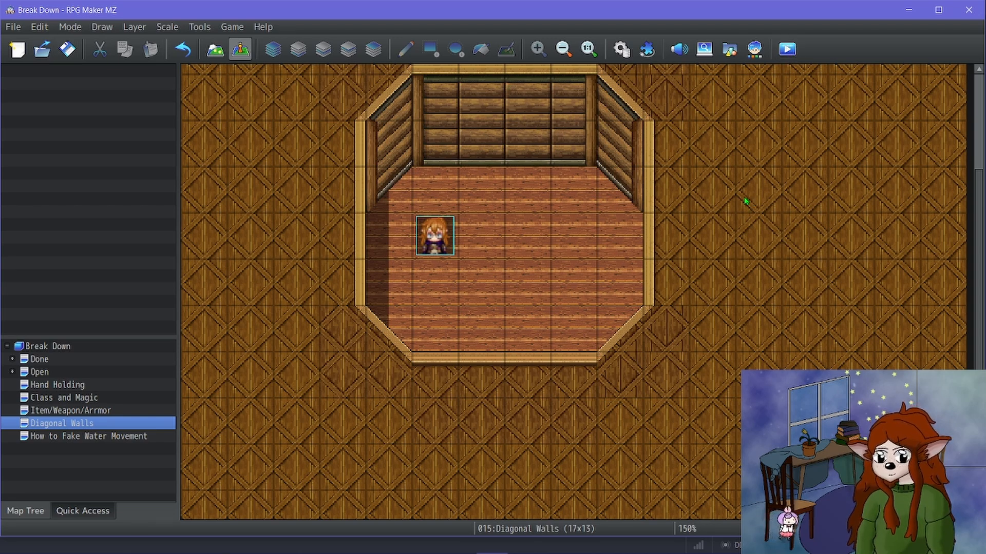
Launch a new playtest in full screen and start a new game as the changed party.
left_click(794, 58)
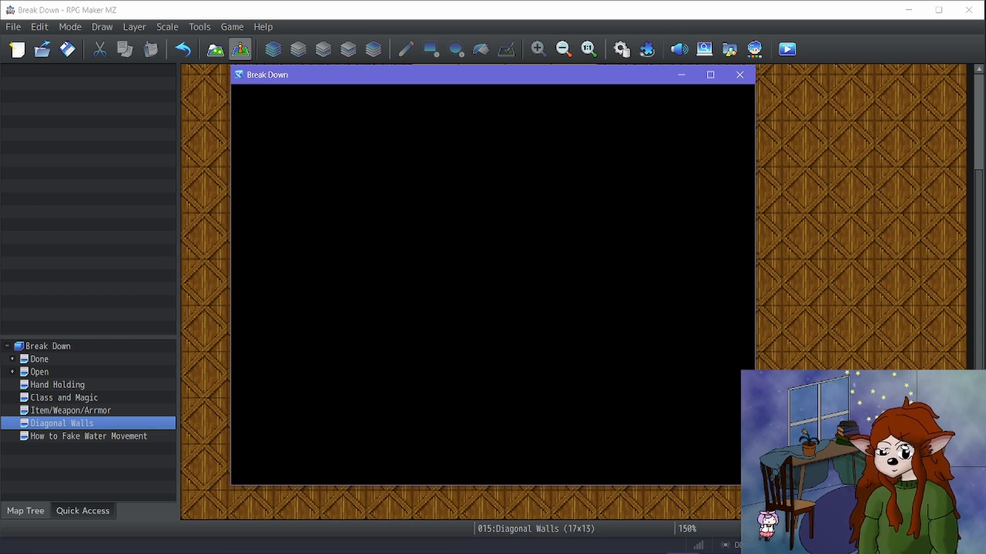
key("F4")
key("Up")
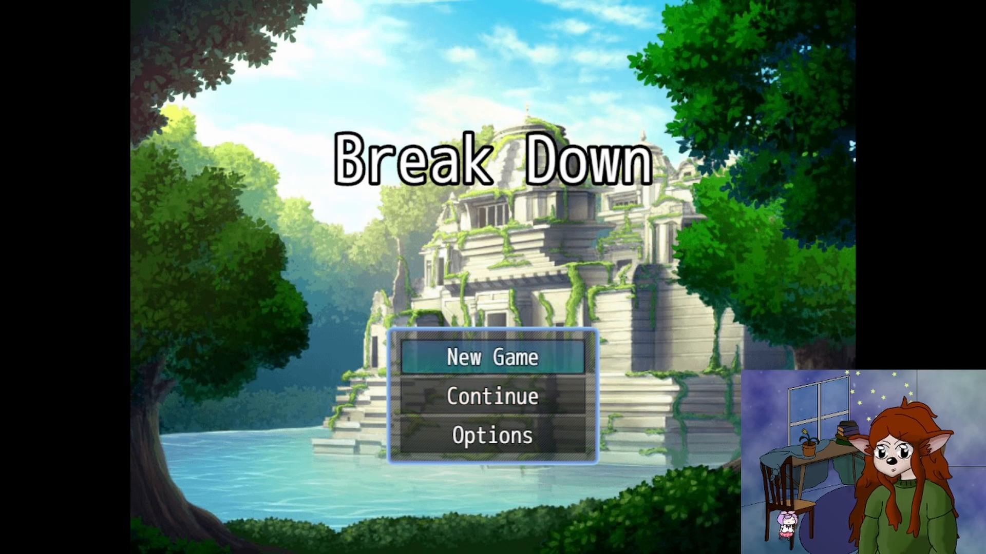
key("Return")
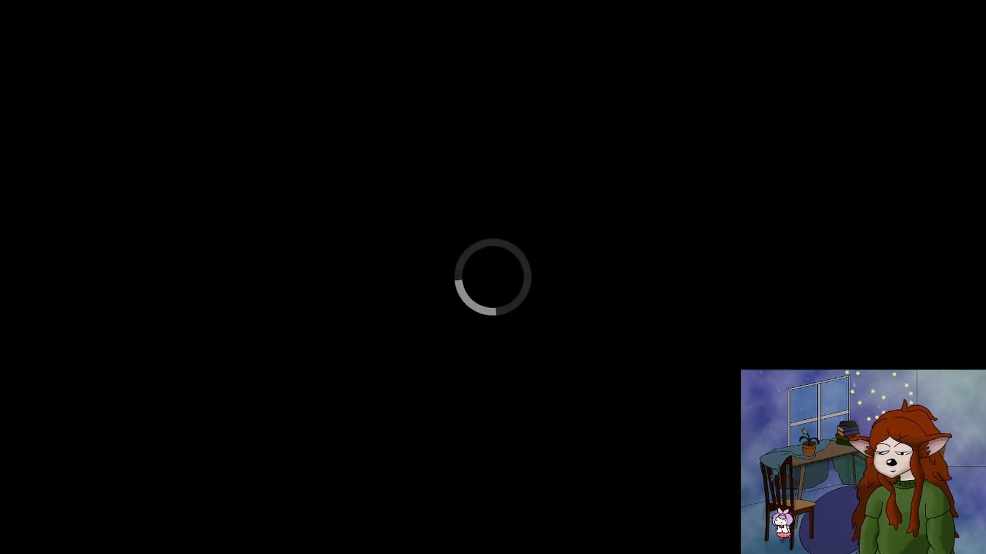
Walk the character down past the lower diagonal walls and along the area below the room to test their passage.
key("Down")
key("Down")
key("Down")
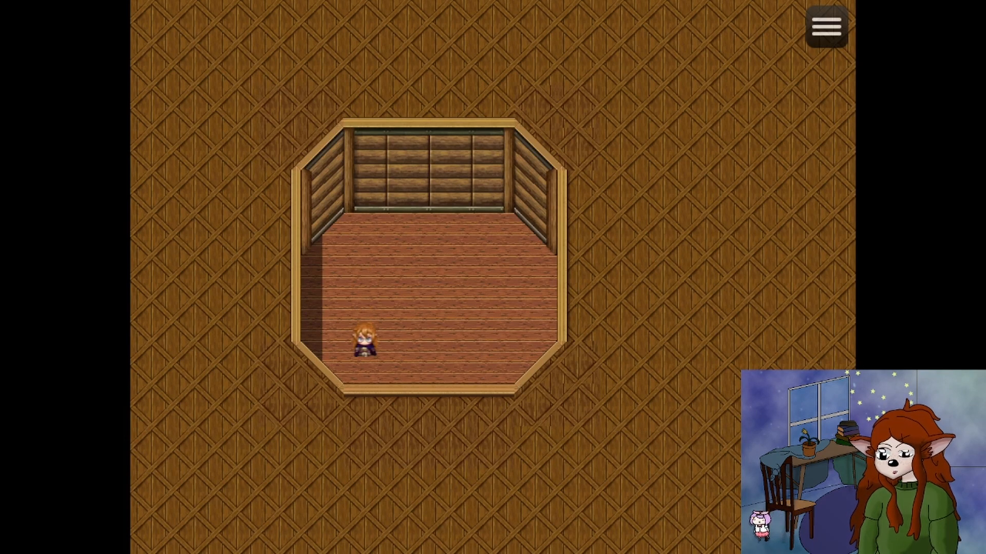
key("Left")
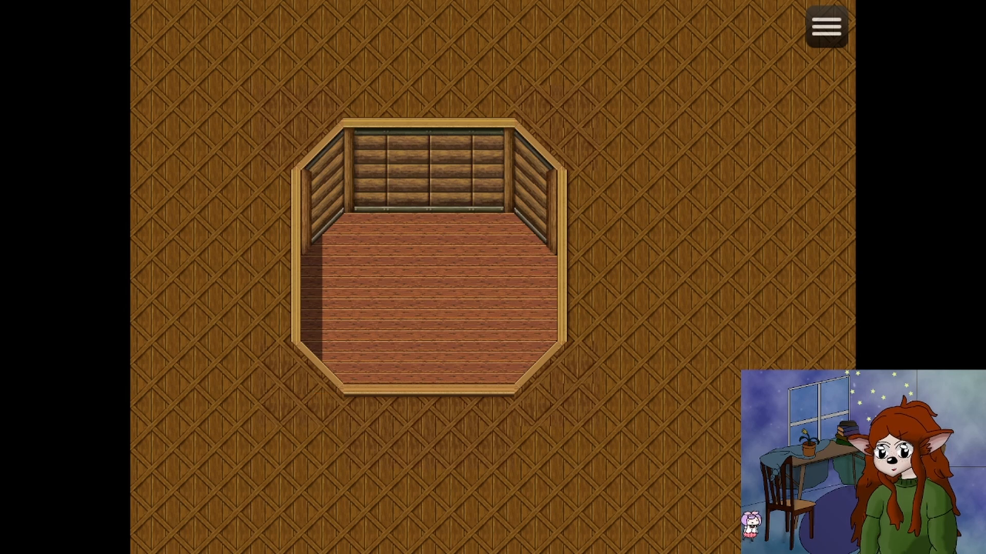
key("Right")
key("Right")
key("Right")
key("Right")
key("Right")
key("Right")
key("Right")
key("Right")
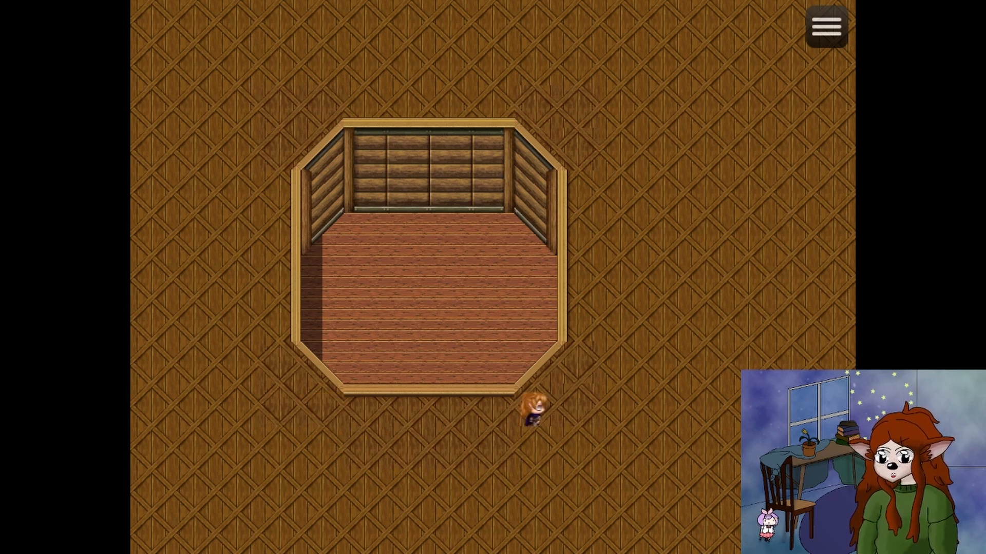
key("Up")
key("Up")
key("Up")
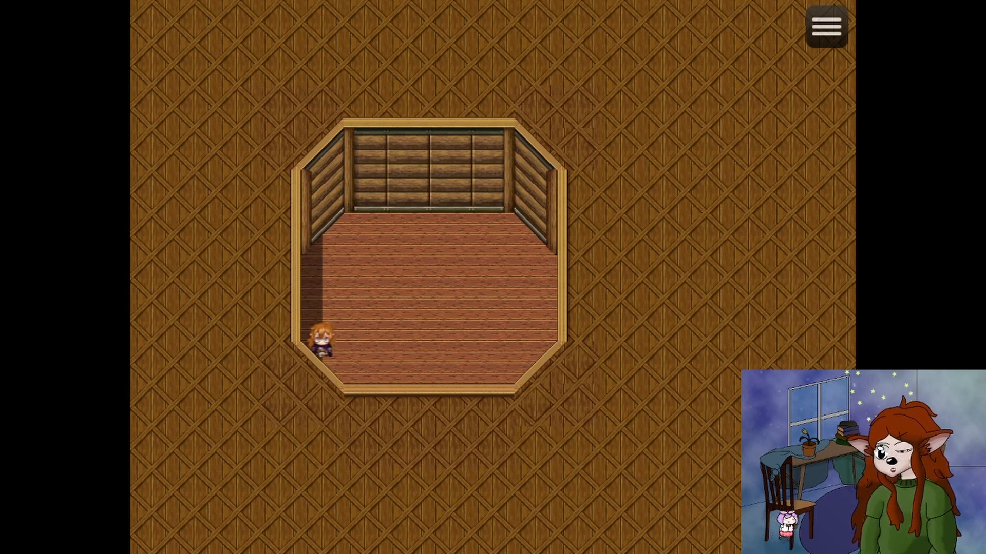
Retest the lower-left diagonal corner and lower wall from several directions, and close the playtest.
key("Down")
key("Down")
key("Down")
key("Right")
key("Right")
key("Left")
key("Left")
key("Up")
key("Up")
key("Up")
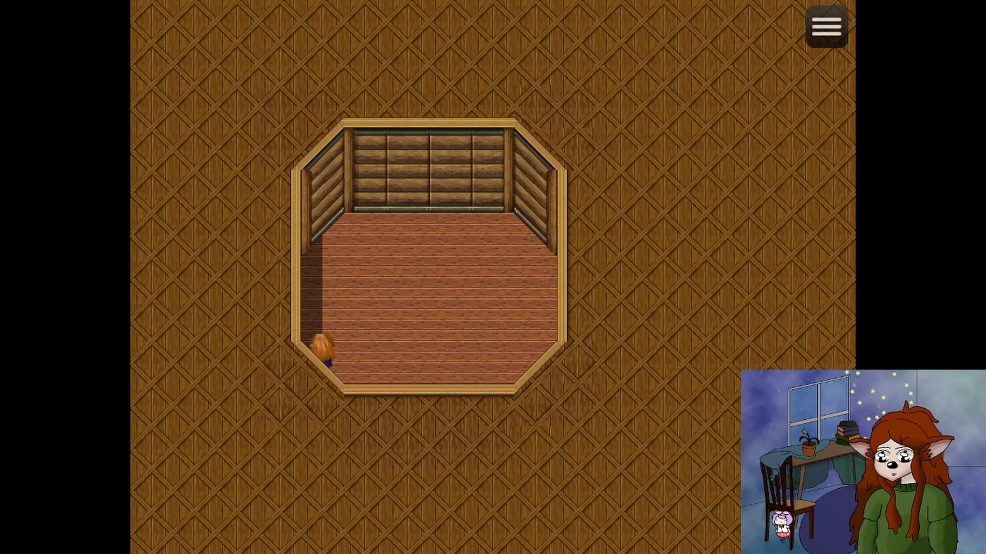
key("Right")
key("Right")
key("Down")
key("F4")
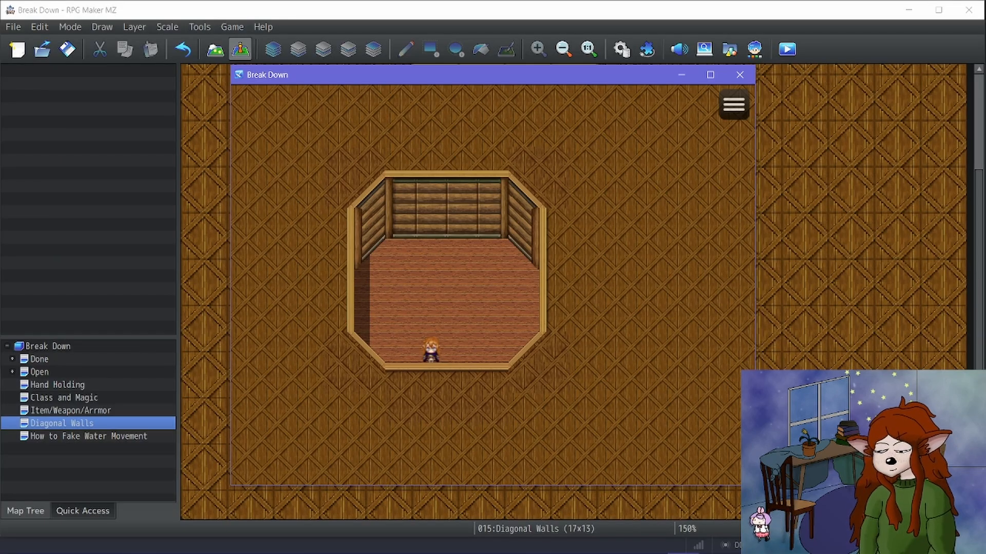
left_click(739, 75)
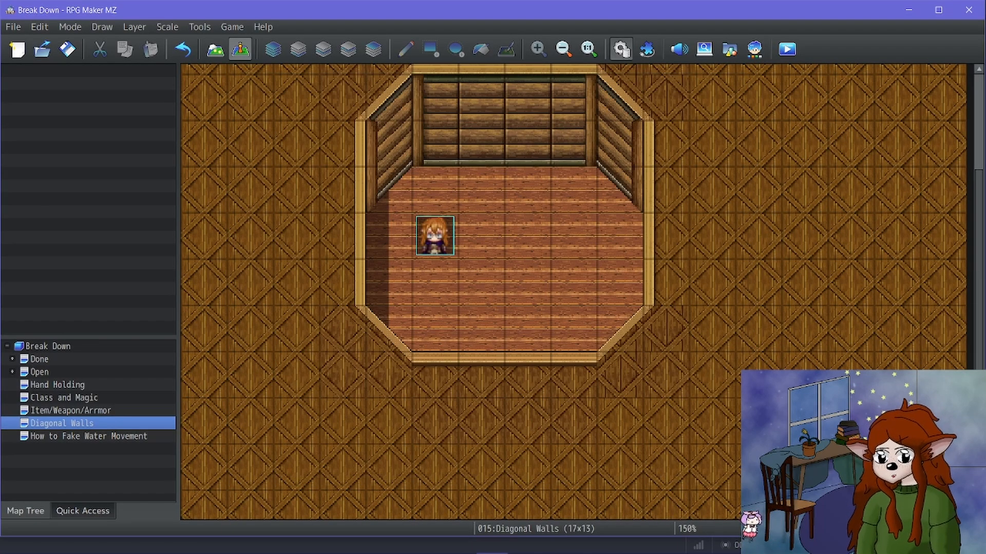
Bring up the four-direction passage settings on Inside_Dia's D page and accept the database.
left_click(621, 49)
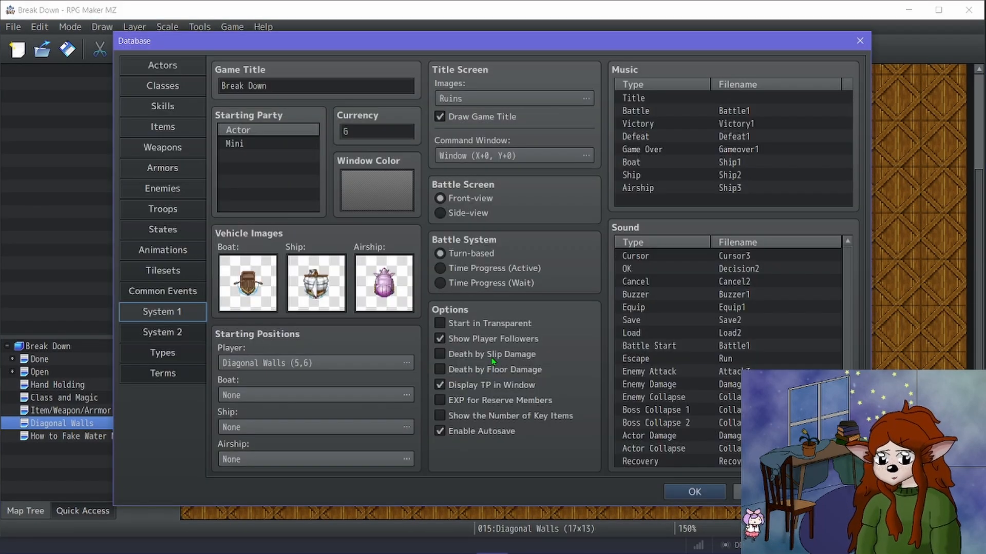
left_click(157, 270)
left_click(608, 459)
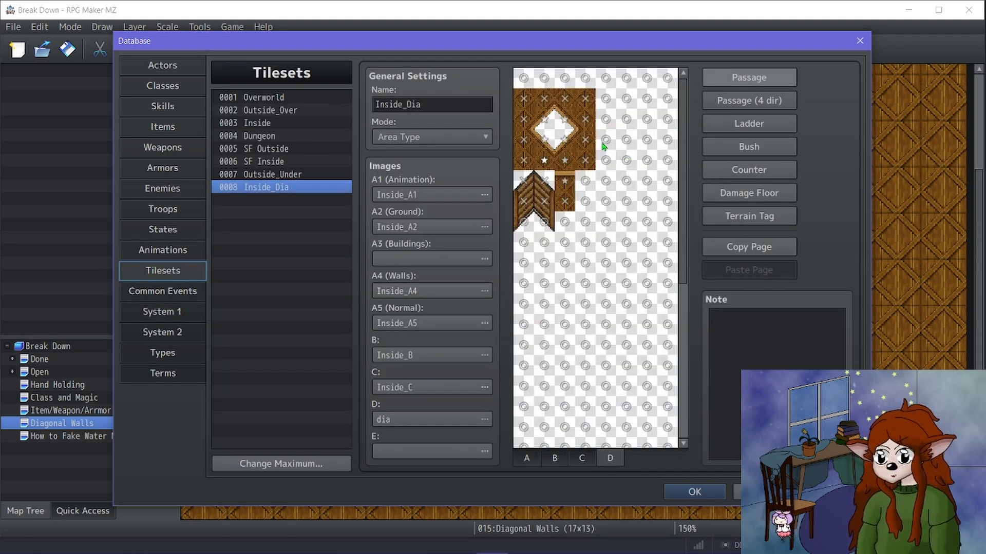
left_click(749, 101)
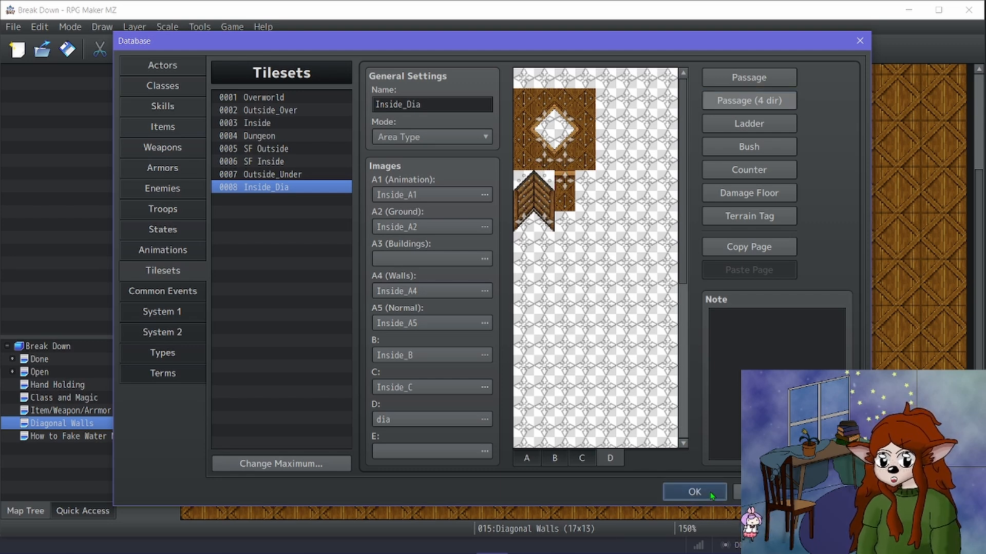
left_click(712, 495)
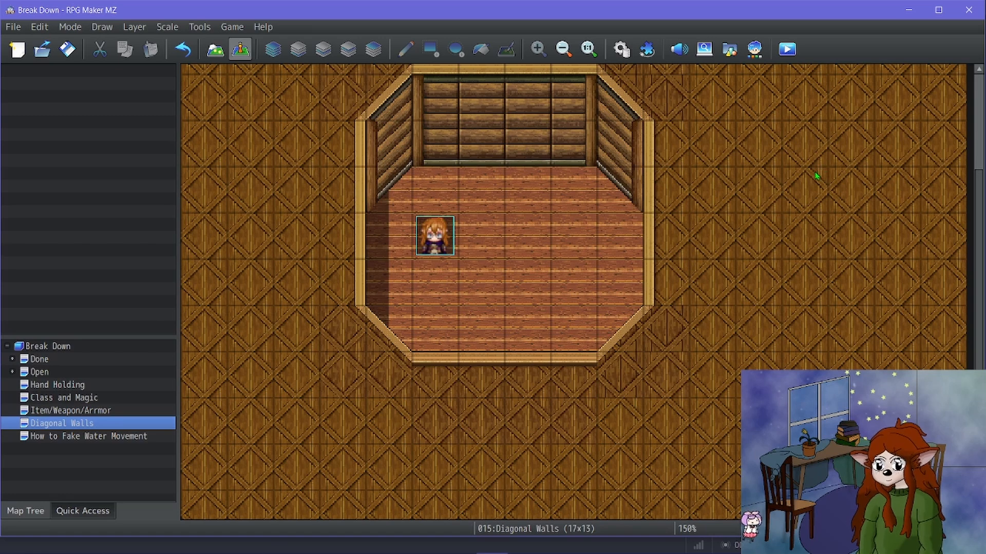
Run the playtest again in full screen and begin a new game to recheck the diagonal walls.
key("ctrl+r")
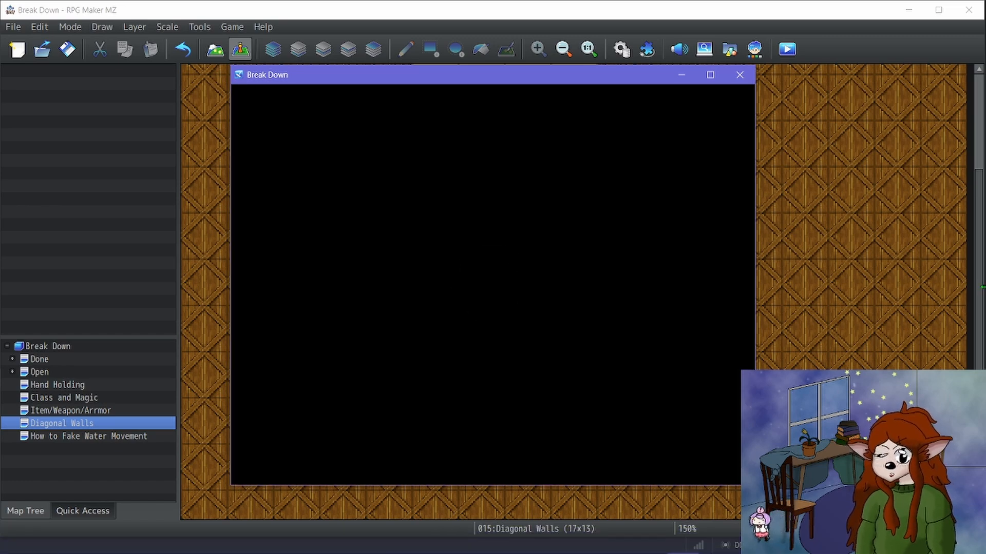
key("Up")
key("Return")
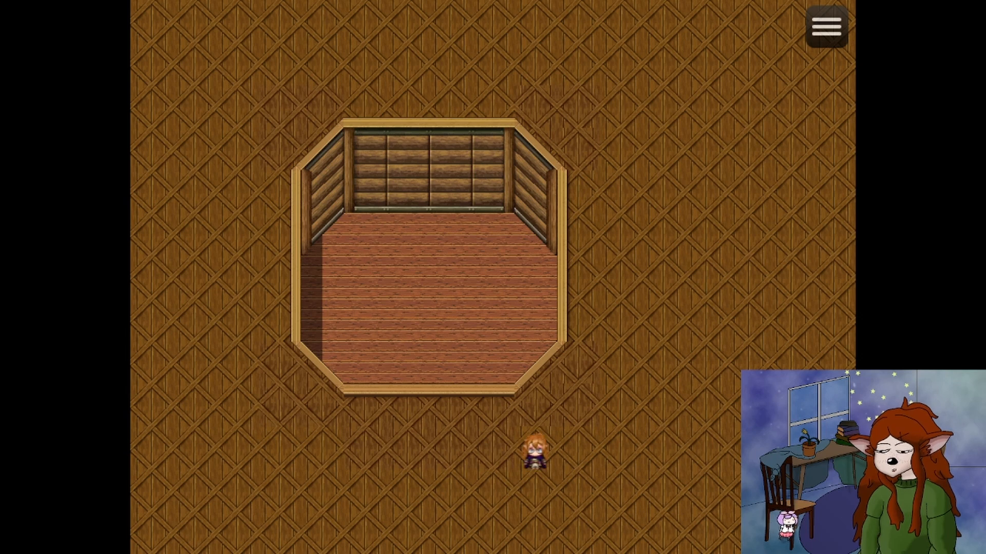
Walk the character across the room's lower-right diagonal corner and lower wall from both sides, and close the playtest.
key("Up")
key("Right")
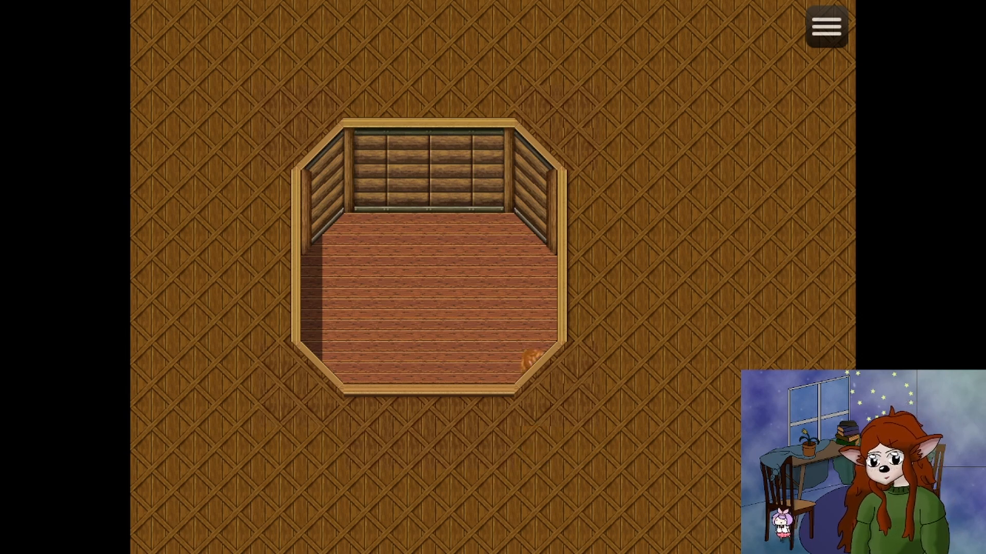
key("Down")
key("Up")
key("Left")
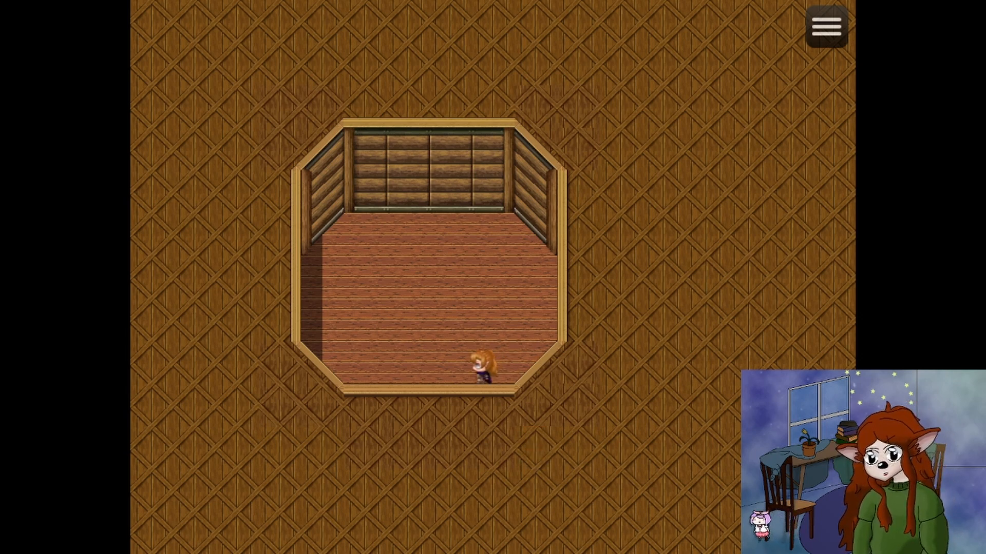
key("Down")
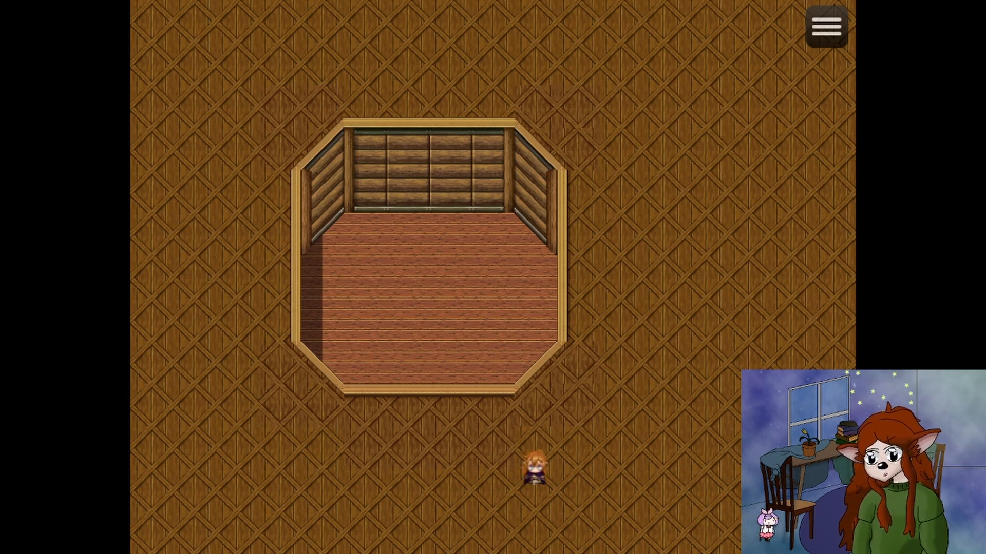
key("Up")
key("Left")
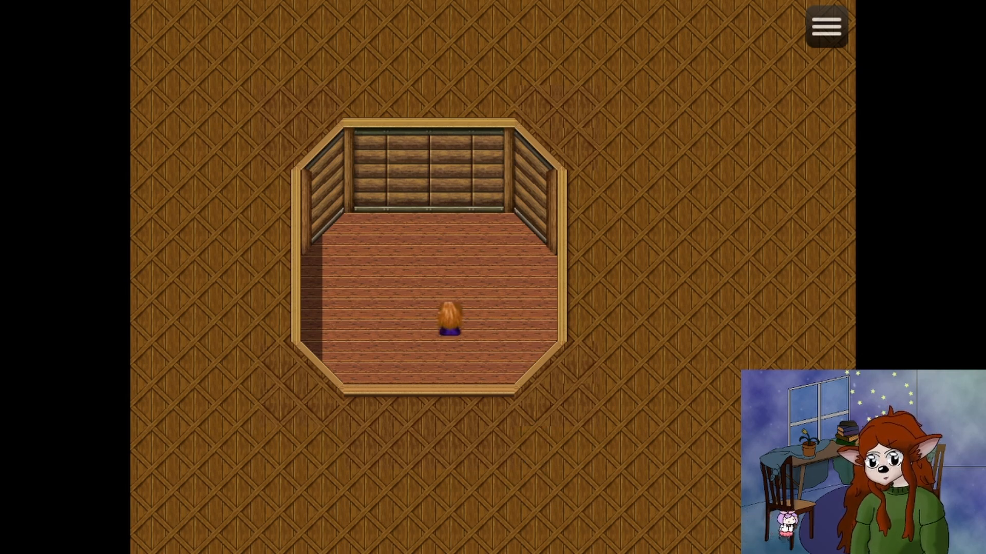
key("Down")
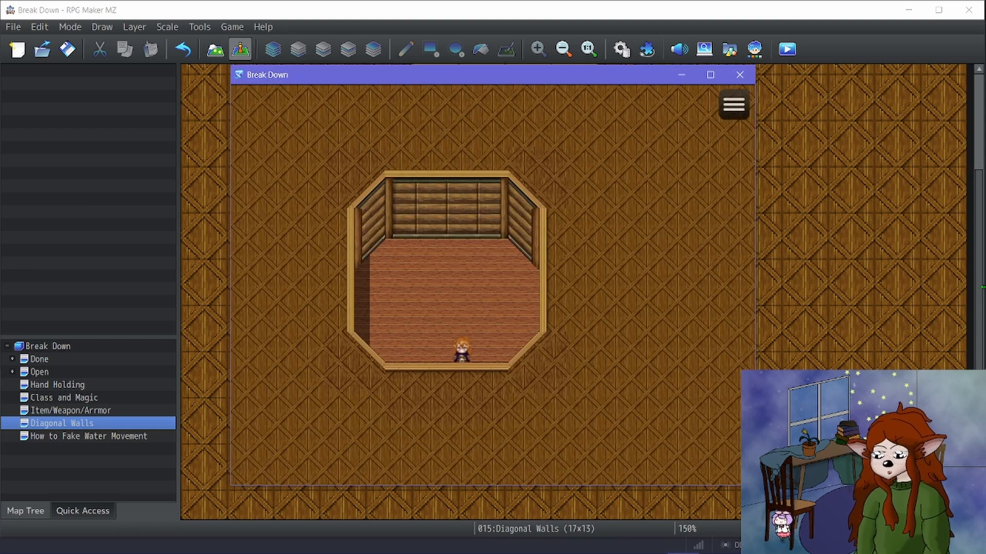
left_click(740, 75)
Review the basic passage settings of the dia tiles on Inside_Dia's D page and accept the database.
left_click(621, 49)
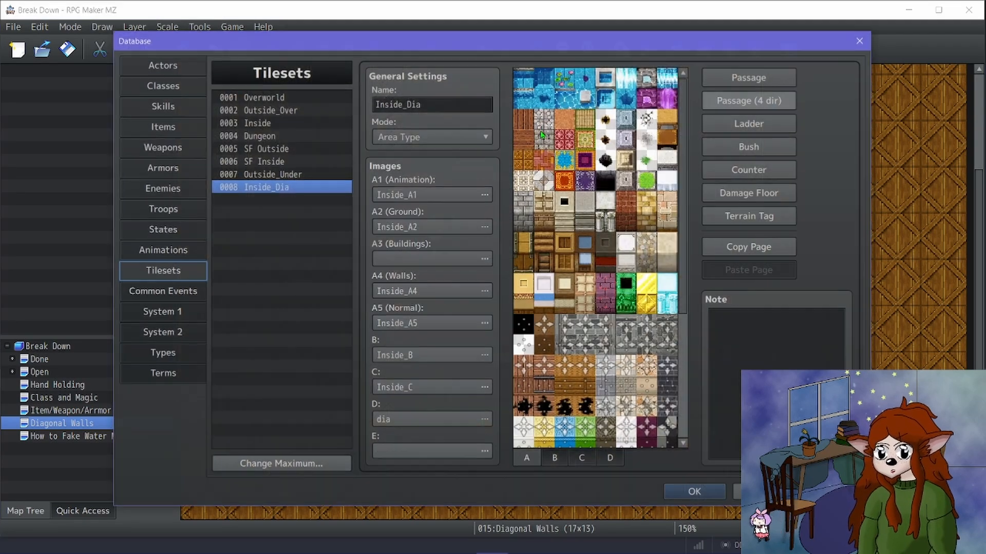
left_click(610, 459)
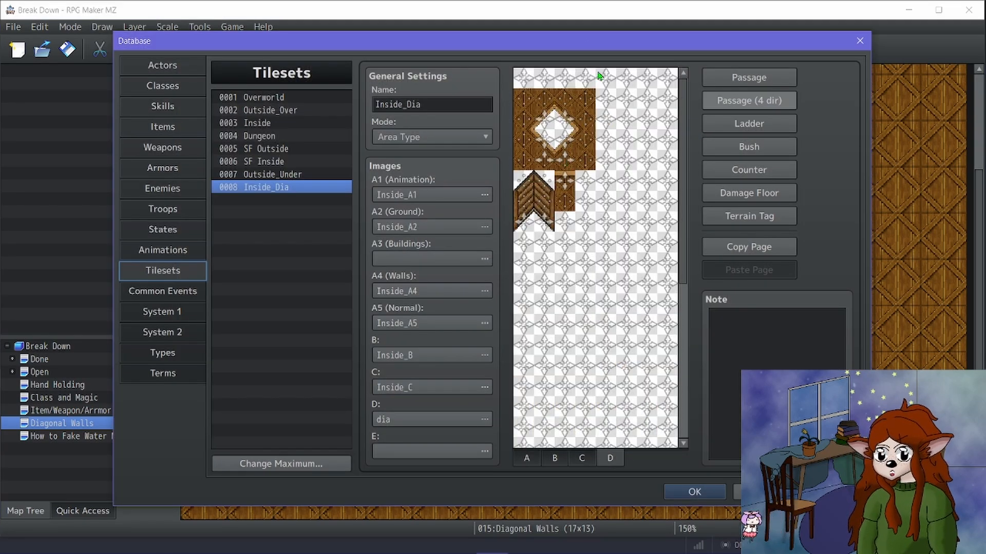
left_click(739, 78)
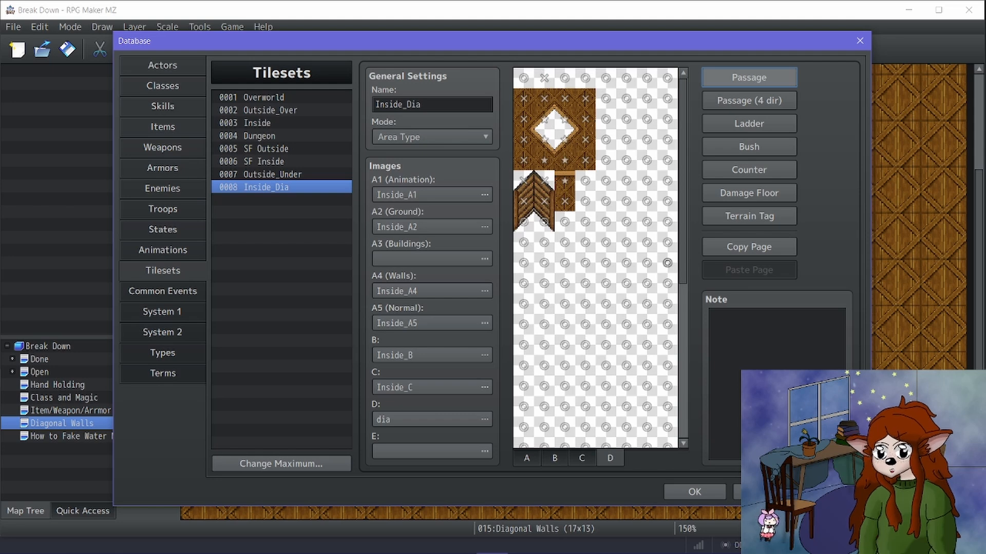
left_click(717, 491)
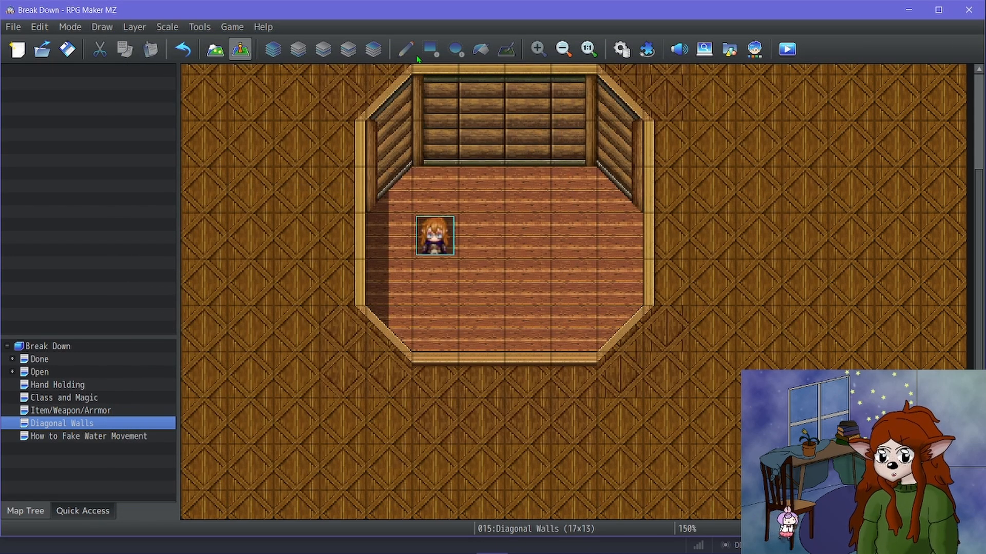
Place the D page's blank tile, second in the first row, on layer 4 beneath the room's lower diagonal corners.
left_click(214, 49)
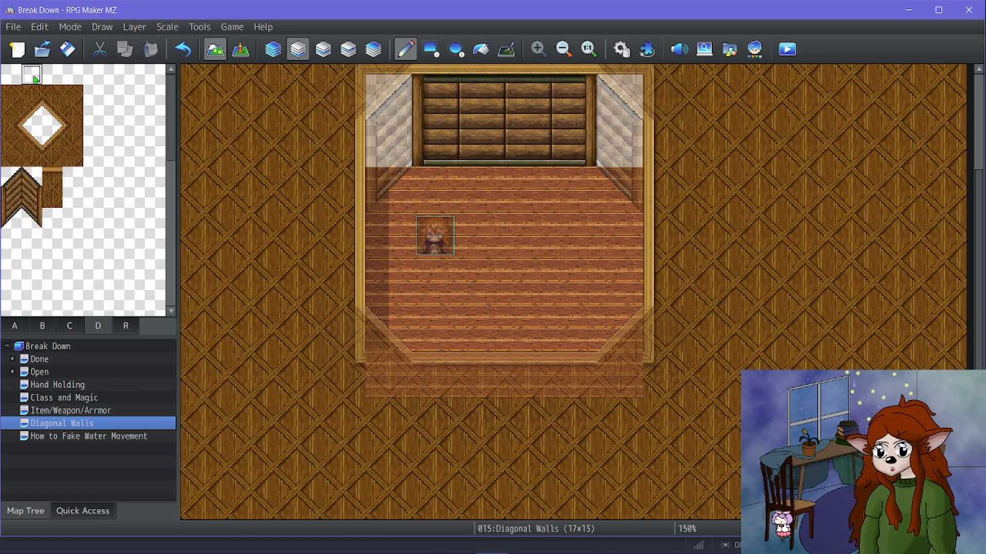
left_click(621, 441)
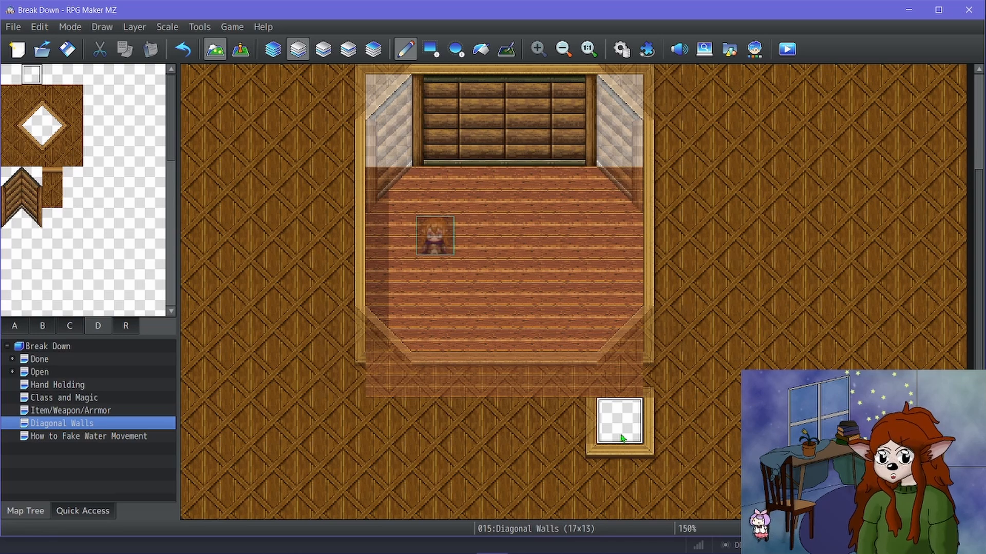
left_click(373, 49)
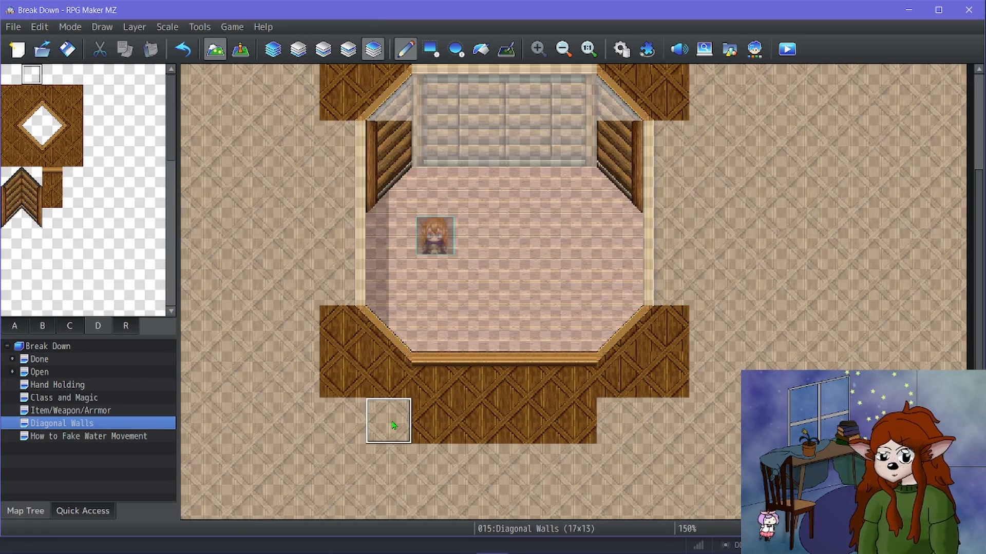
Run the playtest again and begin a new game to check the edited map.
left_click(785, 50)
left_click(481, 301)
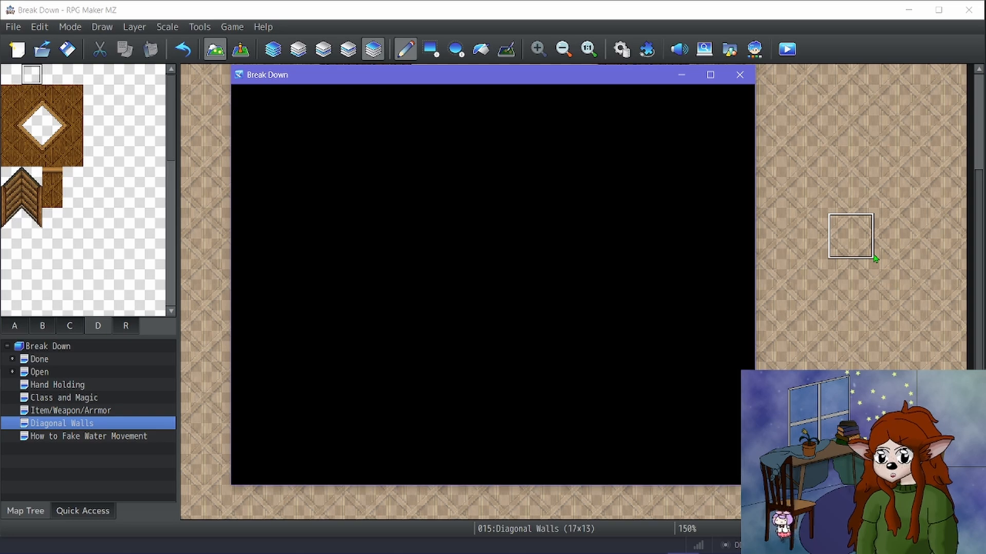
key("Return")
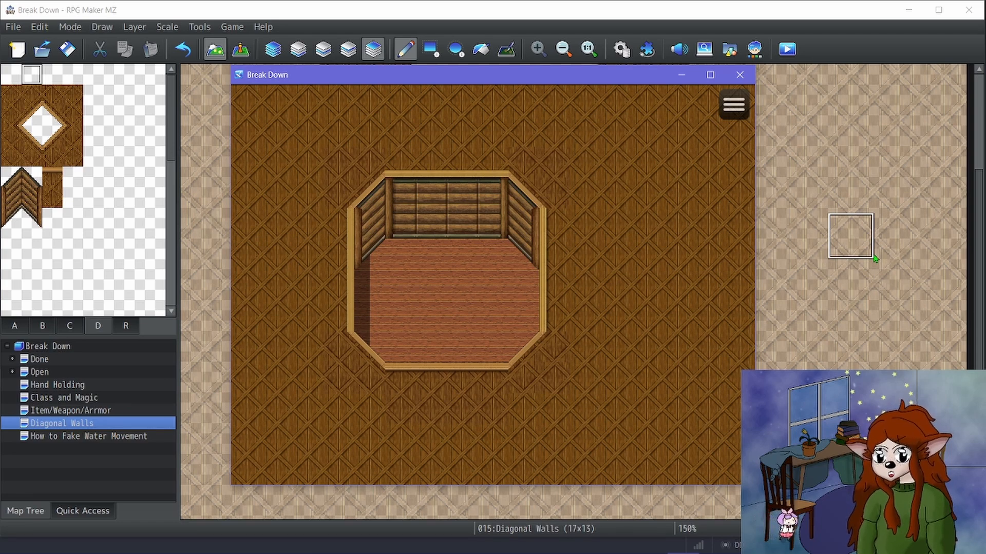
Walk the character around the lower part of the room to retest the diagonal corners.
key("Left")
key("Down")
key("Down")
key("Left")
key("Left")
key("Up")
key("Right")
key("Right")
key("Left")
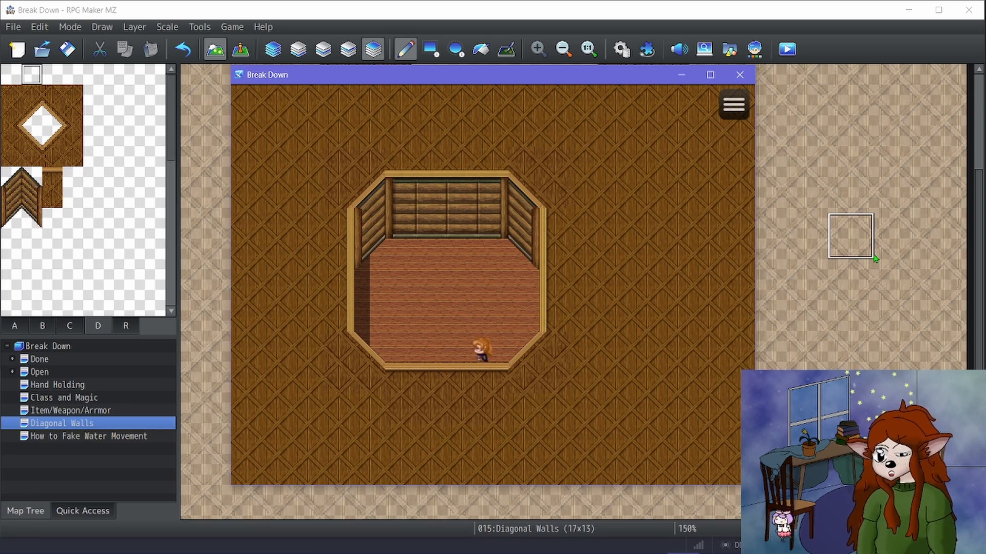
Walk the character along and behind the lower wall to test its passage from several directions.
key("Left")
key("Up")
key("Left")
key("Down")
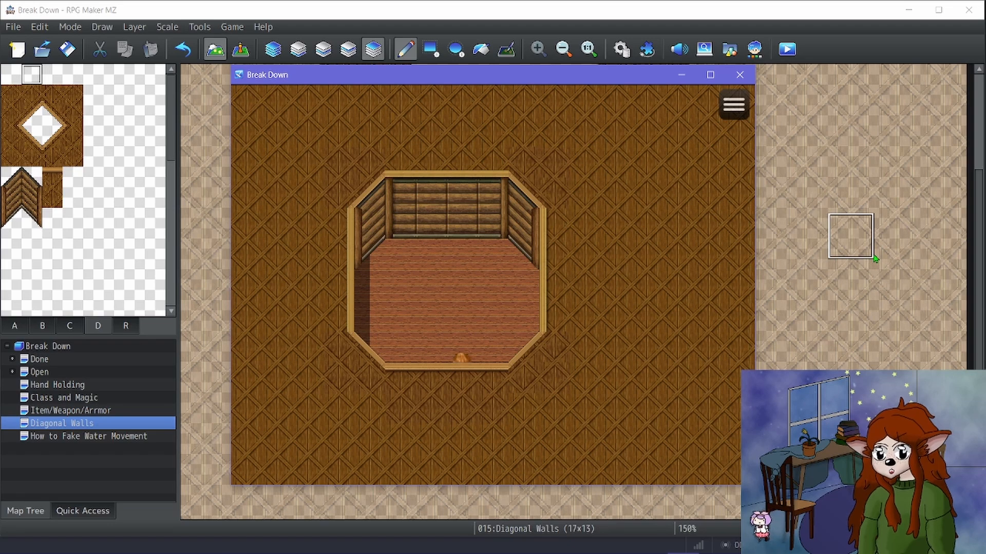
key("Left")
key("Up")
key("Down")
key("Right")
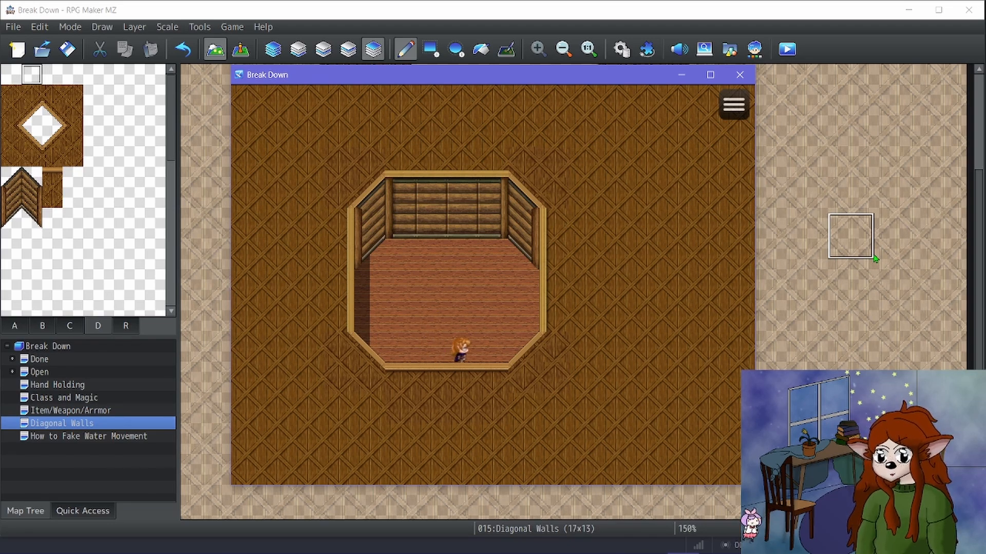
Walk the character along the upper wall and back down through the room, and close the playtest.
key("Up")
key("Left")
key("Up")
key("Left")
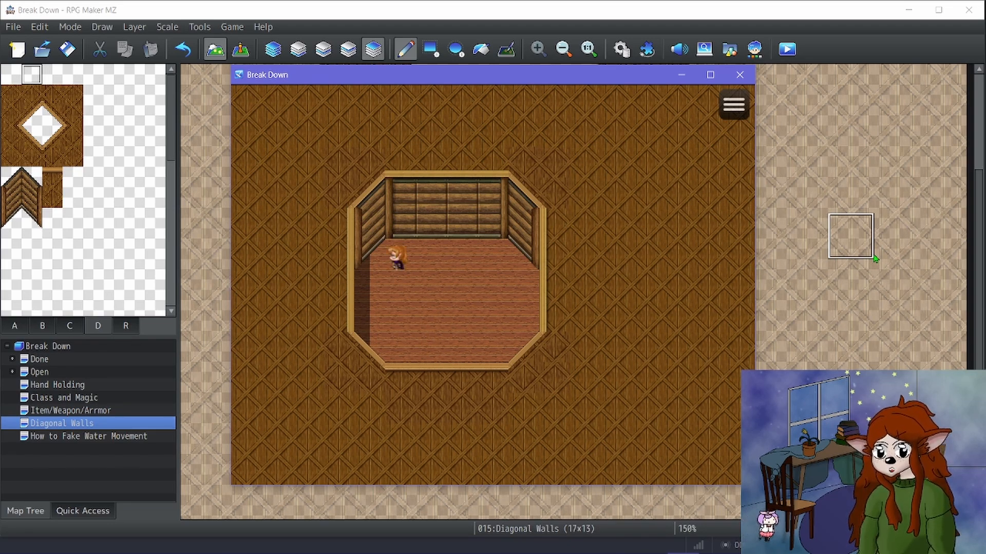
key("Right")
key("Right")
key("Left")
key("Left")
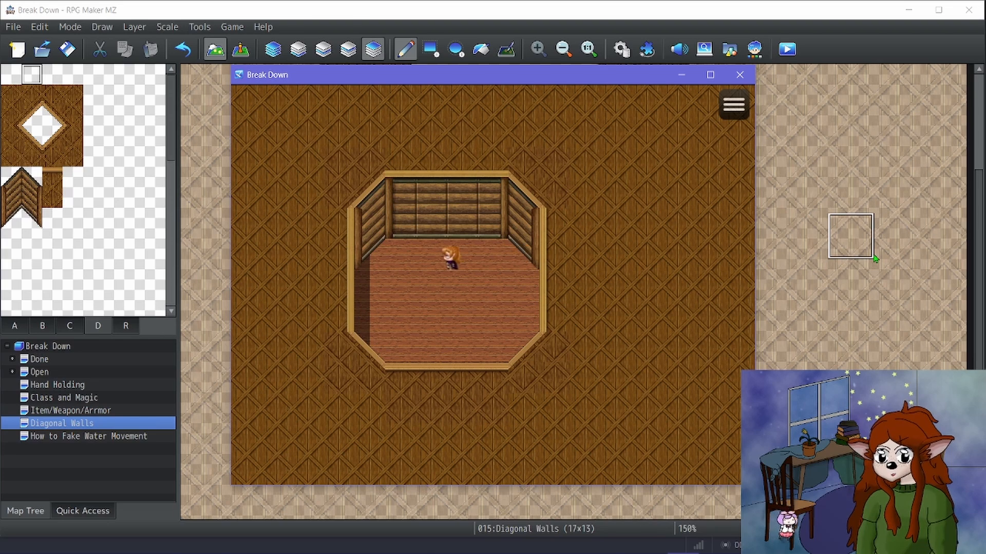
key("Left")
key("Left")
key("Down")
key("Down")
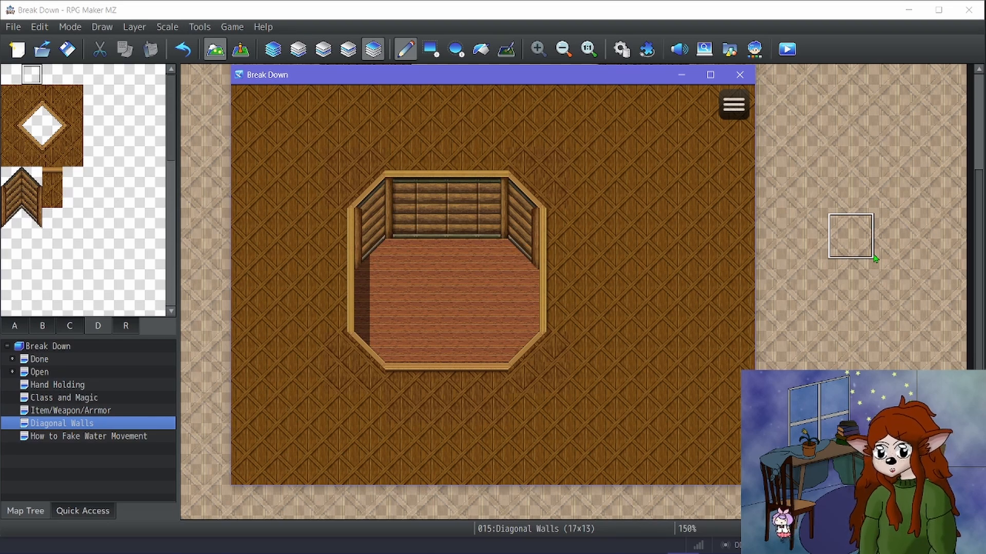
key("Left")
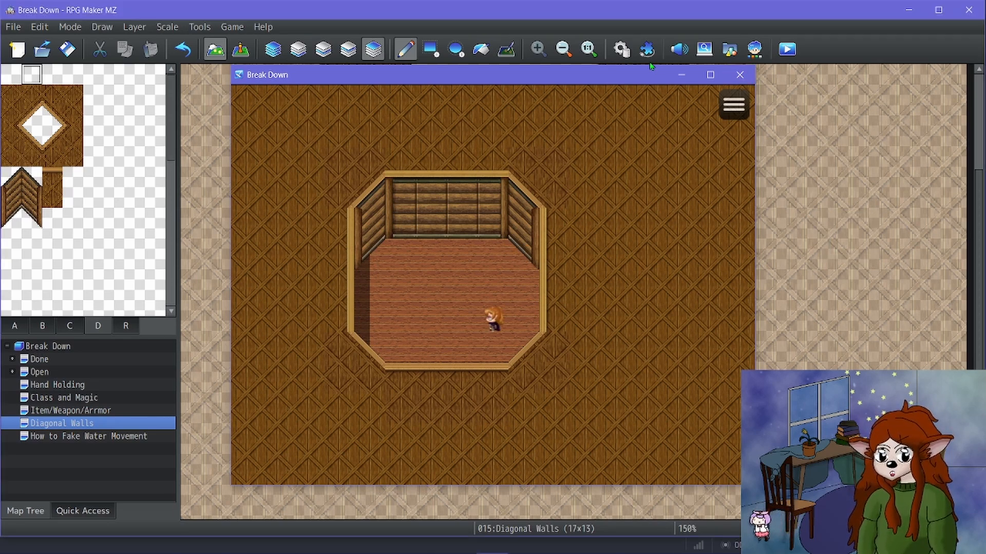
left_click(740, 74)
Change the starting party's actor to Walking in the System 1 settings and accept the database.
left_click(621, 49)
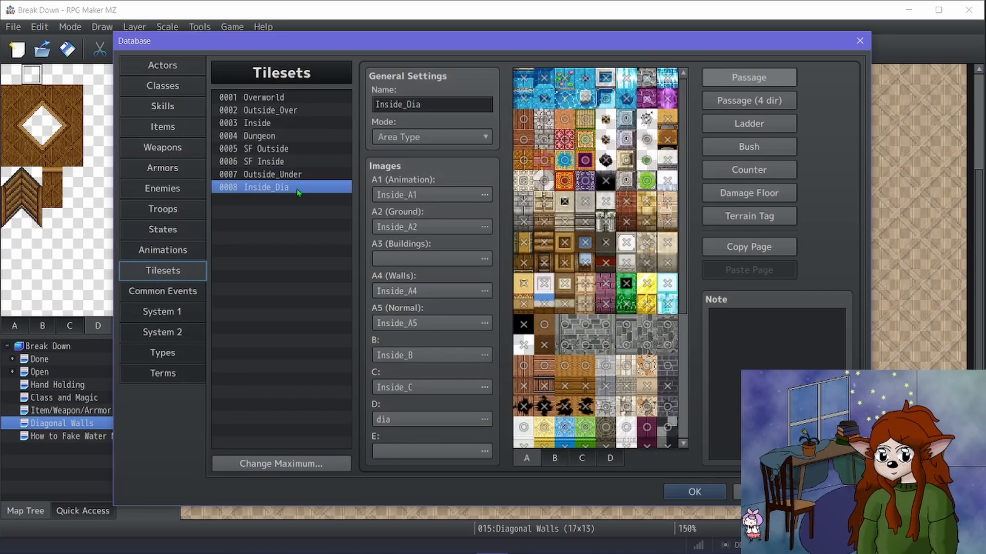
left_click(181, 336)
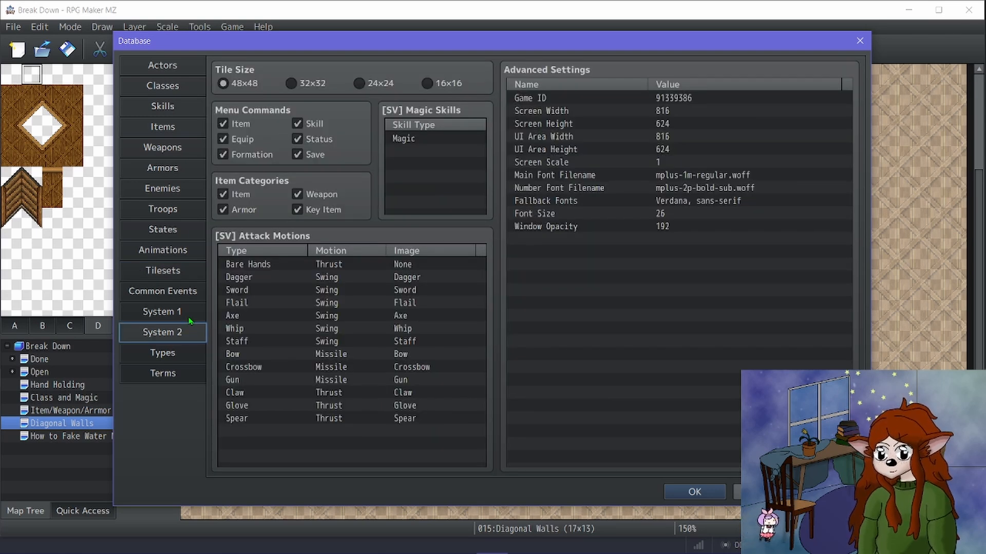
left_click(191, 320)
double_click(276, 149)
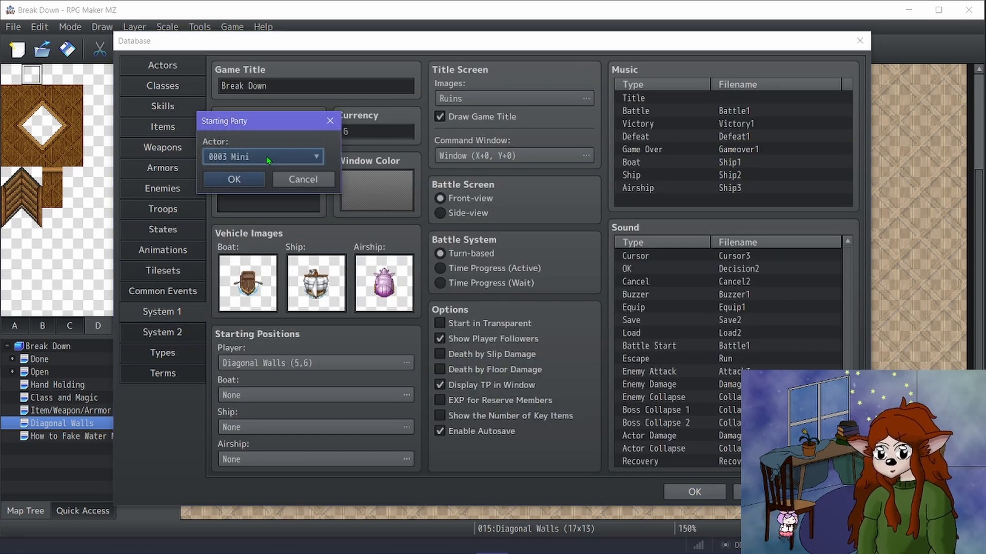
left_click(261, 156)
left_click(251, 185)
left_click(251, 183)
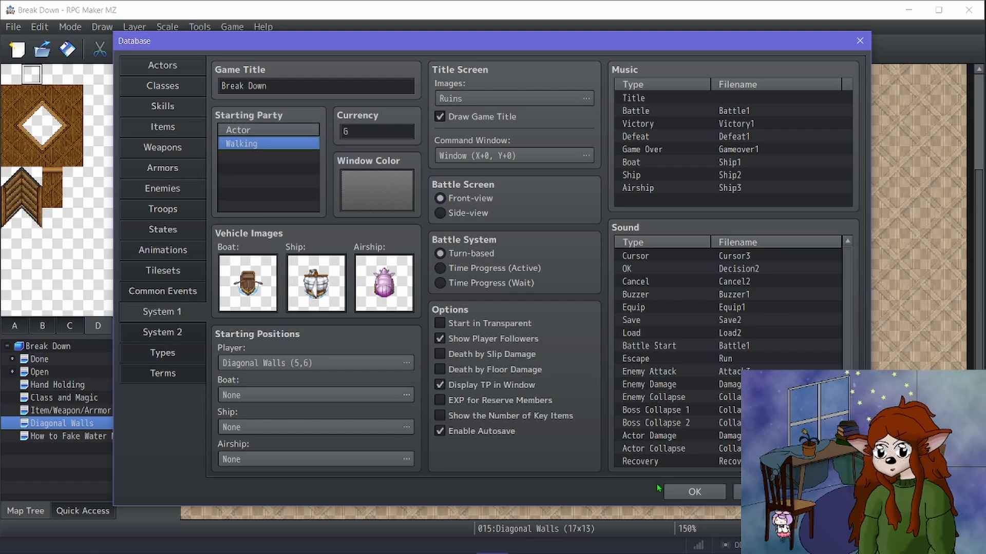
left_click(688, 492)
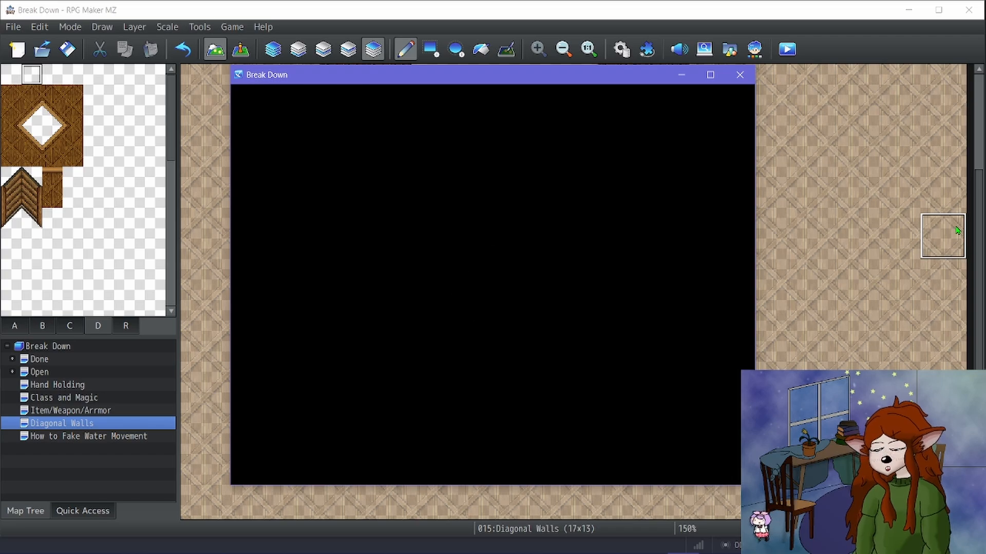
Begin a new game in full screen and walk the tall character around the lower-left diagonal corner.
key("F4")
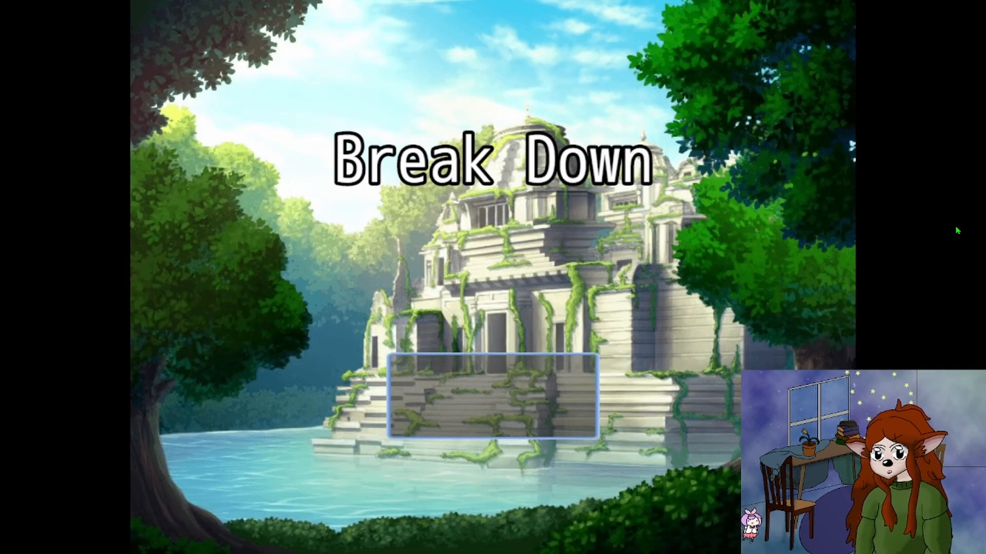
key("Return")
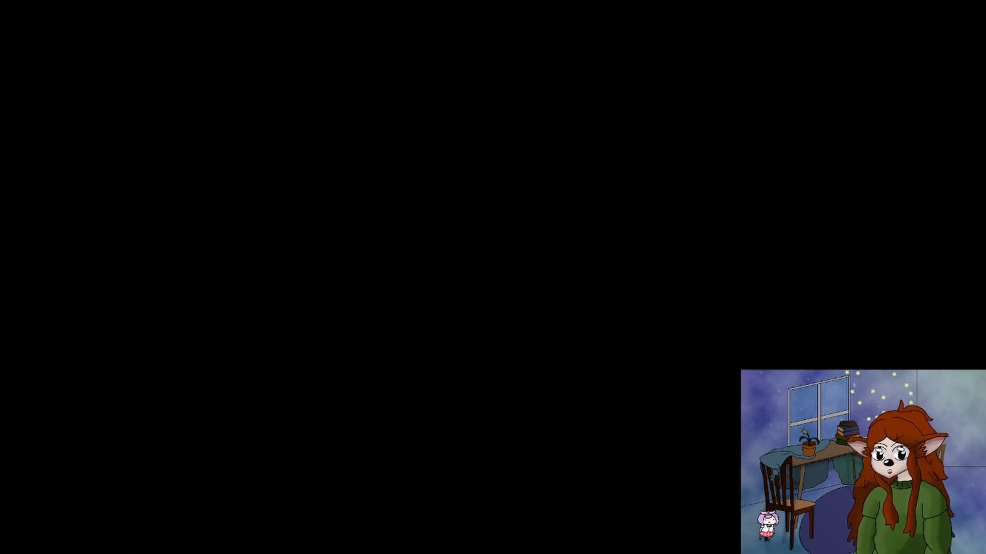
key("Down")
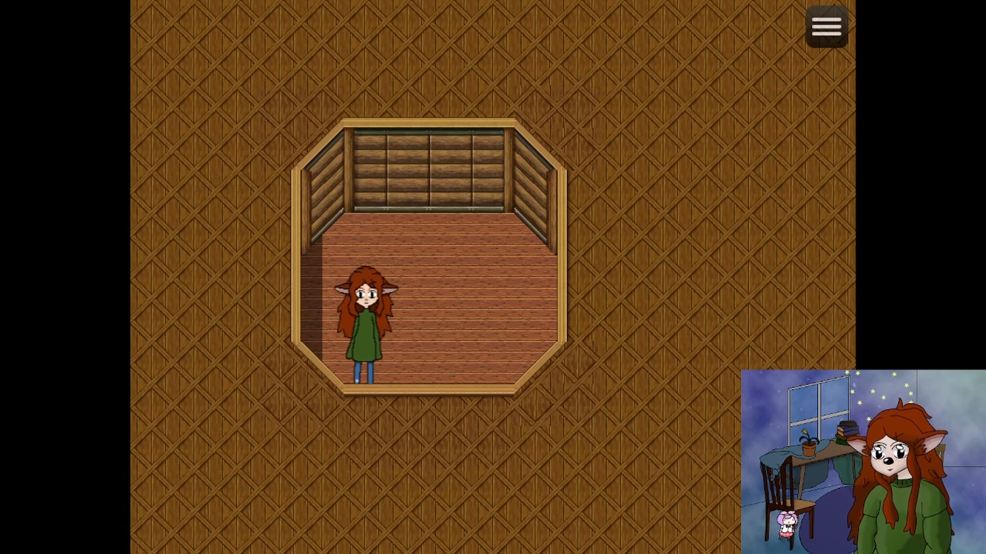
key("Left")
key("Right")
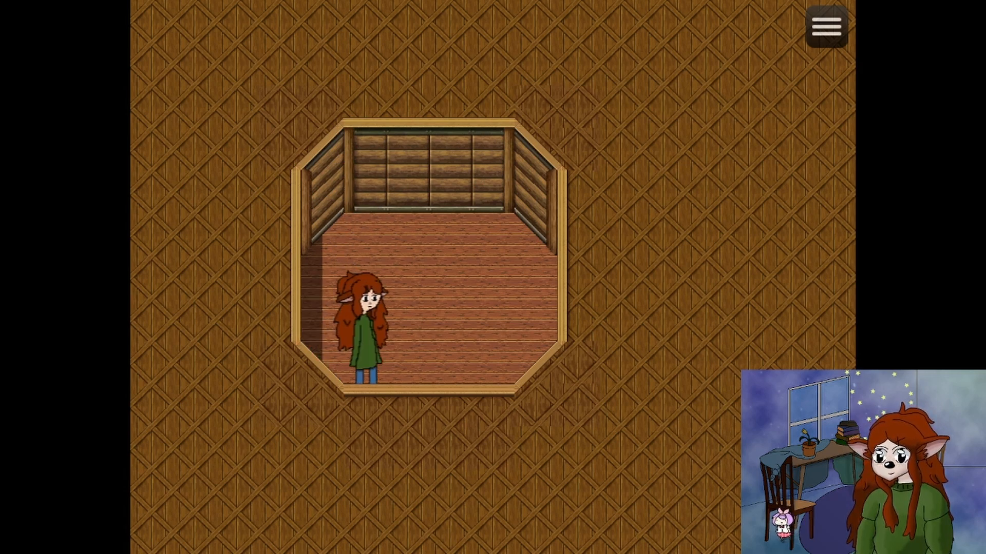
key("Left")
key("Left")
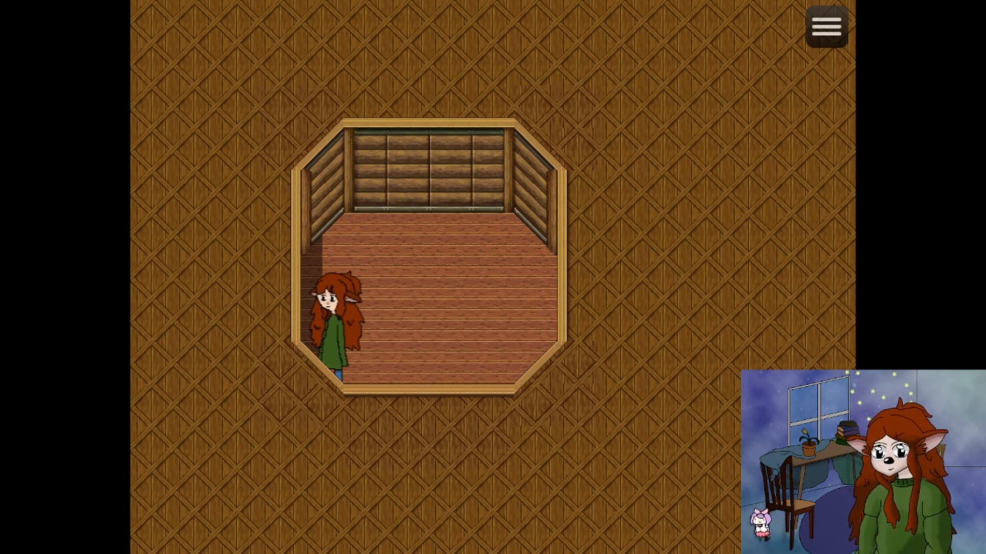
key("Right")
Walk the tall character up against the upper-right diagonal wall and turn side to side to check the overlap.
key("Up")
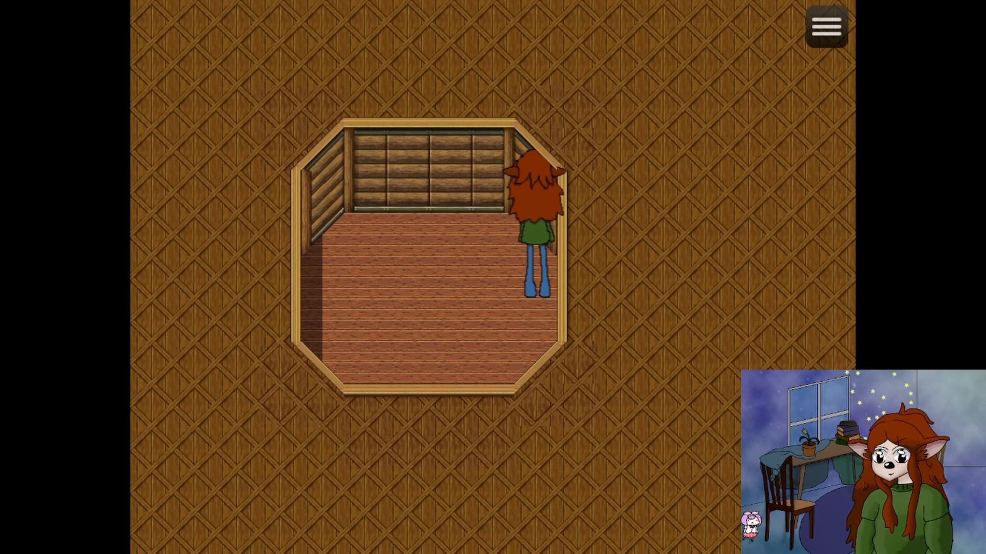
key("Left")
key("Right")
key("Left")
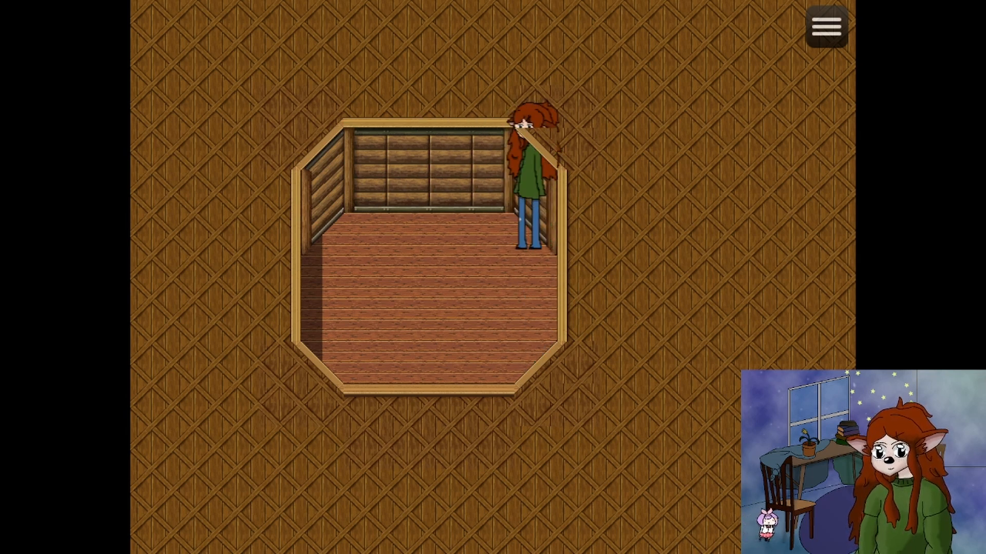
key("Right")
key("Right")
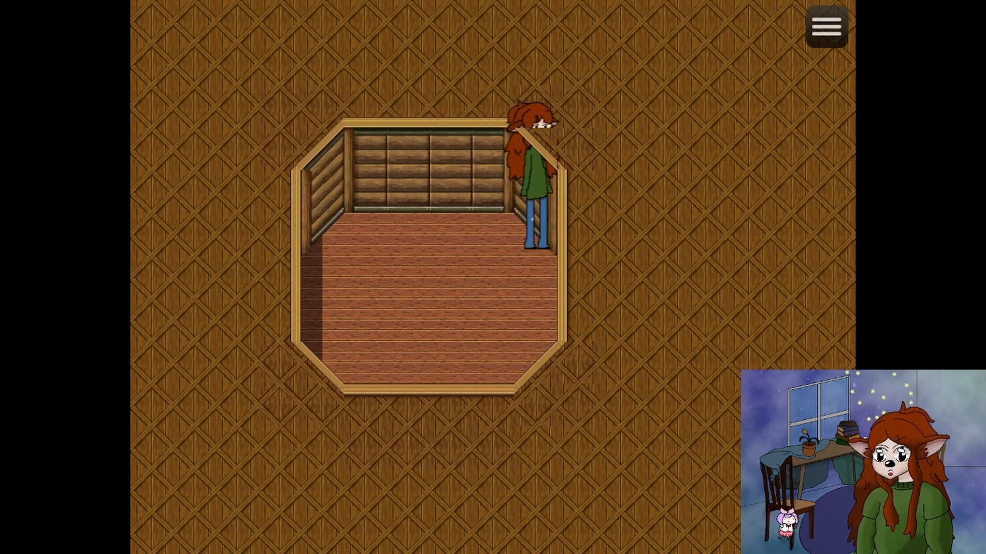
key("Left")
key("Right")
key("Right")
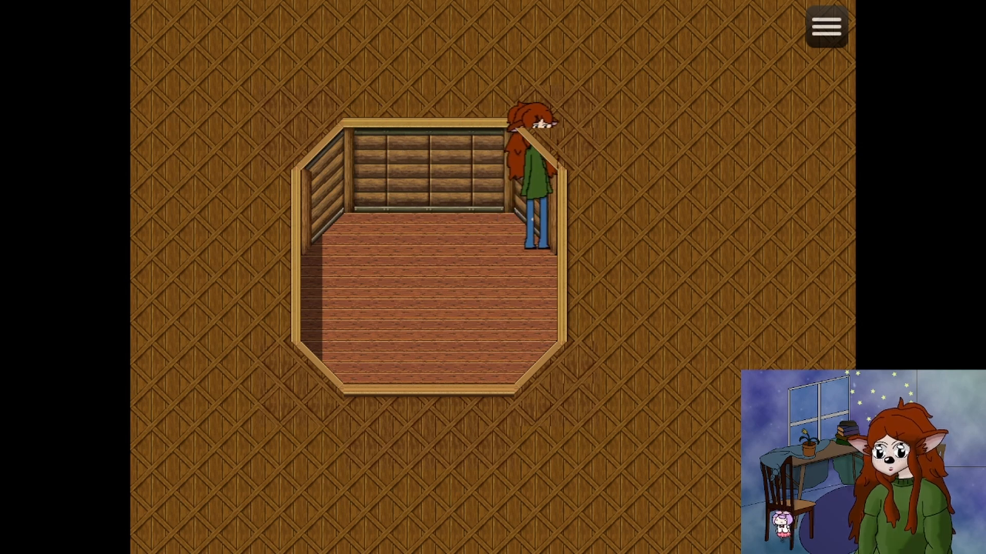
Walk the tall character along the upper wall and down to the lower-left diagonal corner to check the overlap.
key("Left")
key("Right")
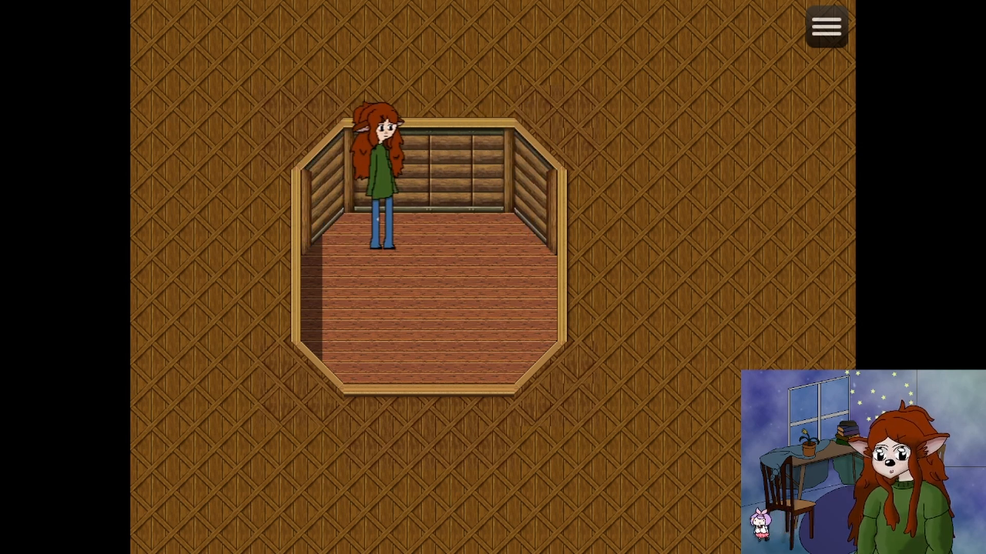
key("Left")
key("Down")
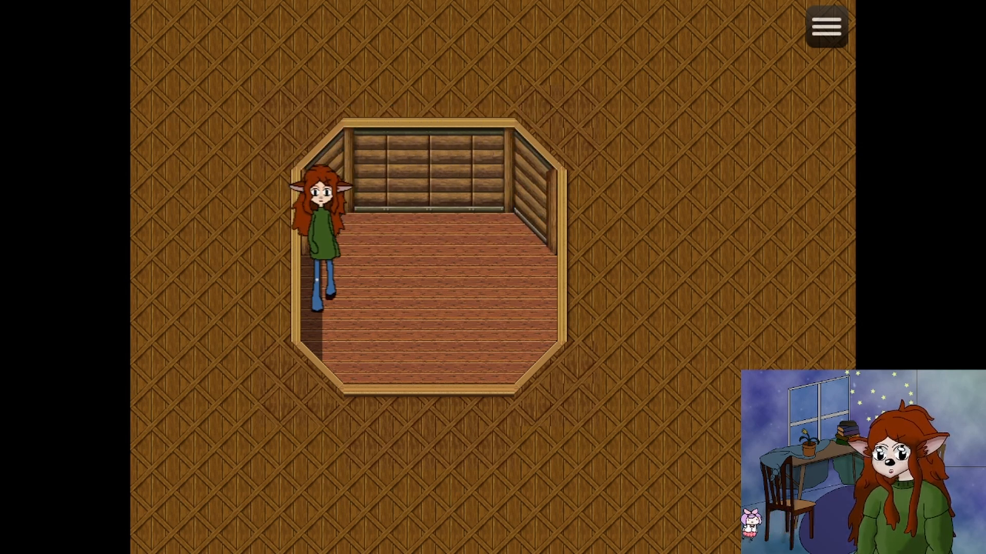
key("Right")
key("Left")
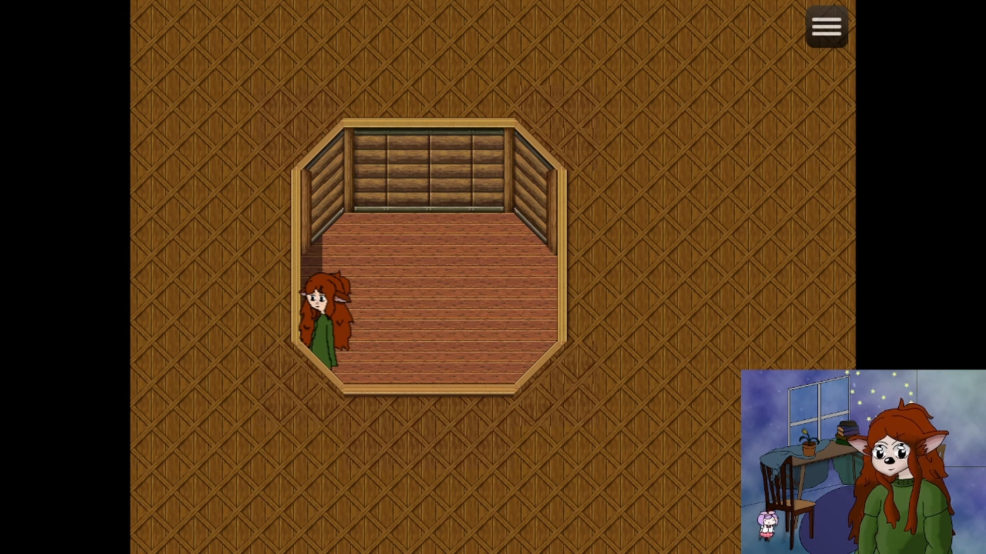
Walk the tall character across to the right wall, back along the lower wall and into the room's middle.
key("Right")
key("Up")
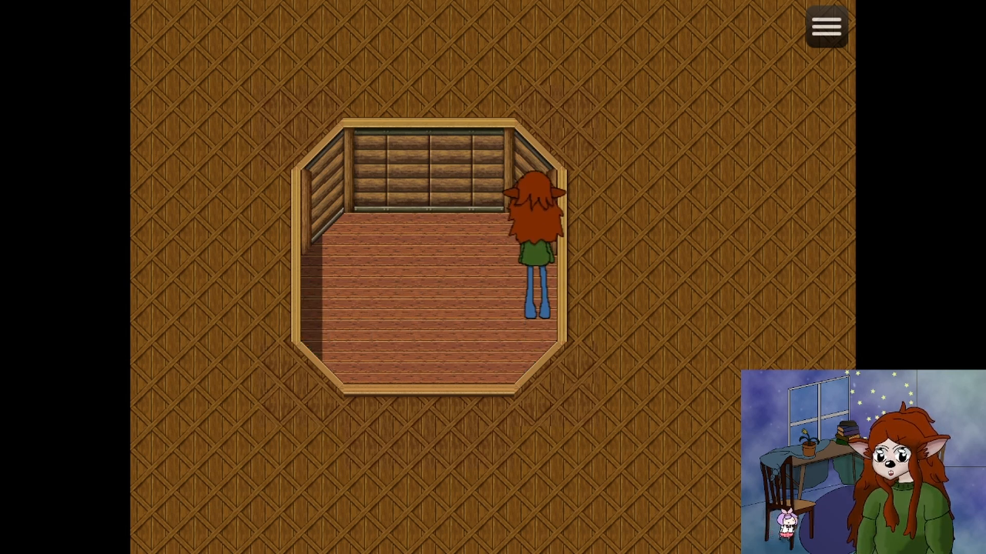
key("Left")
key("Left")
key("Down")
key("Right")
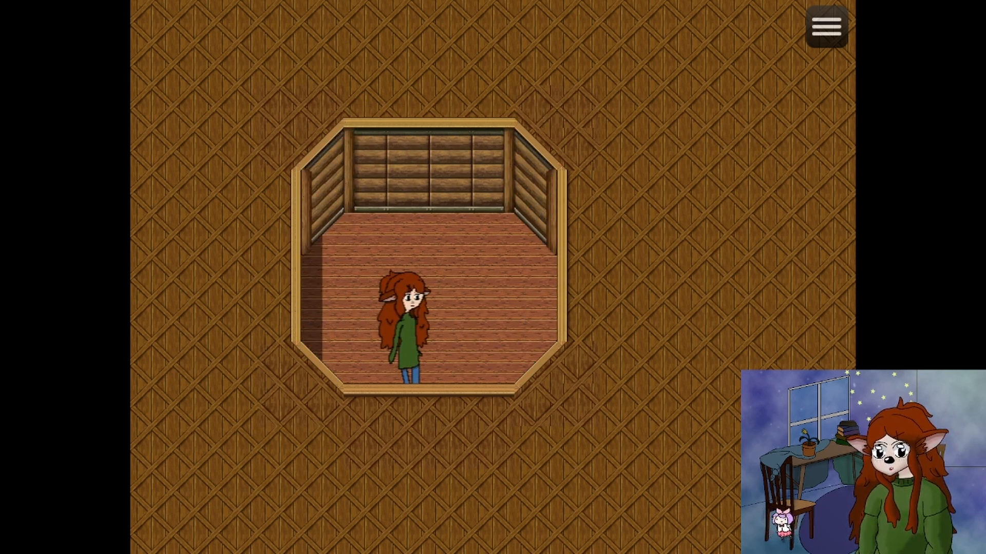
key("Up")
key("Down")
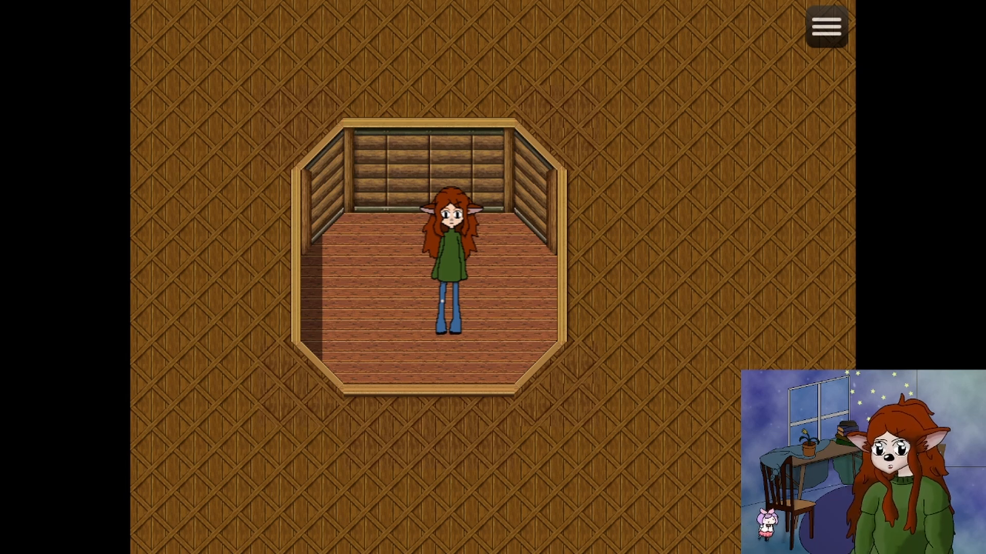
Walk the tall character up into the upper-right diagonal corner and back down to the lower wall.
key("Up")
key("Right")
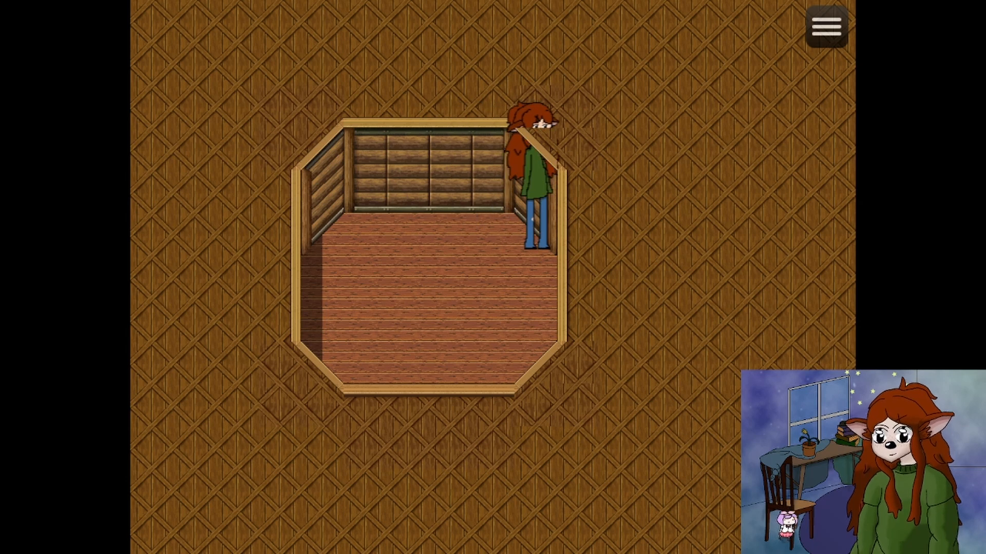
key("Left")
key("Left")
key("Down")
key("Right")
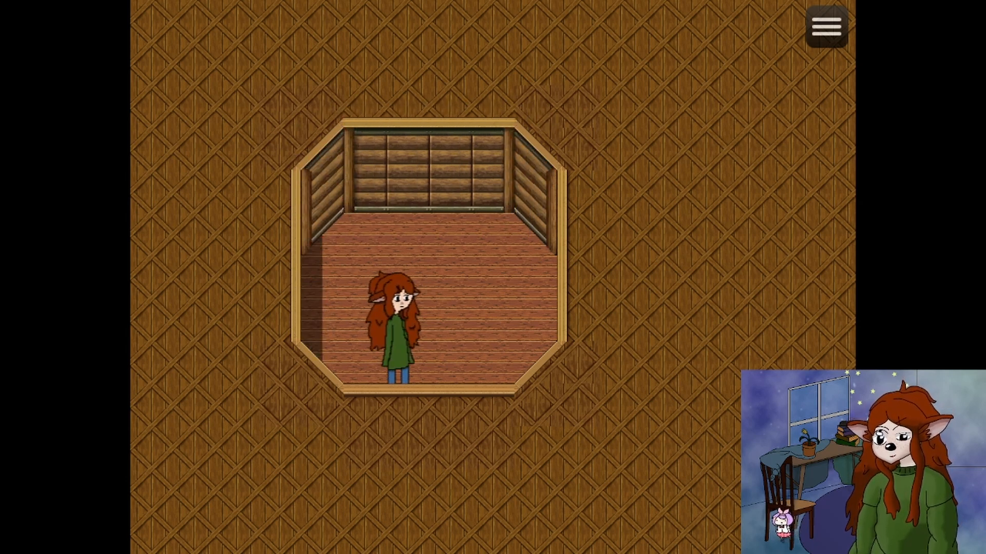
Check the tall character against the upper-left diagonal wall and then the upper-right one.
key("Up")
key("Left")
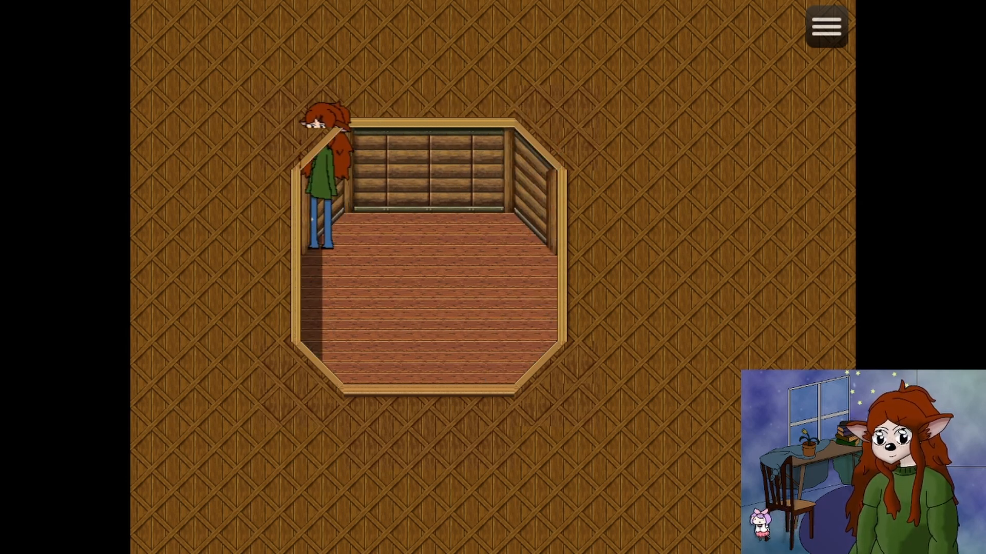
key("Down")
key("Right")
key("Up")
key("Right")
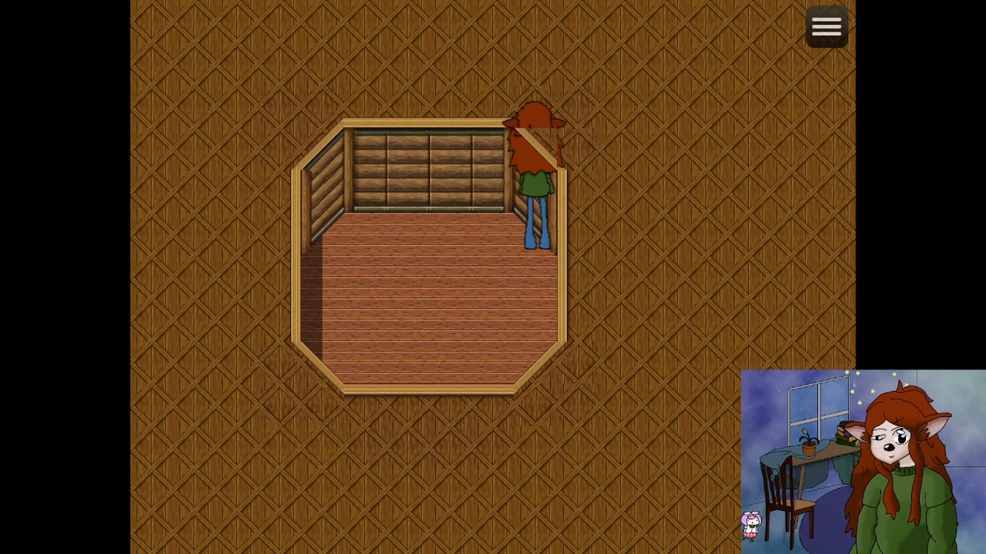
Walk the tall character down to the lower wall, around the left side and back to the room's middle.
key("Left")
key("Down")
key("Right")
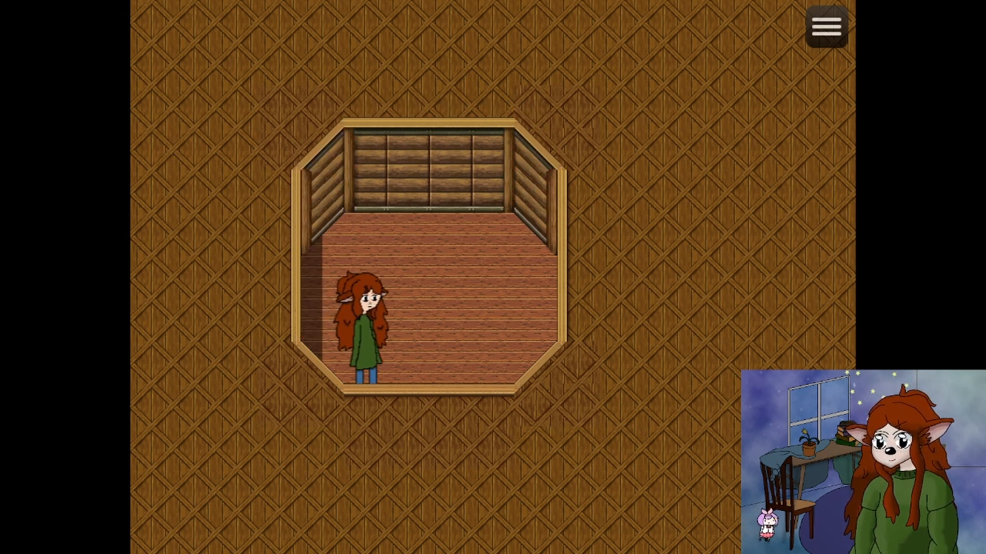
key("Up")
key("Left")
key("Down")
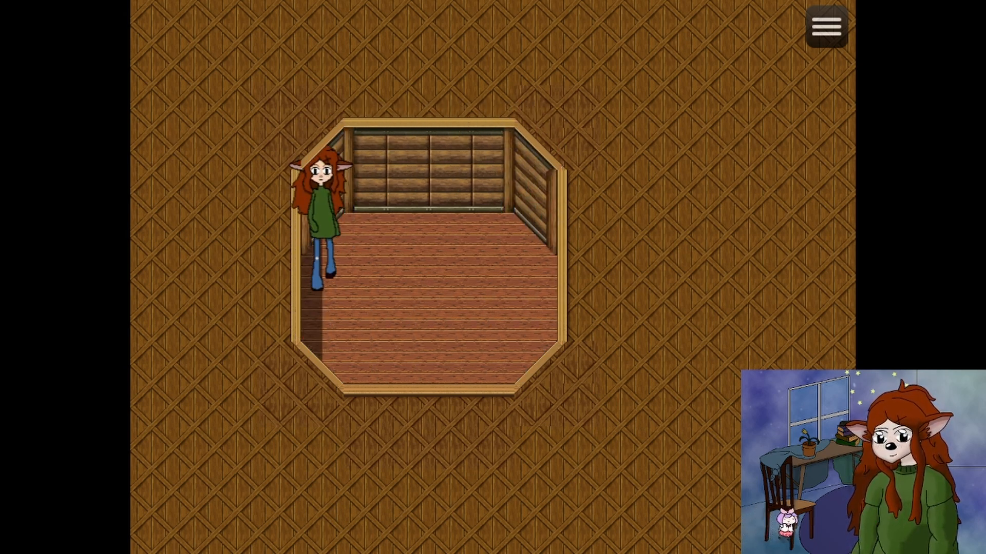
key("Right")
key("Up")
key("Down")
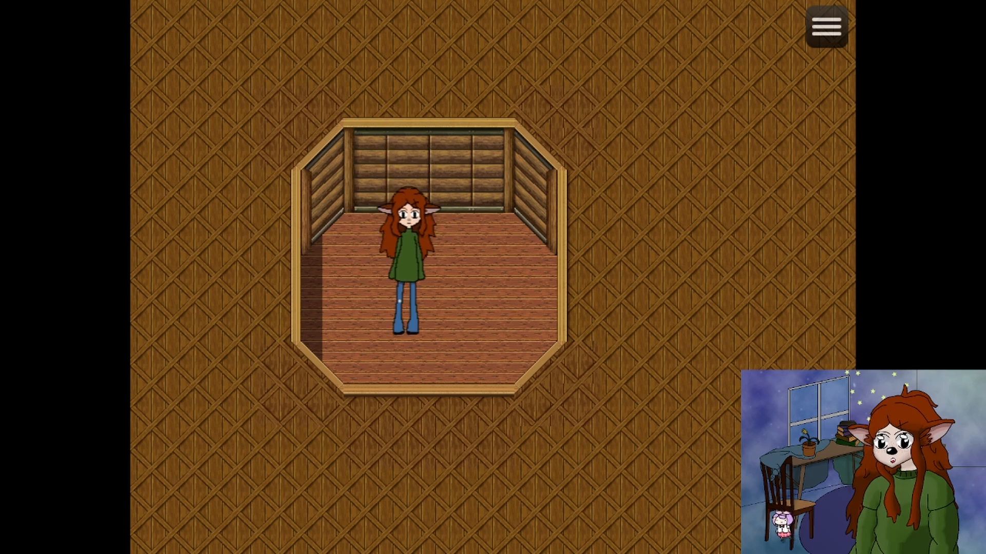
Walk the tall character back and forth along the lower wall to check how the border covers the legs.
key("Left")
key("Down")
key("Left")
key("Right")
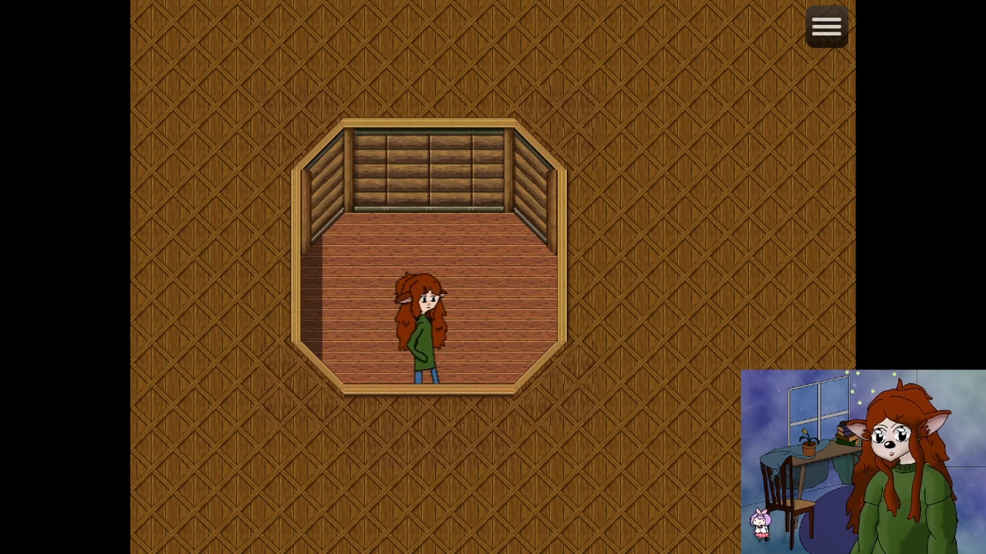
key("Up")
key("Left")
key("Down")
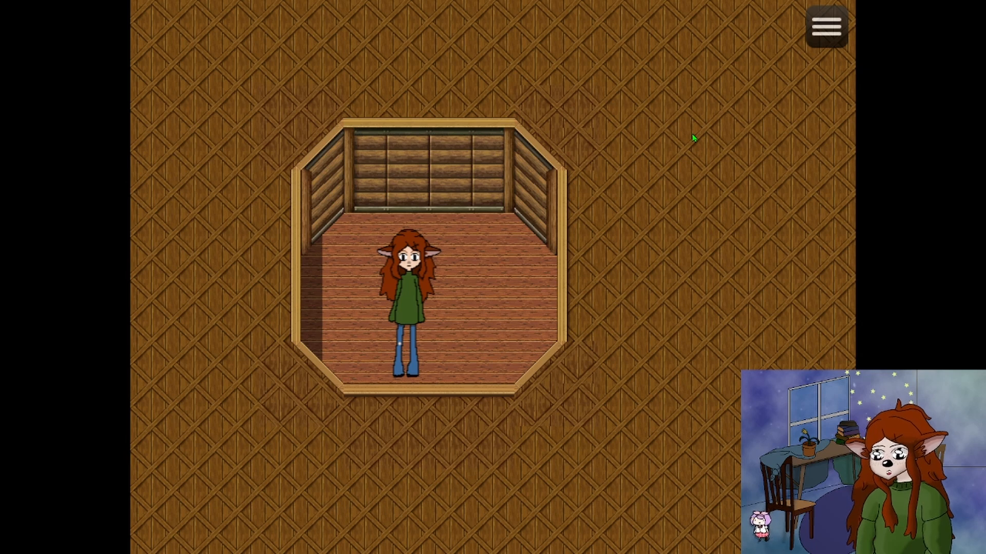
Walk the tall character past the lower-right diagonal corner and back, leave full screen and close the playtest.
key("Left")
key("Right")
key("Up")
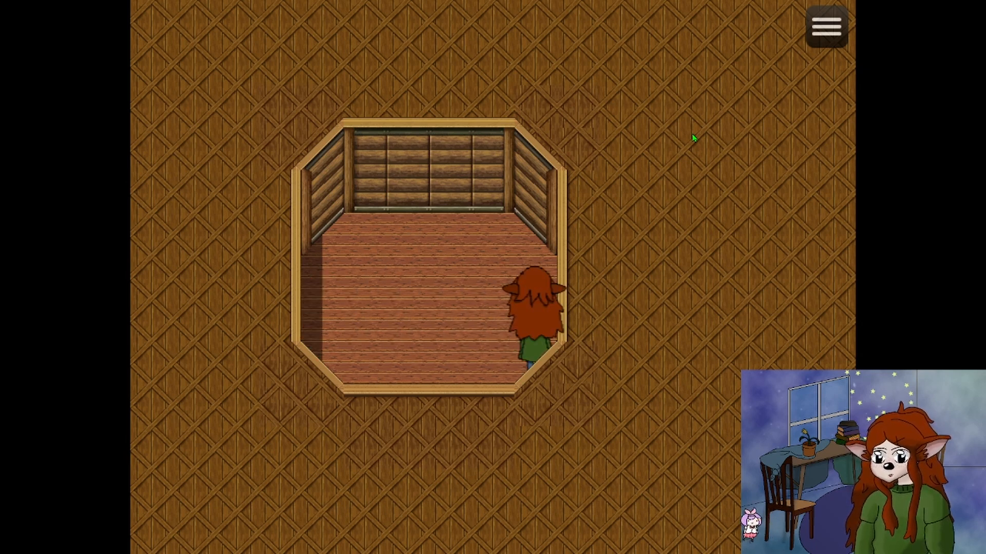
key("Left")
key("Down")
key("Right")
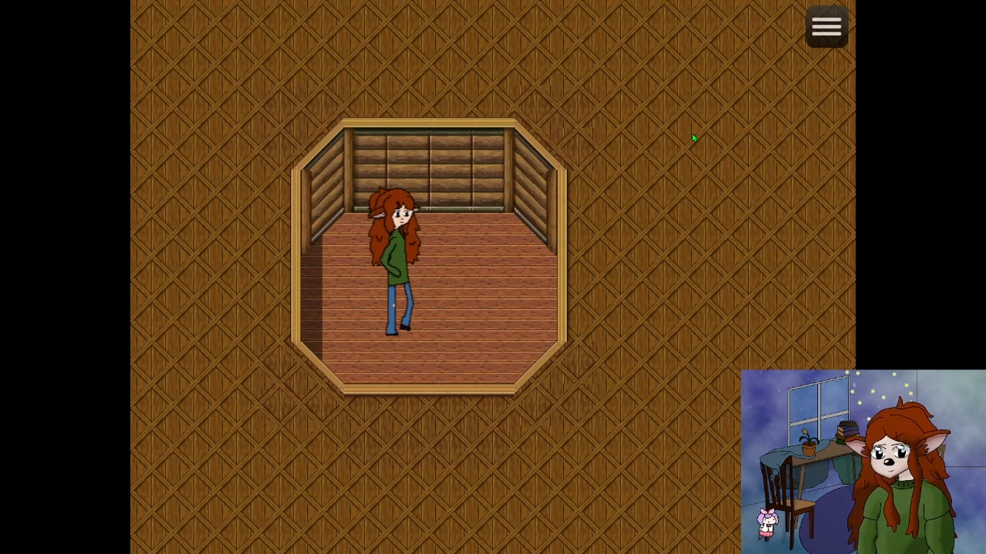
key("Up")
key("F4")
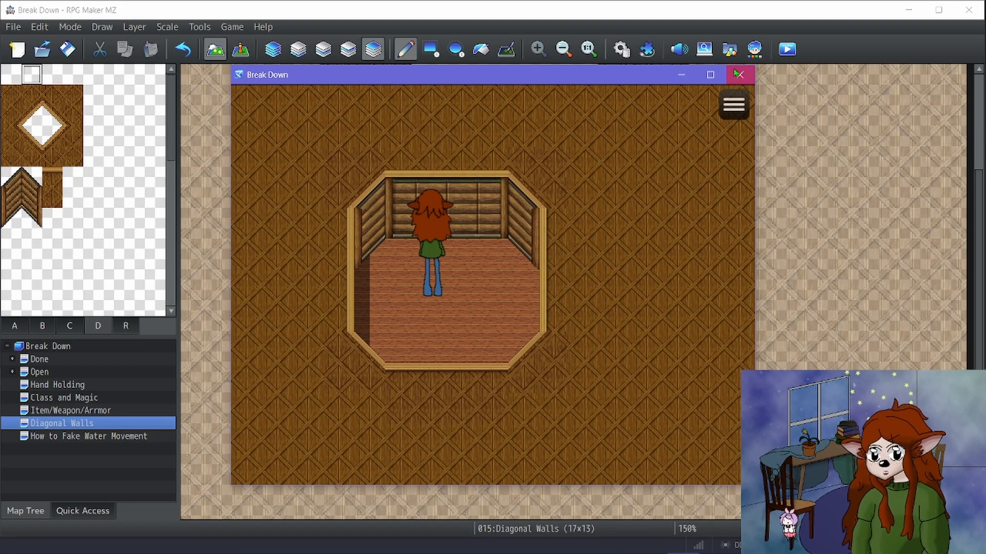
left_click(737, 74)
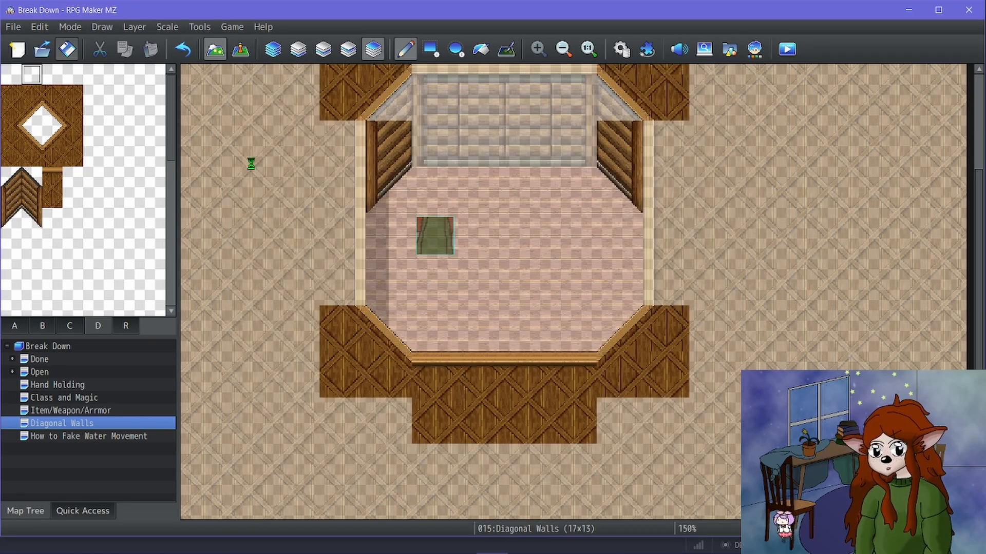
Return the map to automatic layer mode and set the starting party's actor to actor 0001 in the System 1 settings.
scroll(520, 236, "up", 1)
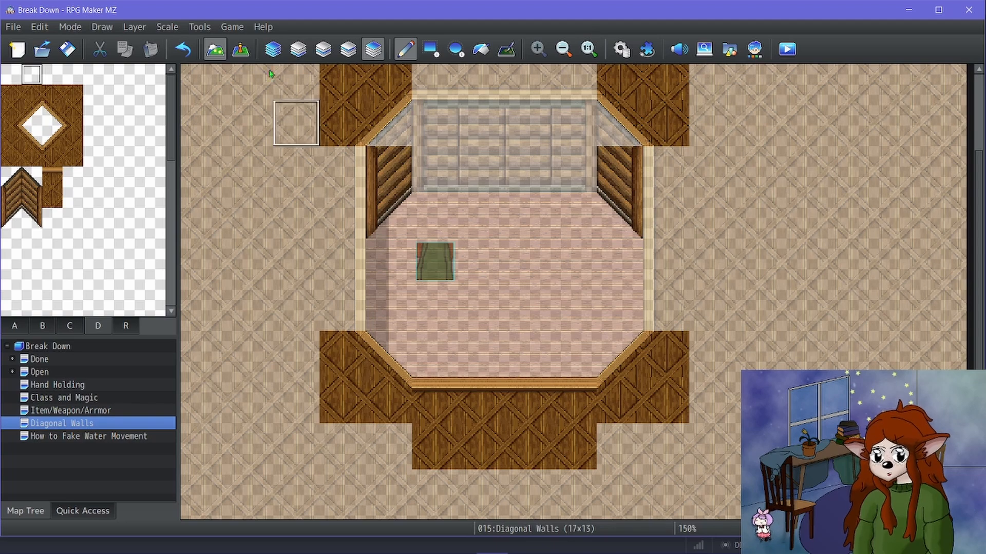
left_click(272, 49)
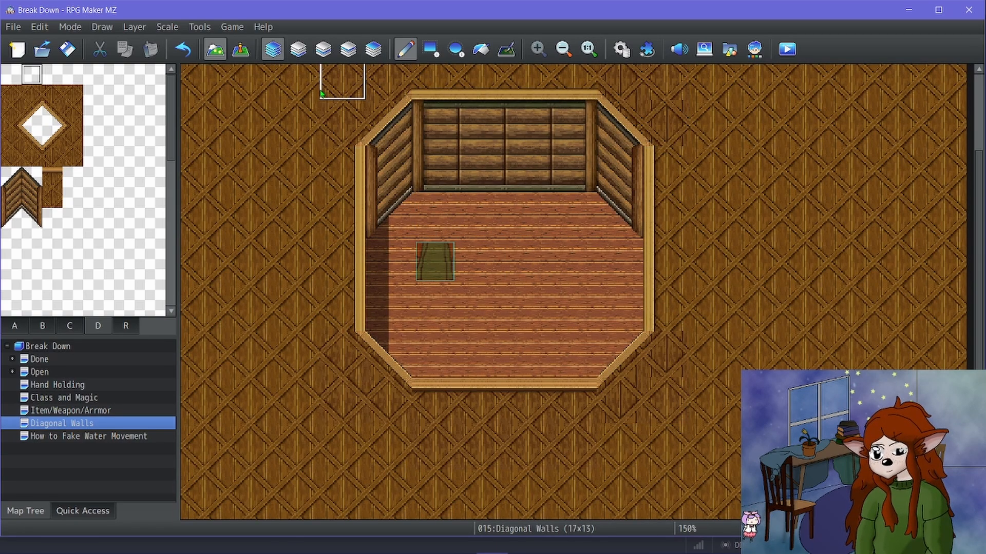
key("F9")
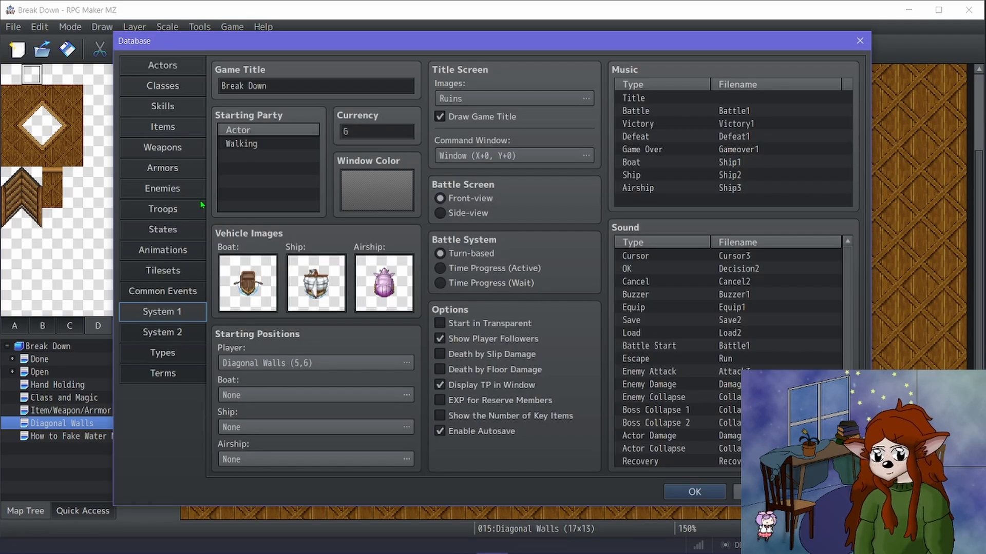
double_click(246, 144)
left_click(247, 175)
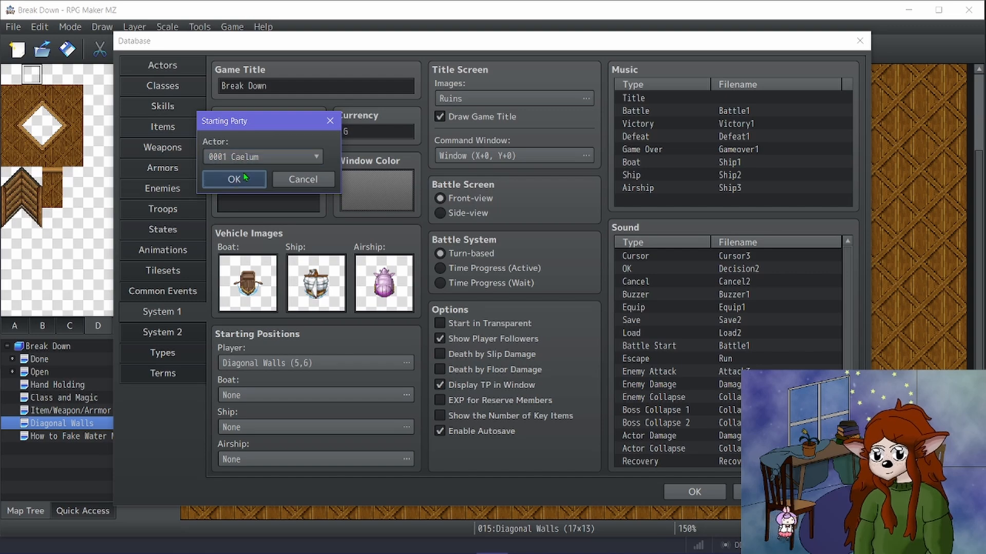
left_click(688, 492)
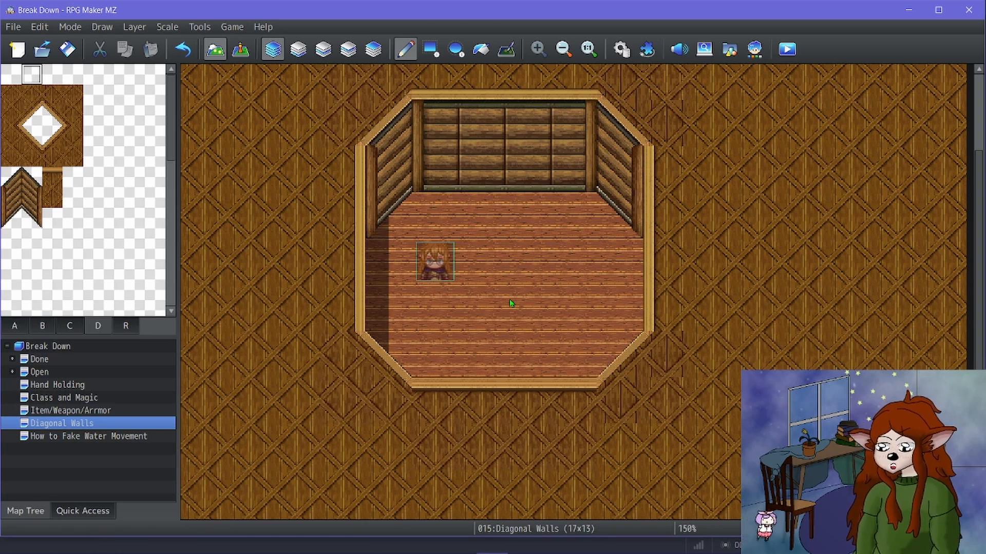
Switch to OBS and activate the scene named Scene.
mouse_move(258, 552)
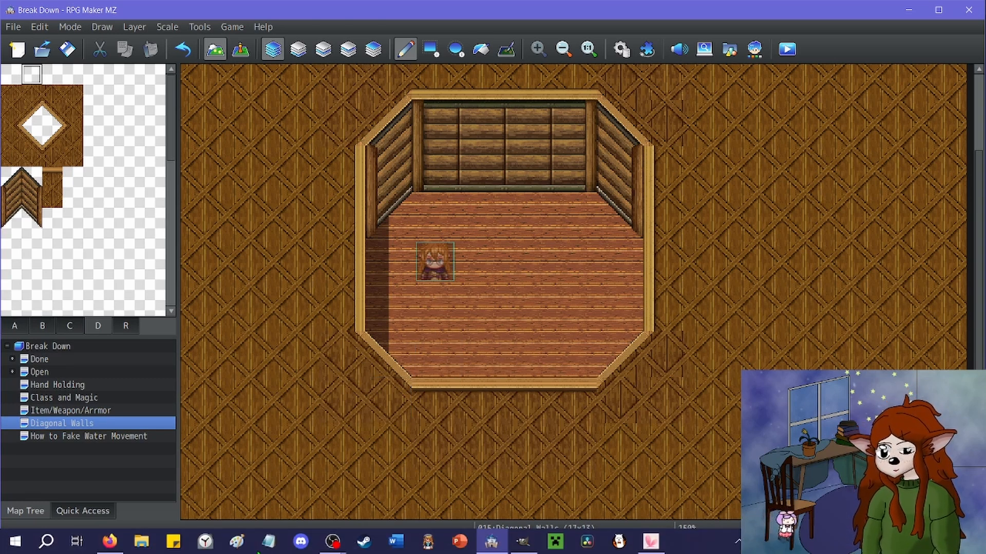
mouse_move(332, 542)
left_click(462, 477)
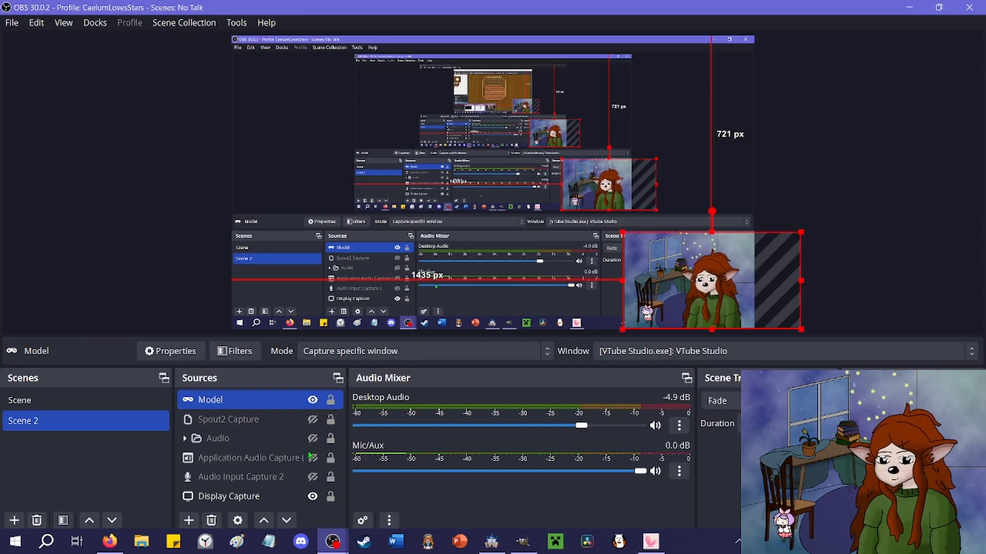
left_click(31, 400)
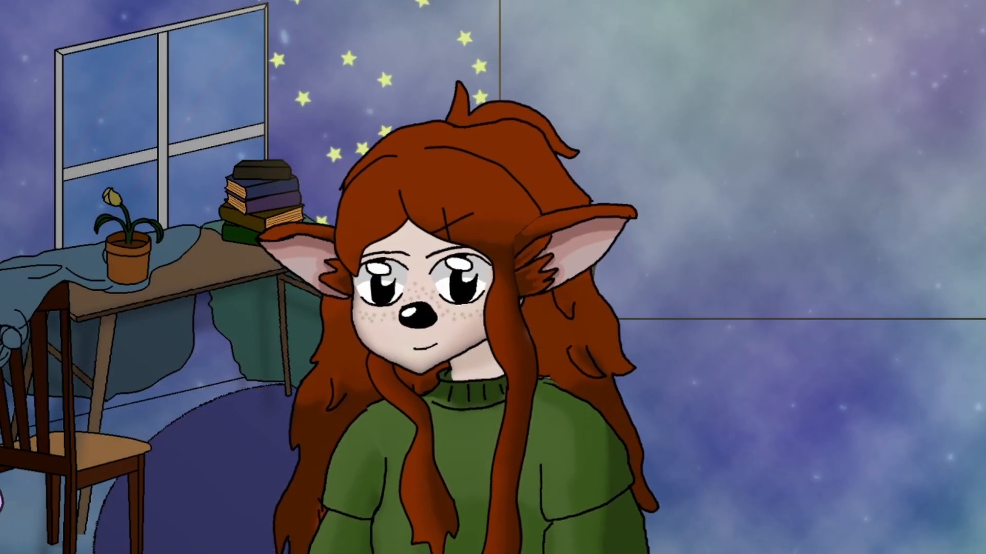